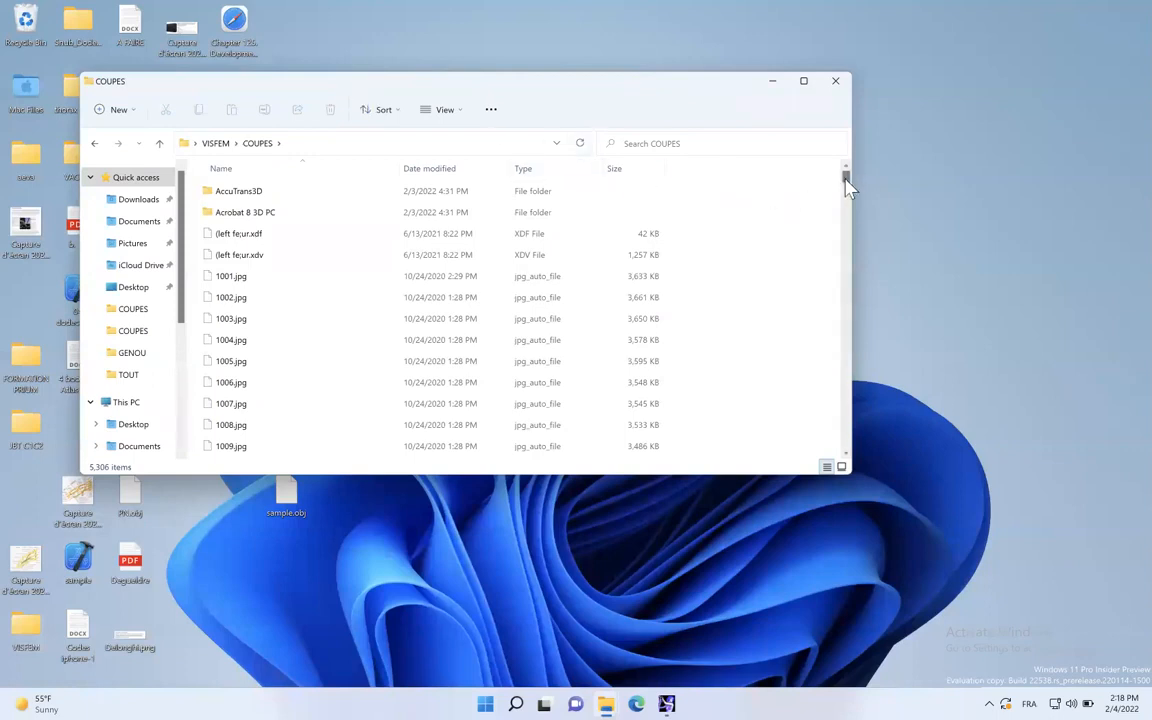
- Launch the WinSurf application from the COUPES folder and maximize its window
left_click_drag(847, 182, 848, 458)
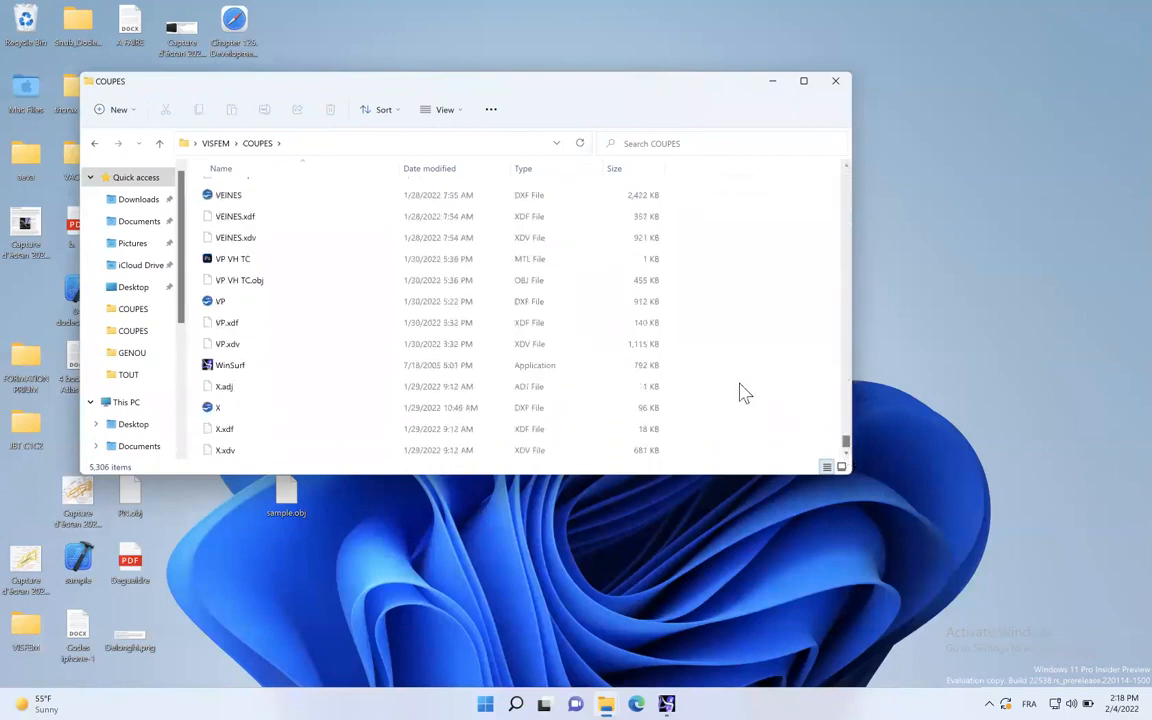
double_click(235, 368)
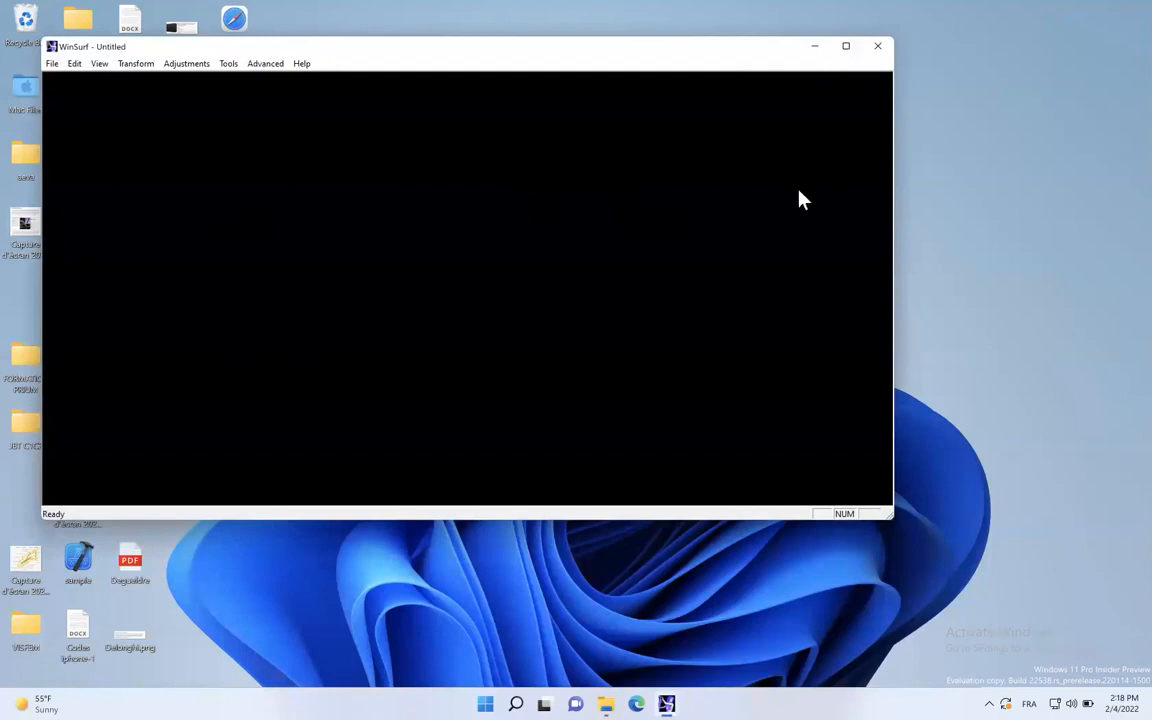
mouse_move(847, 49)
left_click(847, 49)
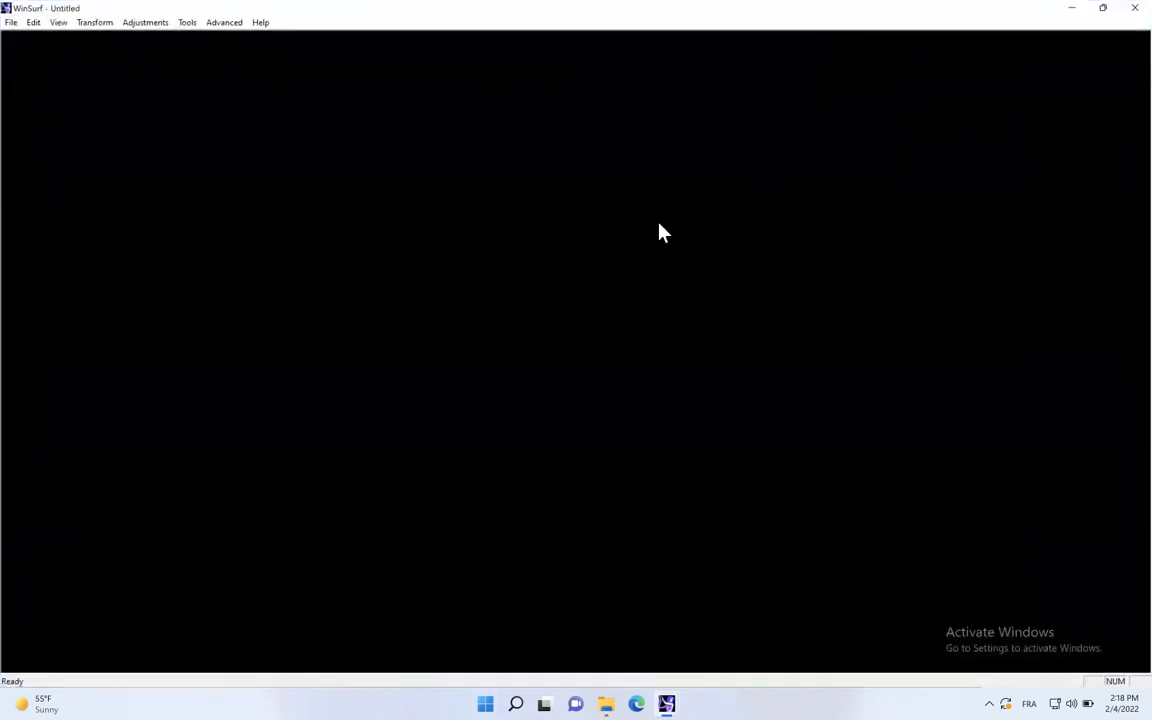
- Create a new contour file from the image 3725.jpg in the VISFEM COUPES folder
left_click(11, 23)
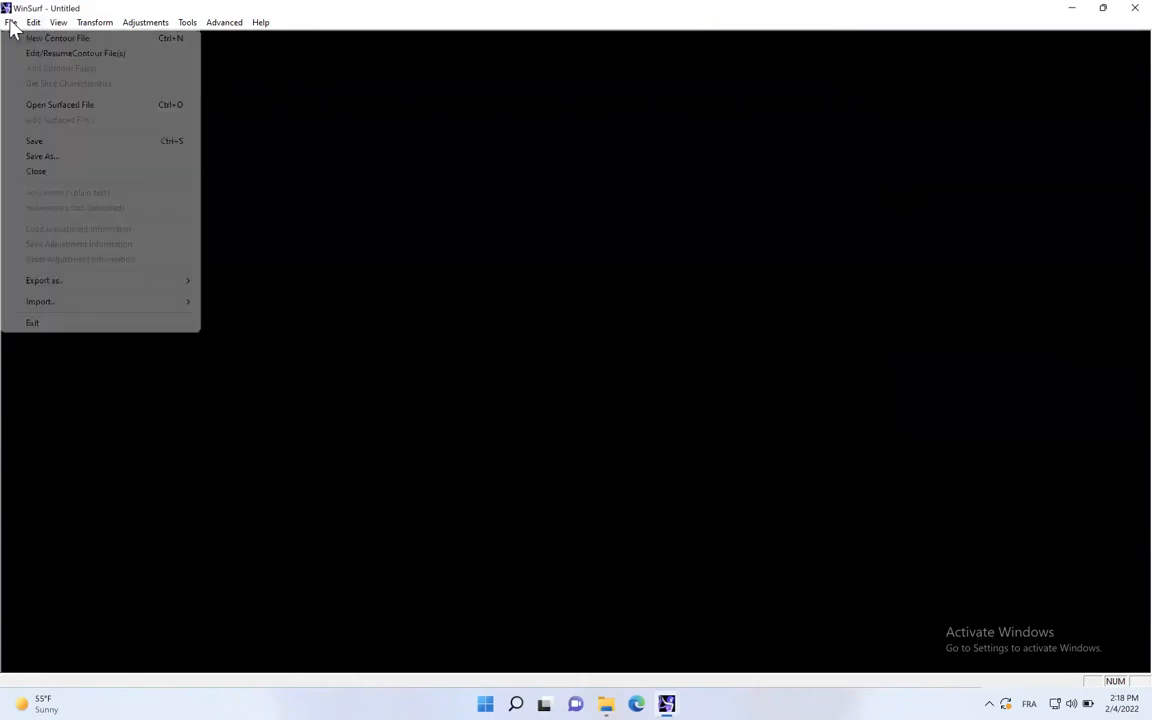
left_click(11, 23)
left_click(10, 22)
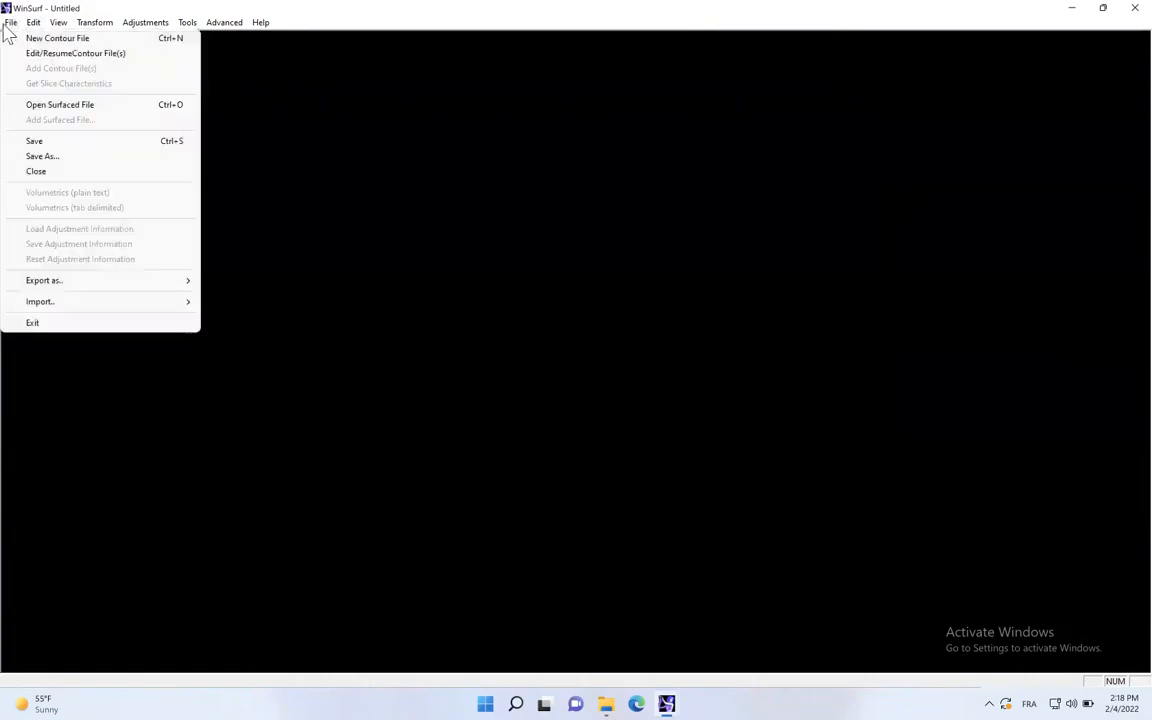
left_click(67, 40)
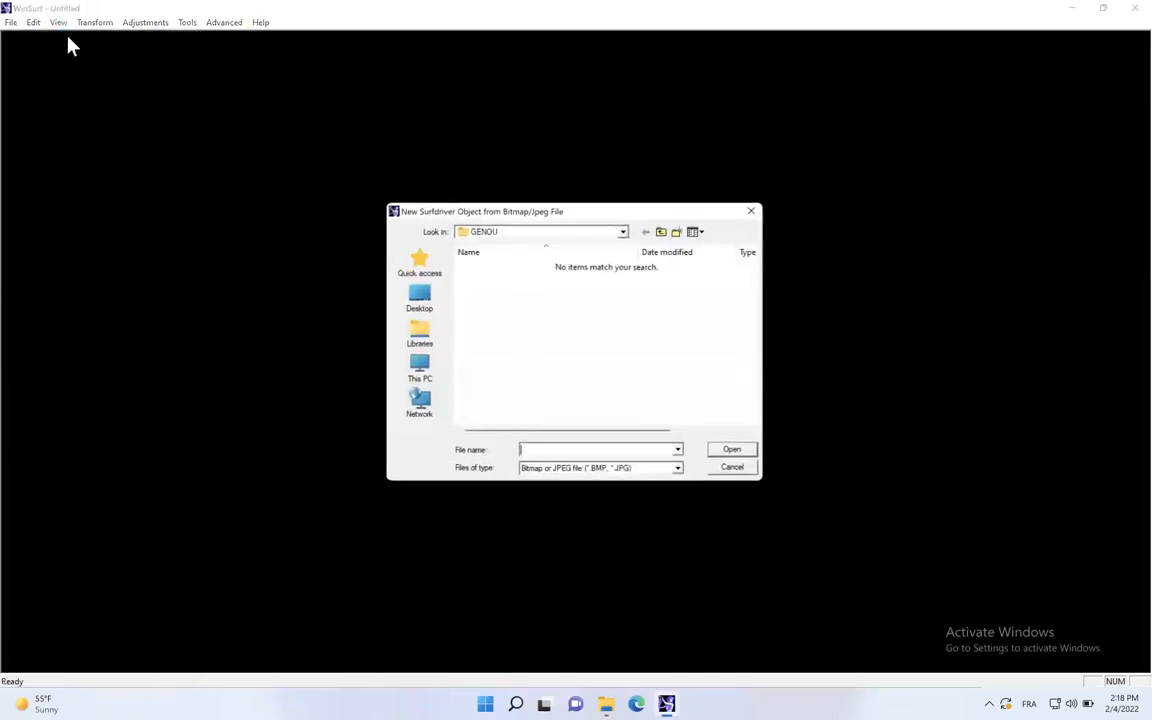
left_click(663, 233)
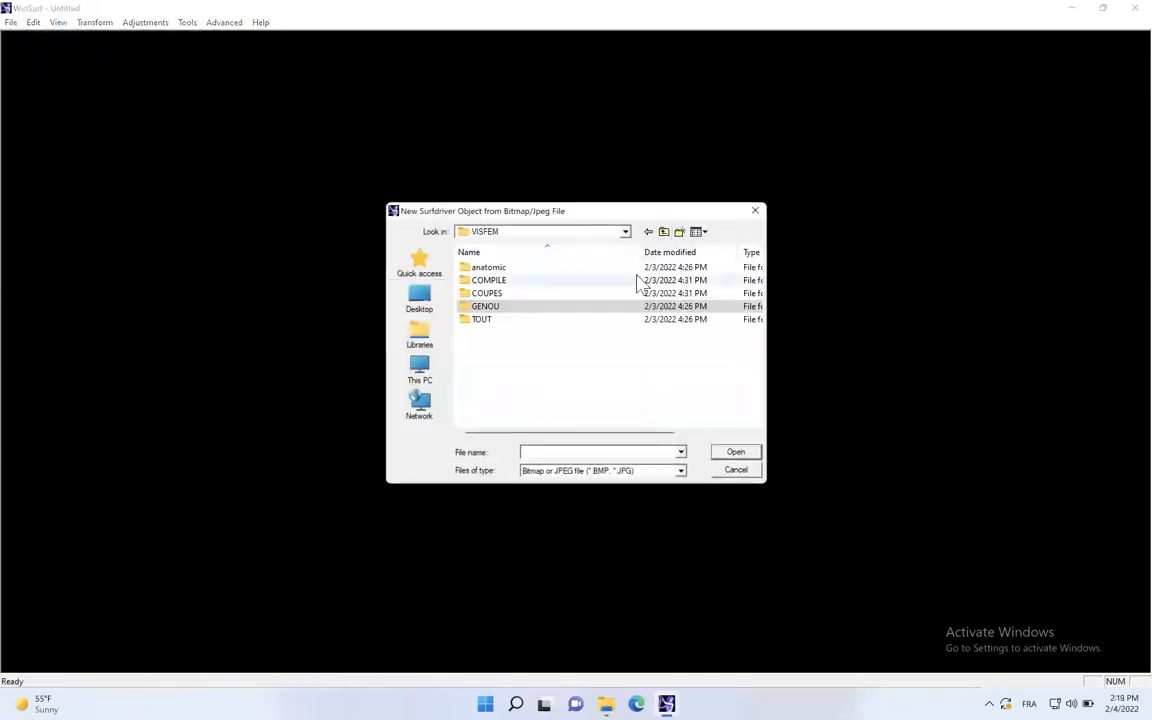
double_click(488, 293)
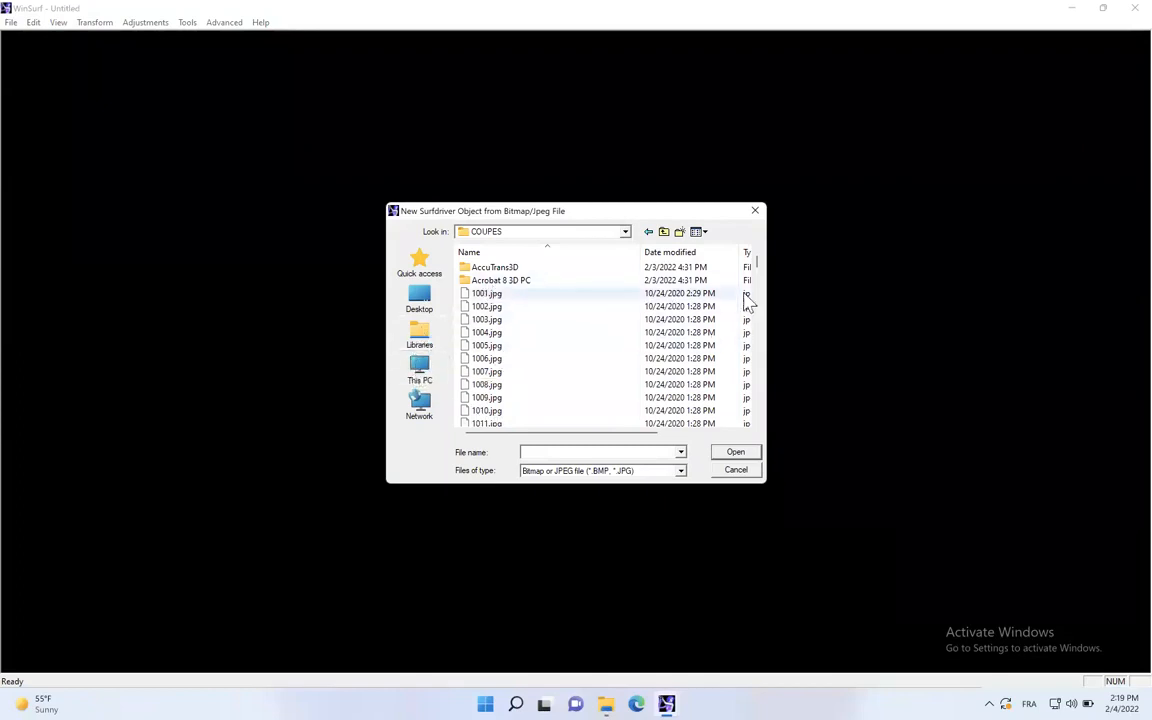
left_click_drag(756, 260, 758, 342)
scroll(610, 355, "down", 20)
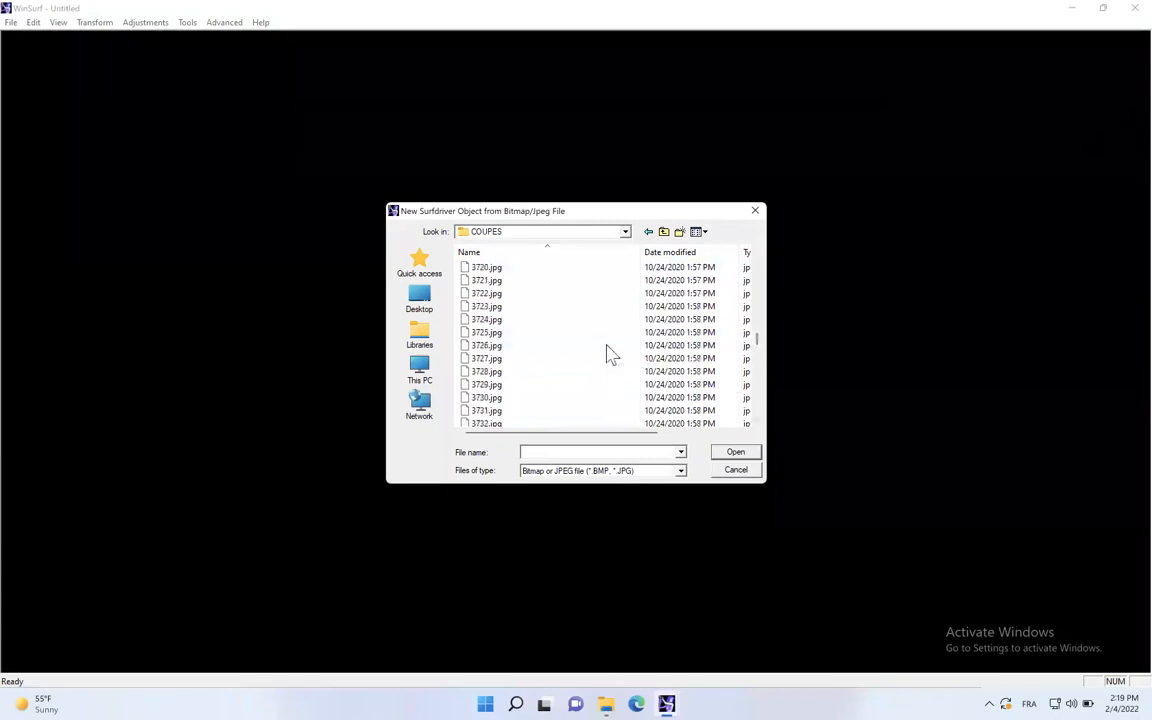
double_click(506, 341)
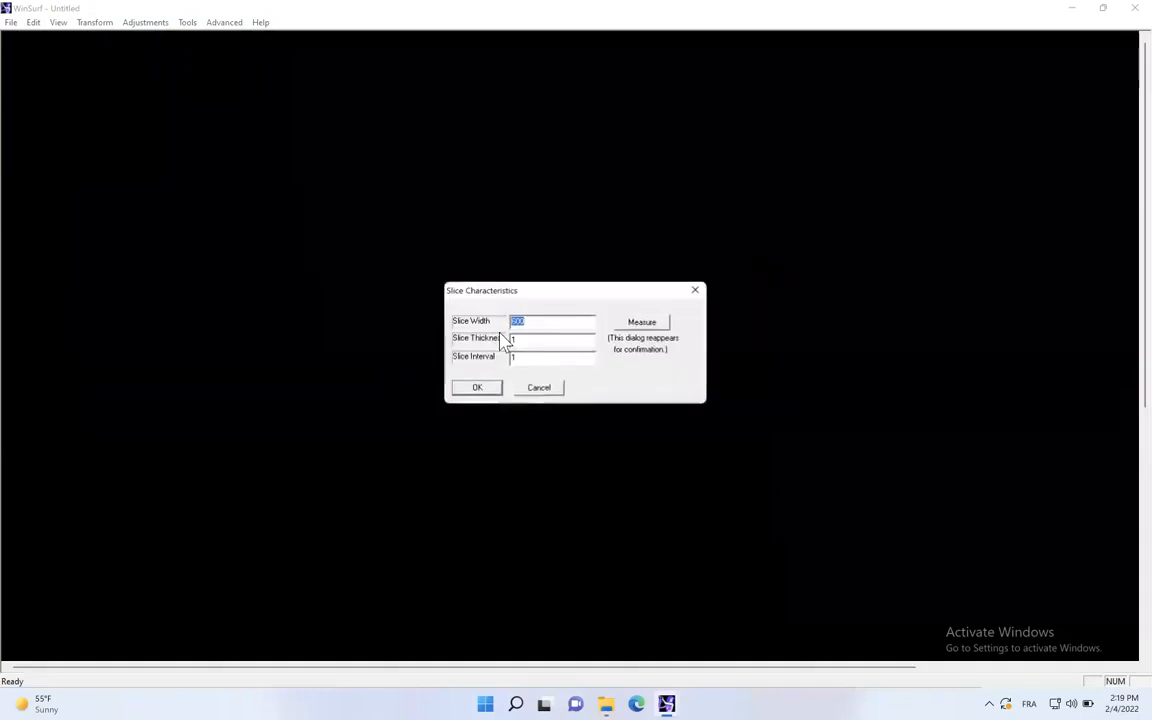
- Set the slice interval to 10 and accept the slice characteristics
left_click(513, 321)
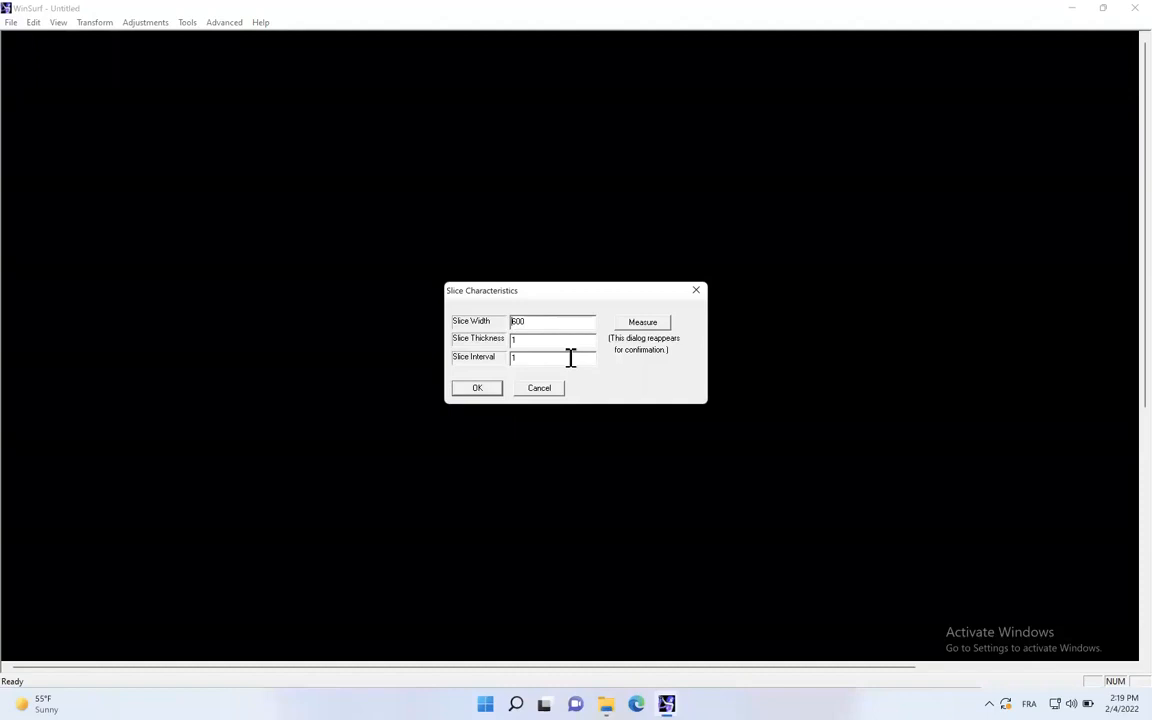
left_click(516, 321)
type("1")
type("0")
left_click(486, 389)
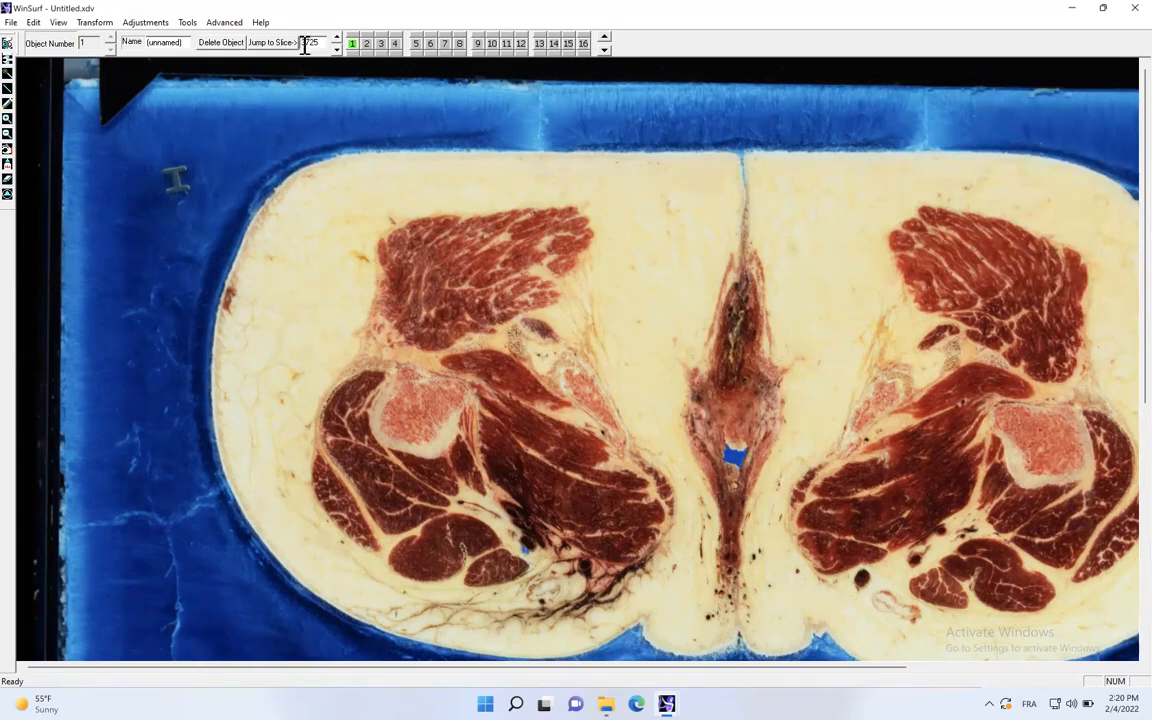
- Jump to slice 4725, zoom in on the left-hand knee and compare it with slices 4715 and 4735
left_click_drag(306, 44, 297, 42)
type("47")
left_click(337, 43)
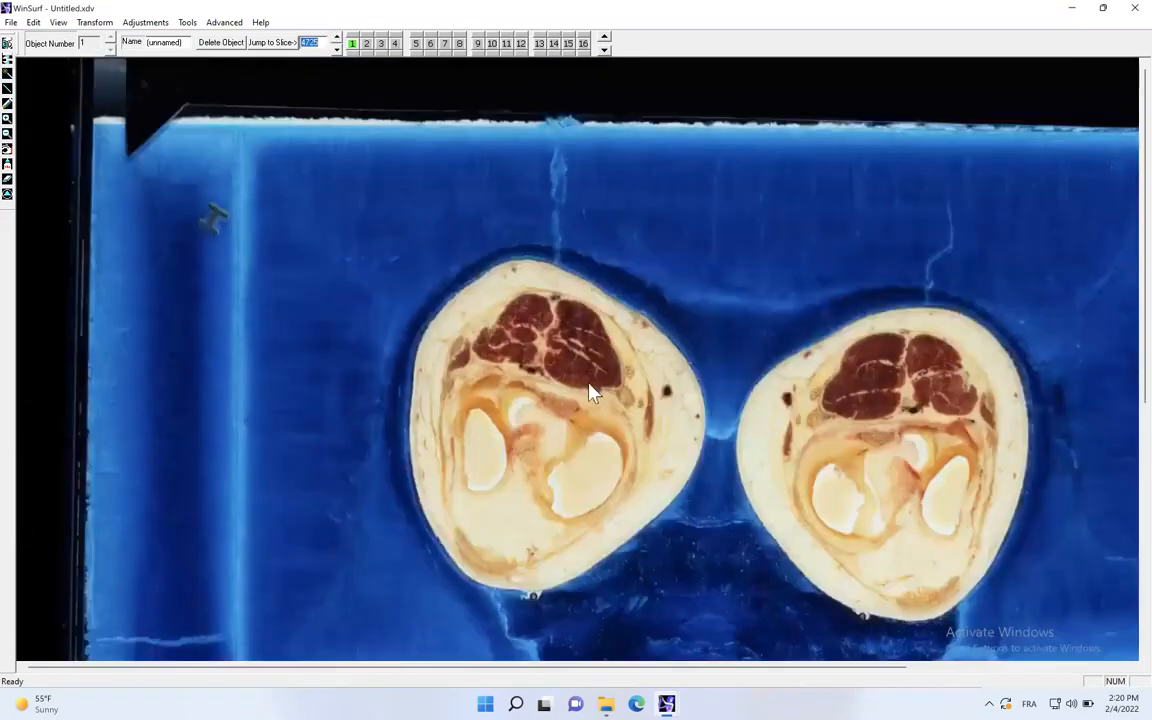
left_click(8, 133)
left_click(556, 367)
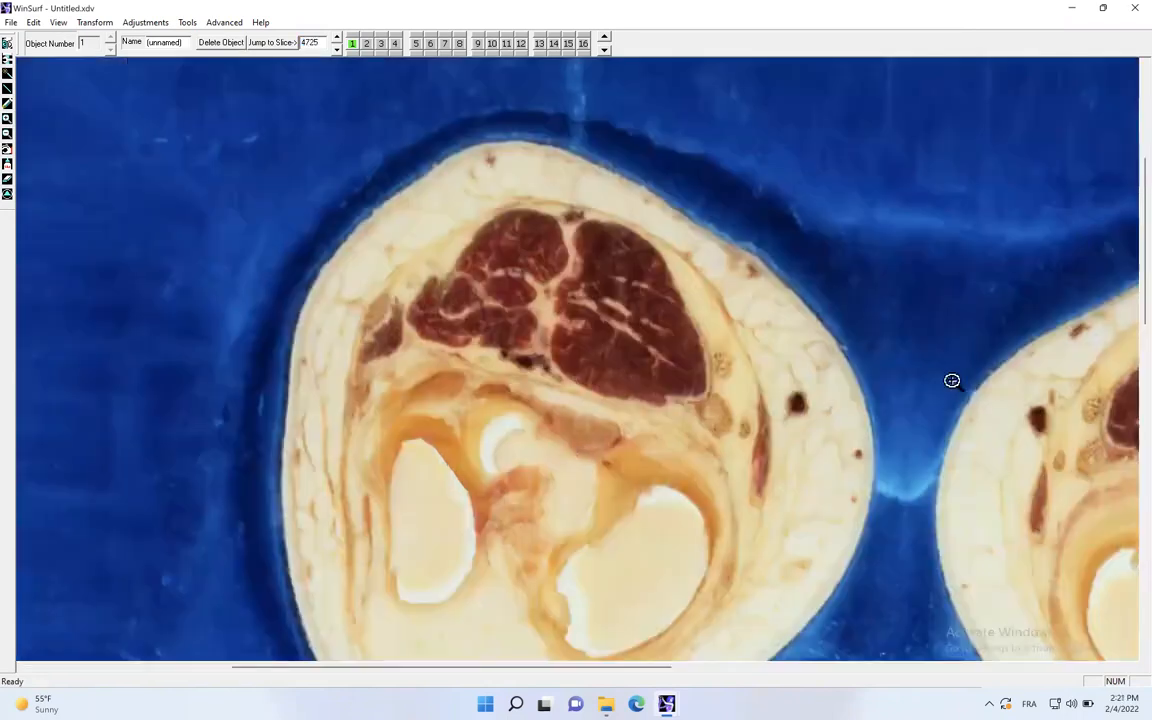
scroll(1126, 345, "down", 3)
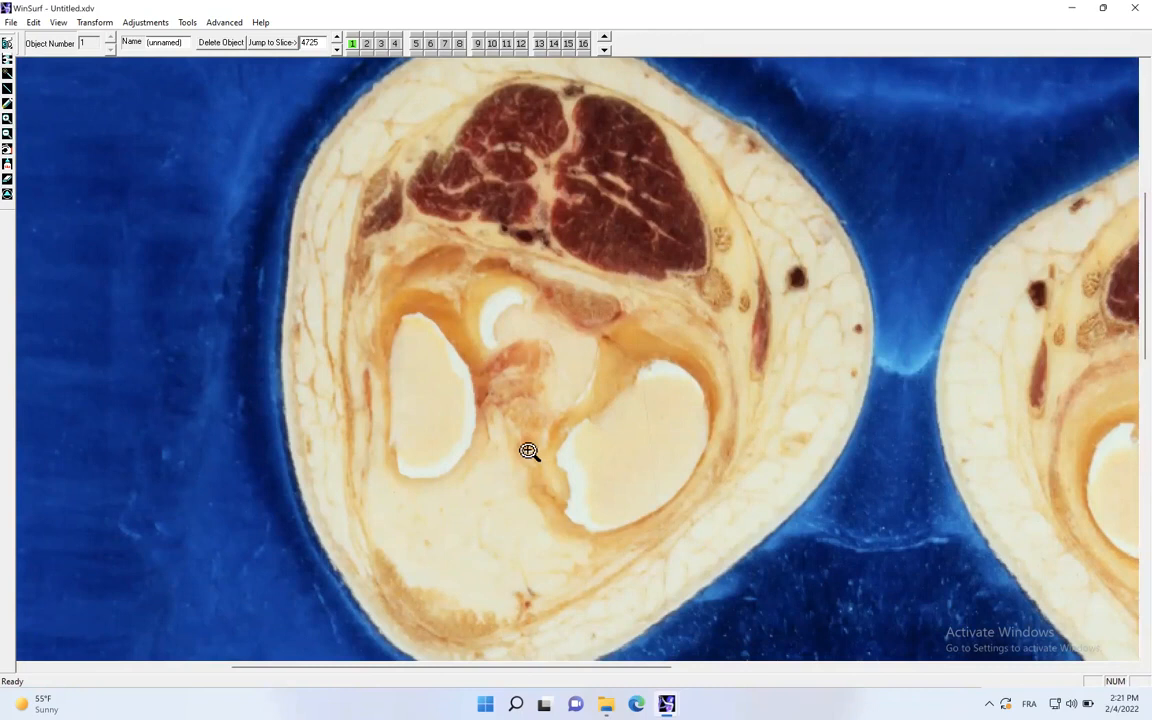
left_click(336, 50)
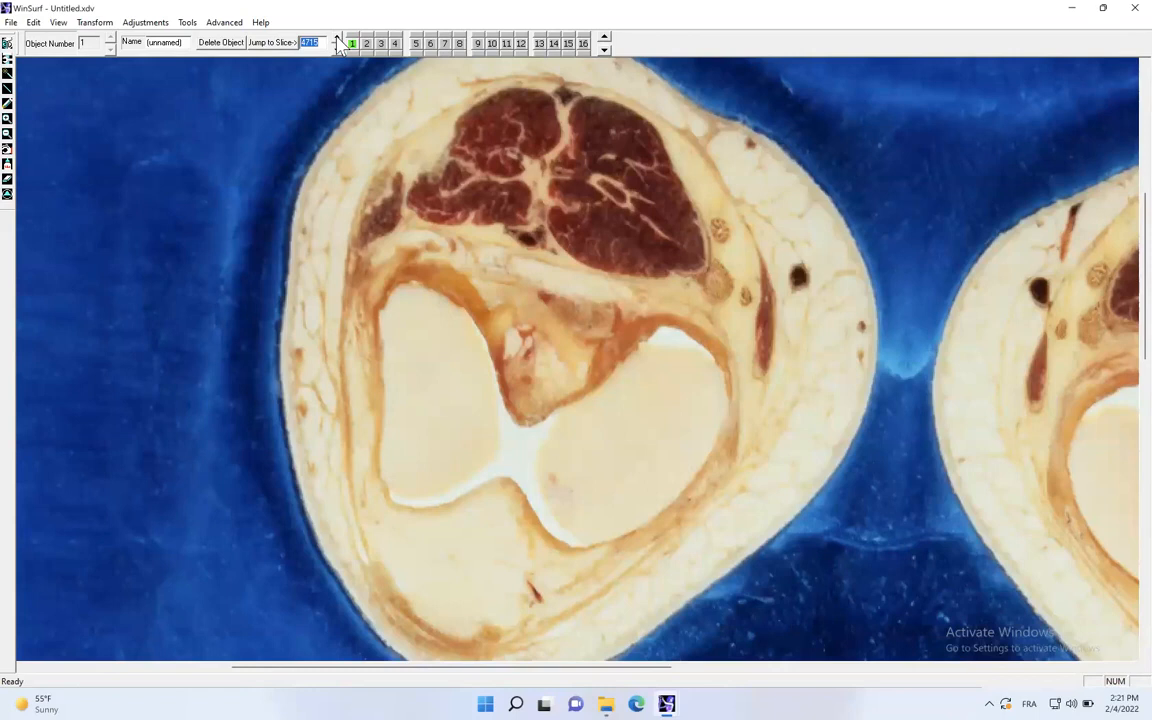
left_click(337, 38)
left_click(337, 39)
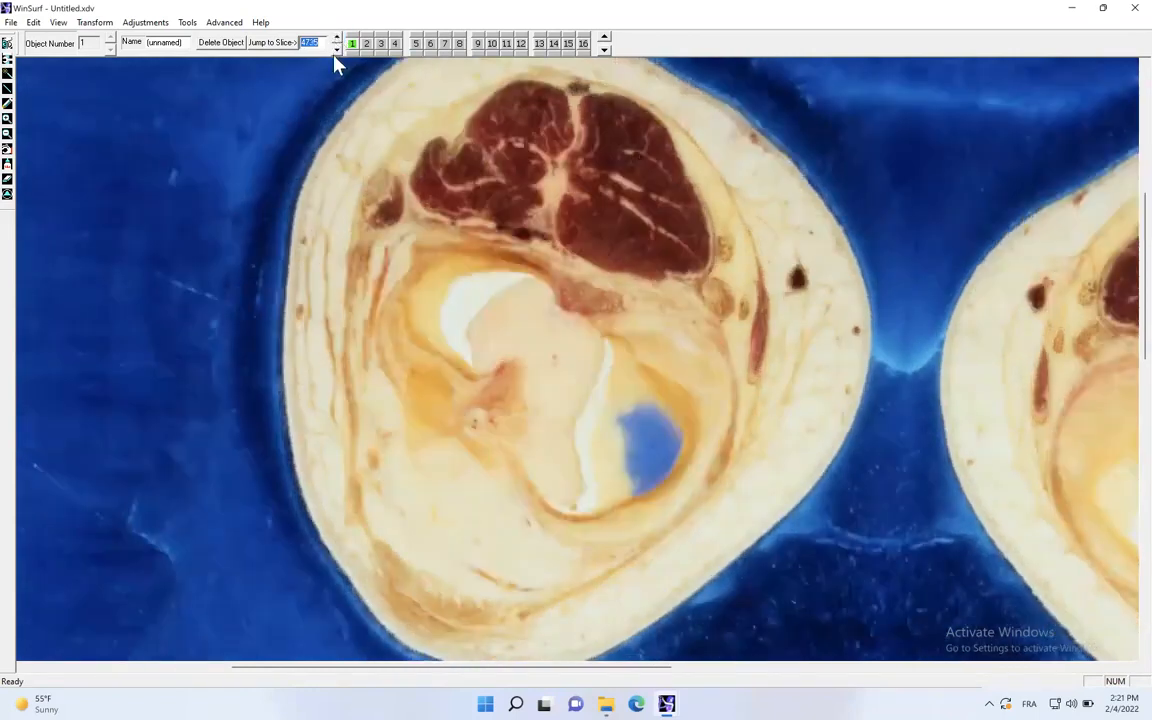
left_click(336, 49)
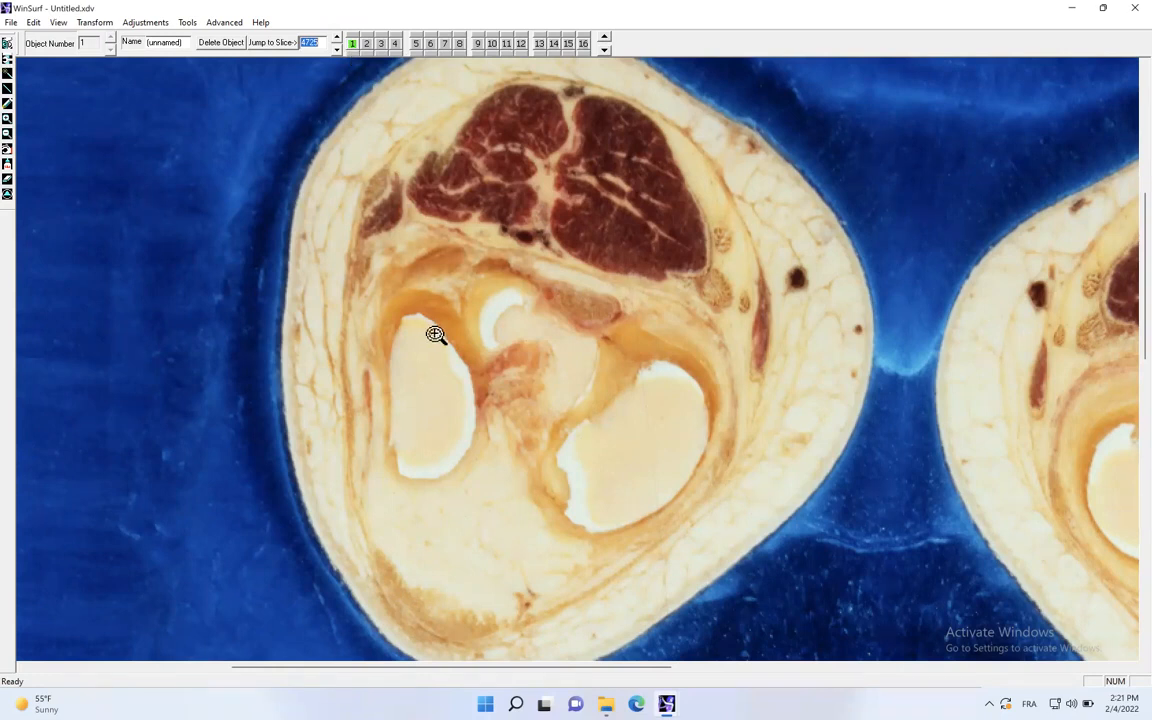
- Choose smooth line drawing and adjust the point density of lines in the bitmap view parameters
left_click(7, 104)
right_click(372, 201)
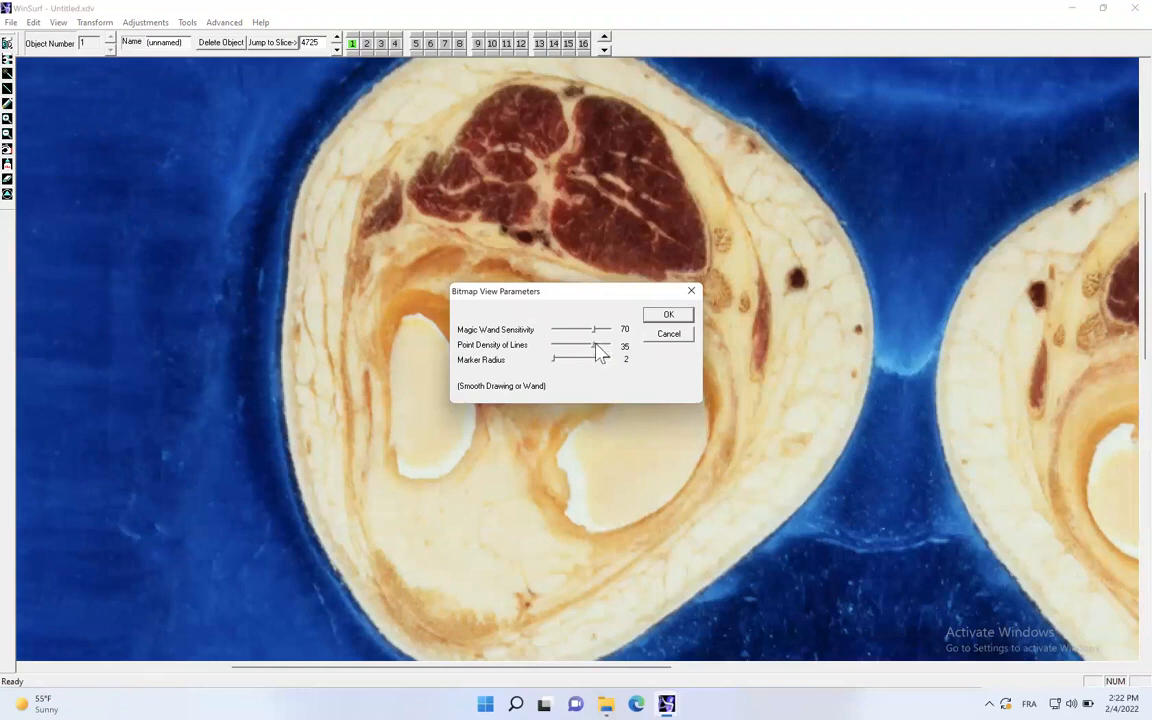
left_click_drag(592, 344, 587, 348)
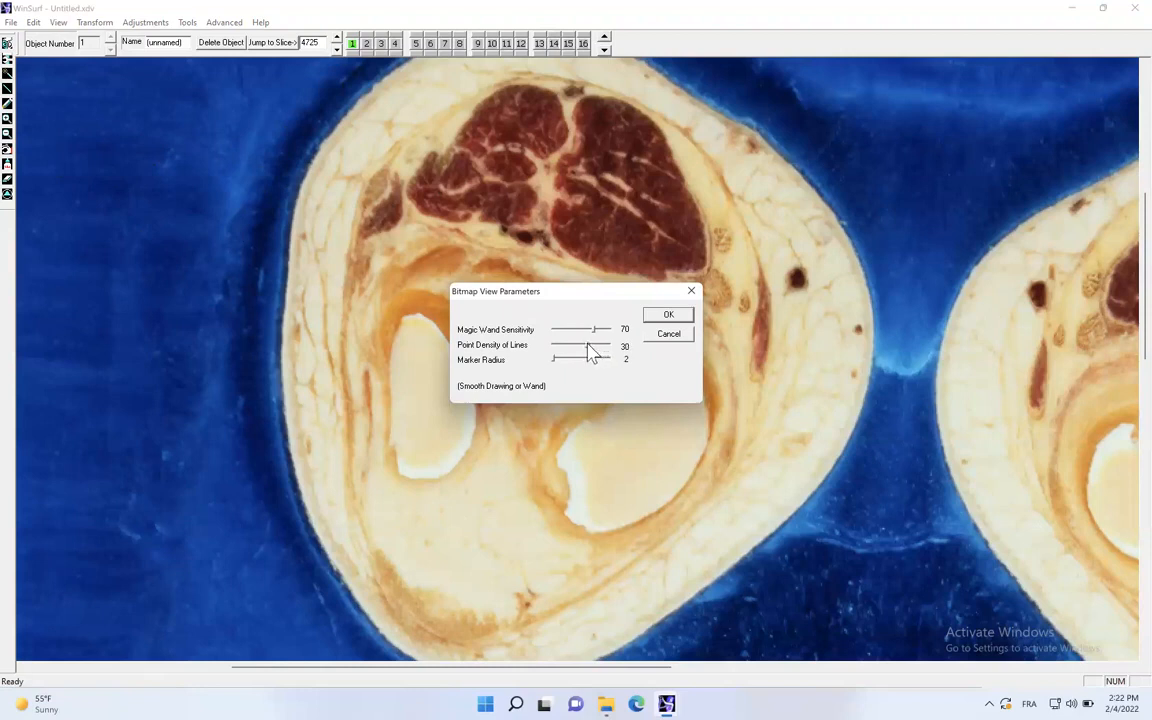
left_click(666, 318)
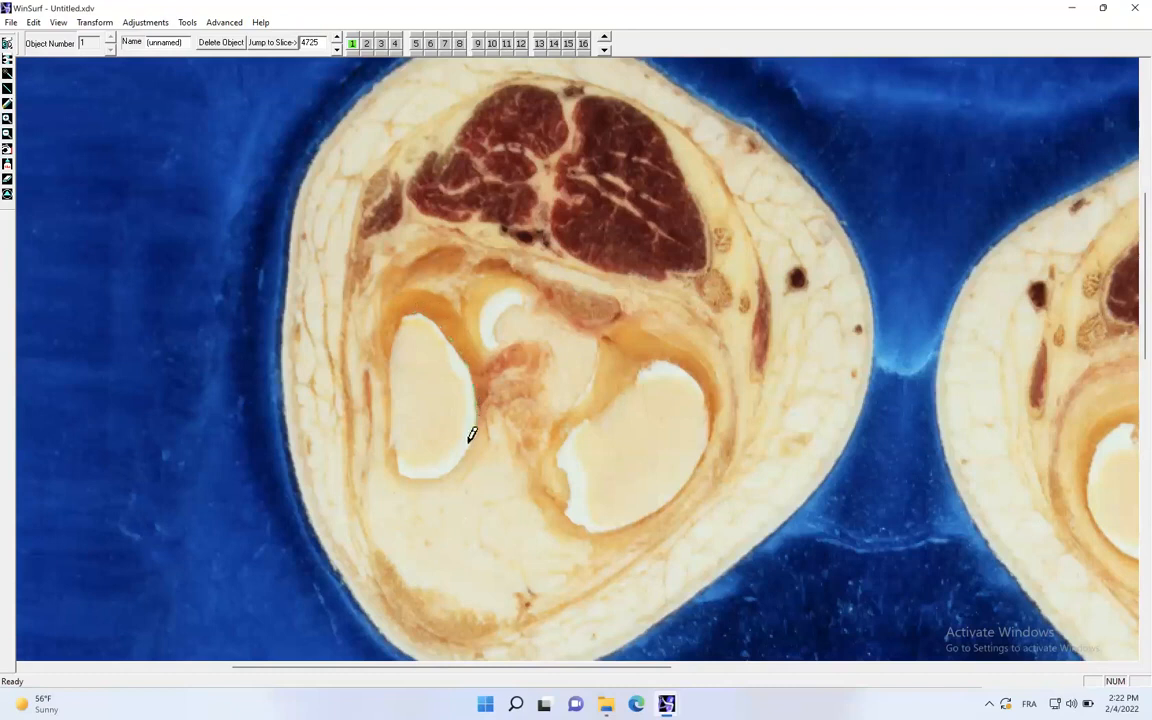
- On slice 4725, trace the left-hand femoral condyle as object 1 and the right-hand condyle as object 2
mouse_move(432, 466)
left_mouse_down()
mouse_move(398, 460)
mouse_move(389, 355)
mouse_move(401, 321)
left_mouse_up()
left_click(367, 44)
mouse_move(662, 352)
left_mouse_down()
mouse_move(699, 386)
mouse_move(710, 412)
mouse_move(702, 445)
mouse_move(656, 491)
mouse_move(590, 520)
mouse_move(558, 489)
mouse_move(560, 455)
mouse_move(573, 429)
mouse_move(655, 361)
left_mouse_up()
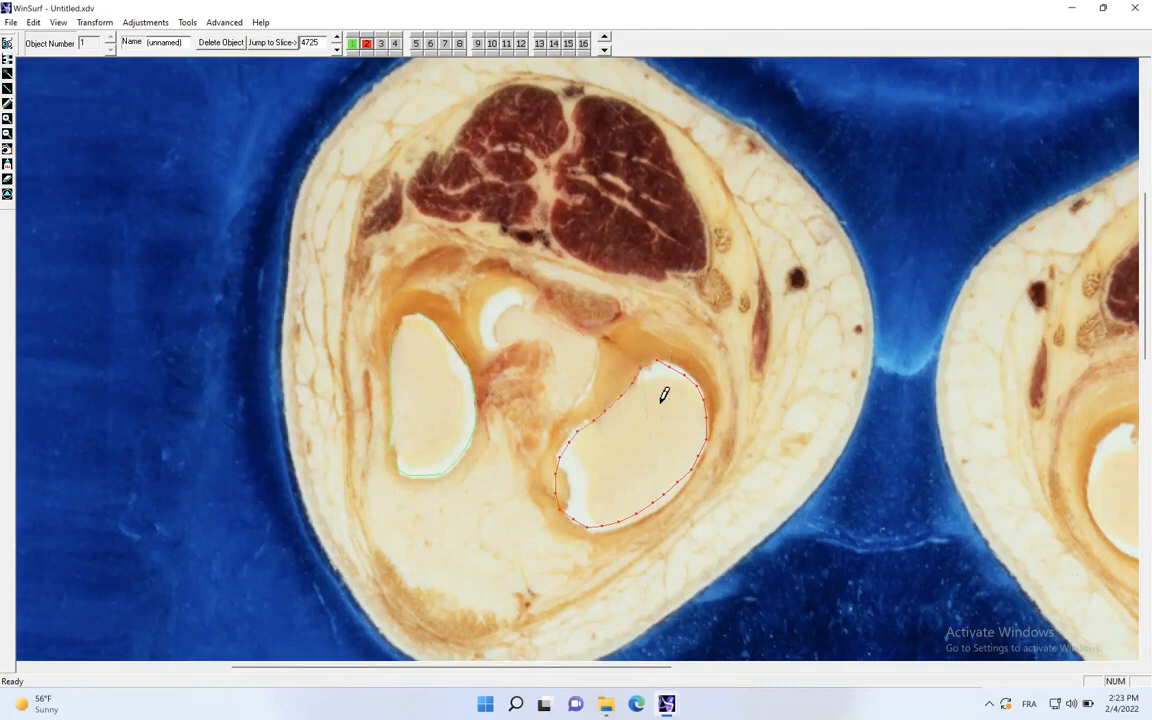
- Trace the joined outline of both femoral condyles as object 1 on slice 4715
left_click(336, 38)
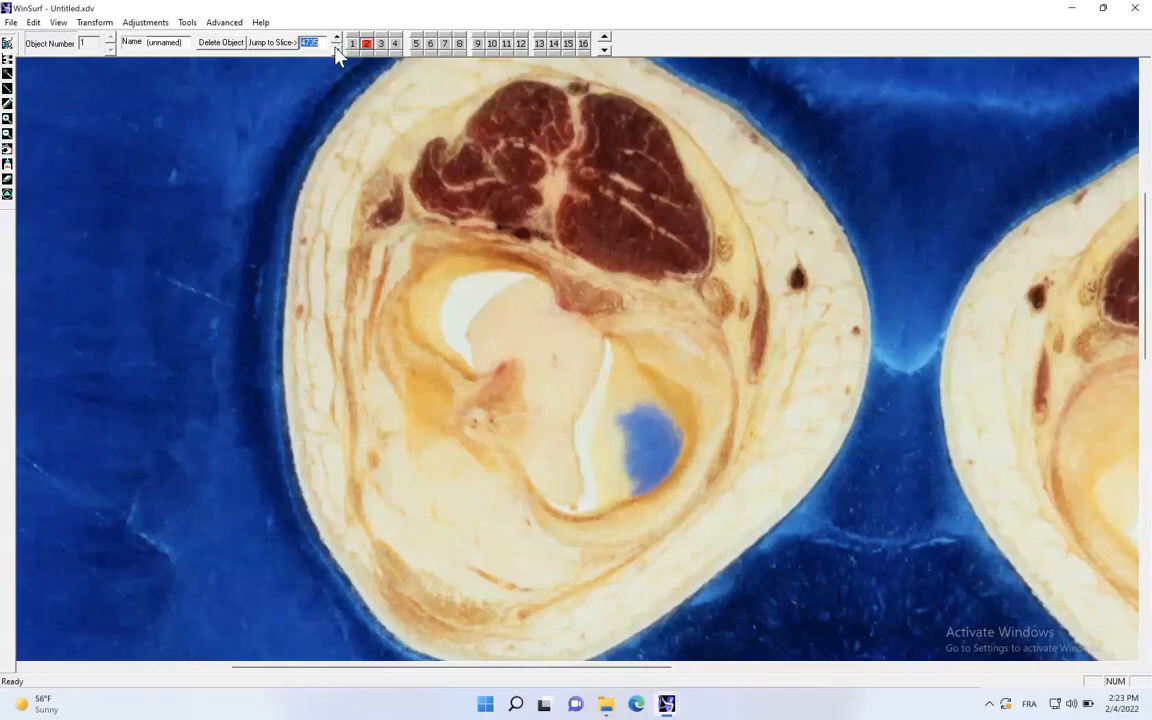
left_click(337, 49)
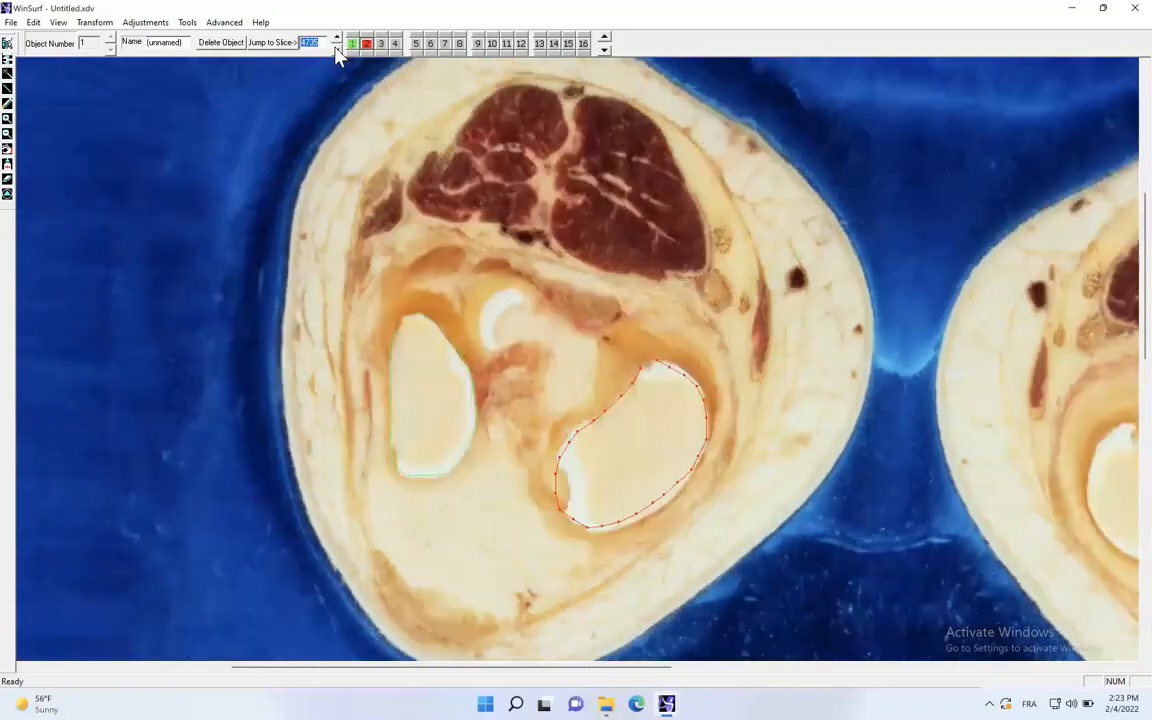
left_click(337, 49)
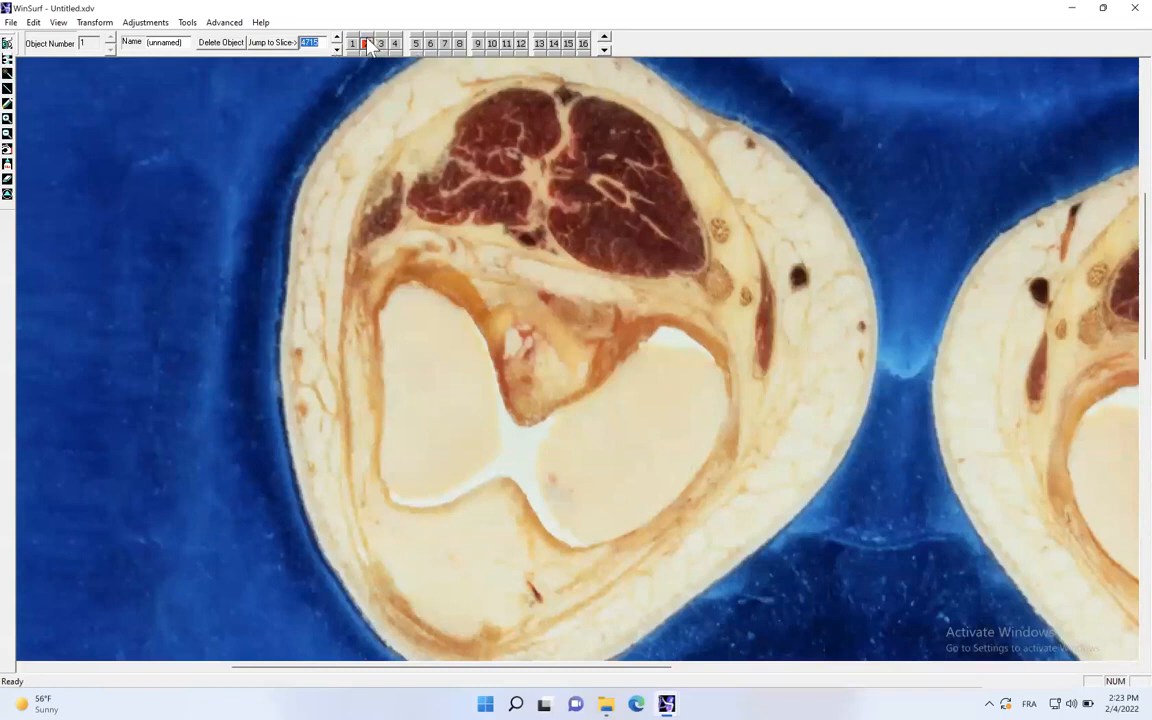
left_click(352, 43)
mouse_move(415, 279)
left_mouse_down()
mouse_move(467, 309)
mouse_move(522, 404)
mouse_move(548, 406)
mouse_move(650, 324)
mouse_move(687, 324)
mouse_move(732, 367)
mouse_move(733, 401)
mouse_move(707, 455)
mouse_move(676, 491)
mouse_move(594, 532)
mouse_move(561, 531)
mouse_move(506, 474)
mouse_move(404, 494)
mouse_move(384, 440)
mouse_move(378, 334)
mouse_move(388, 297)
mouse_move(413, 279)
left_mouse_up()
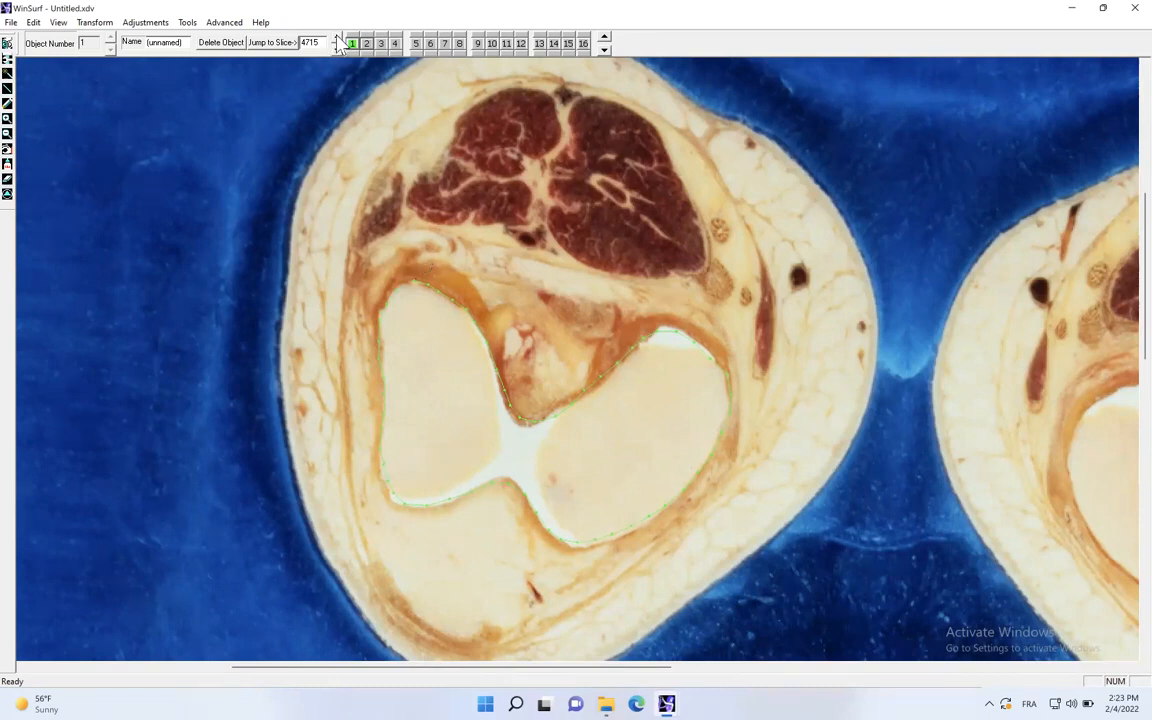
- Trace the femur outline as object 1 on slice 4705
left_click(336, 40)
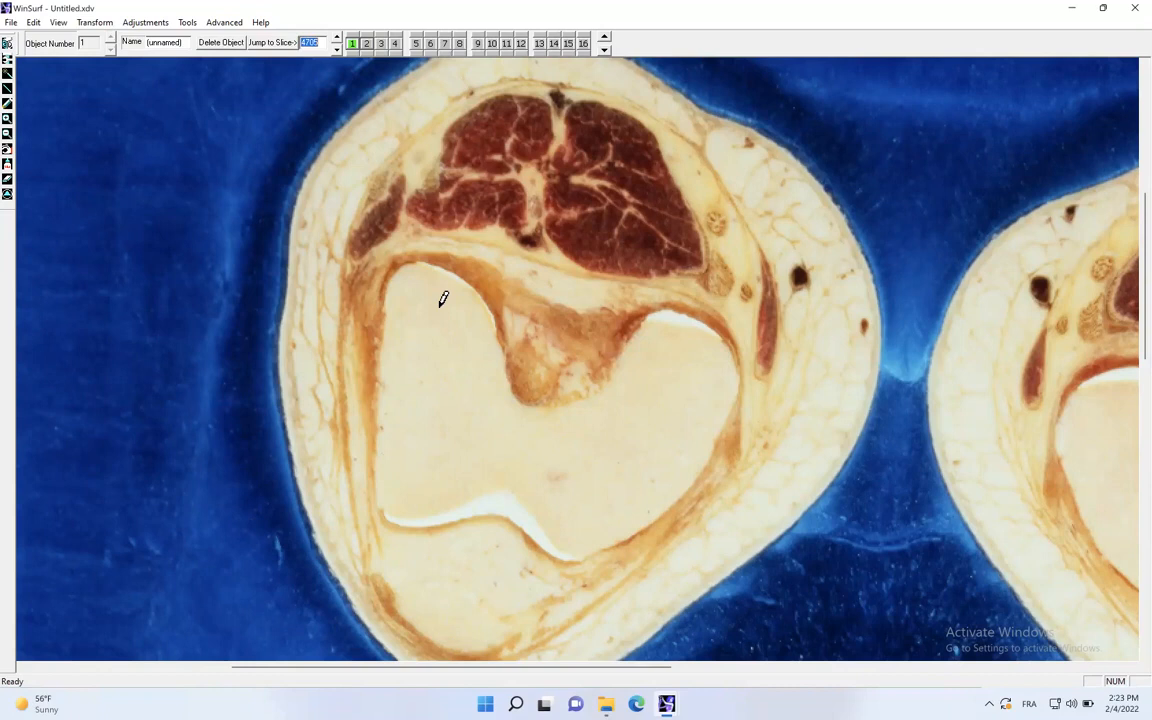
left_click(337, 38)
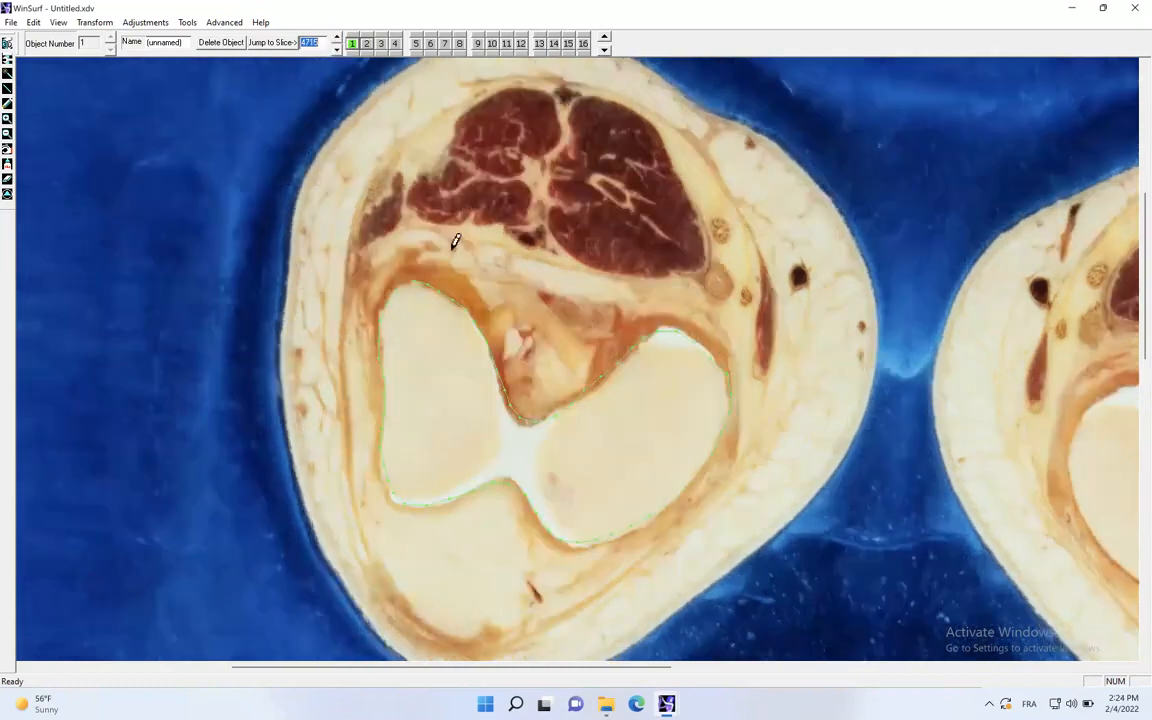
left_click(337, 48)
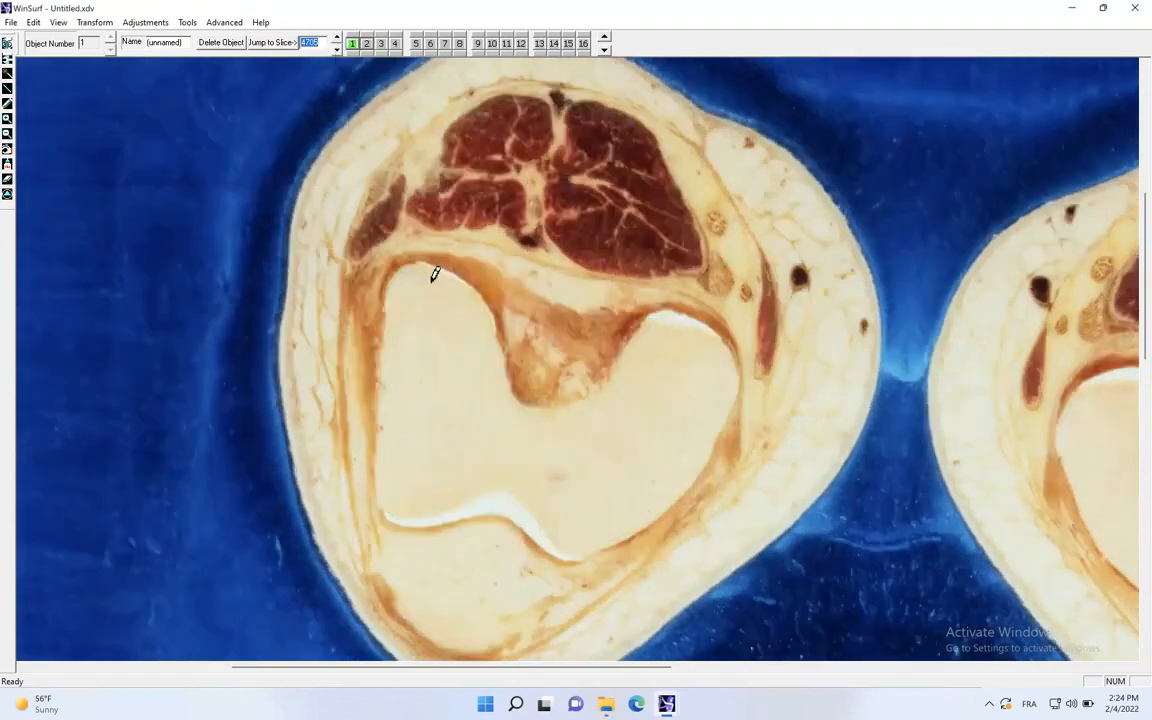
mouse_move(421, 252)
left_mouse_down()
mouse_move(452, 258)
mouse_move(483, 288)
mouse_move(524, 385)
mouse_move(566, 393)
mouse_move(666, 306)
mouse_move(706, 320)
mouse_move(738, 388)
mouse_move(692, 472)
mouse_move(596, 540)
mouse_move(553, 545)
mouse_move(517, 515)
mouse_move(393, 504)
mouse_move(378, 393)
mouse_move(388, 291)
mouse_move(406, 252)
left_mouse_up()
- Trace the femur outline as object 1 on slice 4675
left_click(337, 47)
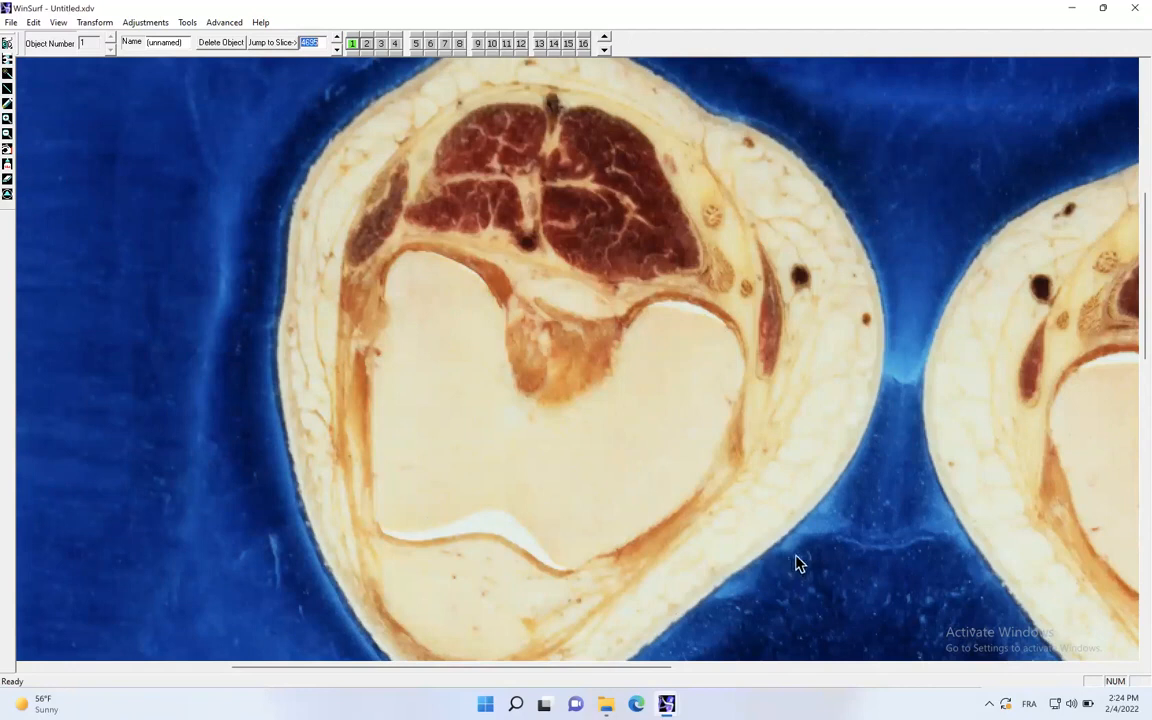
left_click(338, 48)
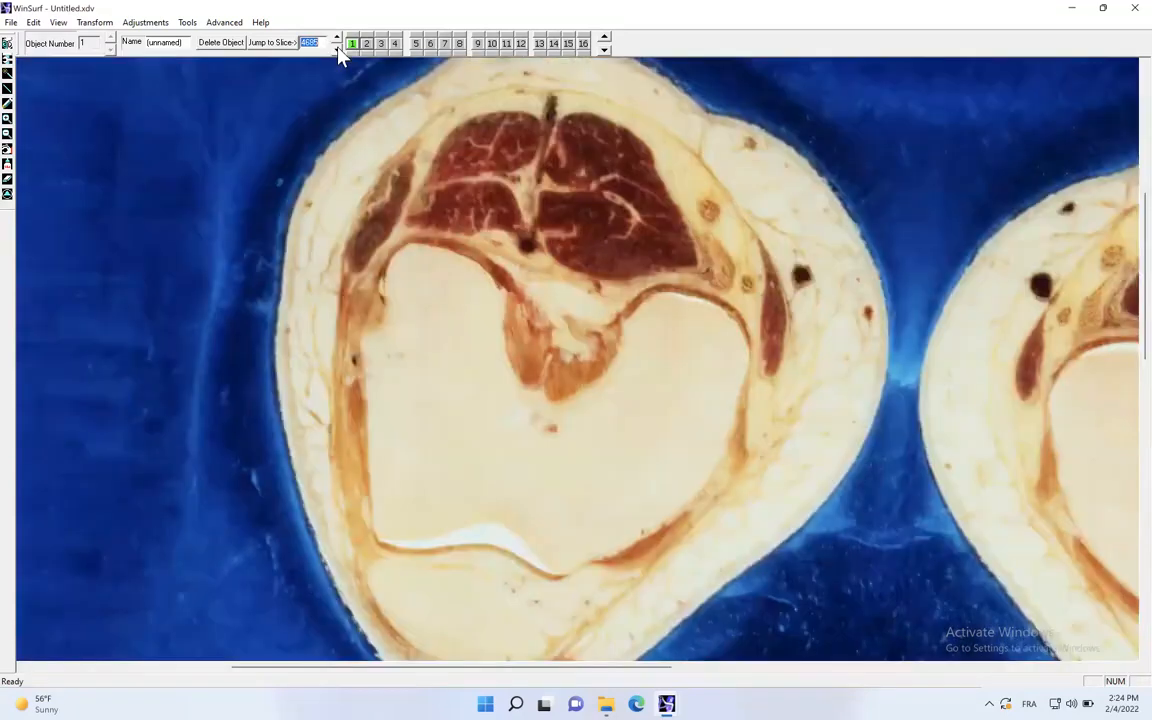
left_click(337, 48)
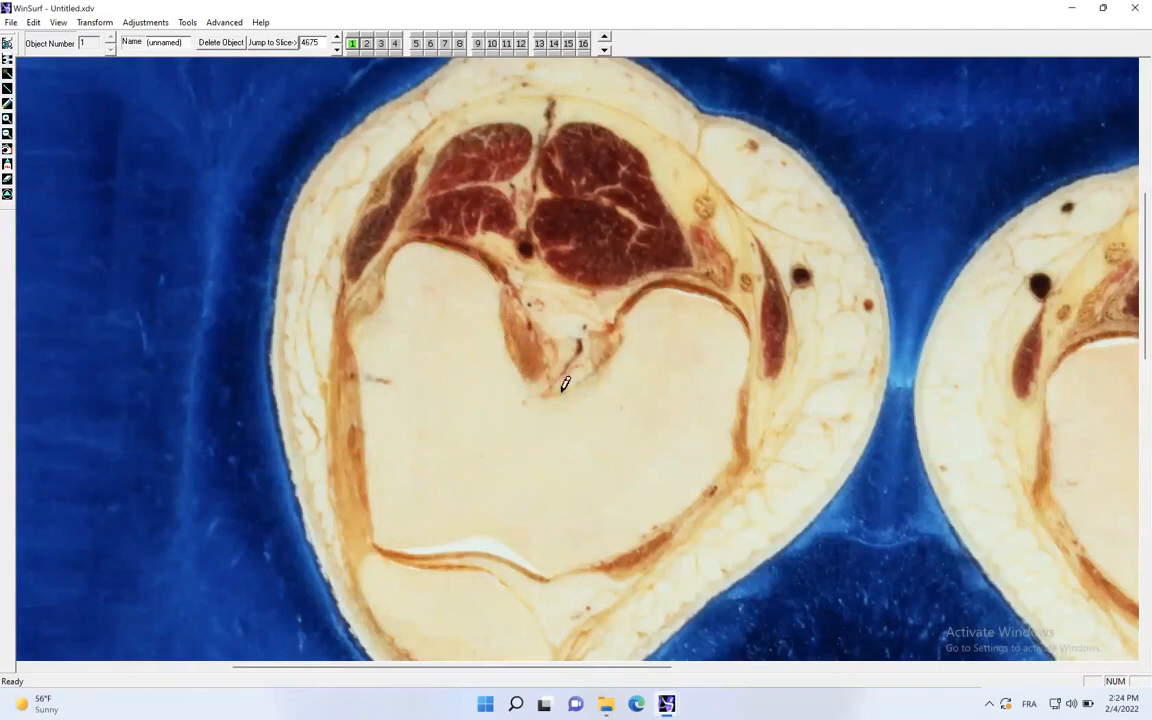
mouse_move(626, 309)
left_mouse_down()
mouse_move(645, 290)
mouse_move(710, 285)
mouse_move(739, 311)
mouse_move(733, 450)
mouse_move(630, 535)
mouse_move(571, 560)
mouse_move(386, 527)
mouse_move(365, 440)
mouse_move(366, 373)
left_mouse_up()
- Trace the femur outline as object 1 on slice 4655
left_click(337, 49)
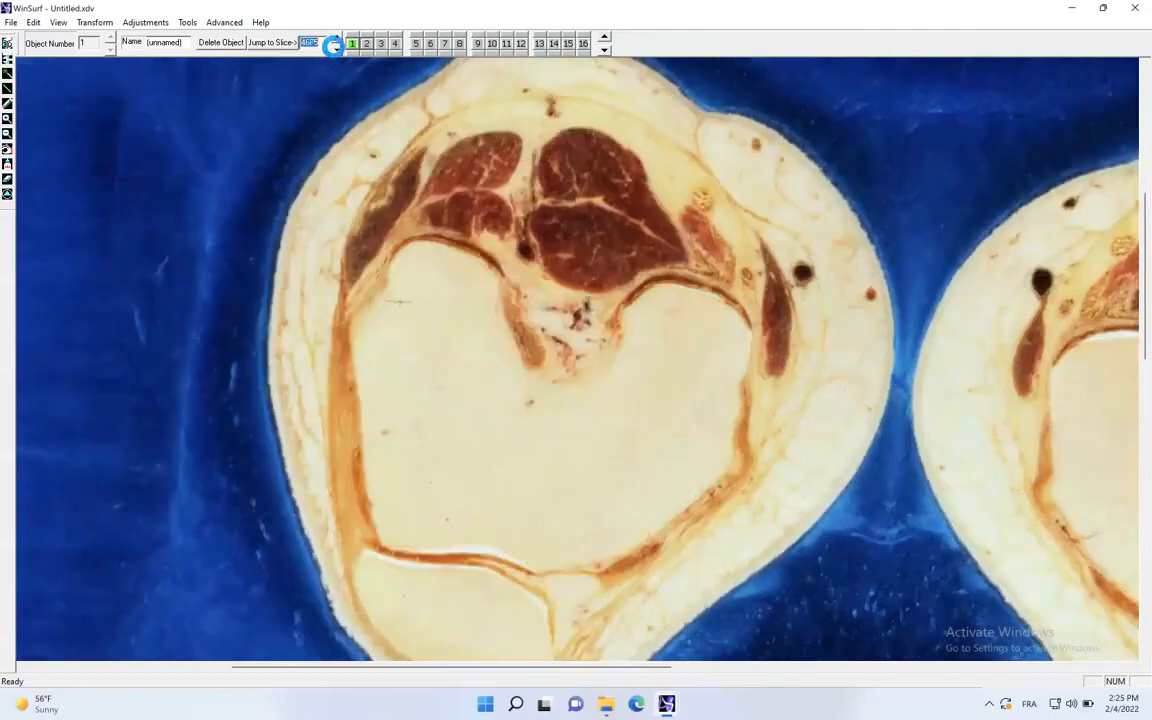
mouse_move(444, 244)
left_mouse_down()
mouse_move(492, 278)
mouse_move(538, 361)
mouse_move(589, 362)
mouse_move(640, 293)
mouse_move(725, 301)
mouse_move(743, 327)
mouse_move(735, 443)
mouse_move(715, 478)
mouse_move(612, 551)
mouse_move(409, 535)
mouse_move(366, 492)
mouse_move(362, 428)
left_mouse_up()
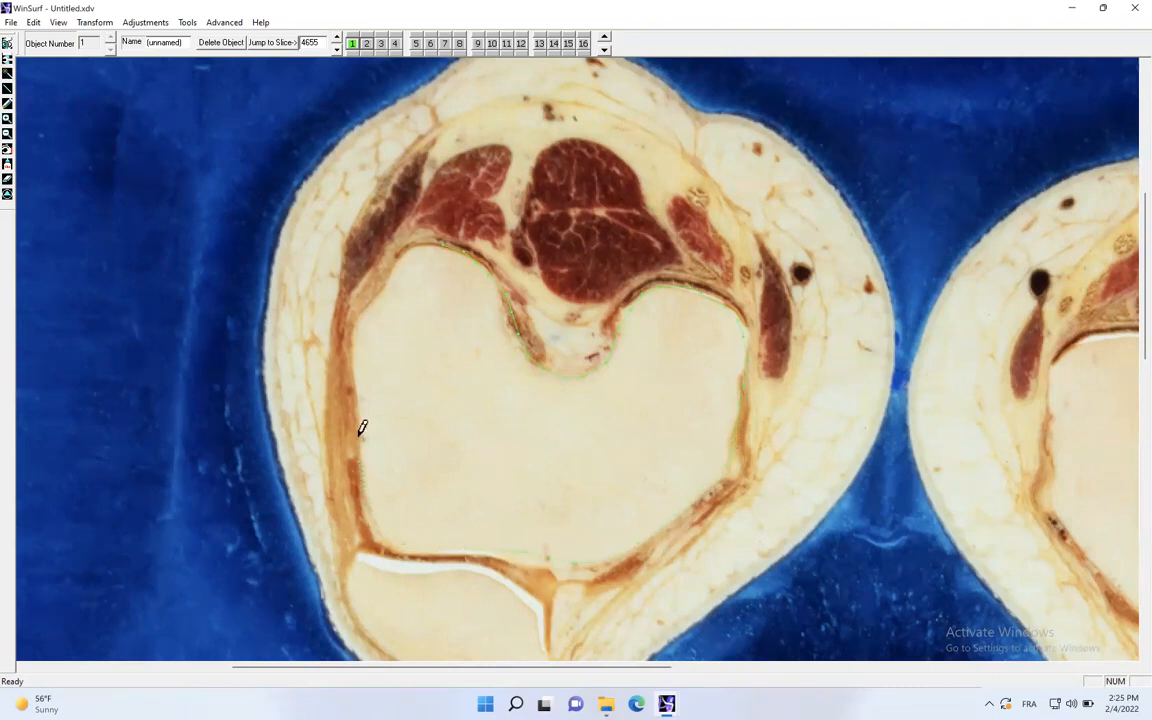
mouse_move(360, 345)
left_mouse_down()
mouse_move(367, 297)
mouse_move(414, 244)
mouse_move(411, 230)
left_mouse_up()
- Trace the femur outline as object 1 on slice 4635
left_click(337, 48)
left_click(337, 48)
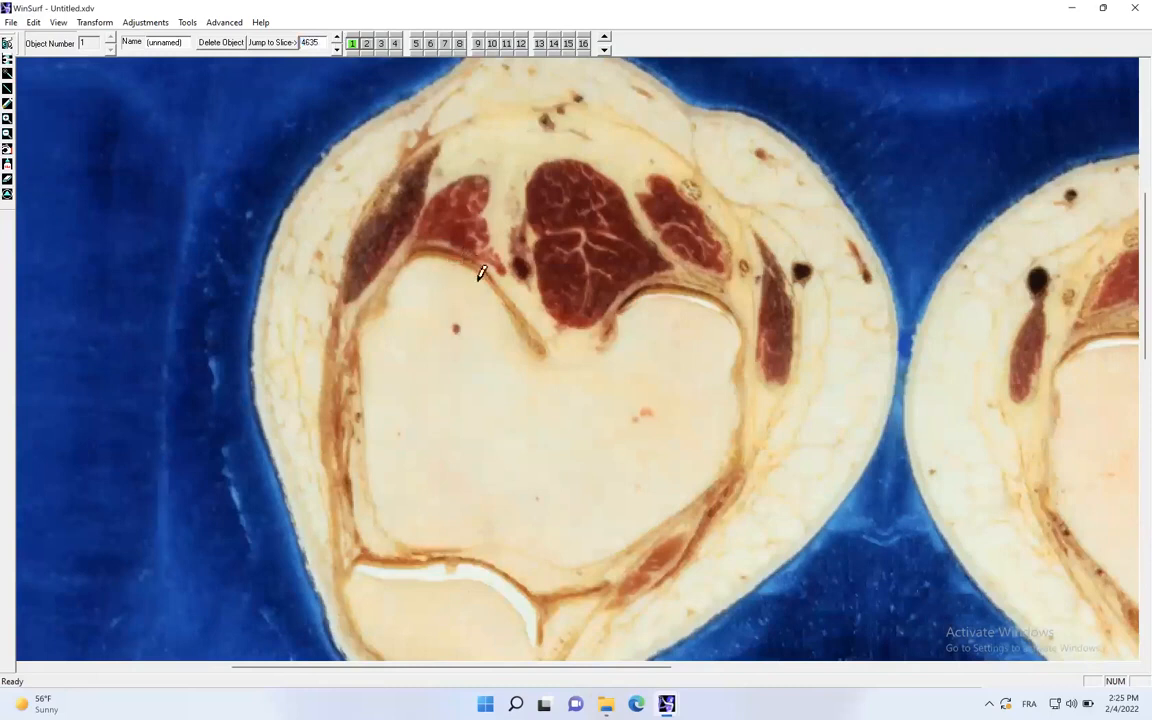
mouse_move(517, 337)
left_mouse_down()
mouse_move(536, 361)
mouse_move(587, 366)
left_mouse_up()
mouse_move(630, 297)
left_mouse_down()
mouse_move(666, 285)
mouse_move(712, 293)
mouse_move(728, 319)
mouse_move(738, 422)
mouse_move(725, 460)
mouse_move(672, 508)
left_mouse_up()
left_click_drag(600, 553, 507, 540)
mouse_move(406, 535)
left_mouse_down()
mouse_move(376, 484)
mouse_move(362, 386)
left_mouse_up()
- Trace the femur outline as object 1 on slice 4615, erasing and redrawing the misplaced points along the condyle's edge
left_click(337, 47)
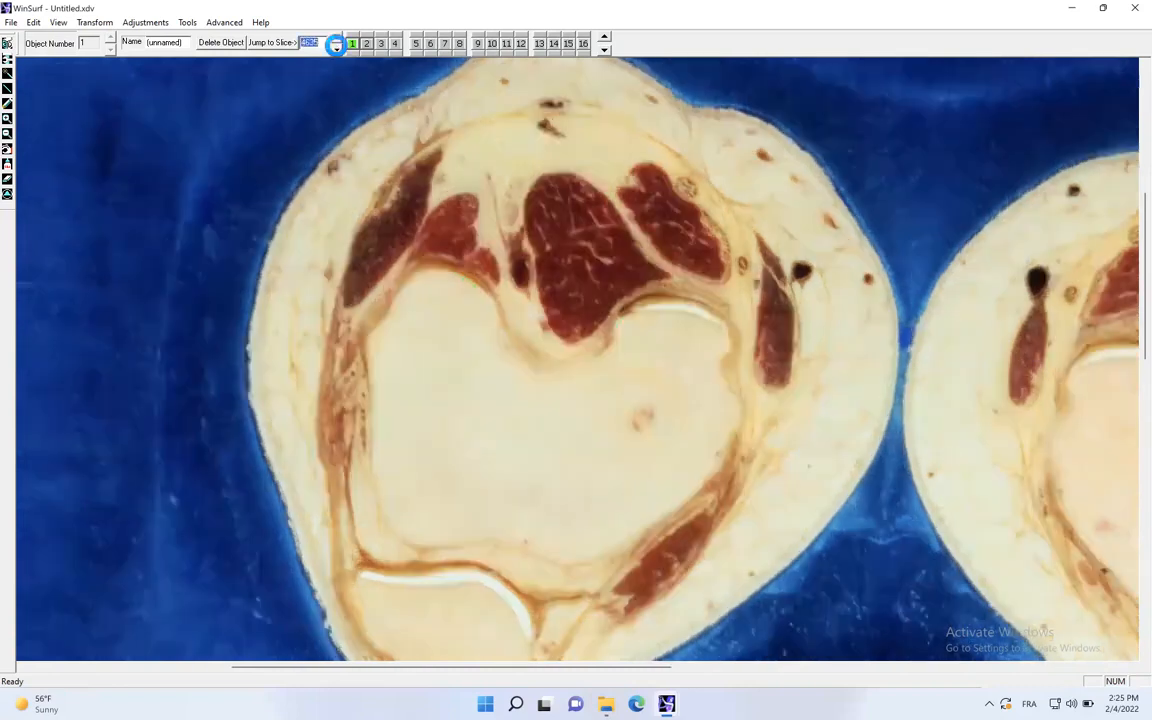
left_click(337, 47)
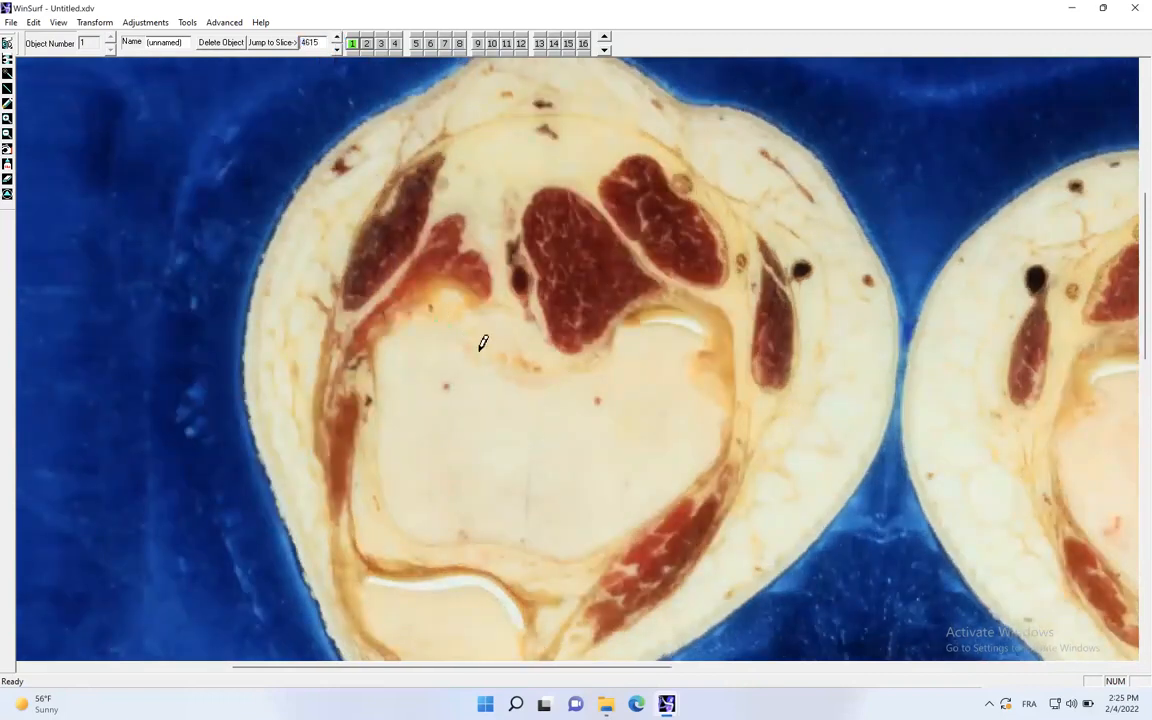
left_click_drag(556, 369, 612, 338)
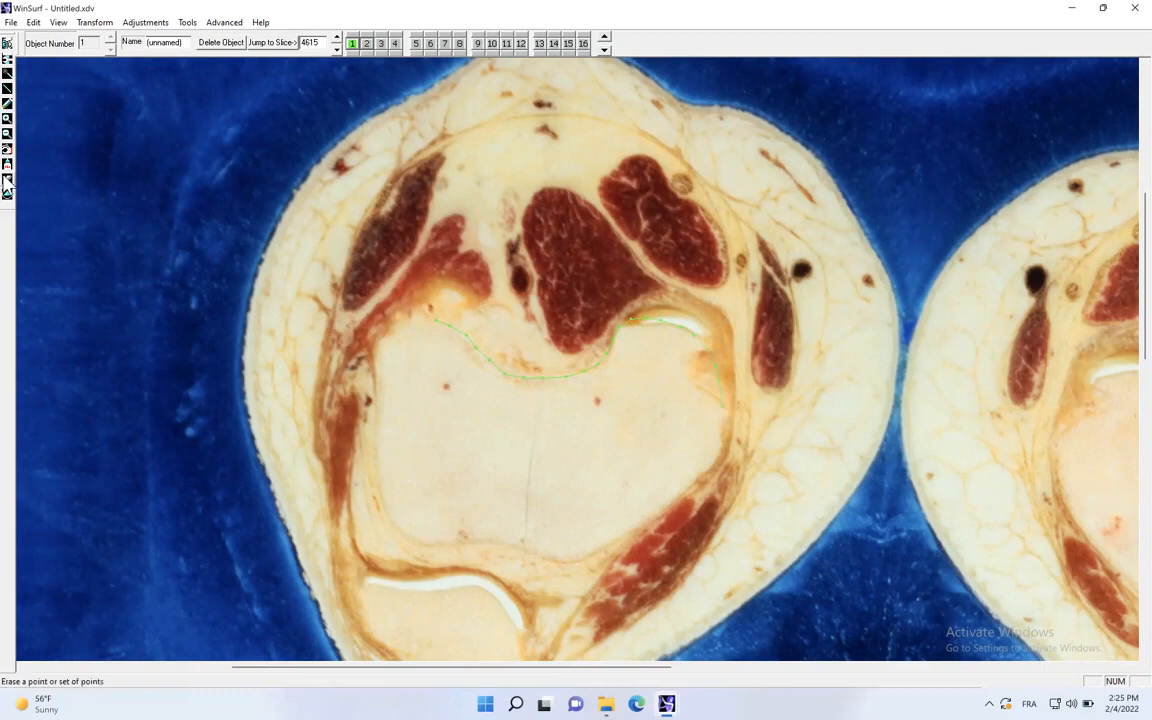
left_click_drag(700, 354, 753, 437)
left_click(8, 103)
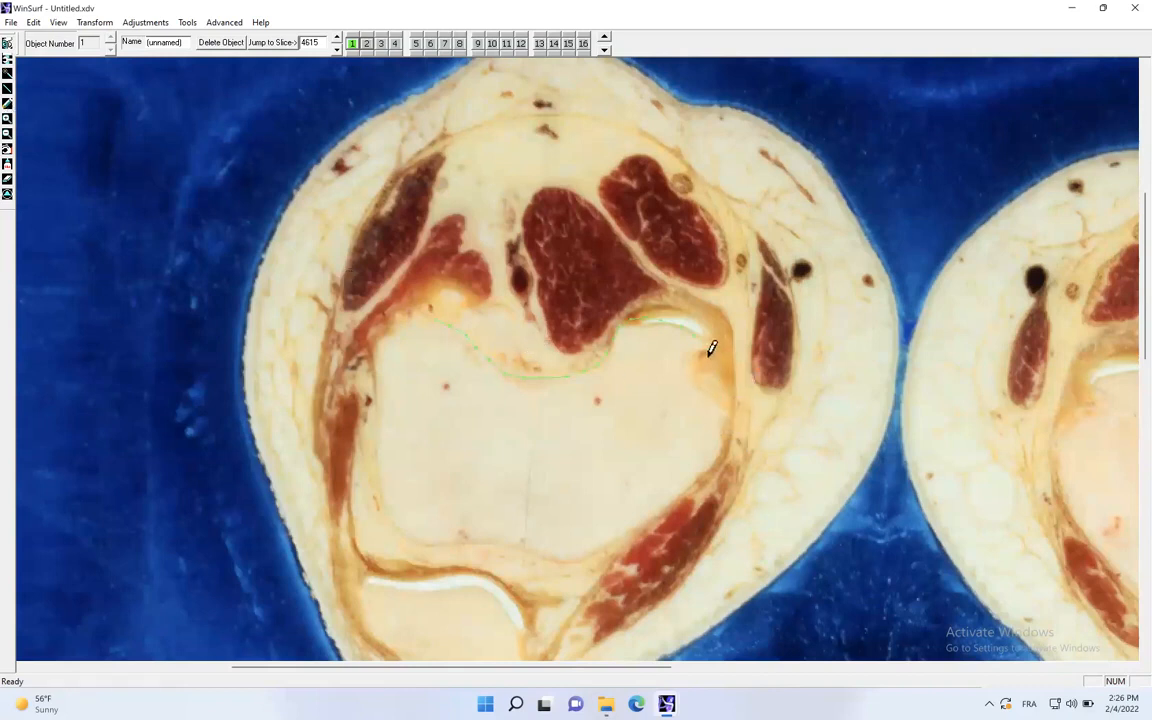
mouse_move(710, 378)
left_mouse_down()
mouse_move(728, 437)
mouse_move(630, 522)
left_mouse_up()
mouse_move(429, 535)
left_mouse_down()
mouse_move(383, 481)
mouse_move(381, 430)
left_mouse_up()
mouse_move(379, 348)
left_mouse_down()
mouse_move(388, 322)
mouse_move(418, 311)
left_mouse_up()
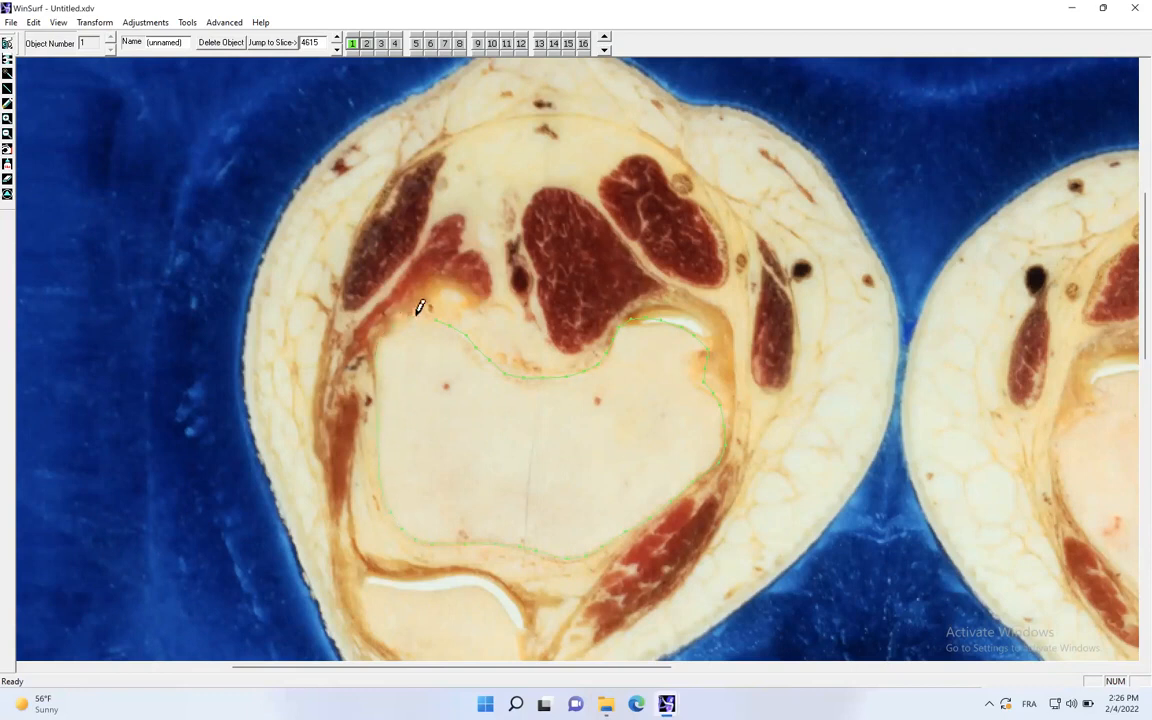
- Trace the femur outline as object 1 on slice 4595
left_click(337, 48)
left_click(337, 48)
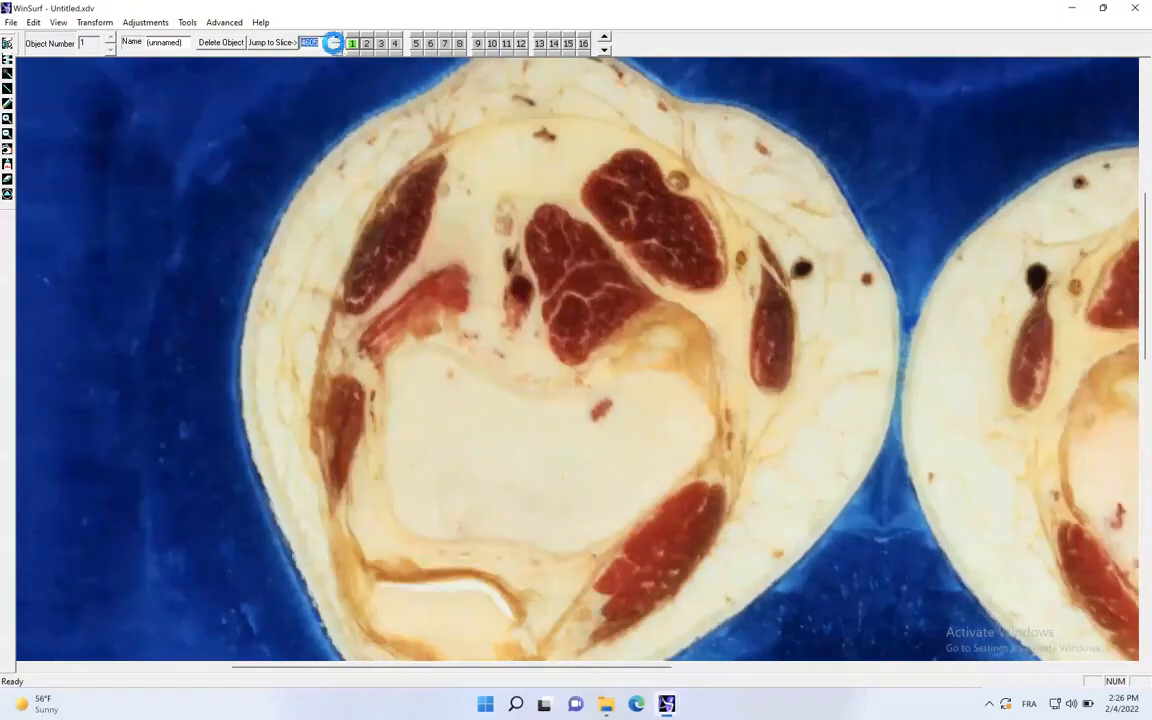
left_click(436, 361)
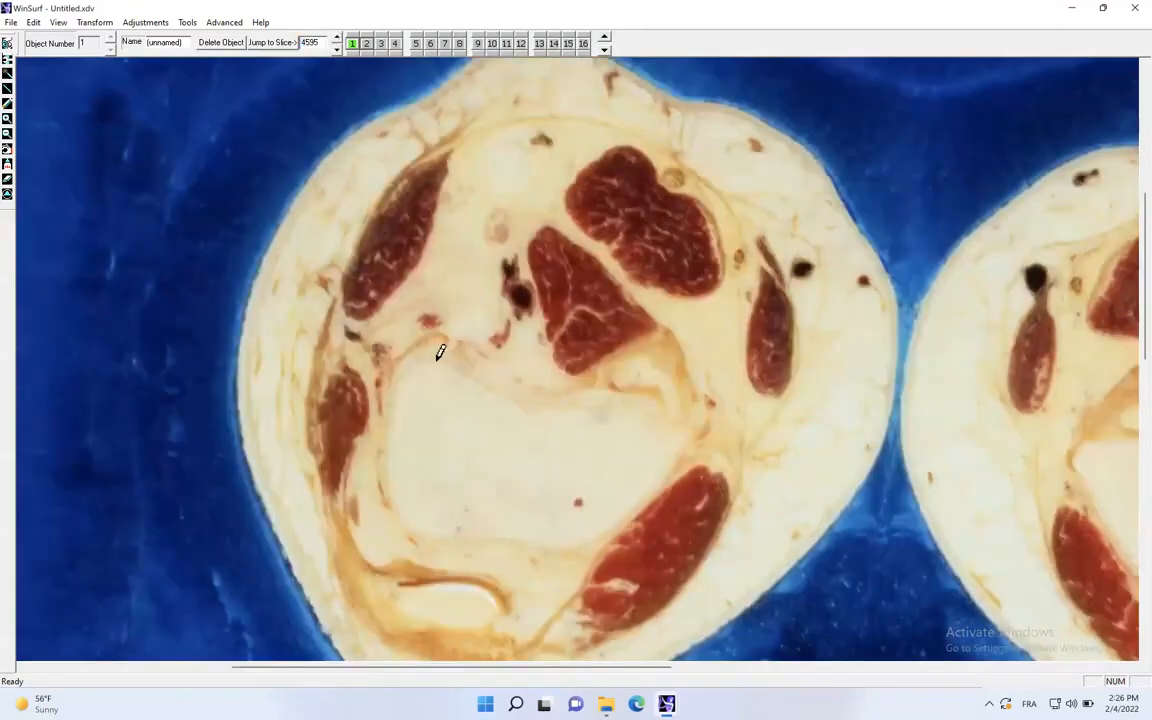
mouse_move(483, 378)
left_mouse_down()
mouse_move(558, 396)
mouse_move(638, 388)
mouse_move(681, 414)
mouse_move(670, 473)
mouse_move(638, 503)
left_mouse_up()
mouse_move(567, 537)
left_mouse_down()
mouse_move(496, 519)
mouse_move(427, 524)
mouse_move(399, 501)
mouse_move(386, 440)
mouse_move(396, 381)
mouse_move(425, 352)
left_mouse_up()
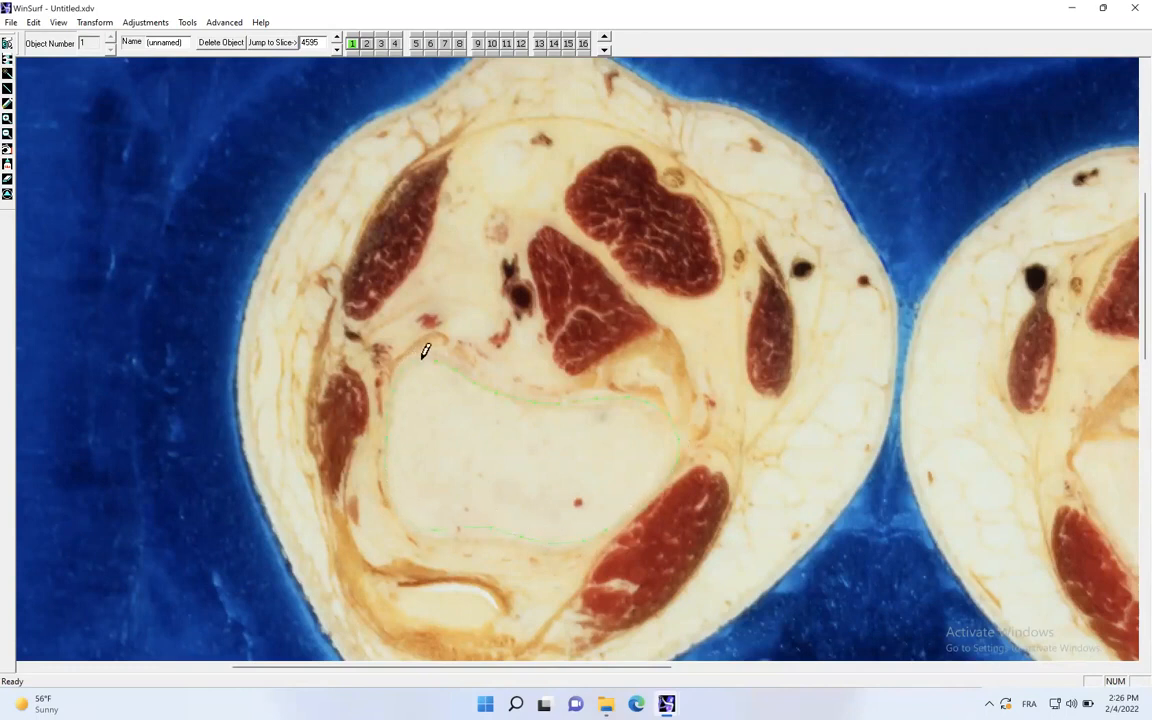
- Trace the femur outline as object 1 on slice 4575
left_click(336, 50)
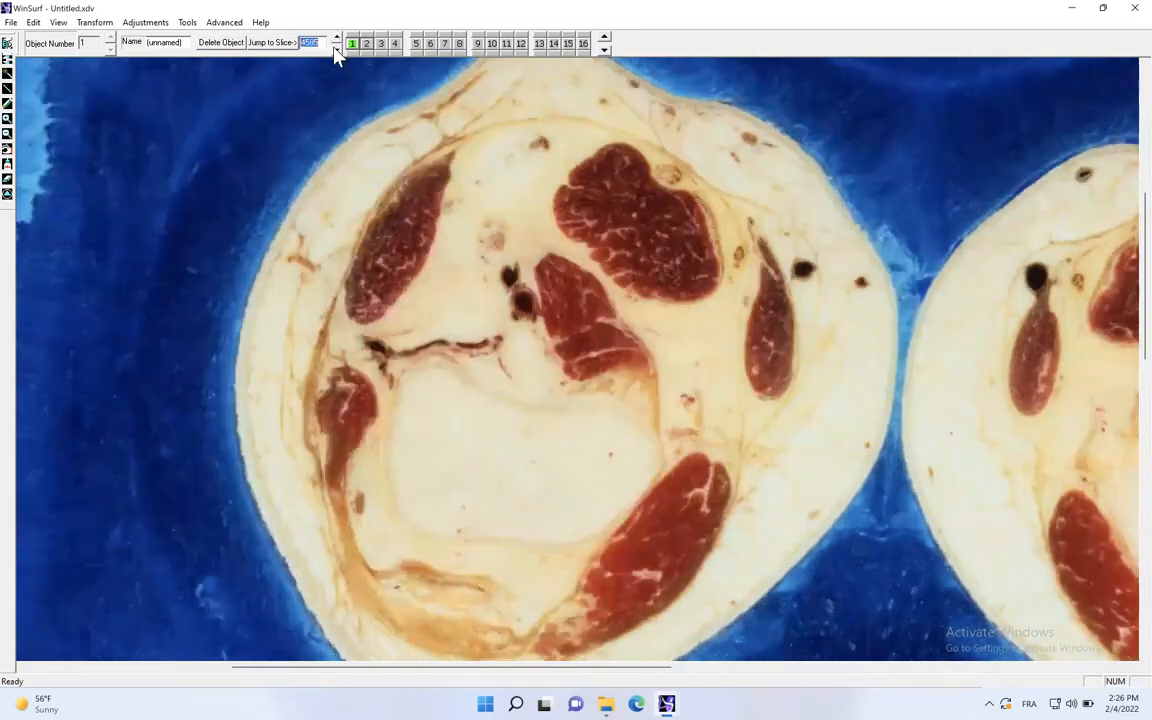
left_click(336, 50)
mouse_move(519, 399)
left_mouse_down()
mouse_move(612, 401)
mouse_move(640, 455)
mouse_move(604, 515)
mouse_move(432, 522)
mouse_move(406, 492)
left_mouse_up()
mouse_move(399, 427)
left_mouse_down()
mouse_move(409, 378)
mouse_move(442, 362)
mouse_move(515, 406)
left_mouse_up()
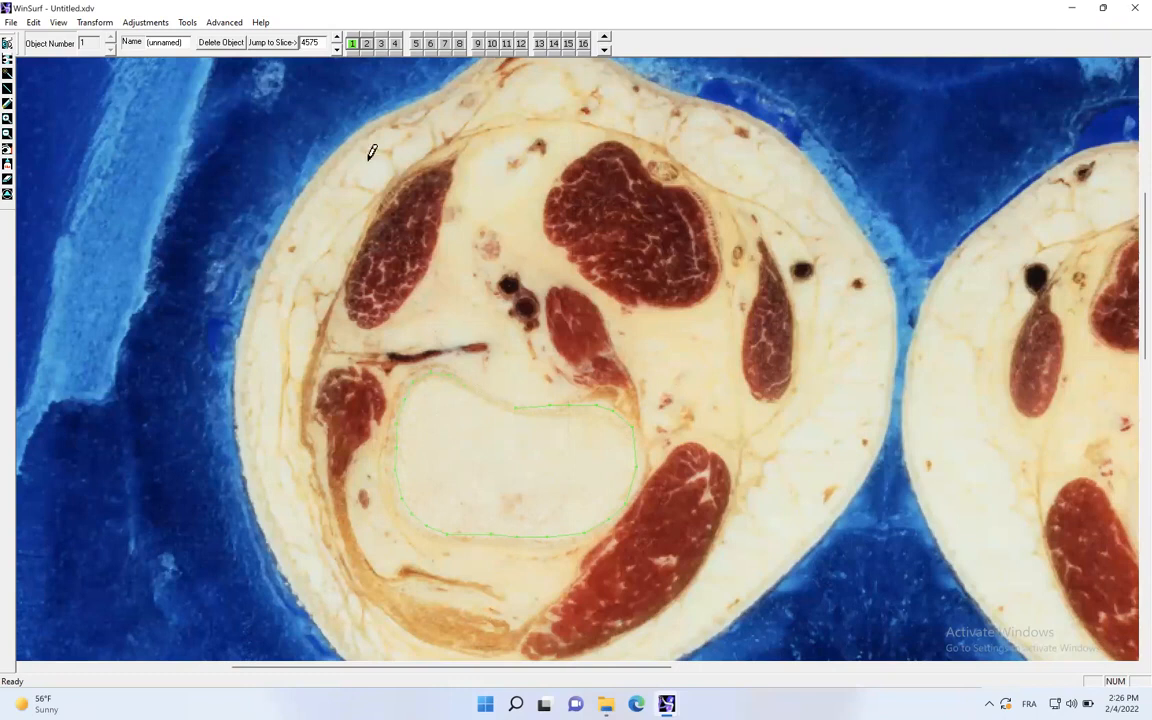
- Trace the femur outline as object 1 on slice 4555
left_click(336, 47)
left_click(336, 47)
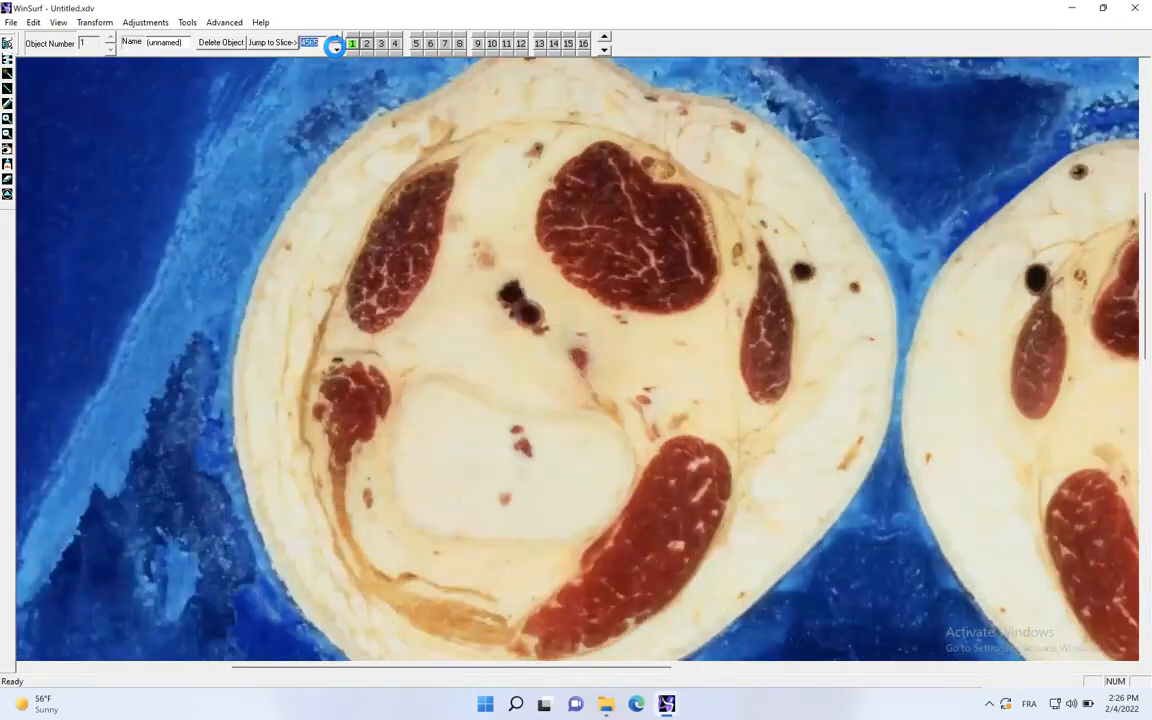
mouse_move(456, 389)
left_mouse_down()
mouse_move(595, 421)
mouse_move(615, 453)
mouse_move(604, 501)
mouse_move(576, 521)
mouse_move(514, 530)
mouse_move(445, 532)
mouse_move(401, 507)
left_mouse_up()
mouse_move(387, 457)
left_mouse_down()
mouse_move(398, 406)
mouse_move(427, 381)
left_mouse_up()
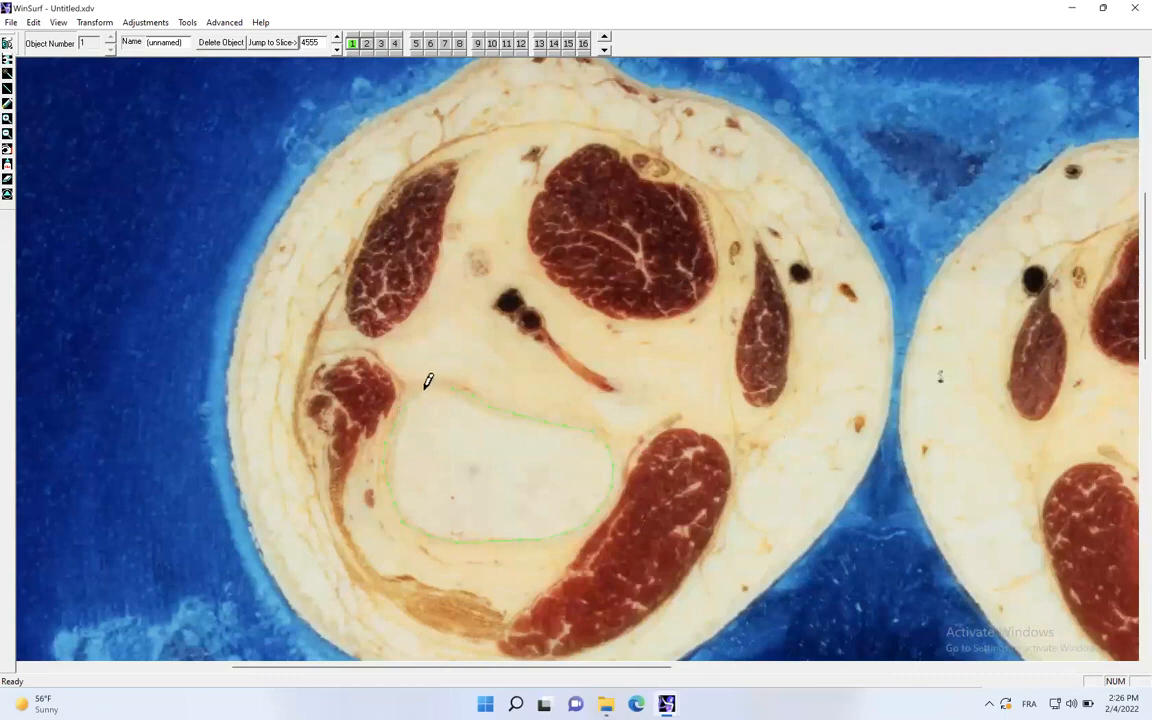
- Trace the femur outline as object 1 on slice 4535
left_click(337, 51)
left_click(337, 51)
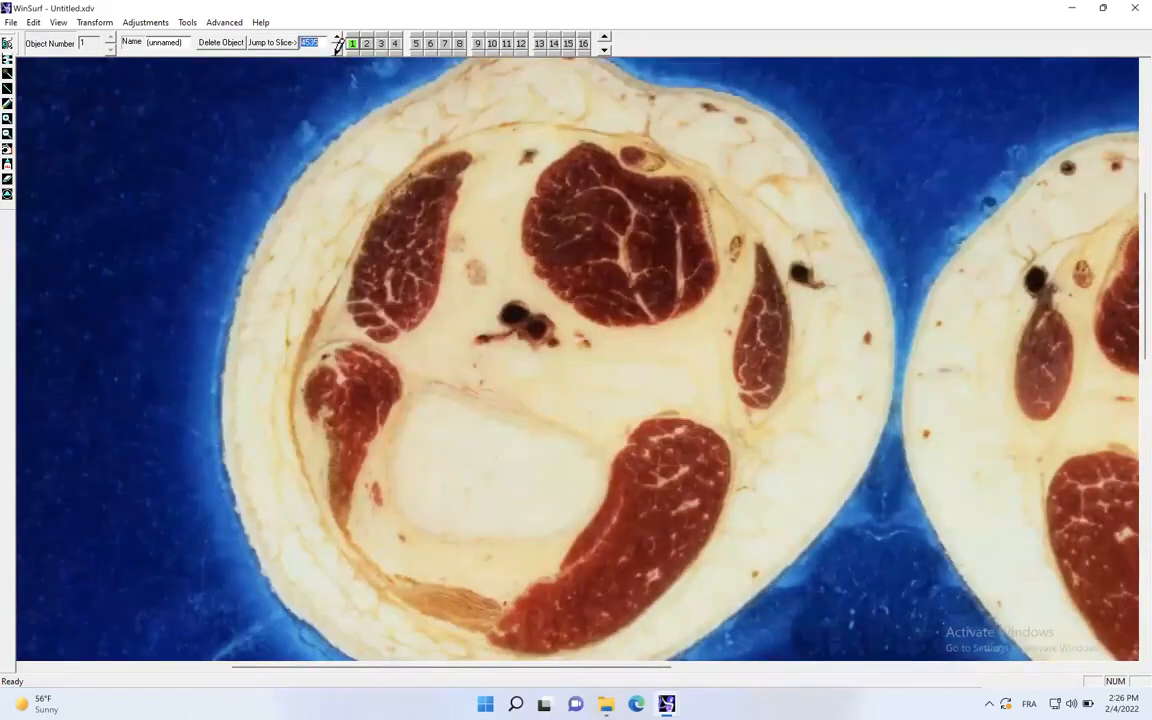
mouse_move(443, 387)
left_mouse_down()
mouse_move(586, 440)
mouse_move(596, 478)
mouse_move(560, 522)
mouse_move(424, 517)
mouse_move(393, 481)
mouse_move(396, 404)
mouse_move(433, 373)
left_mouse_up()
- Trace the femur outline as object 1 on slice 4515
left_click(337, 50)
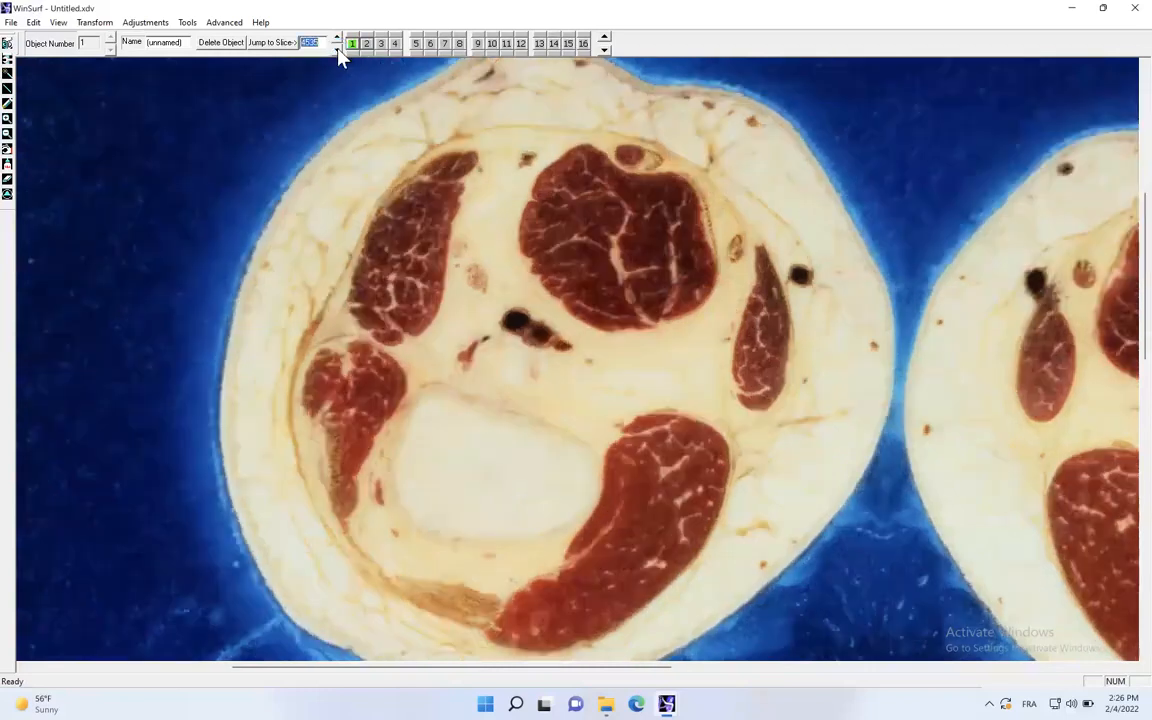
left_click(337, 50)
left_click_drag(453, 393, 571, 432)
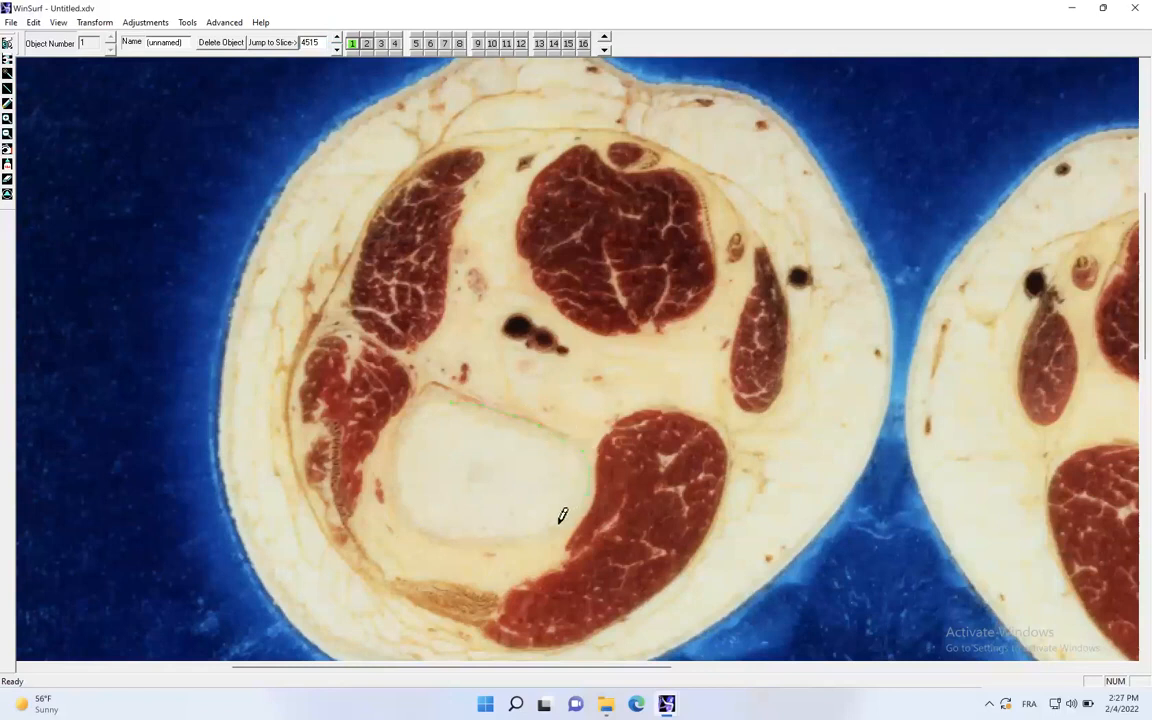
mouse_move(475, 532)
left_mouse_down()
mouse_move(396, 504)
mouse_move(390, 442)
left_mouse_up()
- Preview the traced femur in 3D and inspect its condyle ends from below
left_click(9, 42)
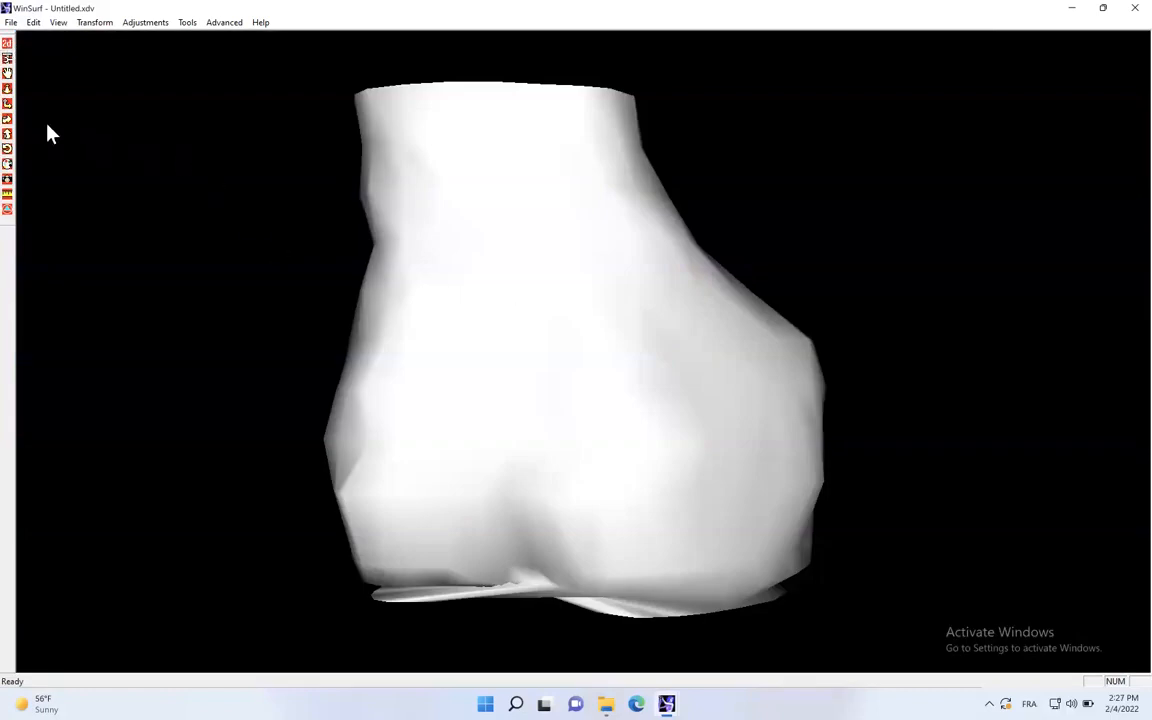
left_click_drag(108, 193, 486, 496)
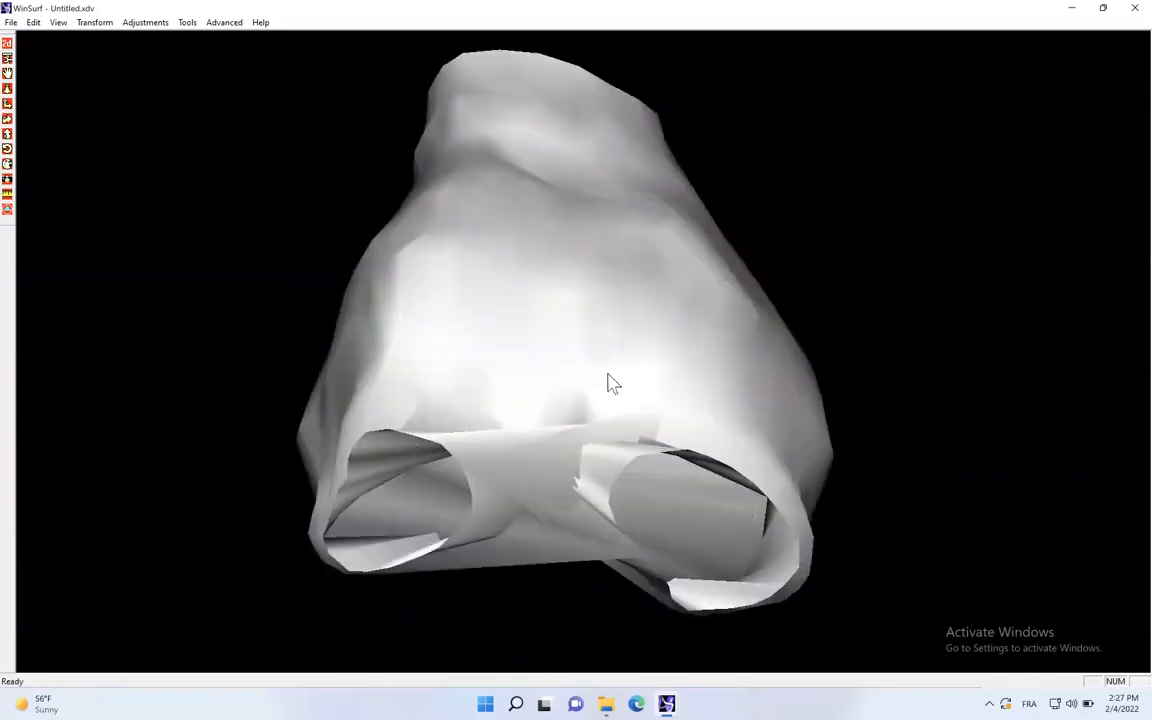
left_click_drag(537, 245, 486, 355)
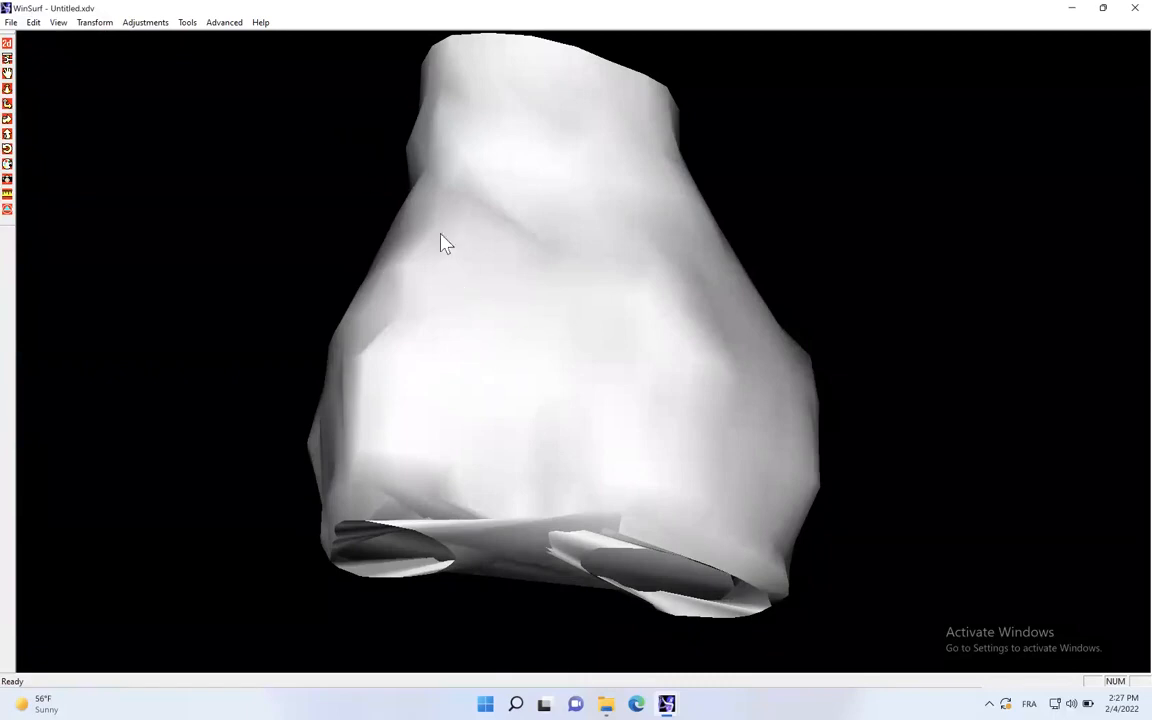
- Set the surfacing quality to Better and inspect the femur model from several sides
left_click(226, 23)
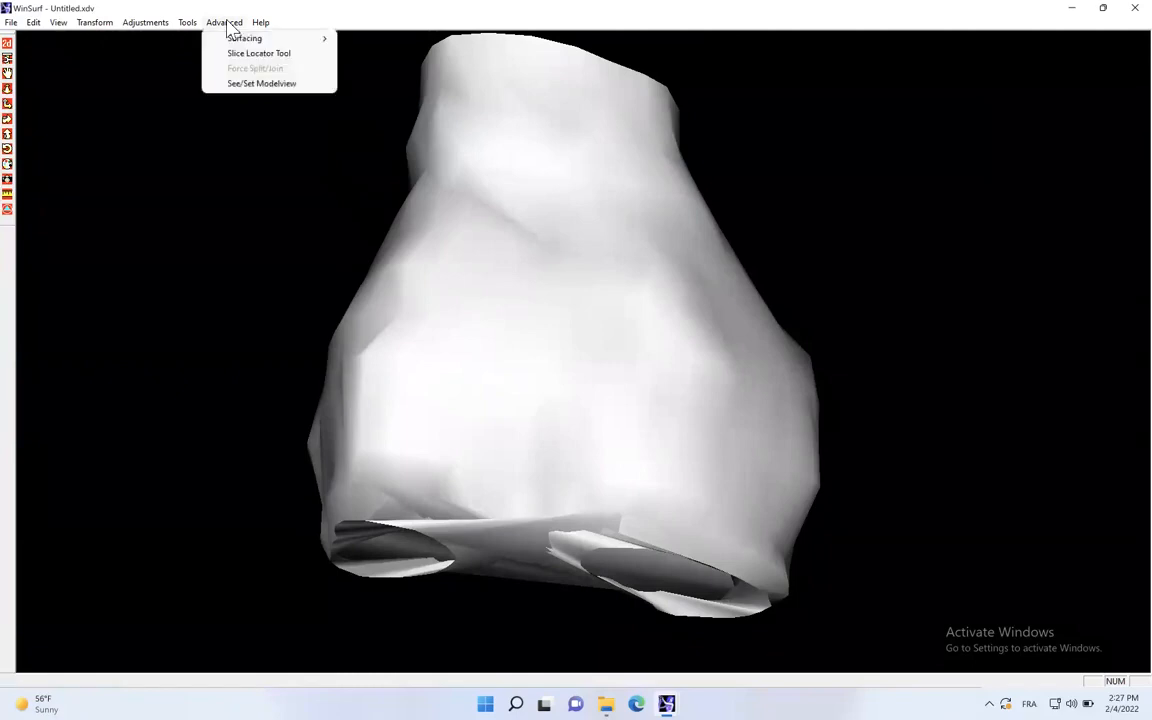
mouse_move(240, 45)
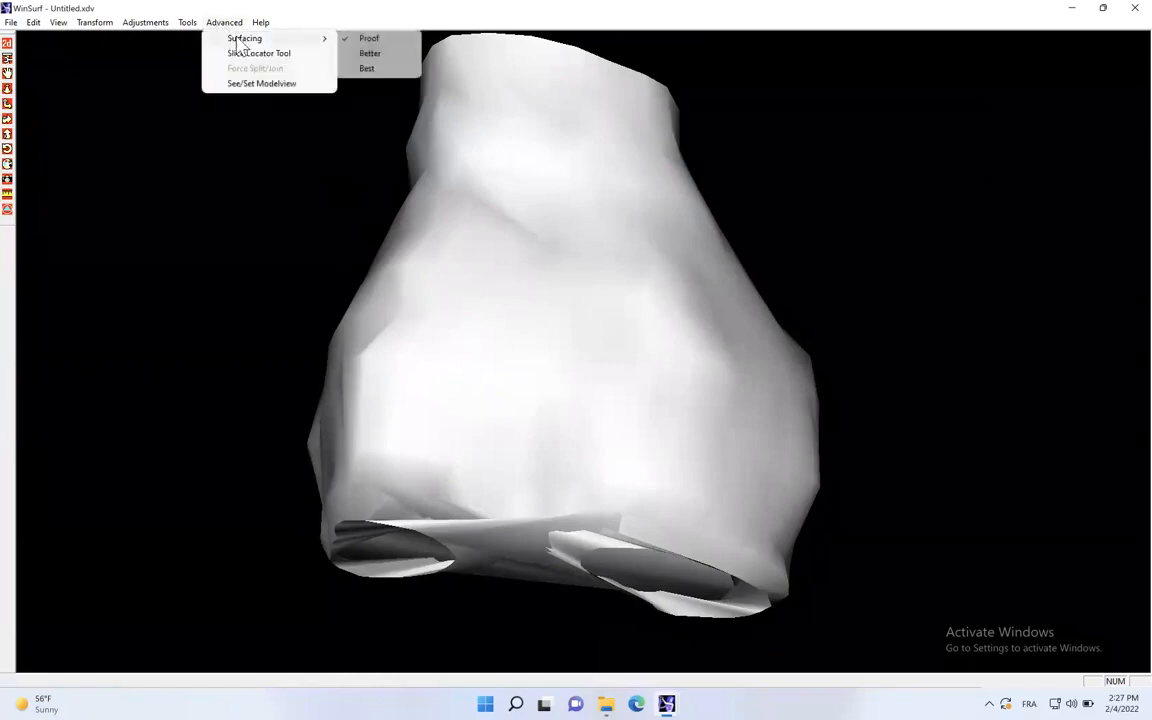
left_click(368, 56)
left_click_drag(573, 352, 790, 262)
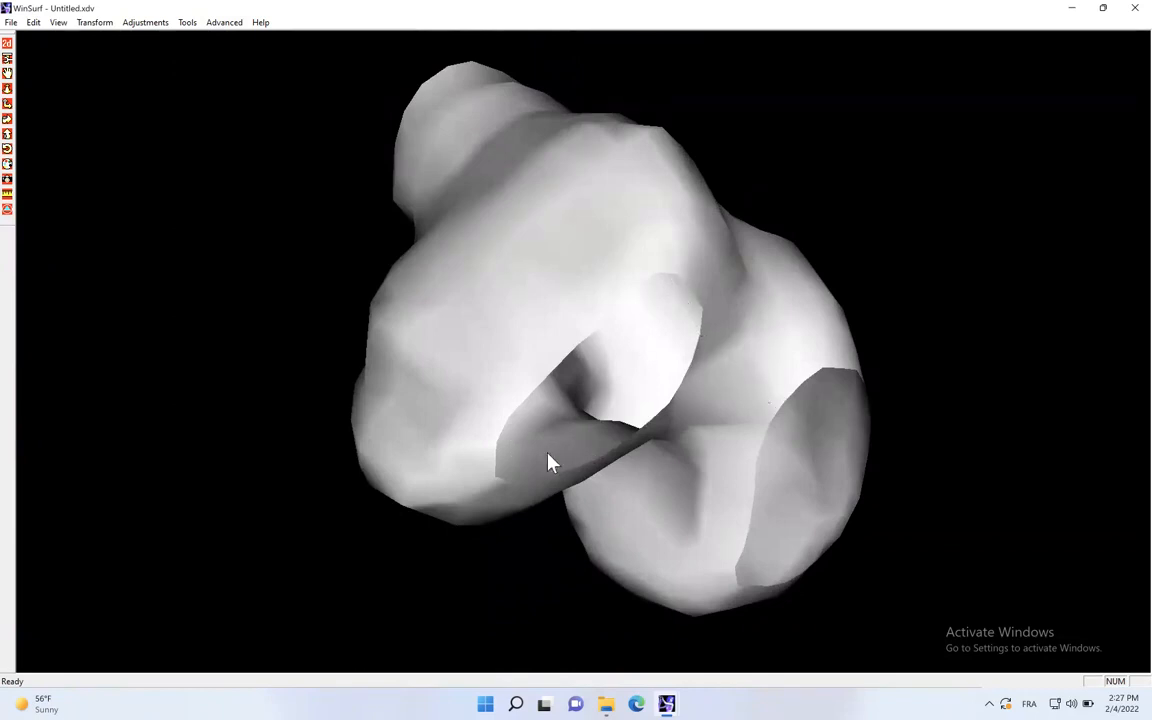
left_click_drag(705, 285, 250, 405)
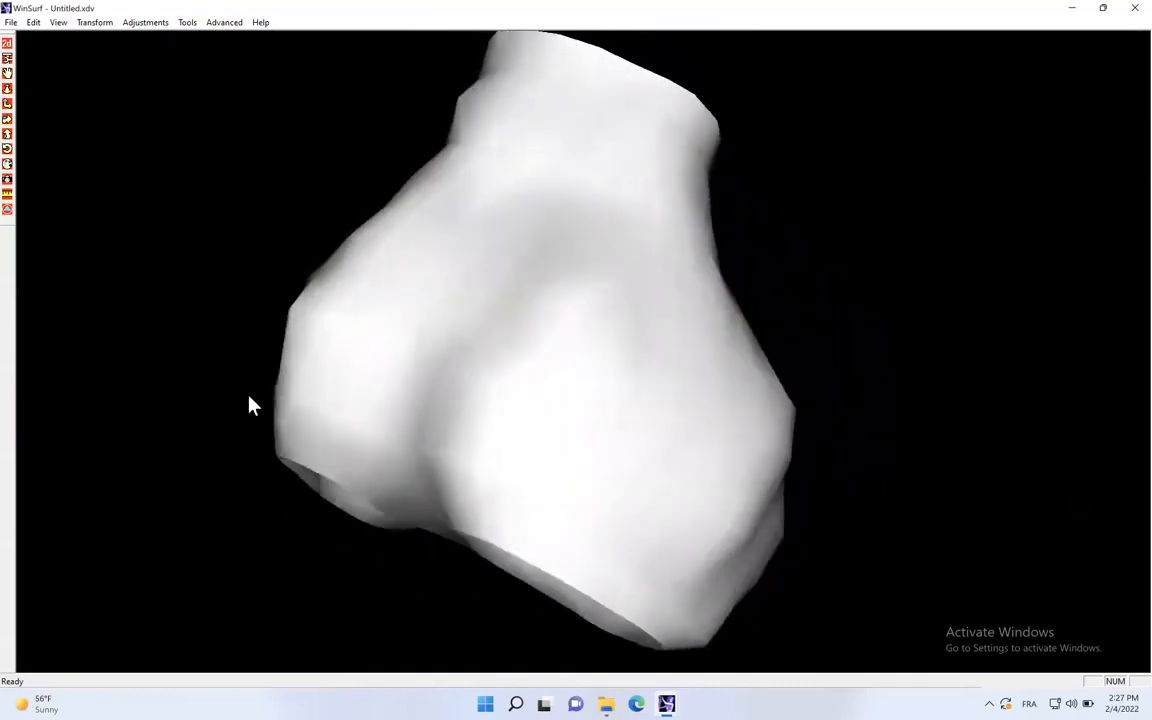
left_click_drag(480, 443, 453, 226)
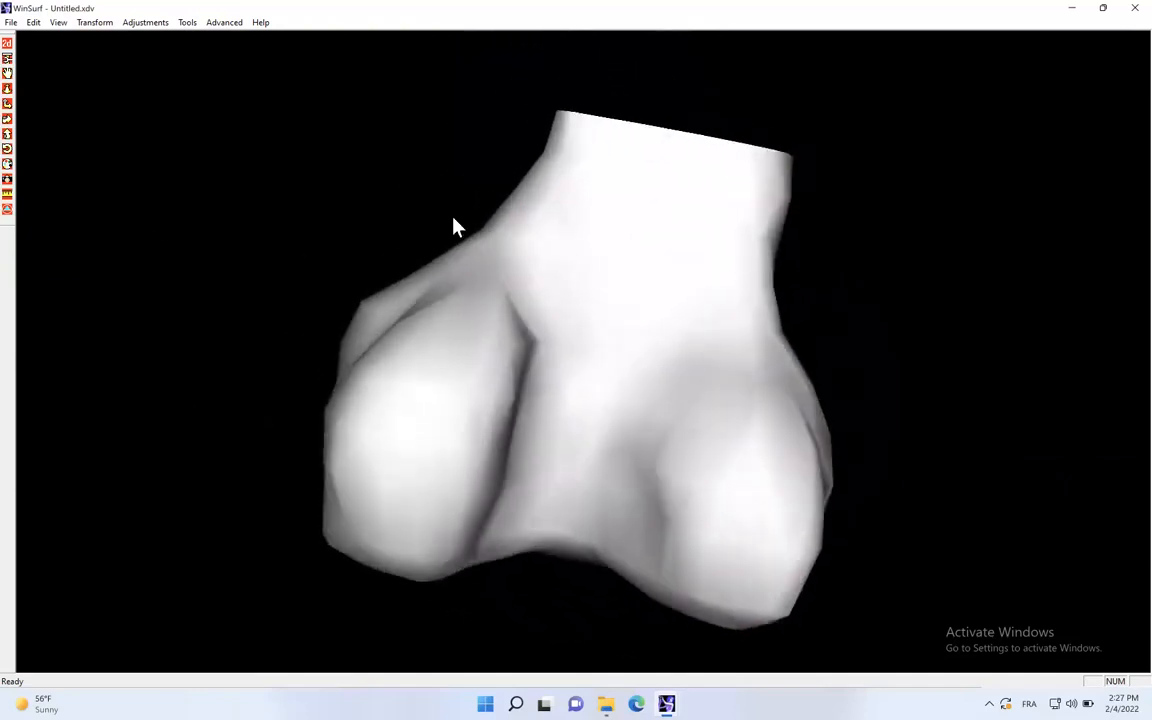
- Return to the slice image, name object 1 "knee femur L" and save the contours
left_click(7, 43)
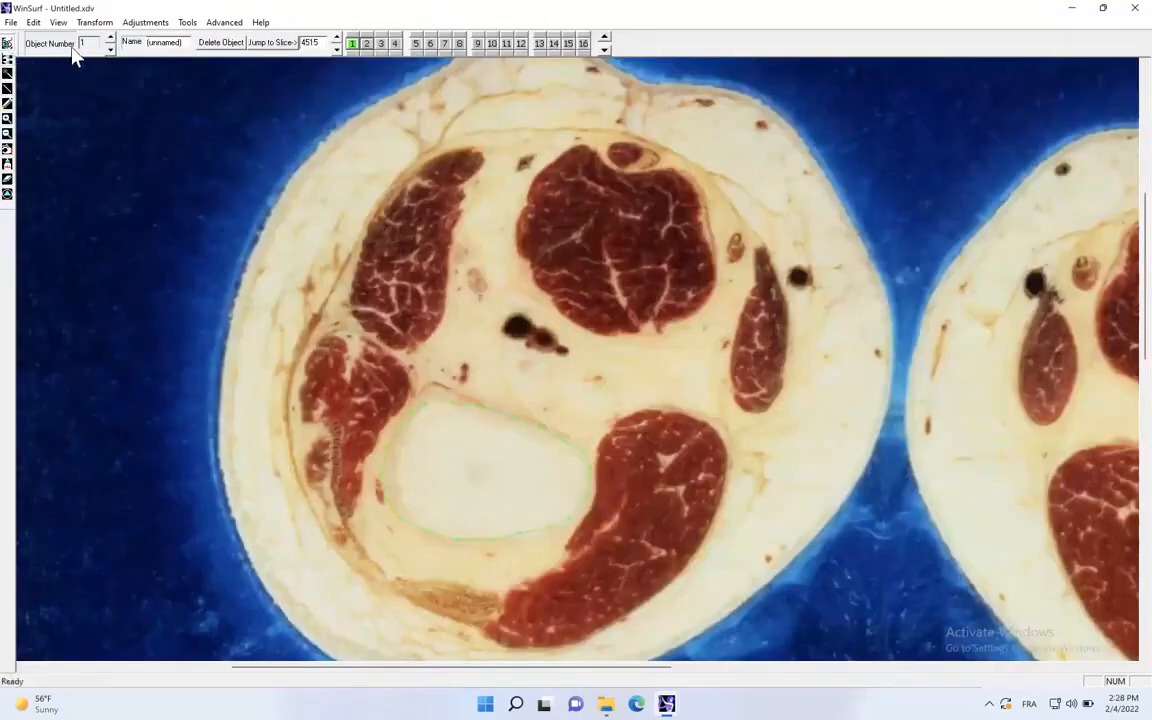
left_click_drag(186, 42, 125, 42)
type("knee femur l")
left_click(11, 22)
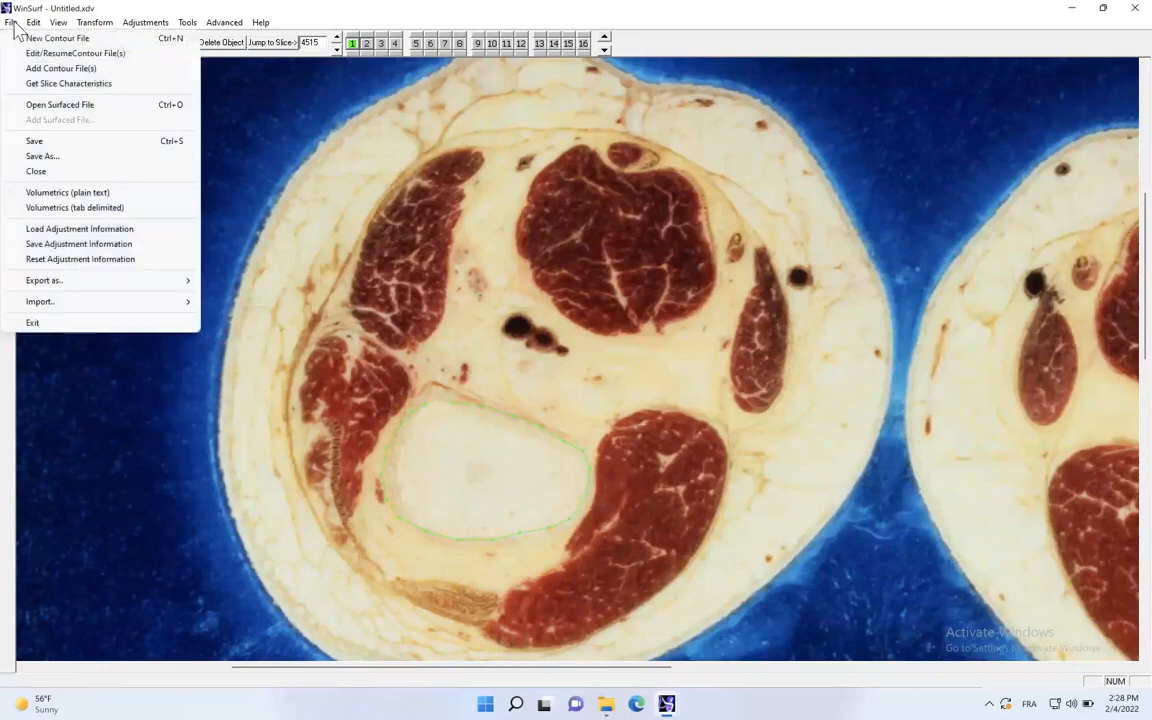
left_click(38, 141)
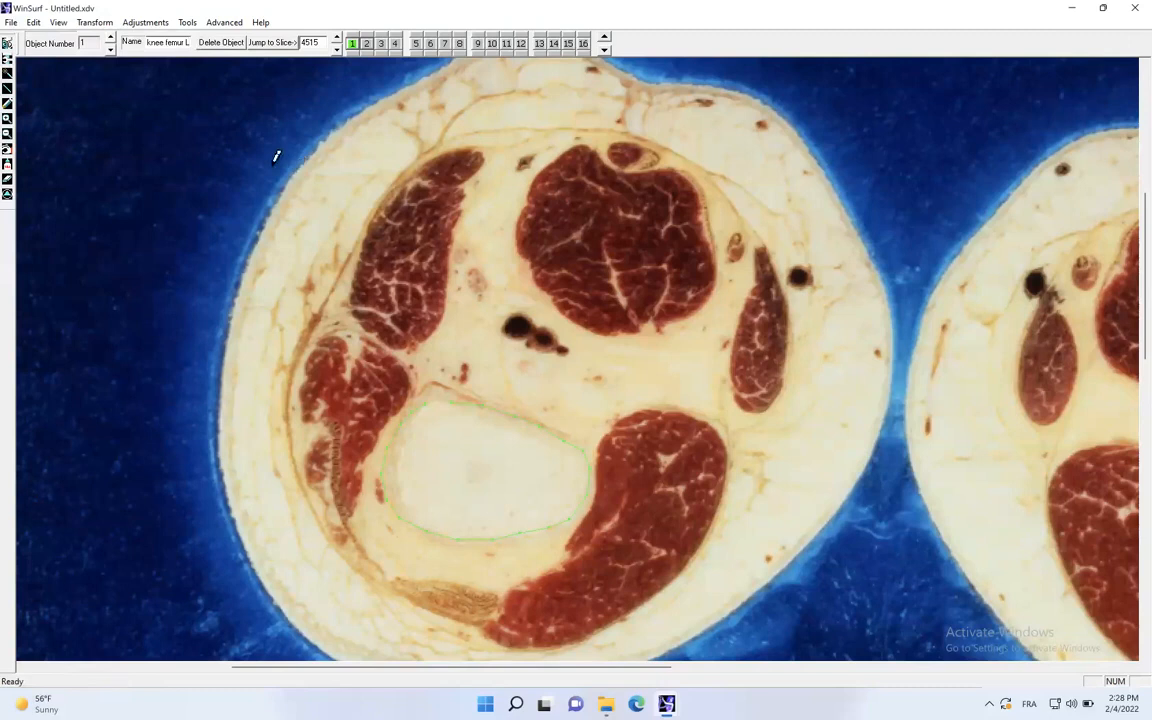
- Check the 3D preview once more and close the document, saving the changes to all files
left_click(8, 45)
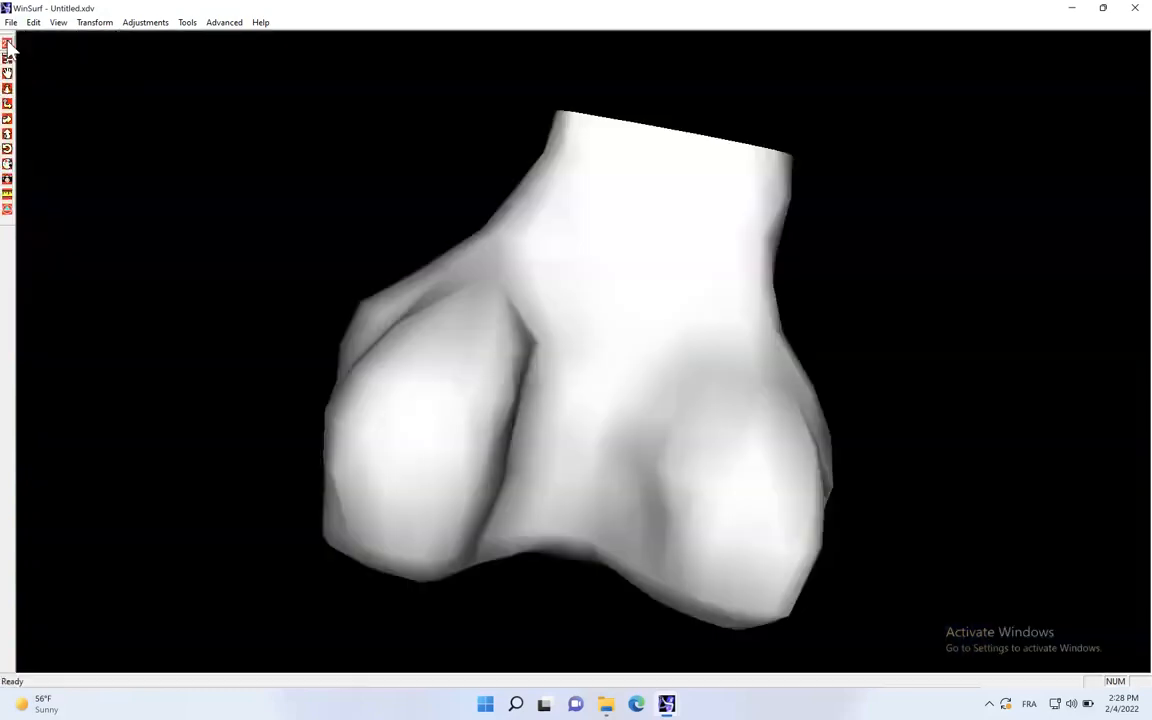
left_click(8, 45)
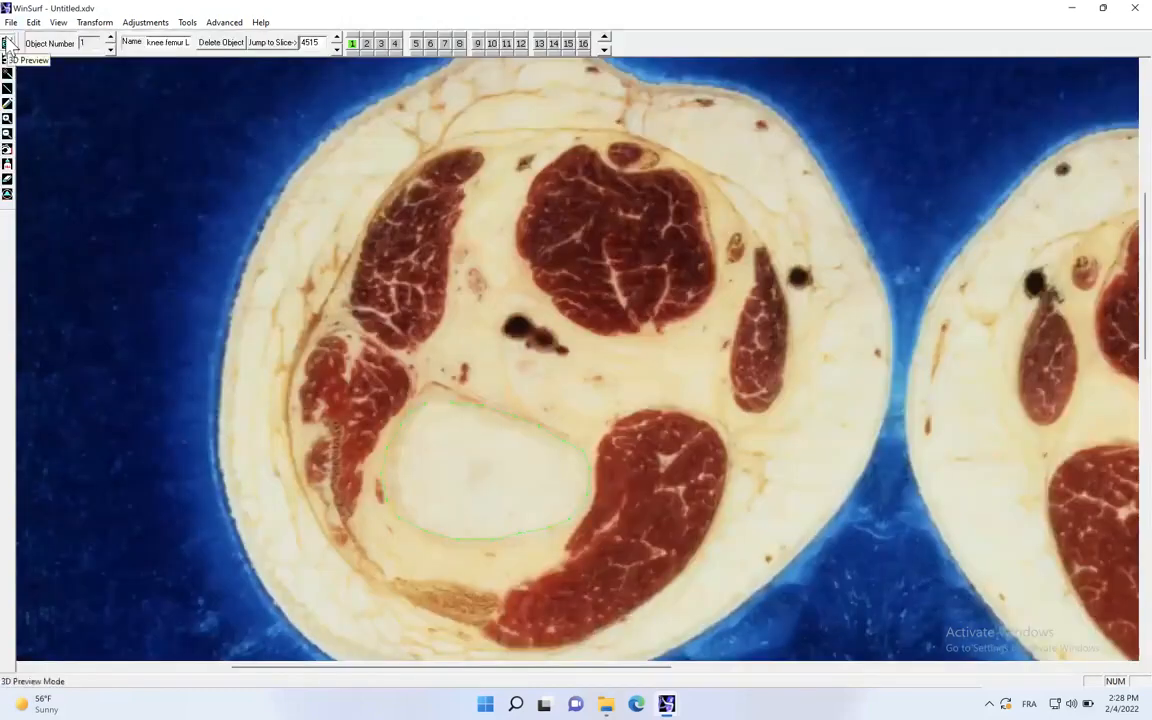
left_click(11, 23)
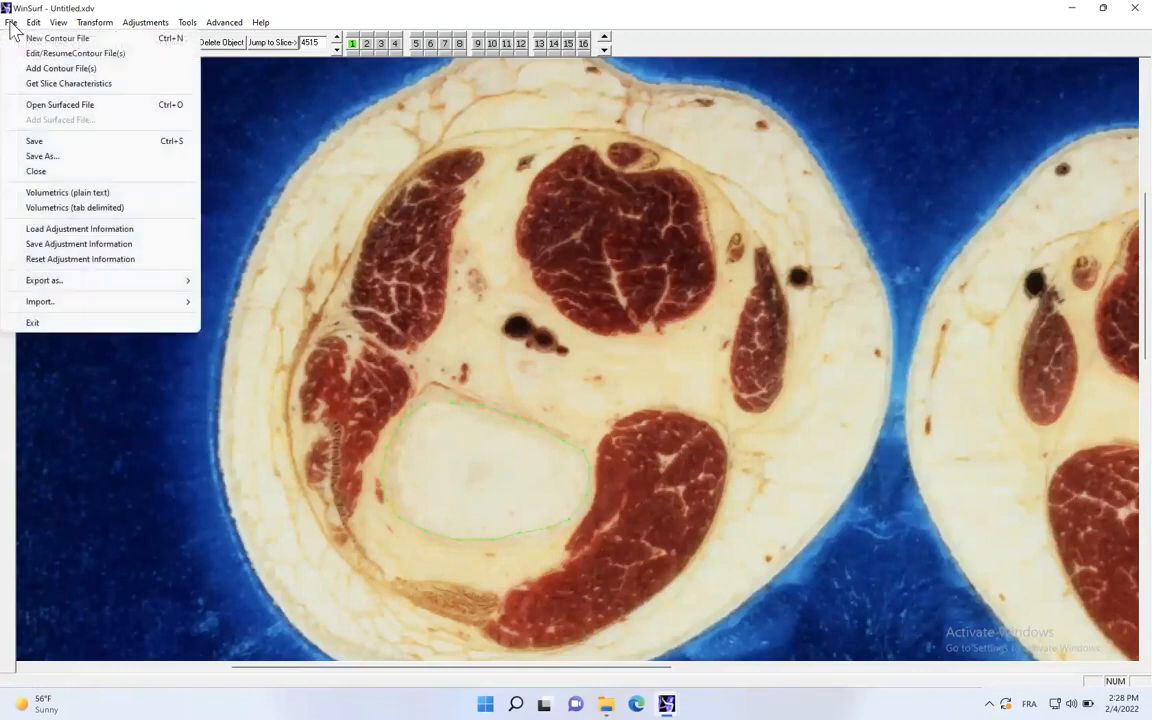
left_click(54, 172)
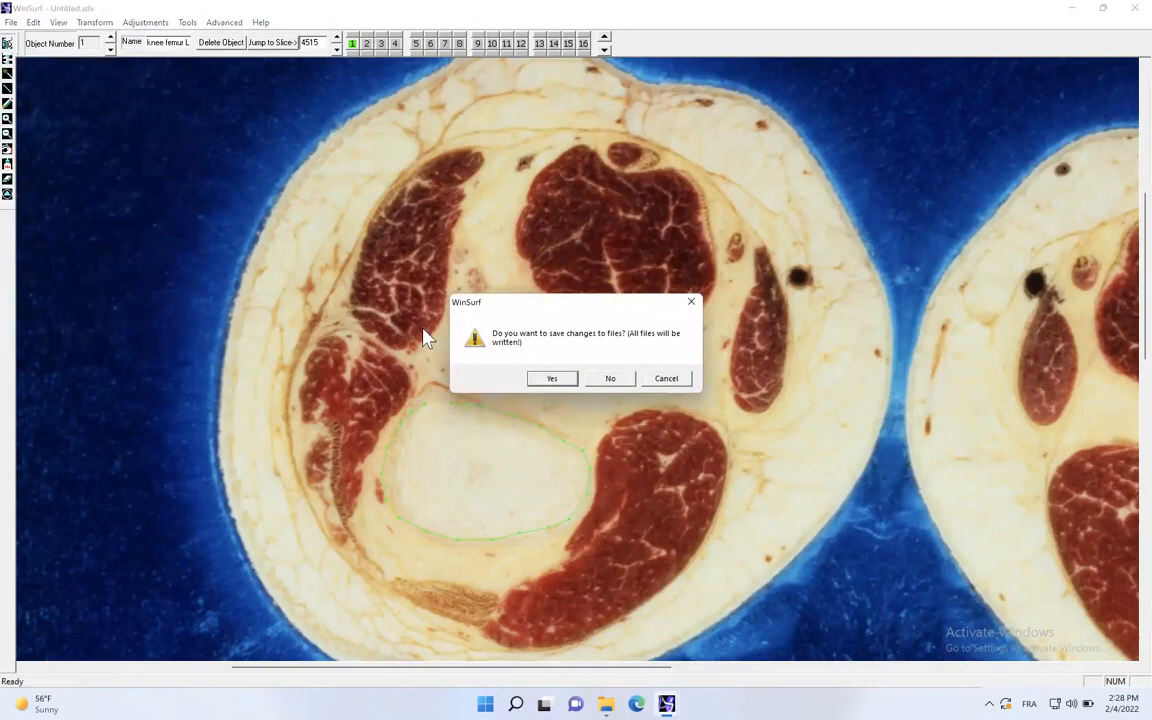
left_click(551, 379)
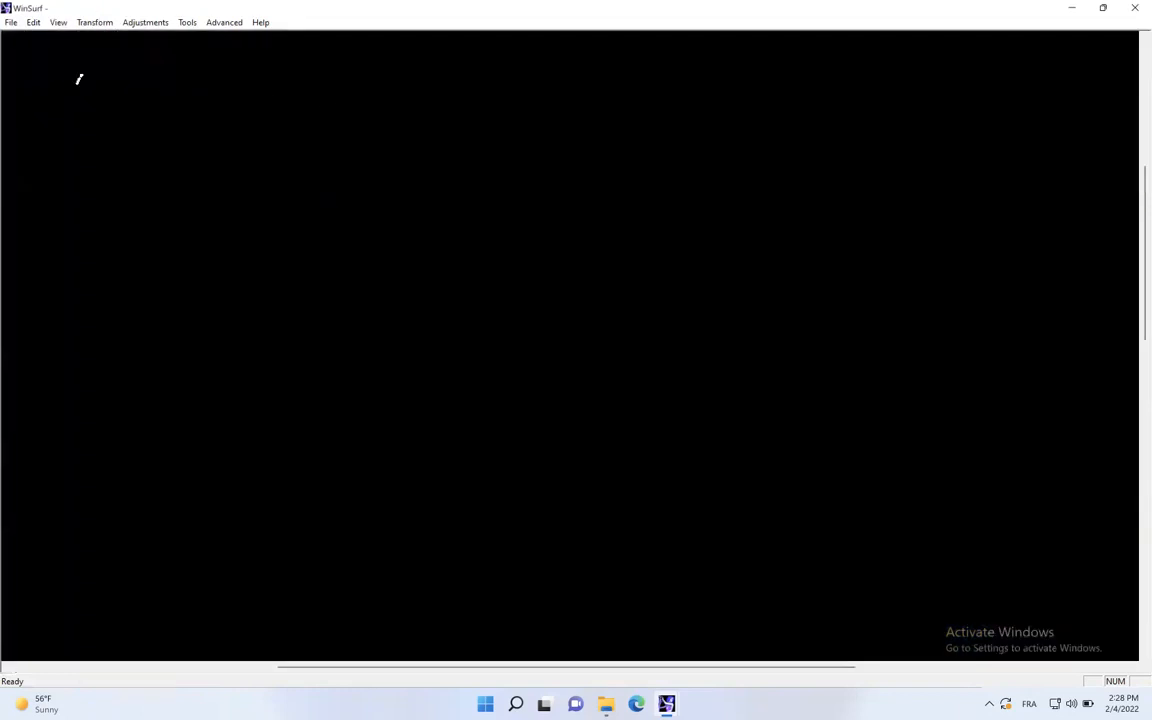
- Reopen the saved contour file knee femur L.xdv from the COUPES folder to resume digitizing
left_click(11, 23)
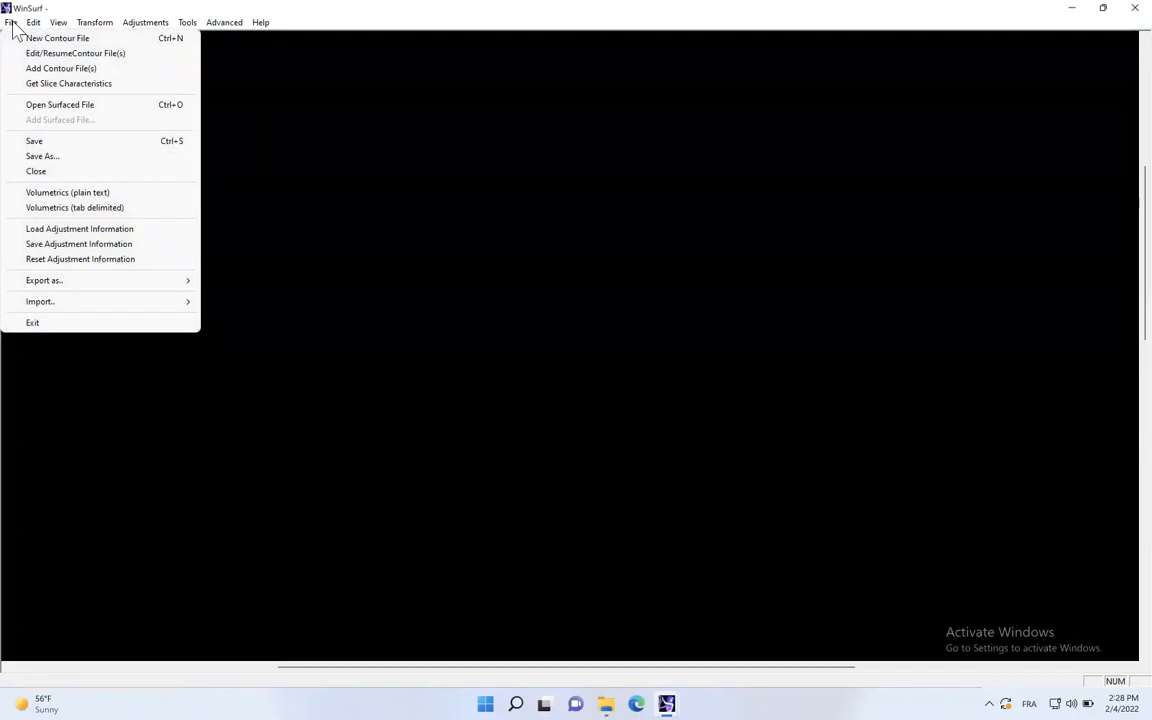
left_click(52, 54)
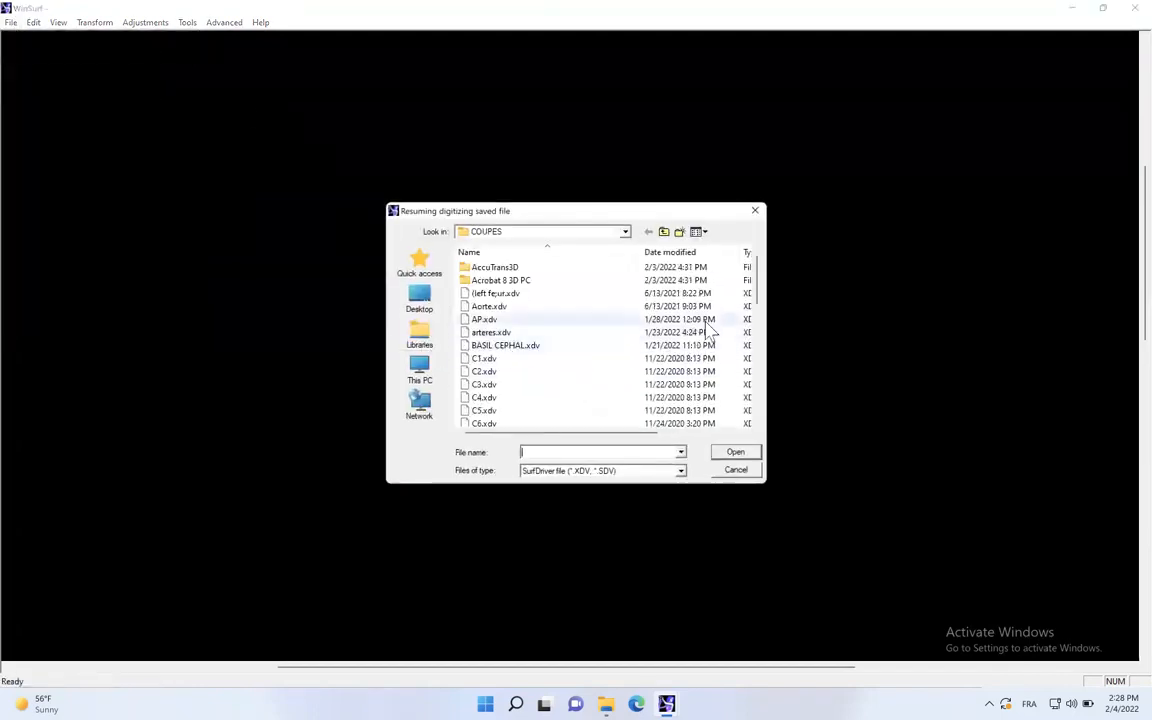
left_click_drag(758, 293, 746, 329)
double_click(527, 345)
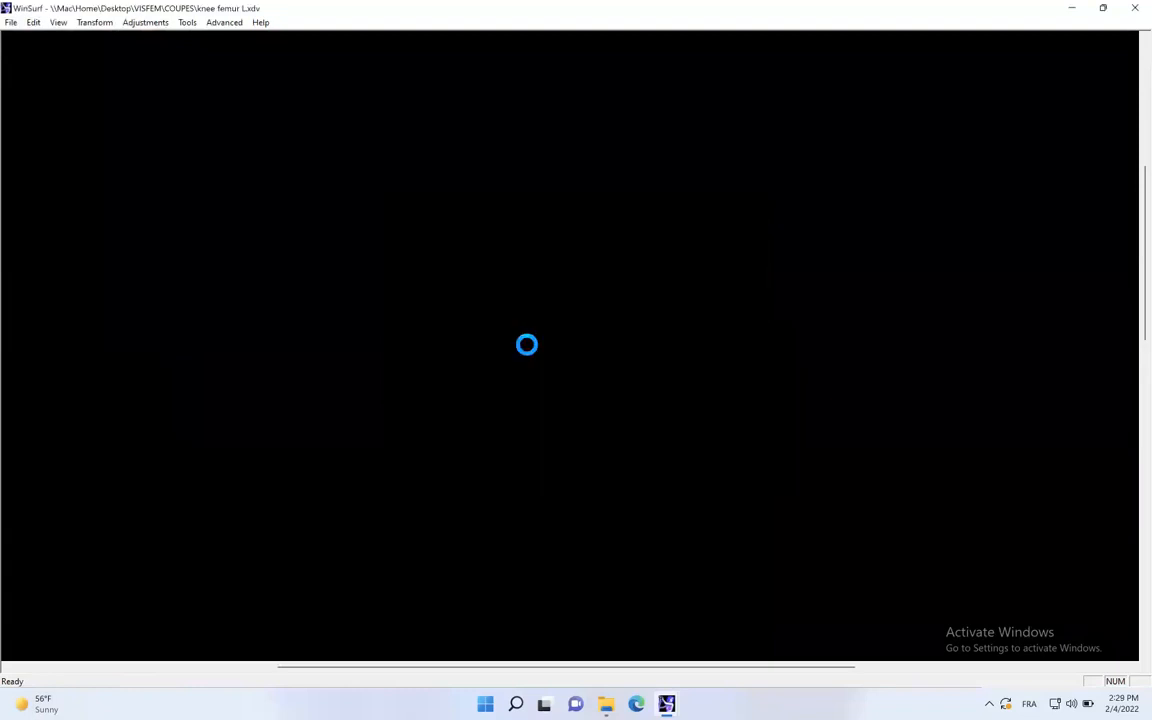
- Set the slice interval to 5 in the slice characteristics and accept them
left_click_drag(525, 356, 503, 360)
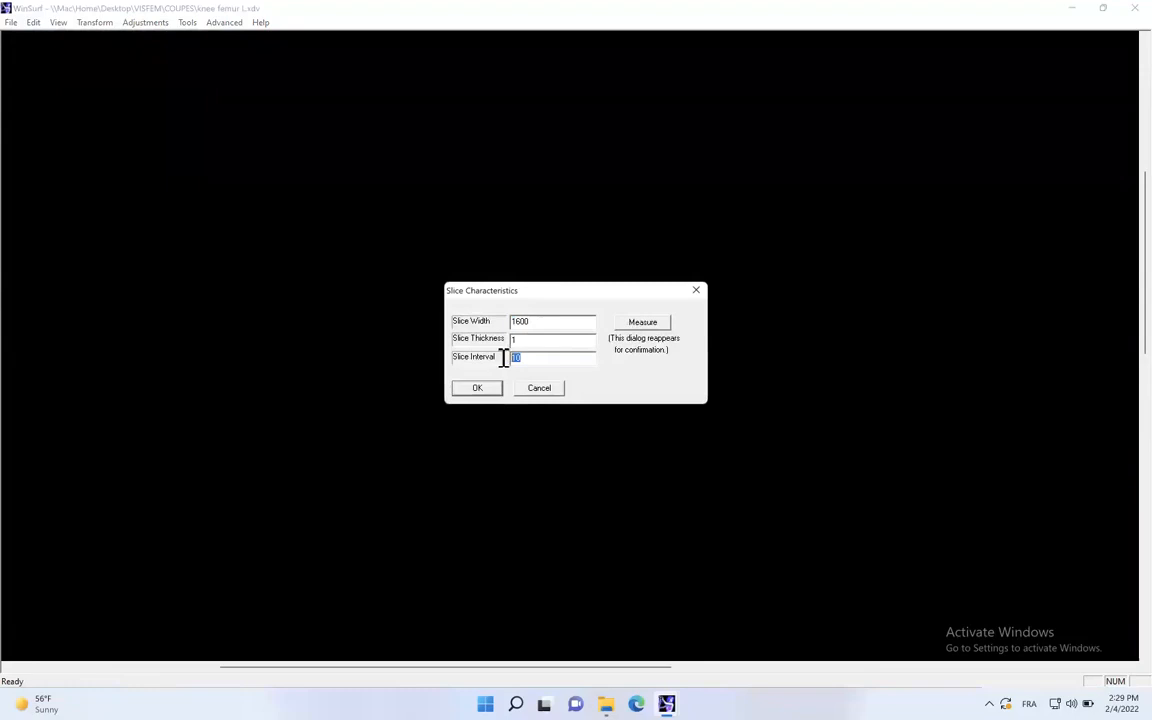
type("5")
left_click(477, 389)
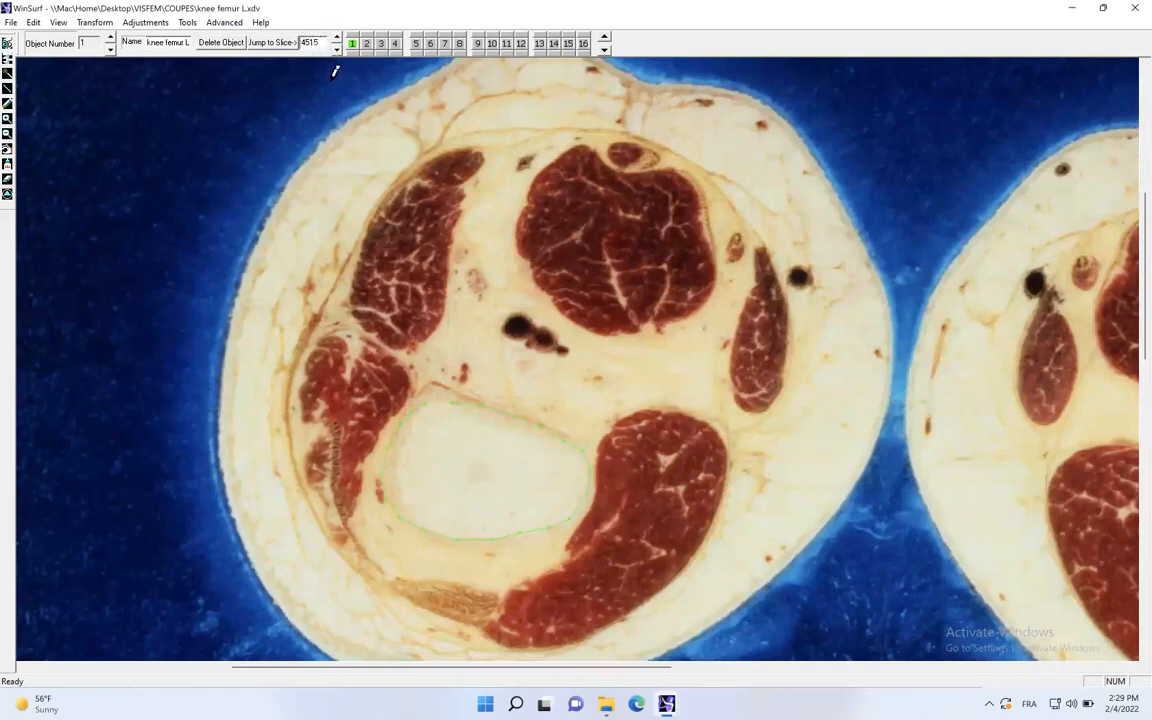
- Step through the slice images to slice 4730, where the femoral condyles end
left_click_drag(302, 44, 321, 45)
type("44")
left_click(337, 50)
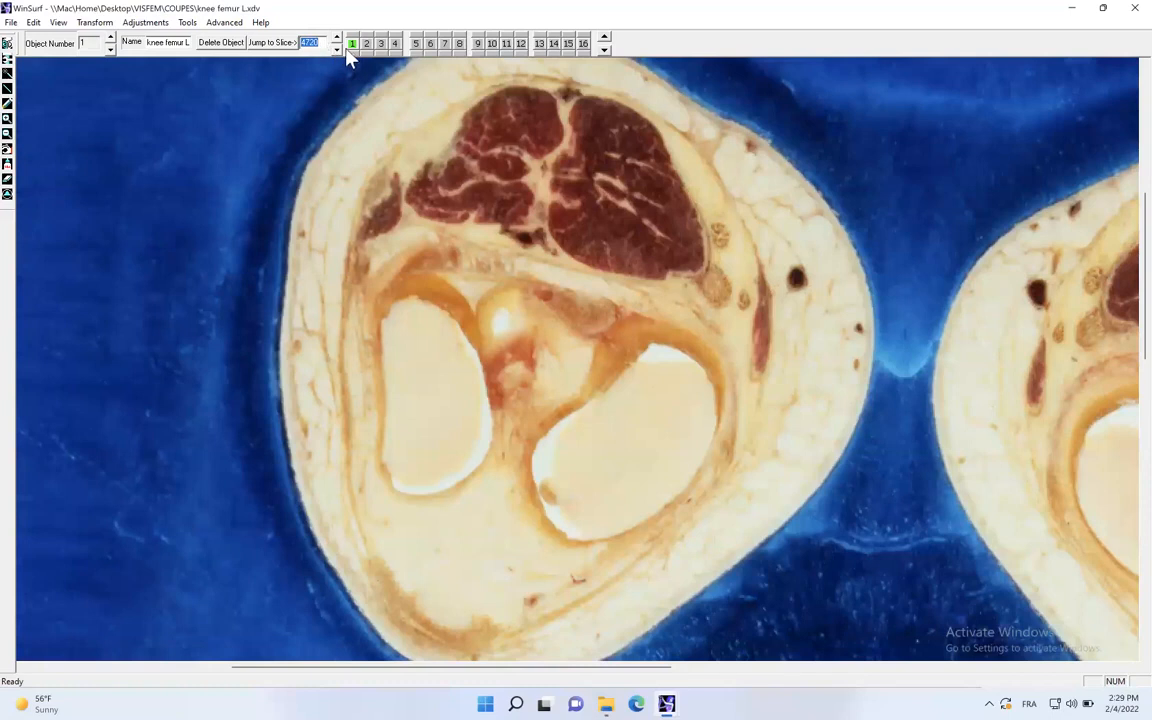
left_click(335, 42)
left_click(335, 37)
left_click(335, 37)
left_click(335, 37)
left_click(336, 38)
left_click(336, 38)
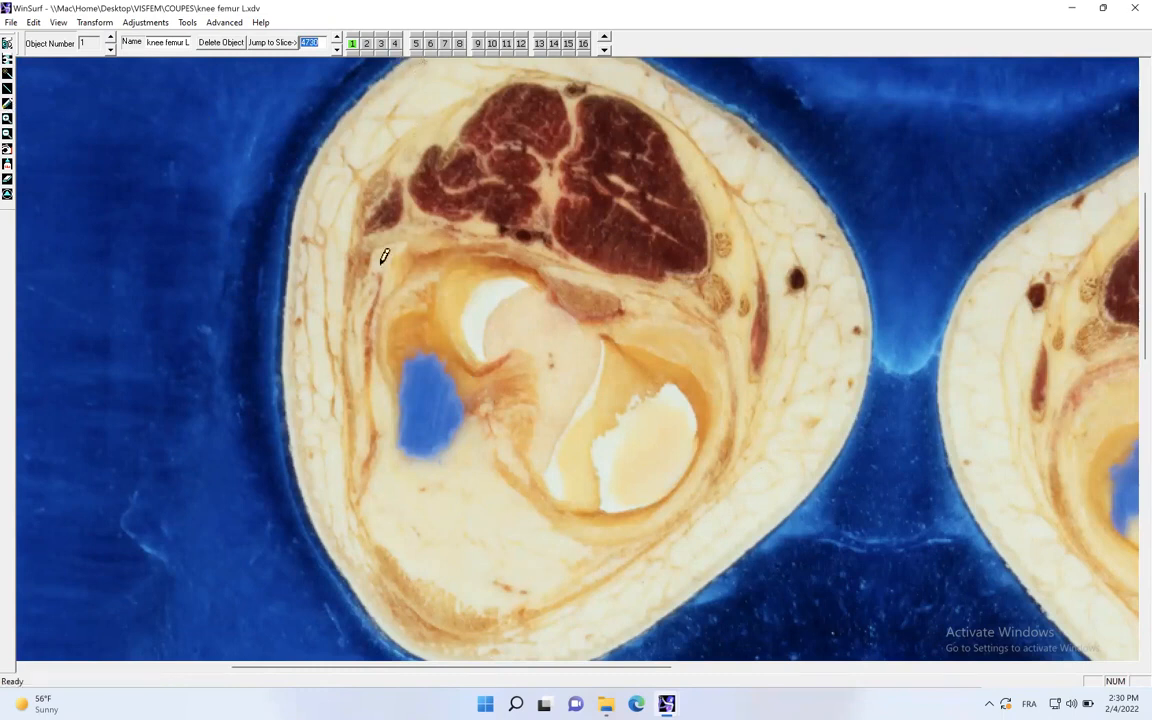
- Trace contour 1 around the blue area of the left condyle on slice 4730
left_click(430, 353)
mouse_move(431, 351)
left_mouse_down()
mouse_move(461, 383)
mouse_move(462, 419)
mouse_move(445, 441)
mouse_move(407, 446)
mouse_move(401, 376)
mouse_move(429, 356)
left_mouse_up()
left_click(7, 165)
left_click(645, 378)
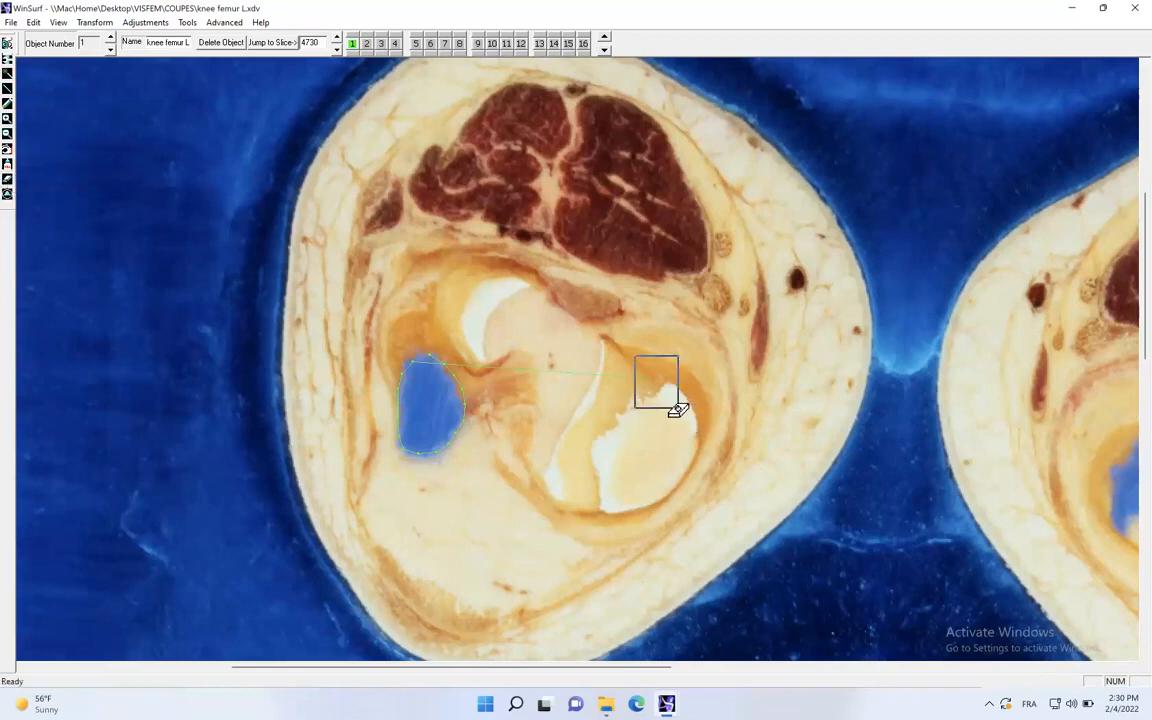
- Trace contour 2 around the white-edged right condyle on slice 4730
left_click(367, 44)
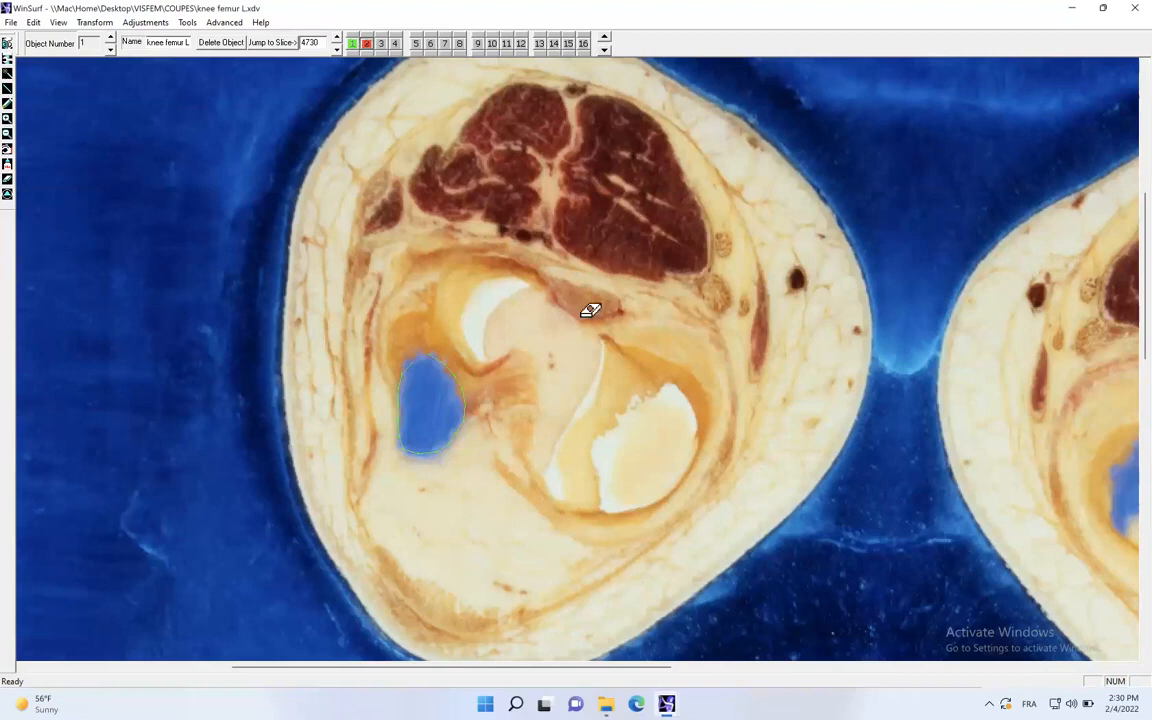
left_click(7, 105)
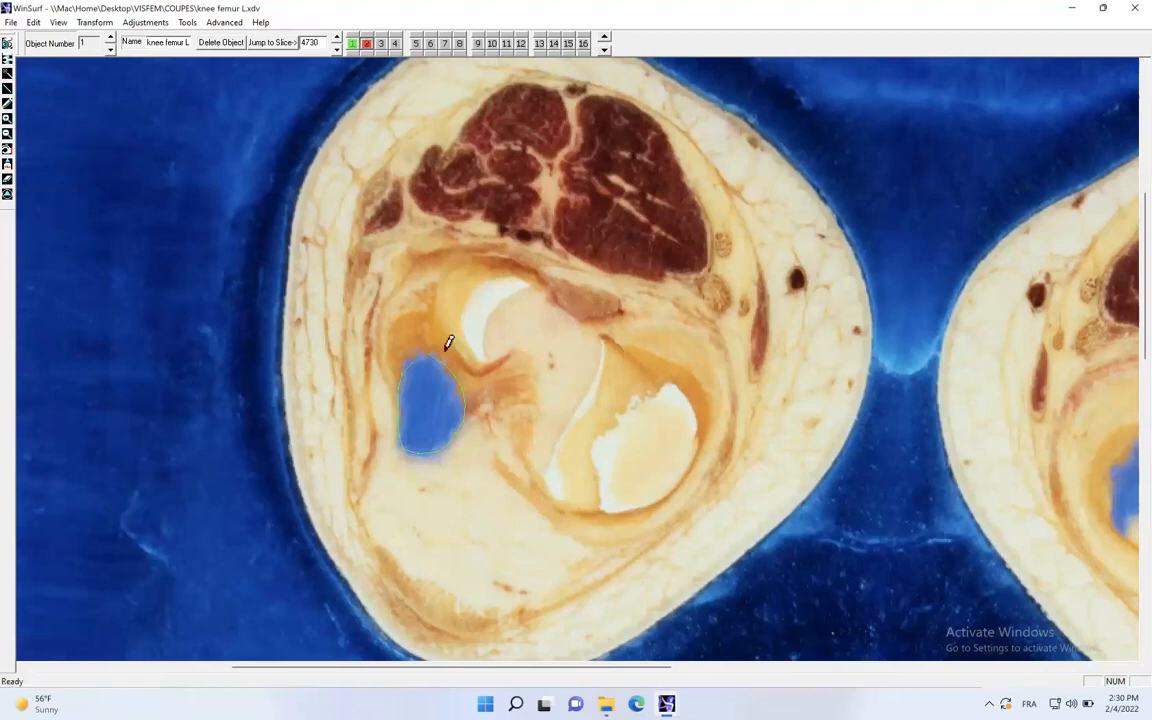
left_click(664, 383)
left_click(678, 391)
left_click(688, 402)
left_click(693, 416)
left_click(696, 439)
left_click(695, 456)
left_click(686, 470)
left_click(674, 486)
left_click(657, 494)
left_click(639, 501)
left_click(621, 505)
left_click(606, 508)
left_click(590, 488)
left_click(588, 466)
left_click(590, 445)
left_click(595, 431)
left_click(605, 417)
left_click(617, 400)
left_click(629, 391)
left_click(641, 382)
- On slice 4735, draw a small contour 2 inside the blue area of the right condyle
left_click(337, 47)
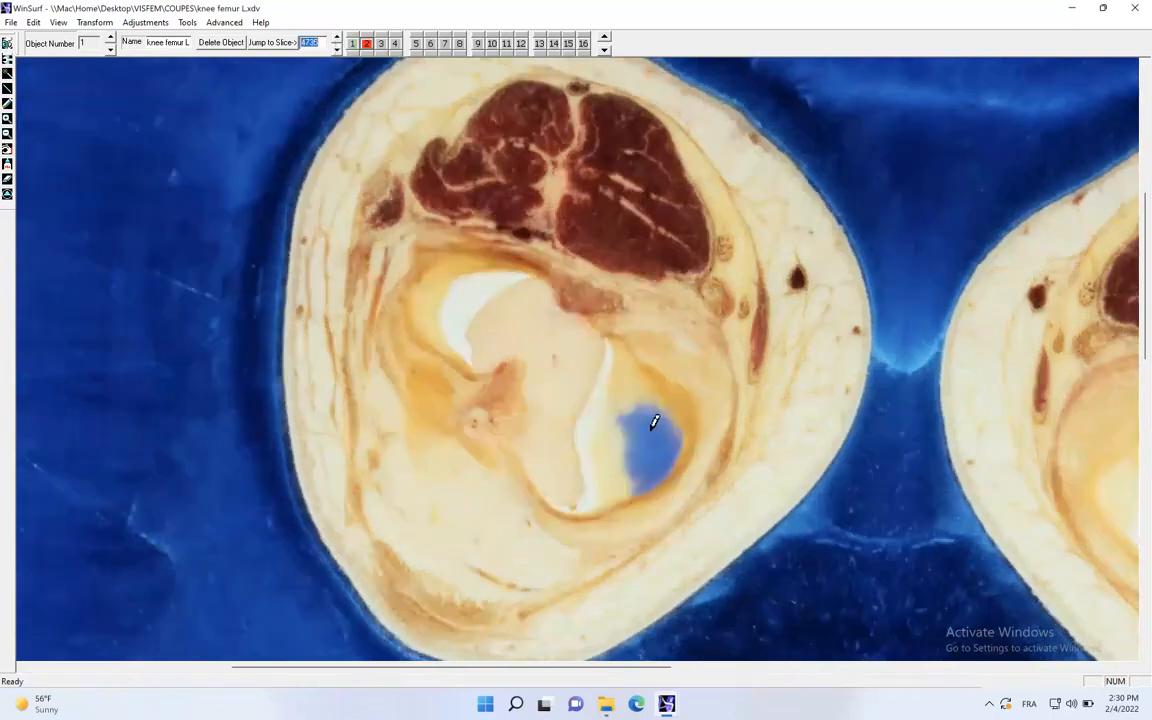
left_click(653, 431)
left_click(650, 445)
- Compare against slices 4730 and 4725, and draw a small contour 1 on slice 4735 to close off the left condyle
left_click(352, 44)
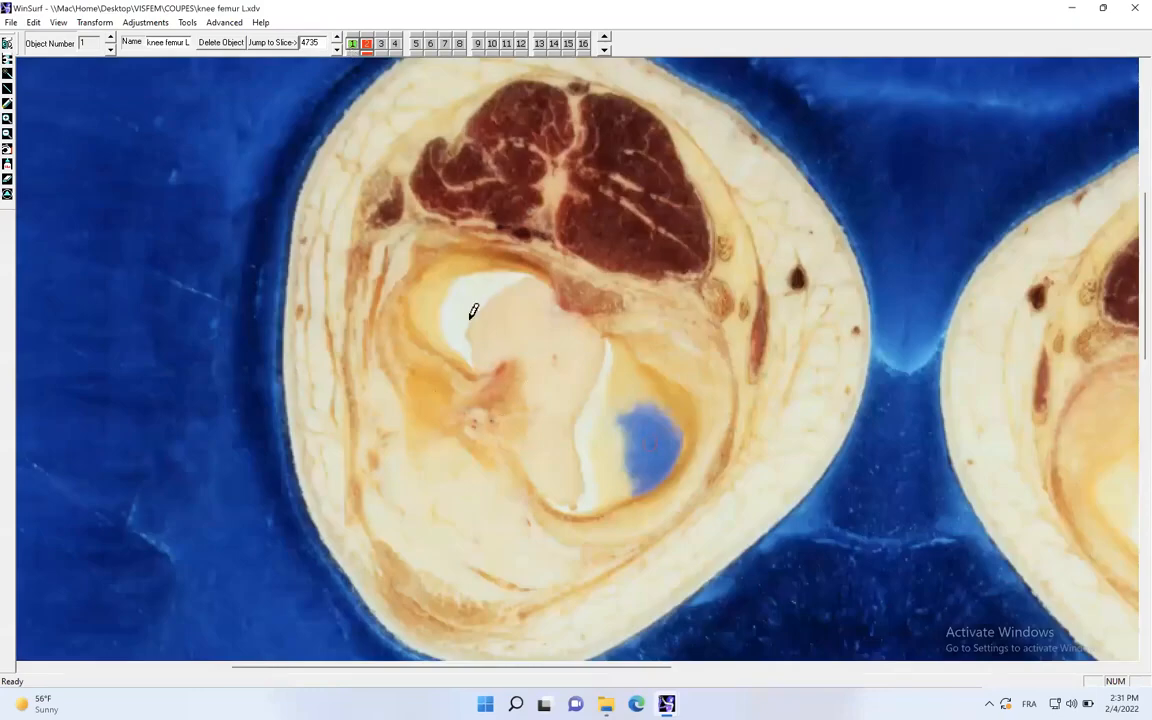
left_click(336, 48)
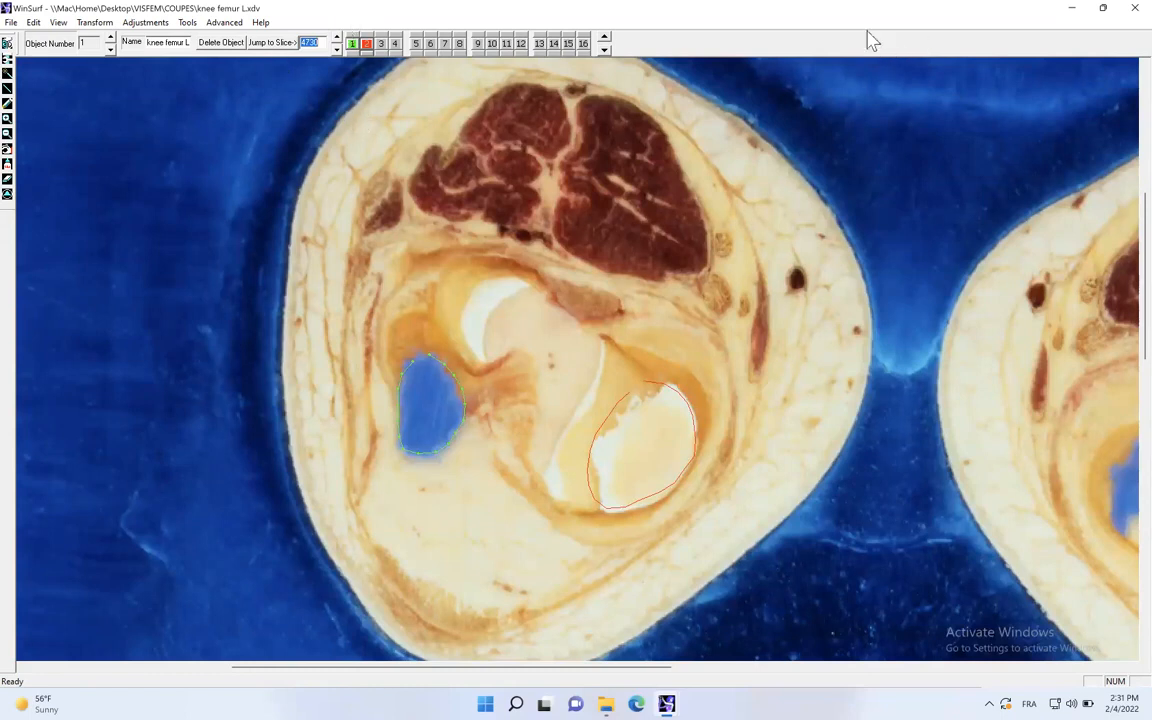
left_click(336, 39)
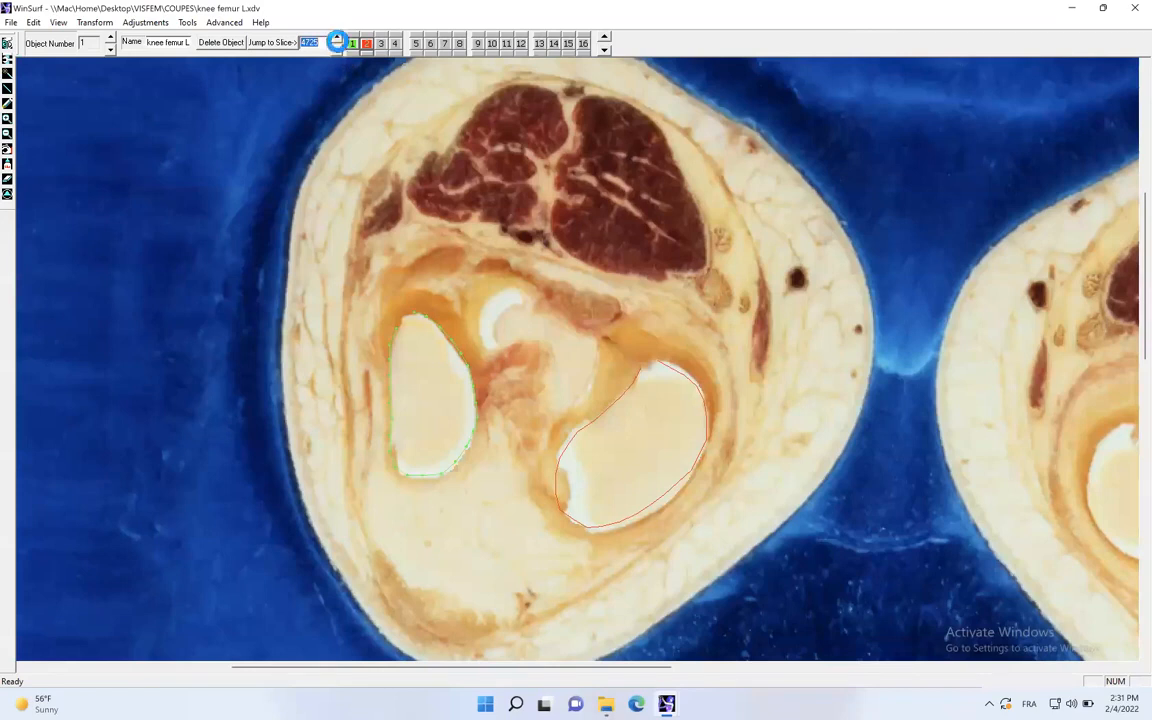
left_click(336, 39)
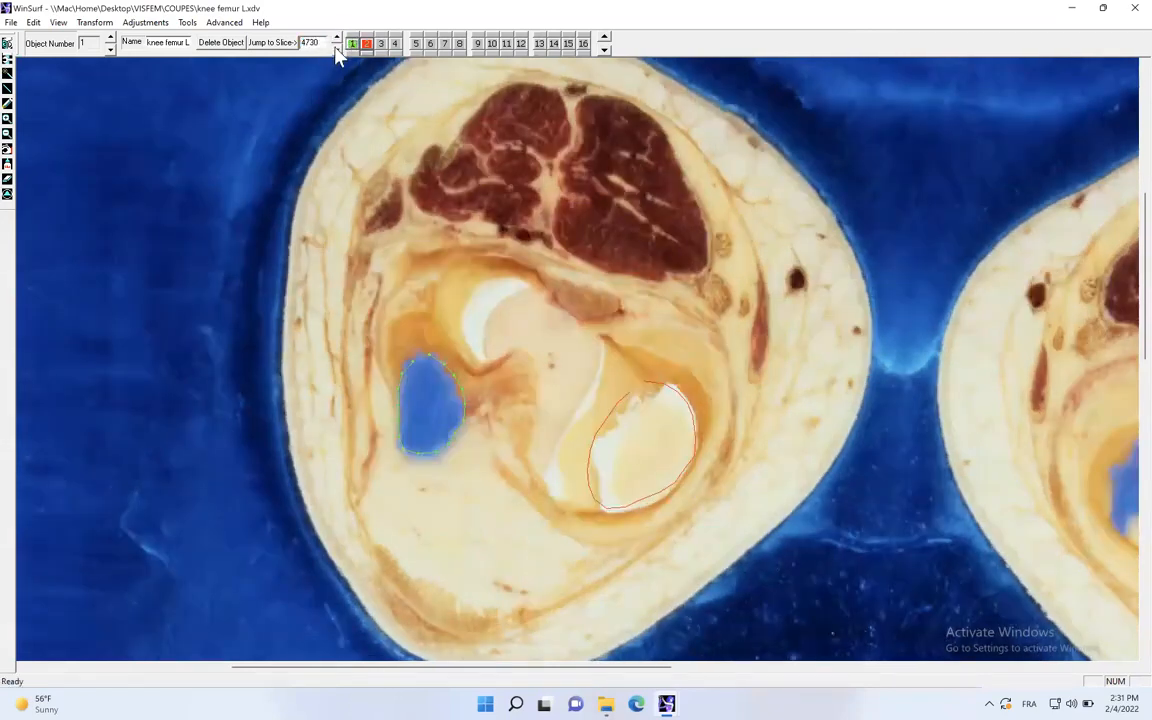
left_click(337, 40)
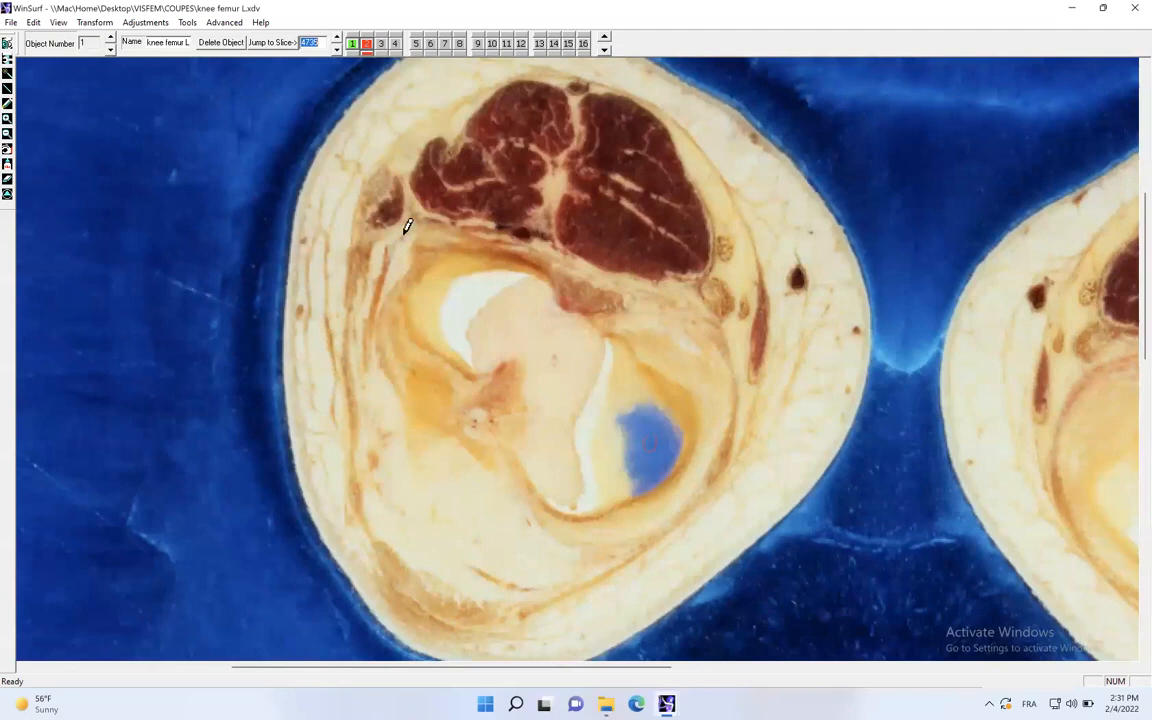
left_click(437, 397)
left_click(605, 51)
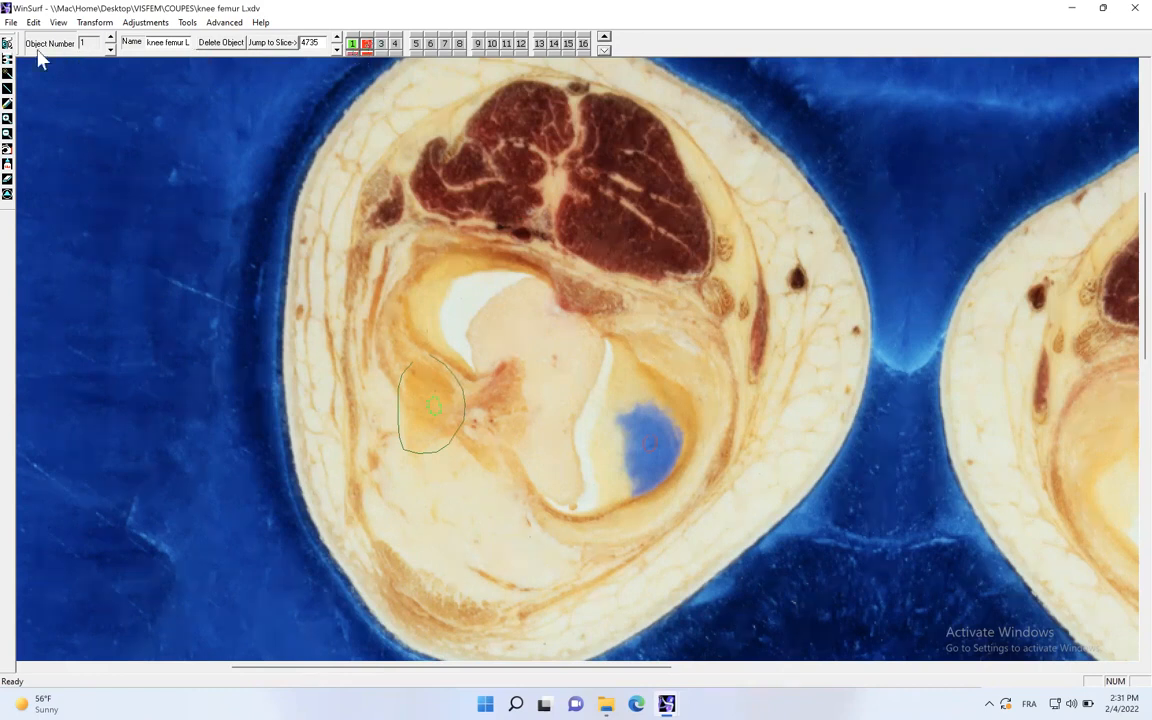
- Open the femur in the 3D view, apply surfacing to the contours and rotate the model to inspect the condyles
left_click(7, 44)
left_click_drag(517, 420, 370, 153)
left_click(223, 23)
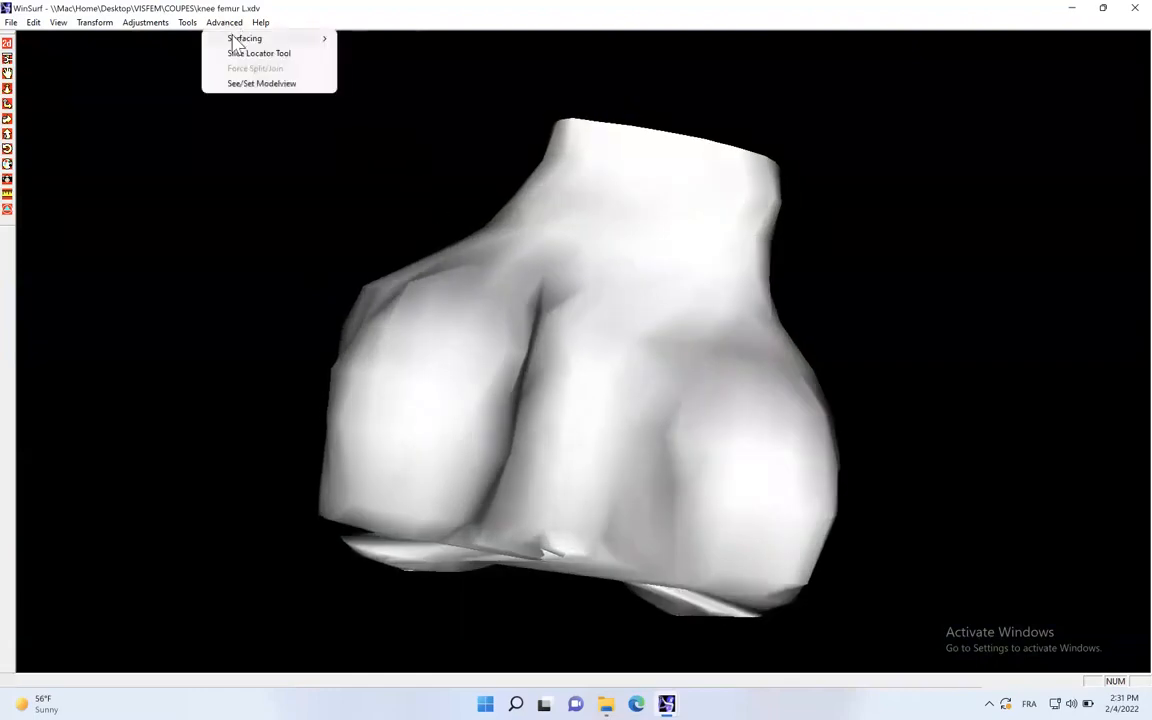
mouse_move(237, 39)
left_click(370, 54)
left_click_drag(545, 347, 3, 342)
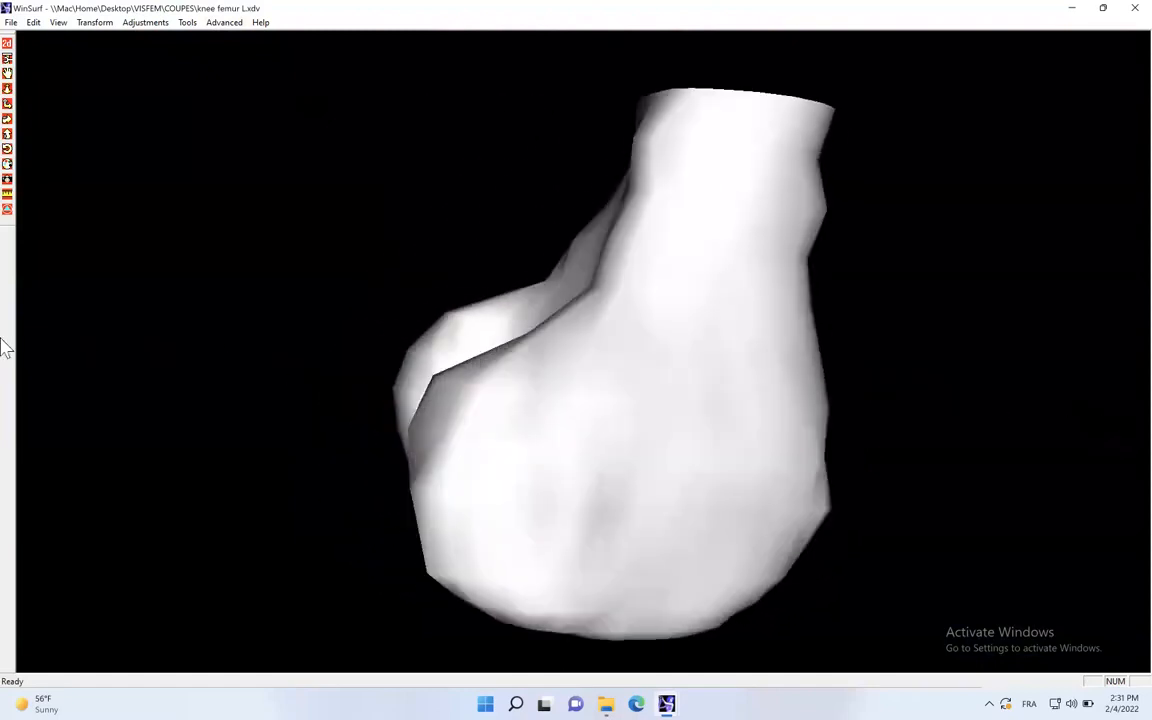
left_click_drag(337, 350, 869, 424)
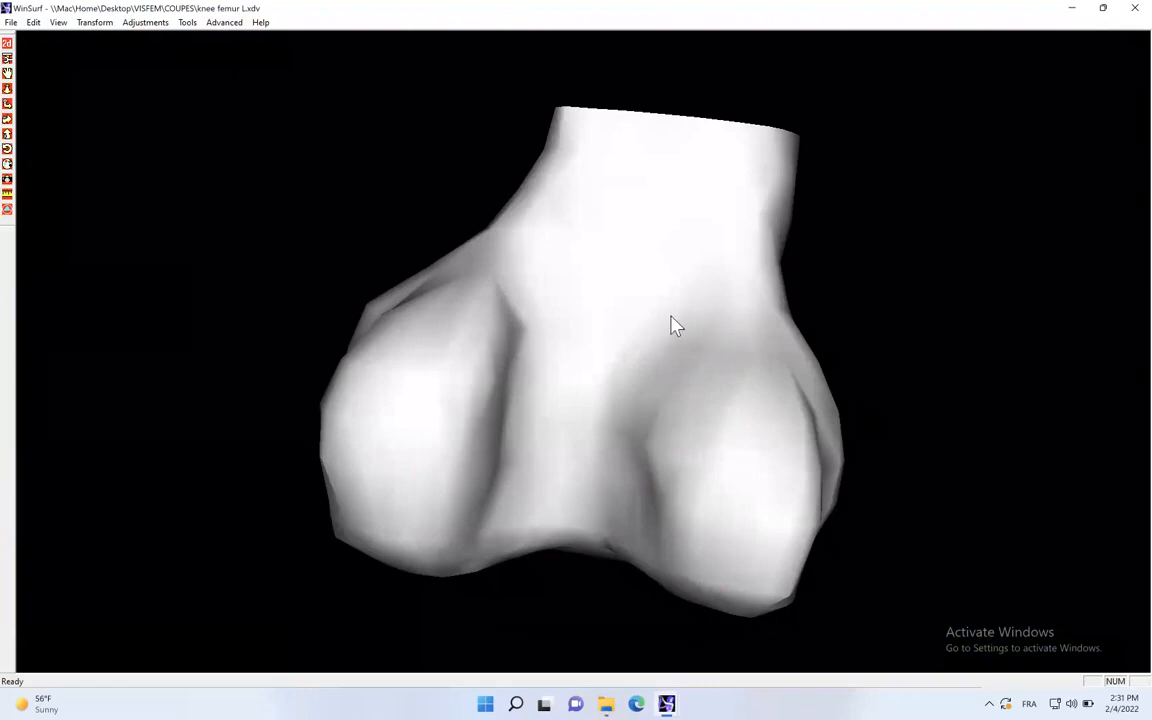
- Set the femur object's color to yellow (RGB 255, 255, 0) in its object properties
double_click(614, 319)
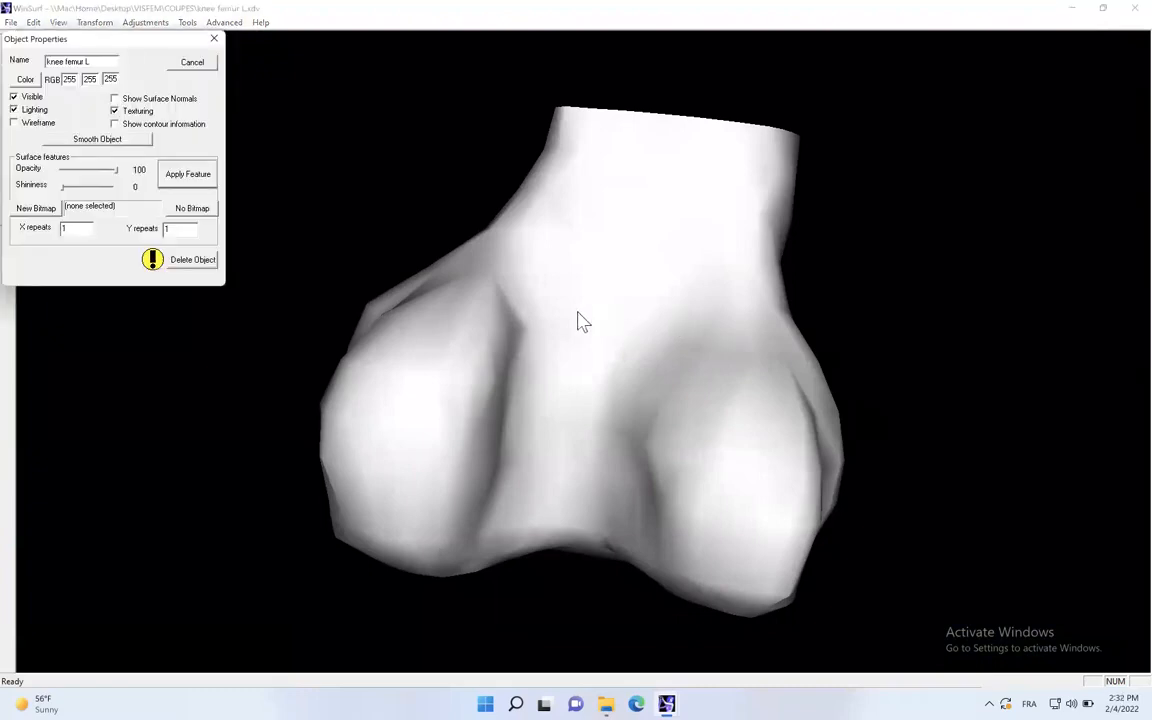
left_click(25, 79)
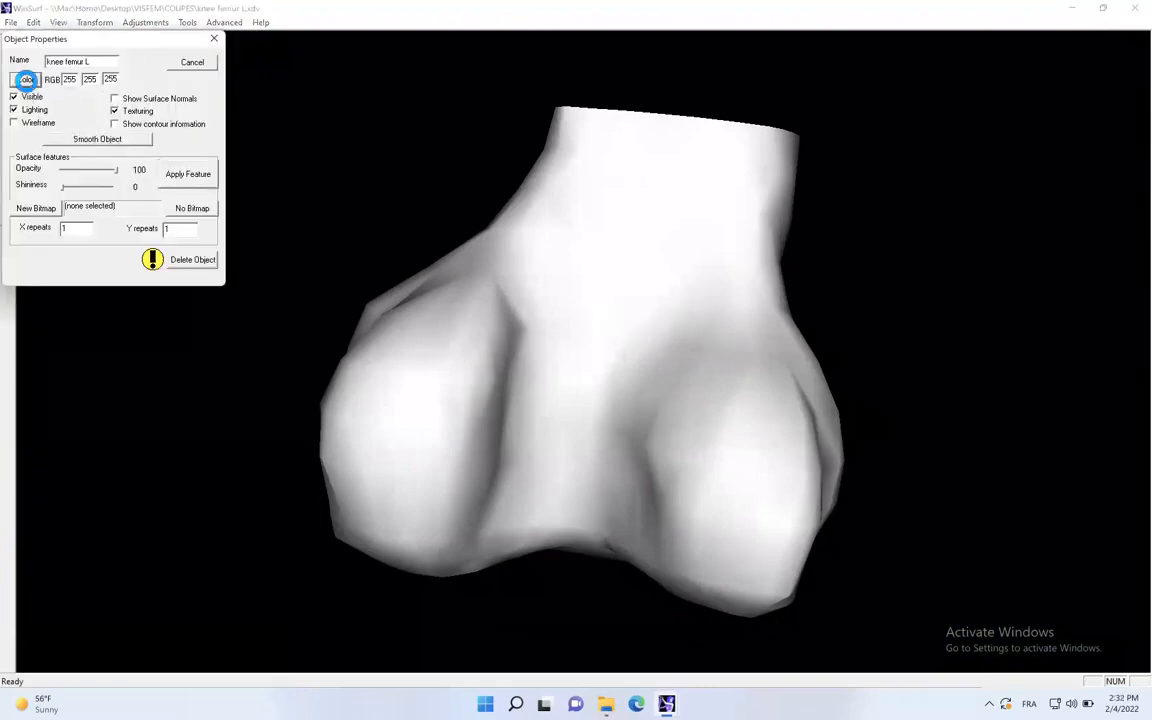
left_click(68, 101)
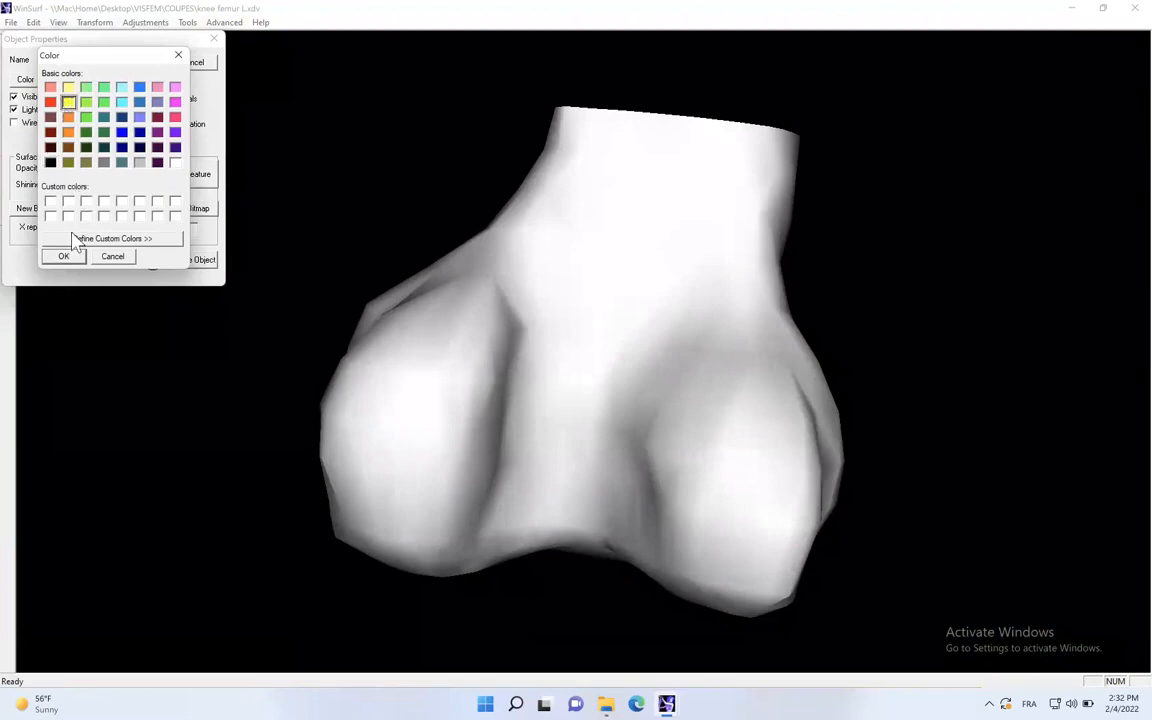
left_click(63, 256)
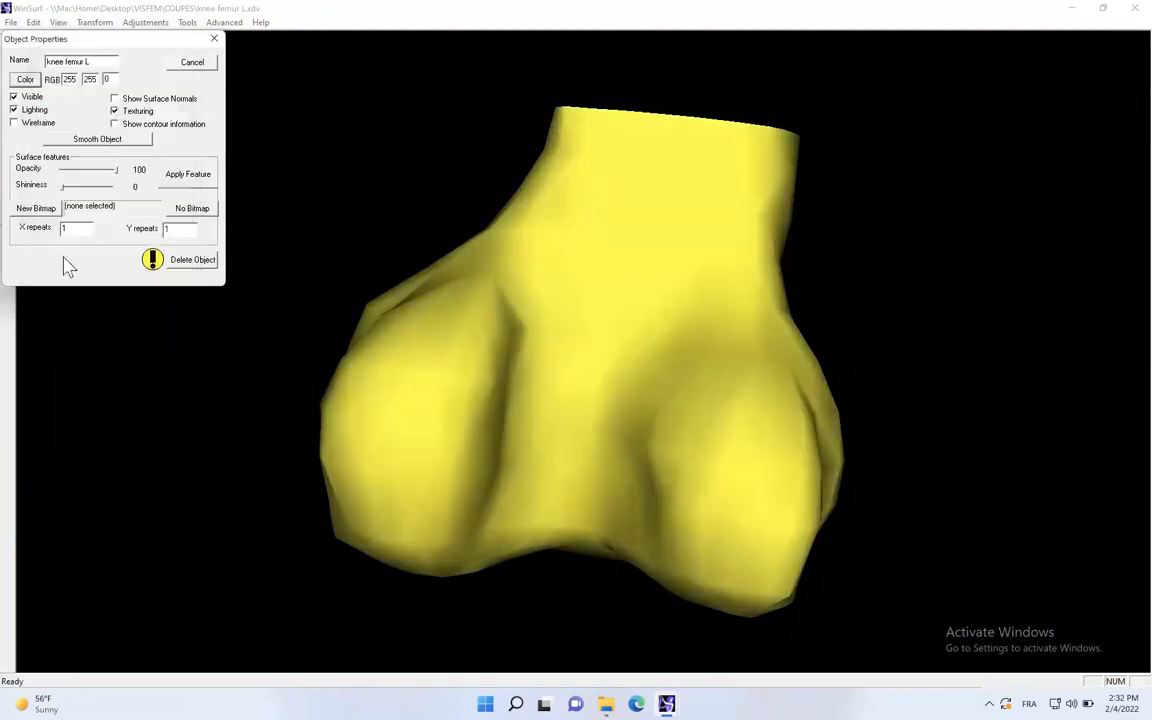
- Display the femur as a wireframe, rotate it to view the mesh and close the object properties
left_click(13, 122)
left_click_drag(397, 268, 565, 268)
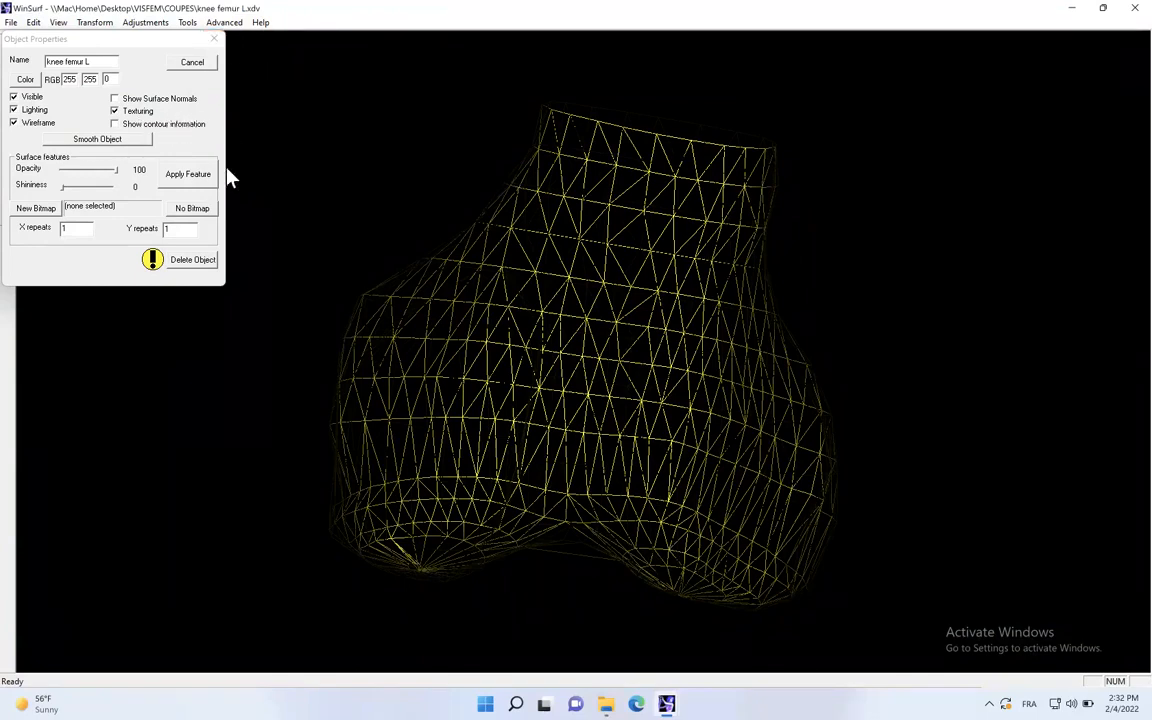
left_click(210, 39)
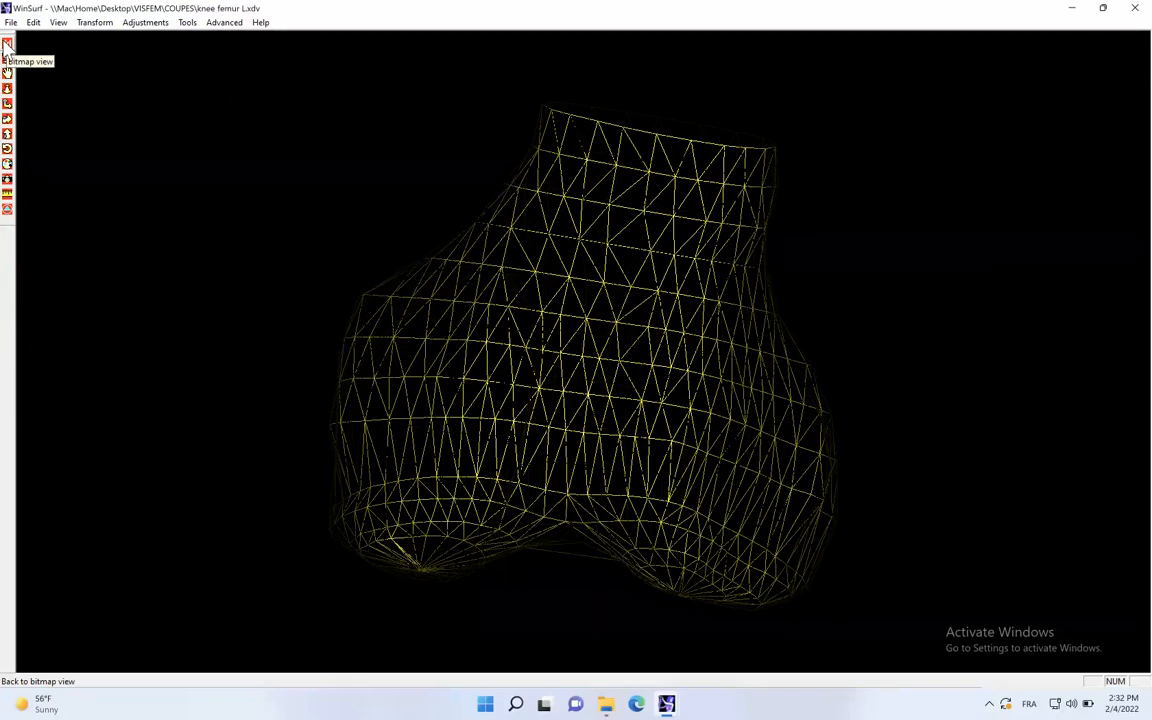
- Return to the slice images, save the femur file and close it, writing the changes to all files
left_click(6, 45)
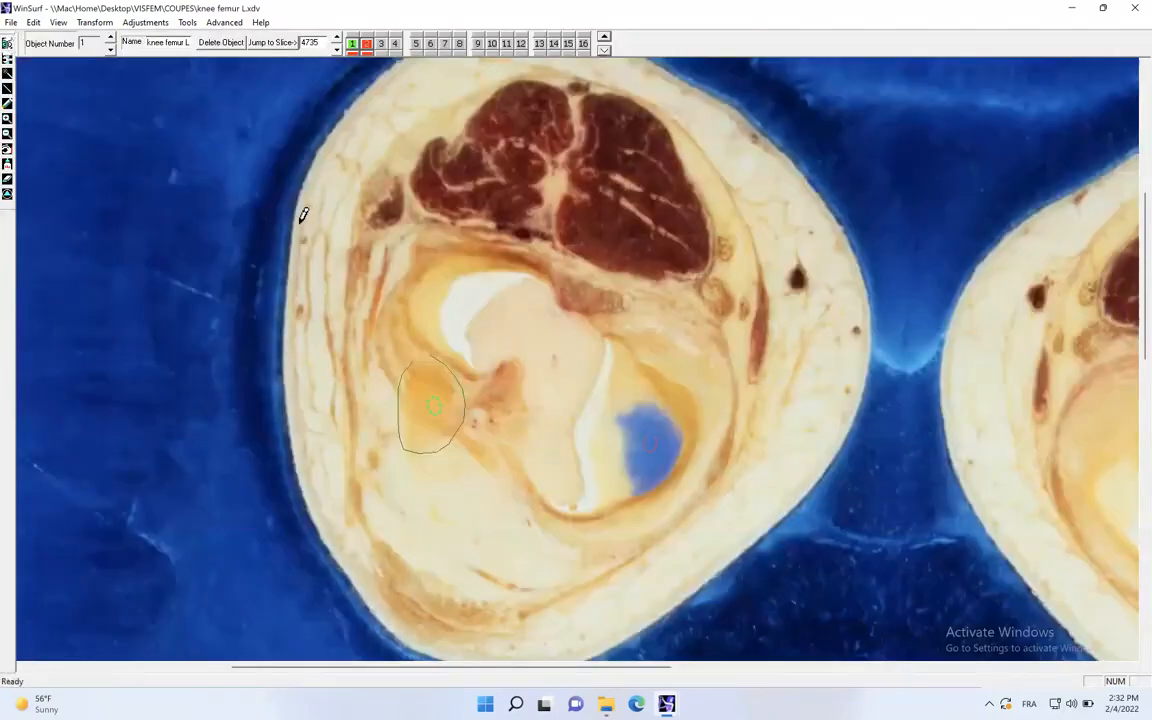
left_click(12, 22)
left_click(40, 142)
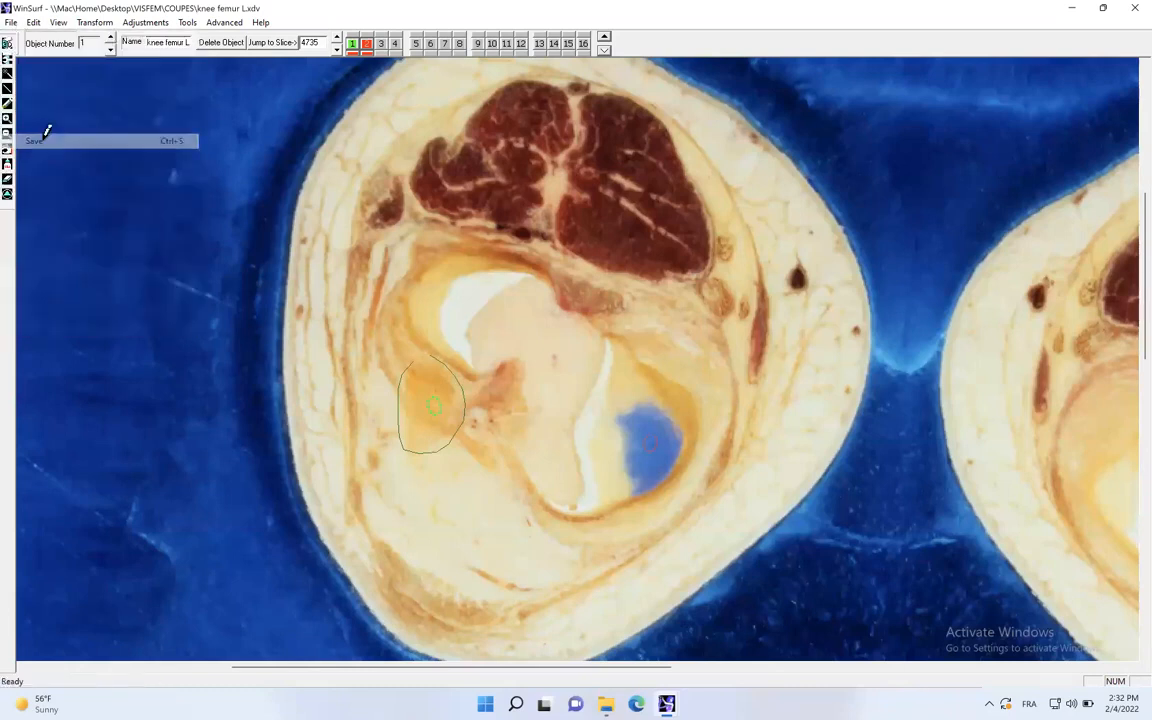
left_click(6, 44)
left_click(6, 45)
left_click(12, 23)
left_click(52, 171)
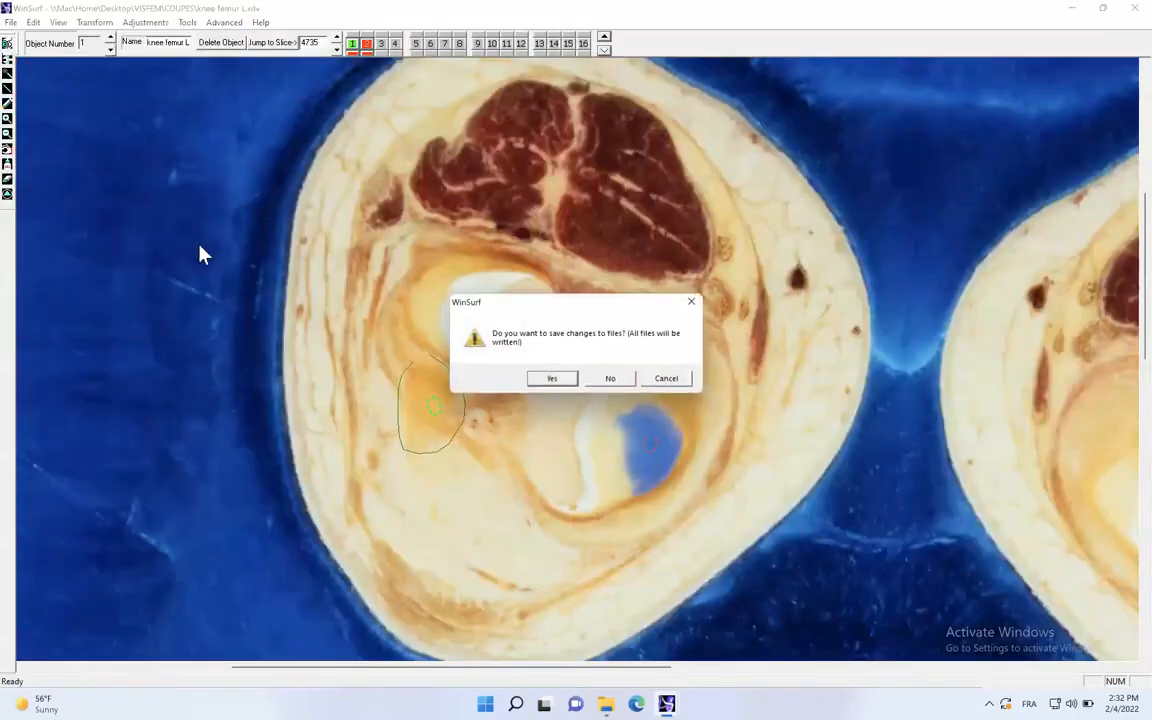
left_click(554, 379)
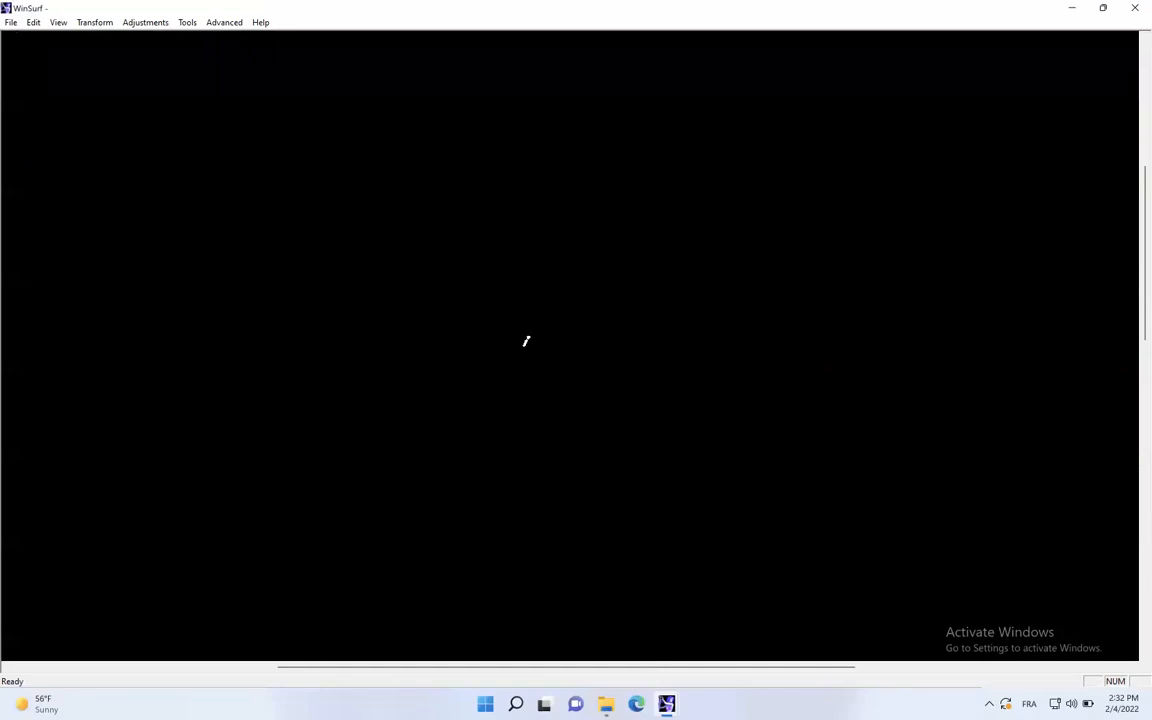
- Create a new contour file from the image 4750.jpg in the COUPES folder
left_click(12, 23)
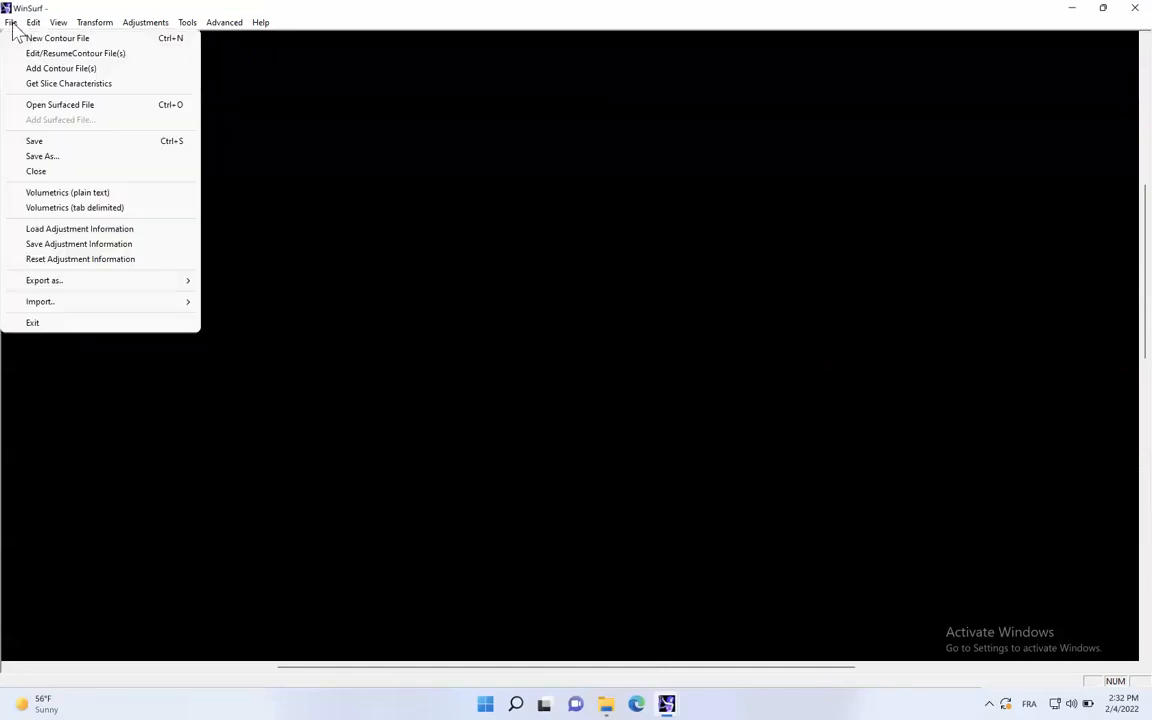
left_click(36, 39)
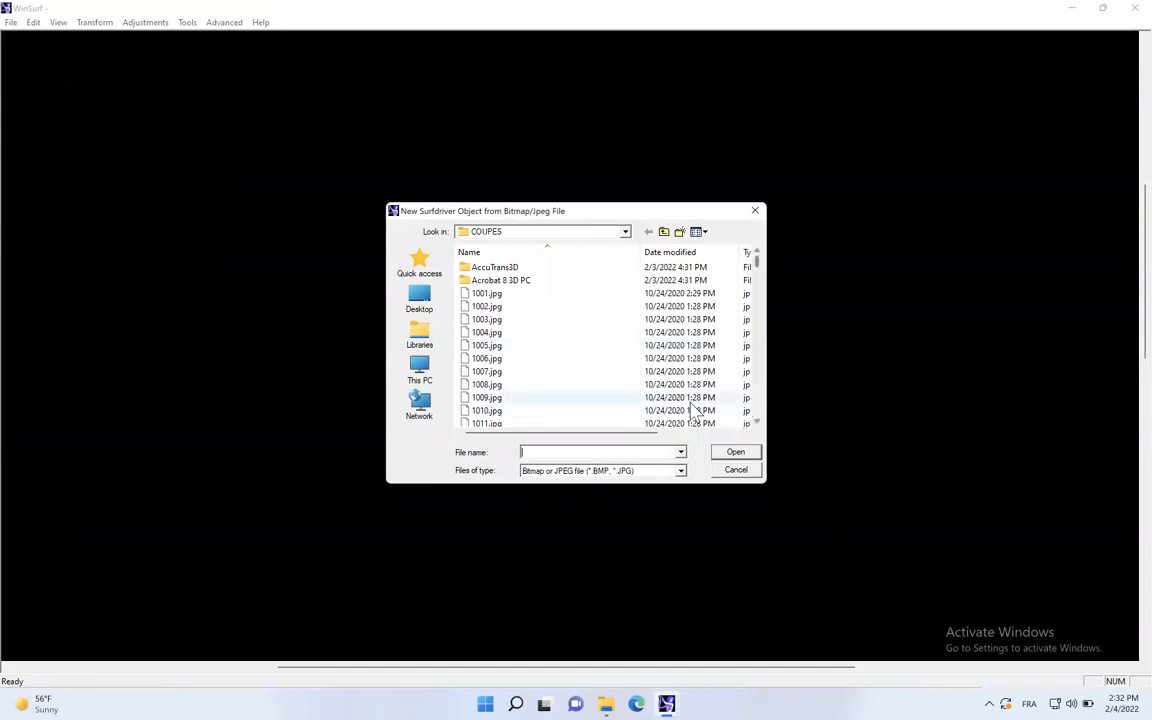
left_click_drag(758, 272, 766, 372)
scroll(619, 327, "up", 4)
scroll(619, 327, "up", 2)
scroll(619, 334, "up", 6)
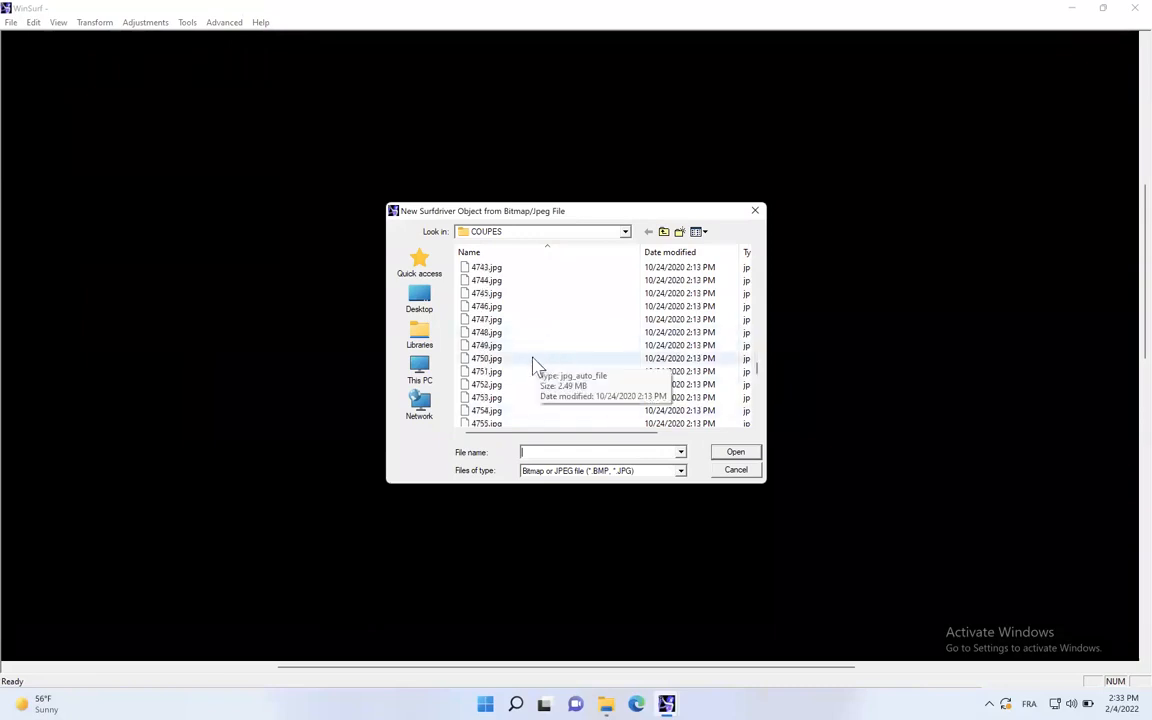
left_click(497, 359)
left_click(729, 453)
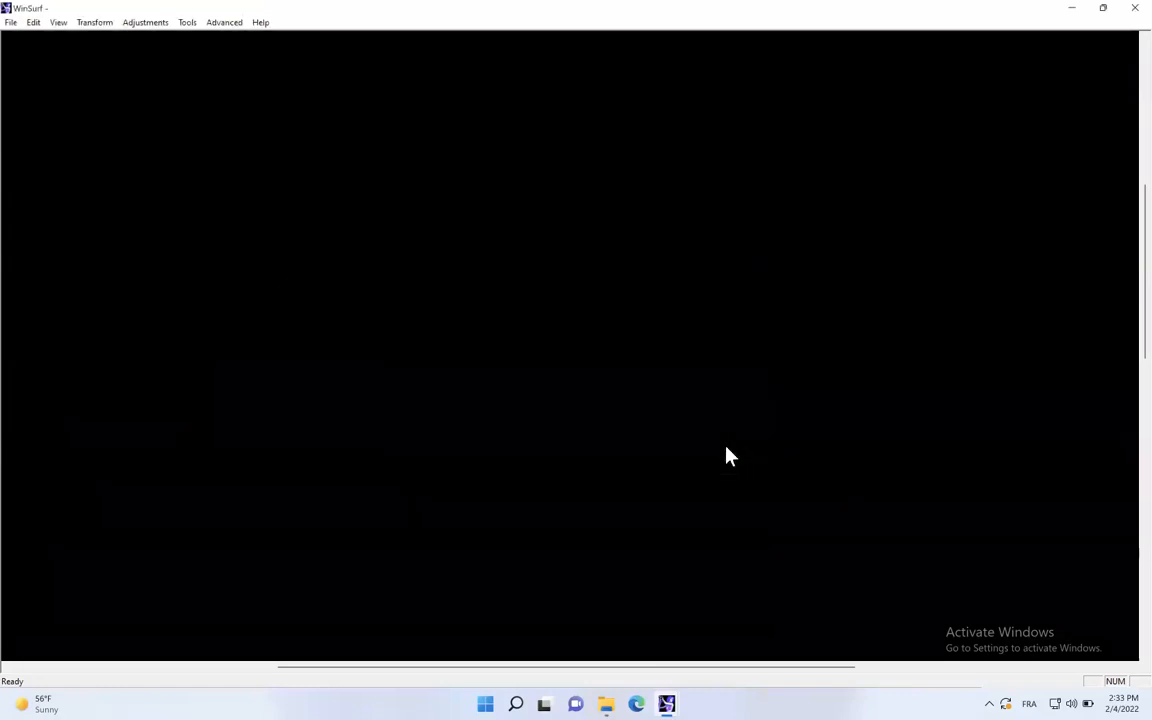
- Set the slice width to 1600 and the slice interval to 10, and accept the slice characteristics
left_click(513, 322)
type("1600")
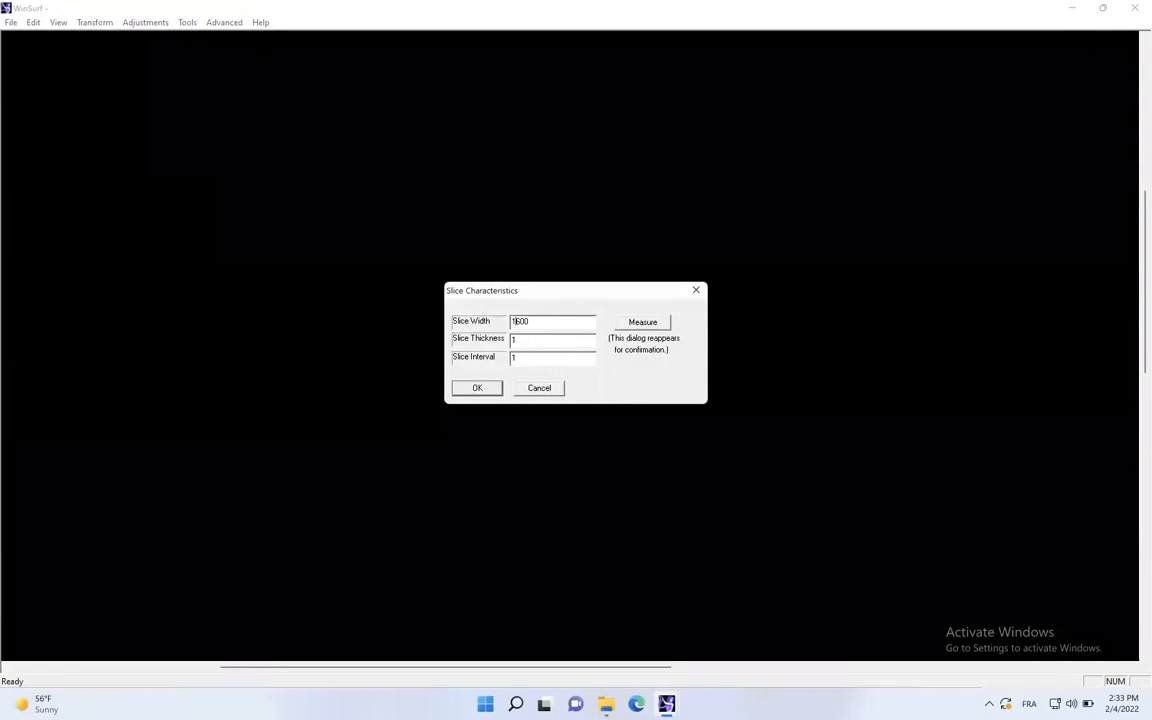
left_click(551, 359)
type("0")
left_click(477, 389)
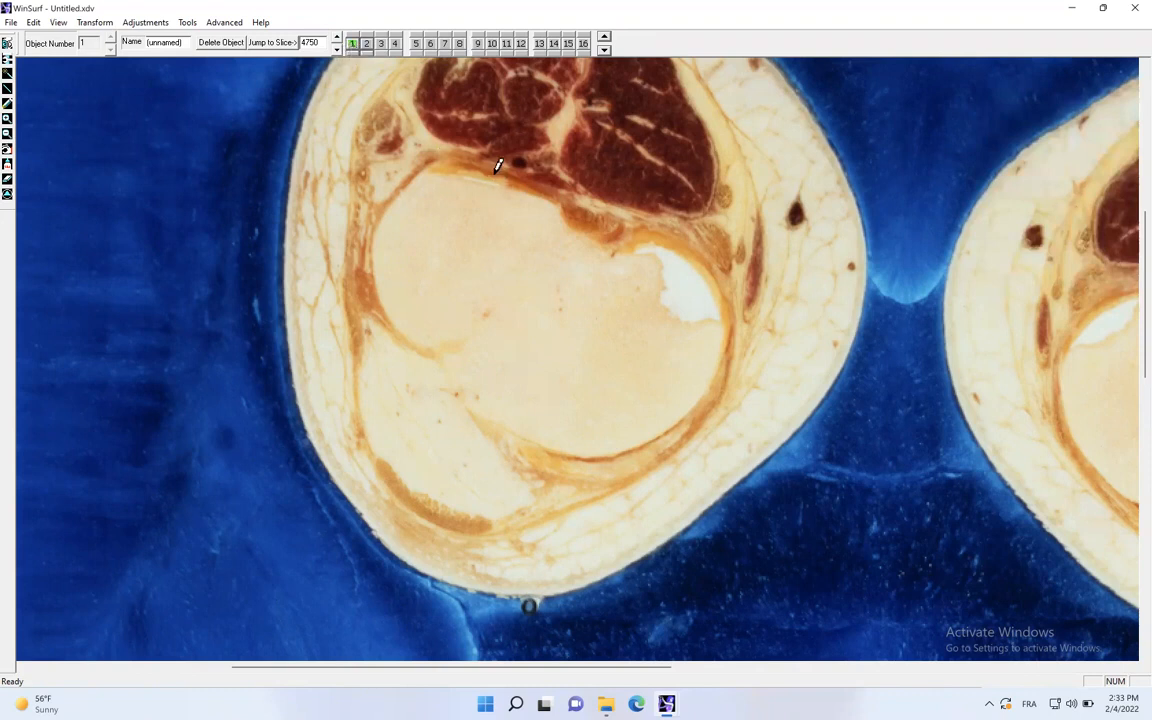
- Trace the tibia's outline as contour 1 on the slices from 4750 to 4770
mouse_move(457, 153)
left_mouse_down()
mouse_move(499, 161)
mouse_move(607, 237)
mouse_move(695, 263)
mouse_move(722, 293)
mouse_move(722, 357)
mouse_move(692, 393)
mouse_move(622, 441)
mouse_move(553, 437)
mouse_move(507, 411)
mouse_move(380, 296)
mouse_move(368, 265)
mouse_move(380, 208)
mouse_move(430, 158)
left_mouse_up()
left_click(337, 40)
left_click(337, 38)
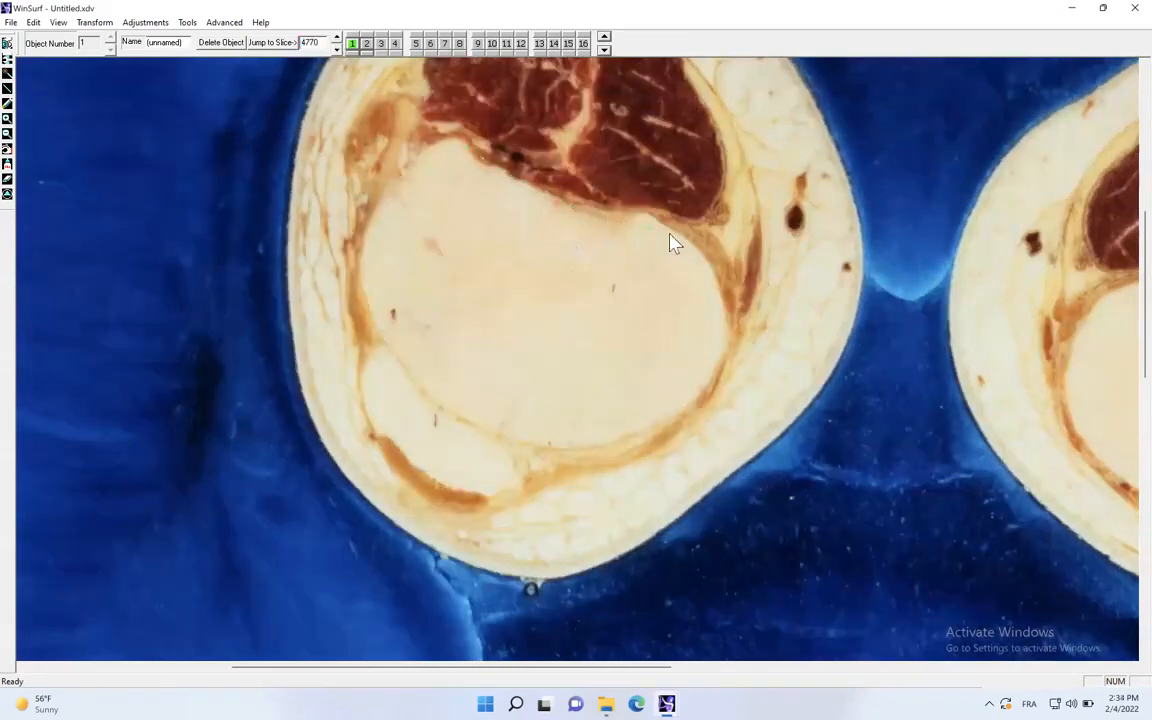
mouse_move(624, 438)
left_mouse_down()
mouse_move(545, 443)
mouse_move(481, 424)
mouse_move(419, 388)
mouse_move(364, 322)
left_mouse_up()
mouse_move(363, 255)
left_mouse_down()
mouse_move(388, 180)
mouse_move(449, 153)
left_mouse_up()
- Trace the tibia's outline on the slices from 4780 to 4800
left_click(336, 37)
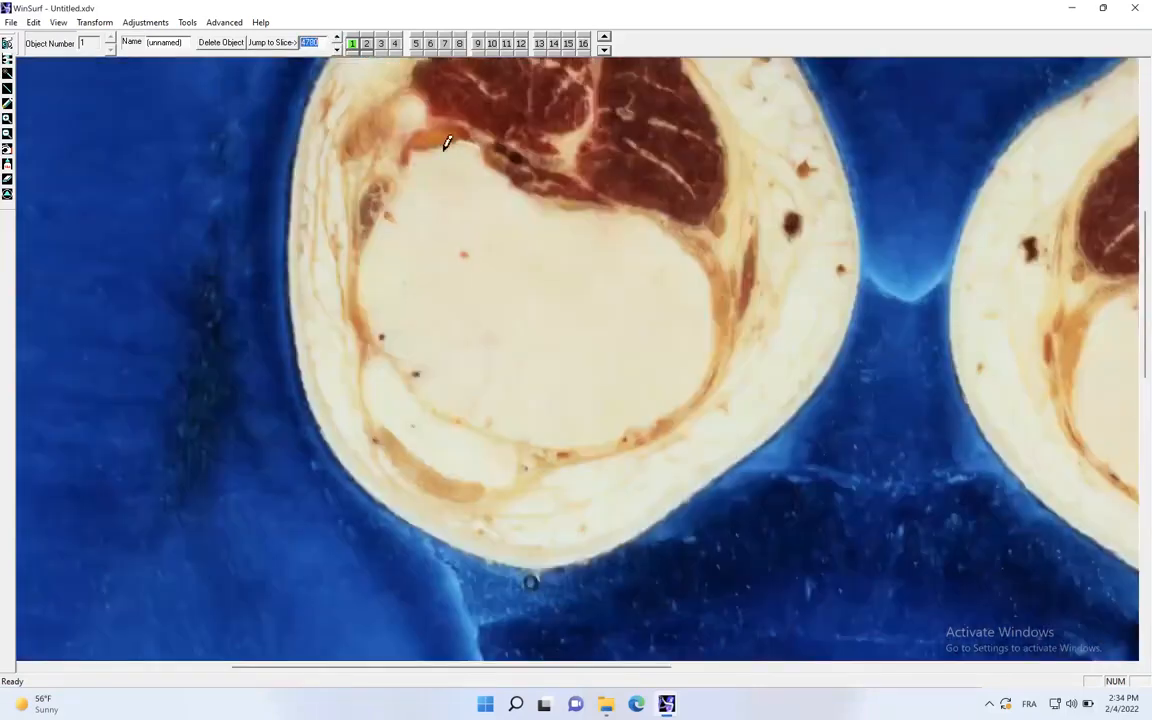
left_click(336, 38)
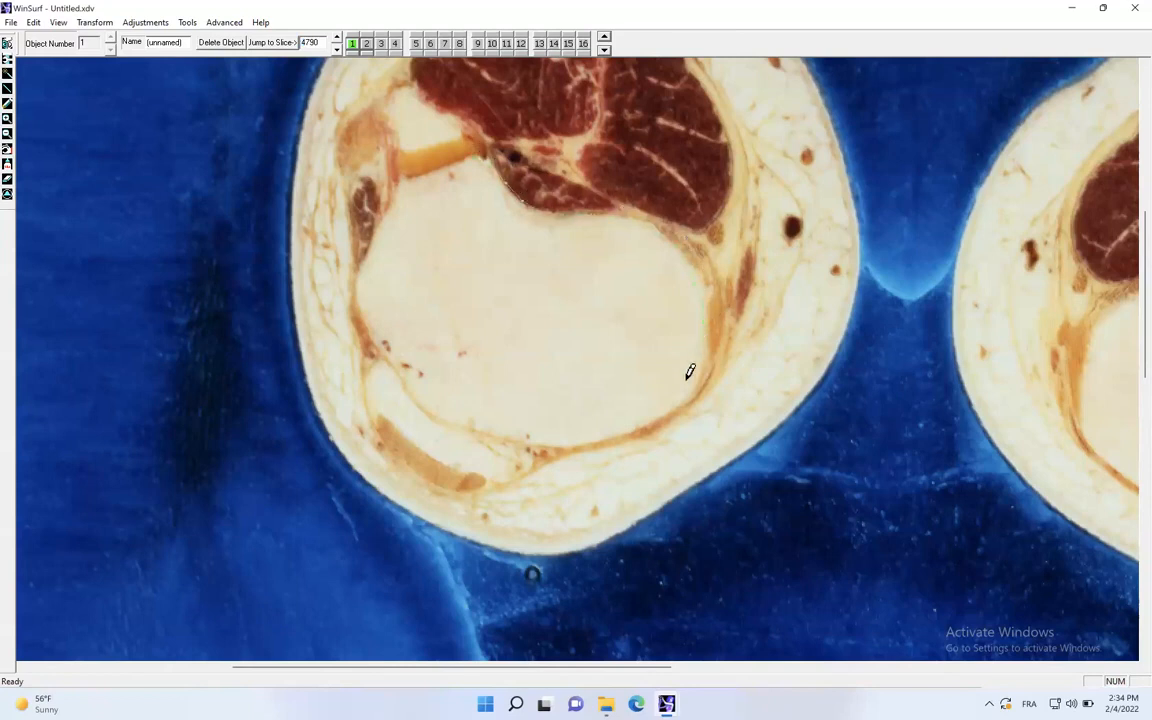
mouse_move(630, 420)
left_mouse_down()
mouse_move(486, 417)
mouse_move(432, 399)
mouse_move(402, 356)
mouse_move(366, 334)
mouse_move(357, 274)
mouse_move(408, 185)
left_mouse_up()
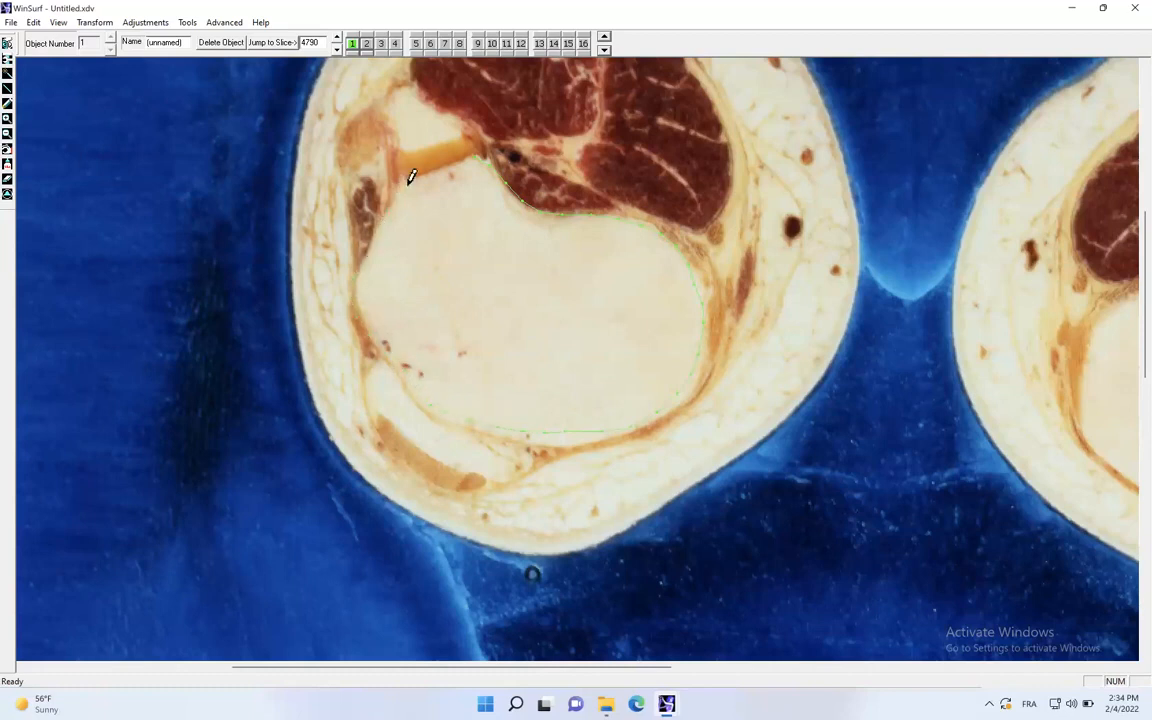
left_click(338, 40)
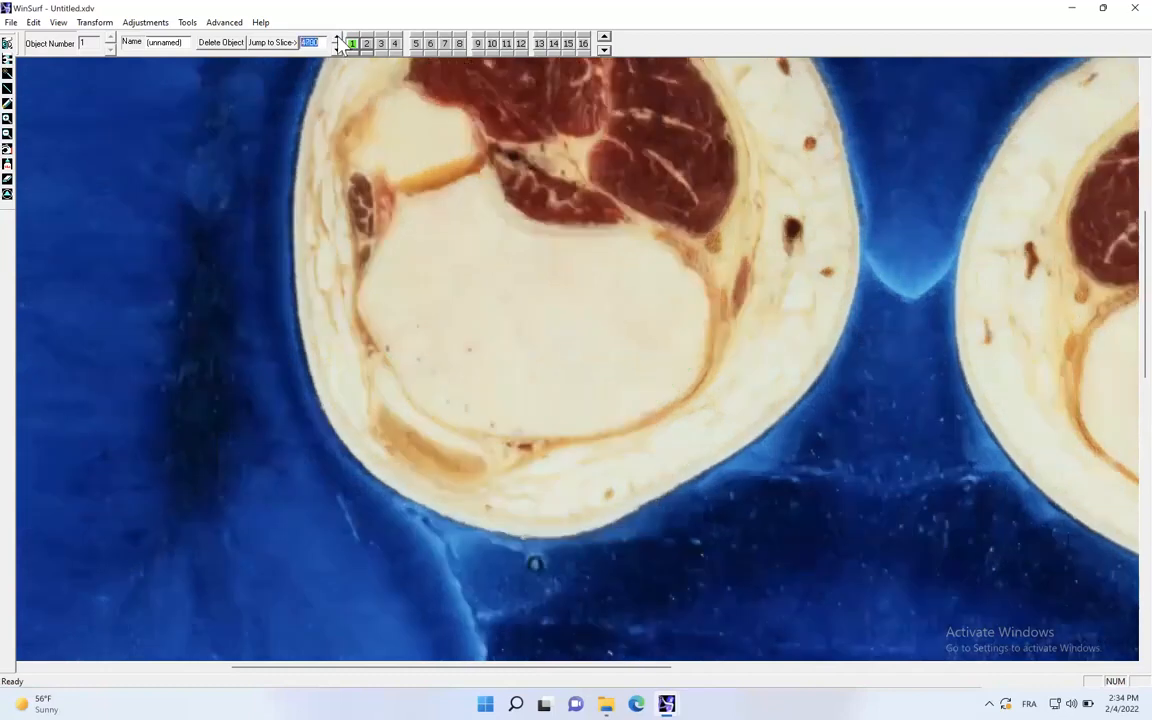
left_click(479, 169)
mouse_move(530, 205)
left_mouse_down()
mouse_move(627, 221)
mouse_move(695, 268)
mouse_move(704, 297)
mouse_move(689, 380)
mouse_move(578, 419)
mouse_move(509, 421)
mouse_move(409, 370)
mouse_move(383, 330)
mouse_move(375, 249)
mouse_move(429, 180)
mouse_move(468, 174)
left_mouse_up()
- Trace the tibia's outline on the slices up to 4820 and advance to slice 4830
left_click(336, 37)
left_click(336, 37)
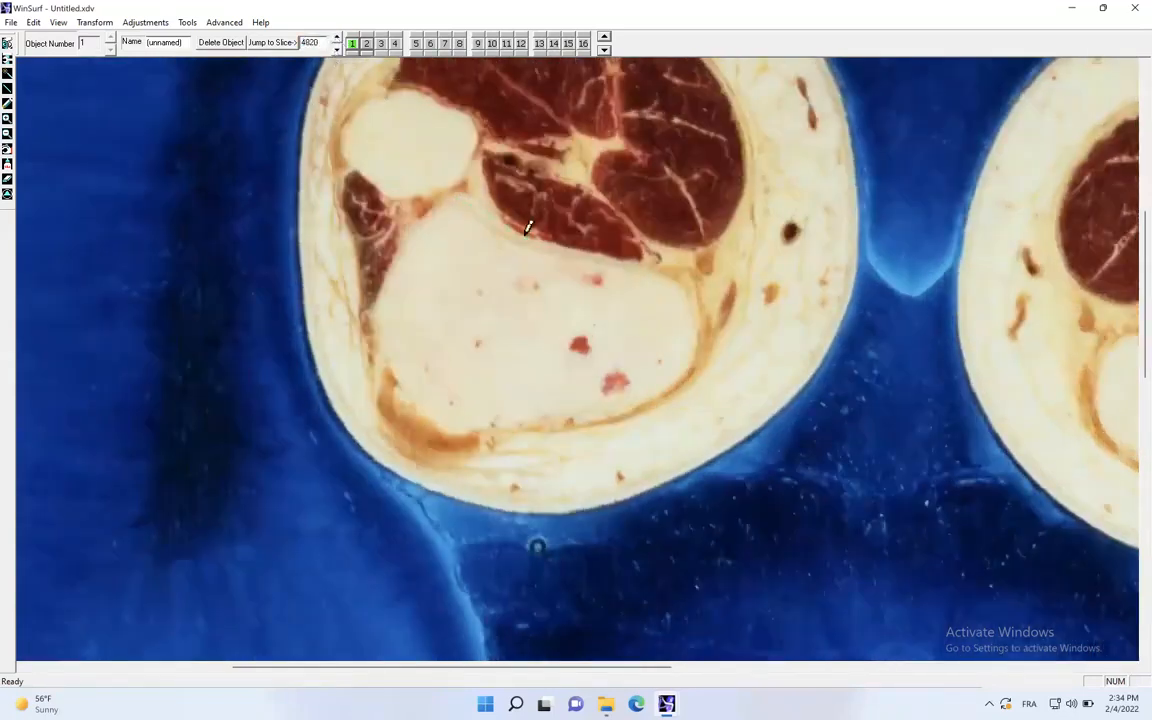
mouse_move(605, 253)
left_mouse_down()
mouse_move(679, 265)
mouse_move(700, 332)
mouse_move(676, 370)
mouse_move(570, 407)
mouse_move(432, 408)
mouse_move(384, 332)
left_mouse_up()
left_click_drag(410, 232, 433, 200)
left_click(336, 37)
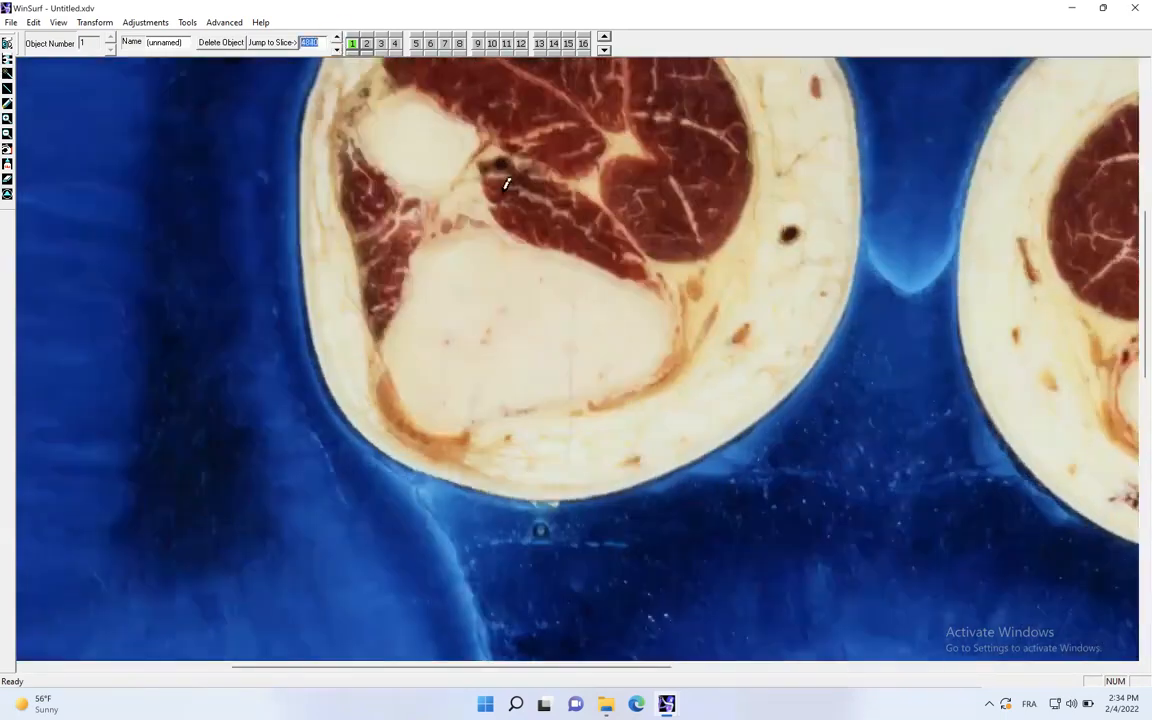
- Trace the tibia's outline as contour 1 on slices 4840 and 4860
left_click_drag(497, 228, 528, 241)
mouse_move(642, 282)
left_mouse_down()
mouse_move(674, 315)
mouse_move(665, 366)
left_mouse_up()
mouse_move(598, 385)
left_mouse_down()
mouse_move(483, 415)
mouse_move(404, 380)
mouse_move(395, 318)
left_mouse_up()
left_click(336, 37)
left_click(336, 37)
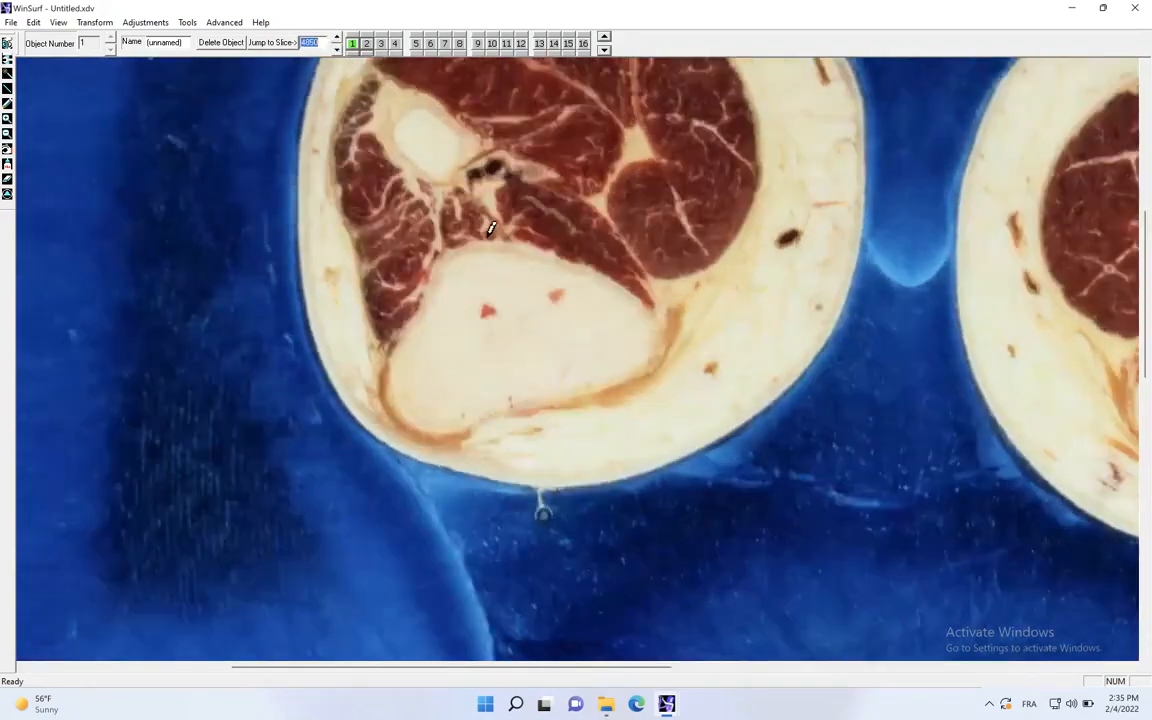
left_click_drag(488, 243, 516, 244)
mouse_move(631, 297)
left_mouse_down()
mouse_move(653, 337)
mouse_move(647, 368)
mouse_move(438, 421)
mouse_move(400, 409)
mouse_move(393, 377)
left_mouse_up()
left_click_drag(422, 318, 434, 264)
- Trace the tibia's outline on slices 4880 and 4900, skipping the slices between
left_click(334, 37)
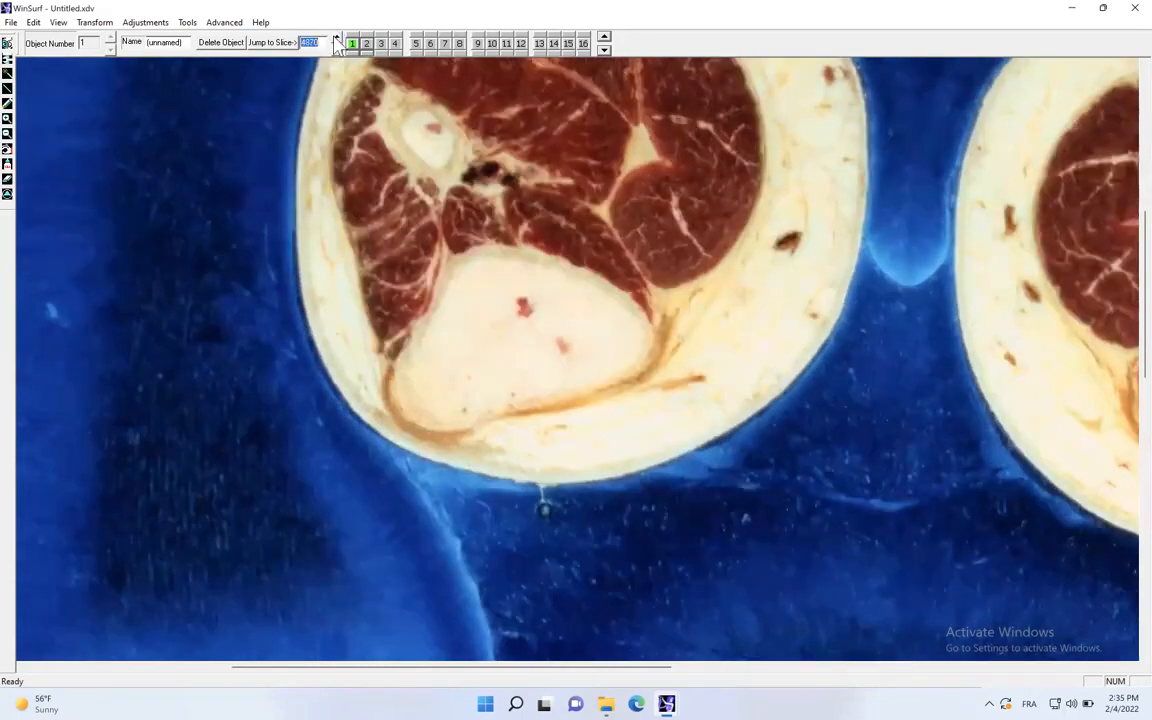
left_click(336, 38)
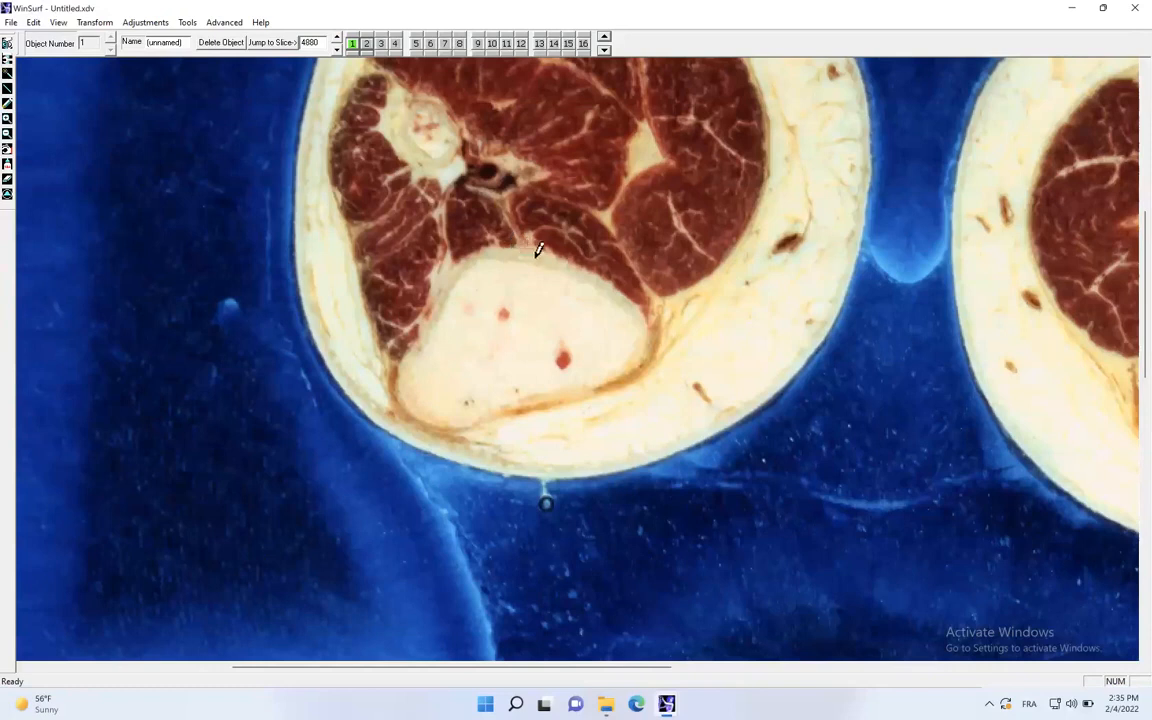
mouse_move(645, 325)
left_mouse_down()
mouse_move(640, 360)
mouse_move(459, 419)
mouse_move(411, 404)
mouse_move(404, 363)
mouse_move(437, 311)
left_mouse_up()
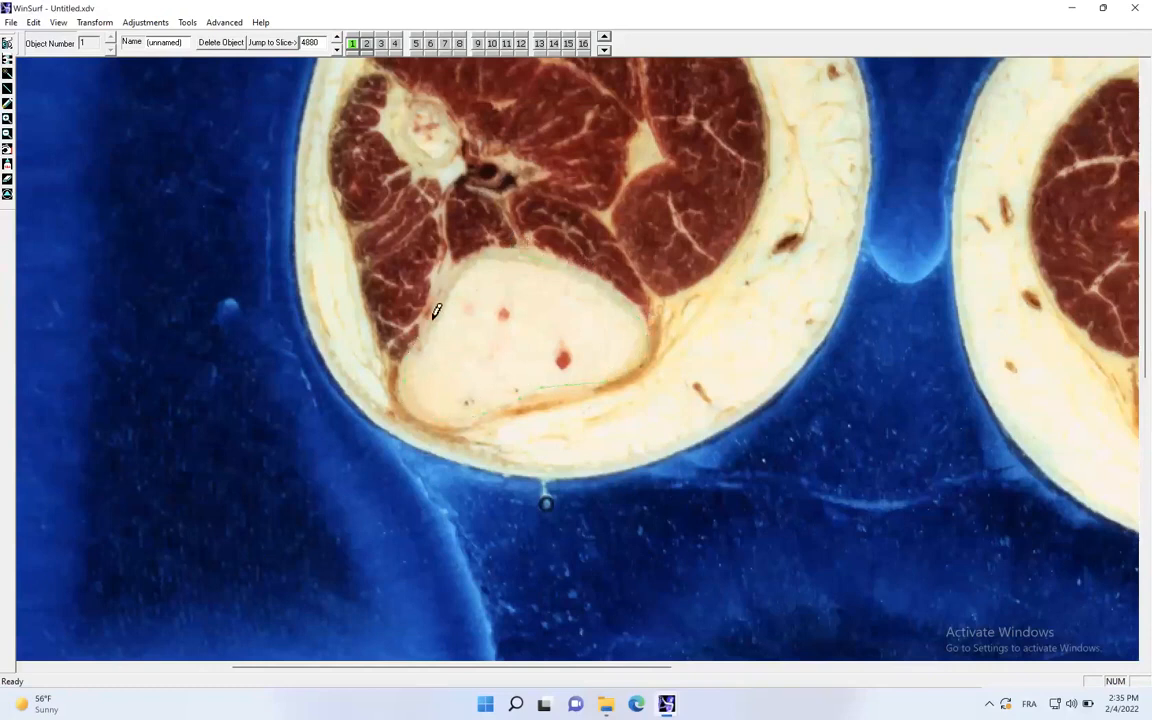
left_click(337, 37)
left_click(337, 37)
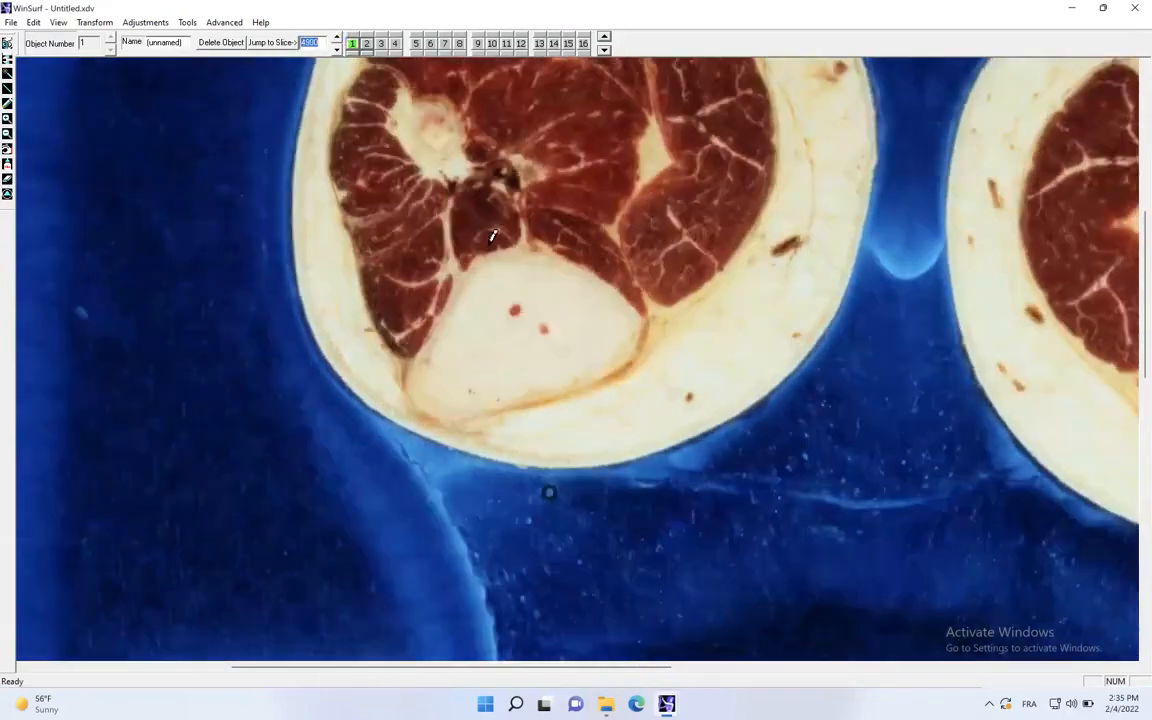
left_click_drag(505, 251, 583, 269)
mouse_move(634, 299)
left_mouse_down()
mouse_move(637, 341)
mouse_move(527, 391)
mouse_move(437, 404)
mouse_move(417, 380)
mouse_move(431, 344)
mouse_move(465, 276)
mouse_move(512, 248)
left_mouse_up()
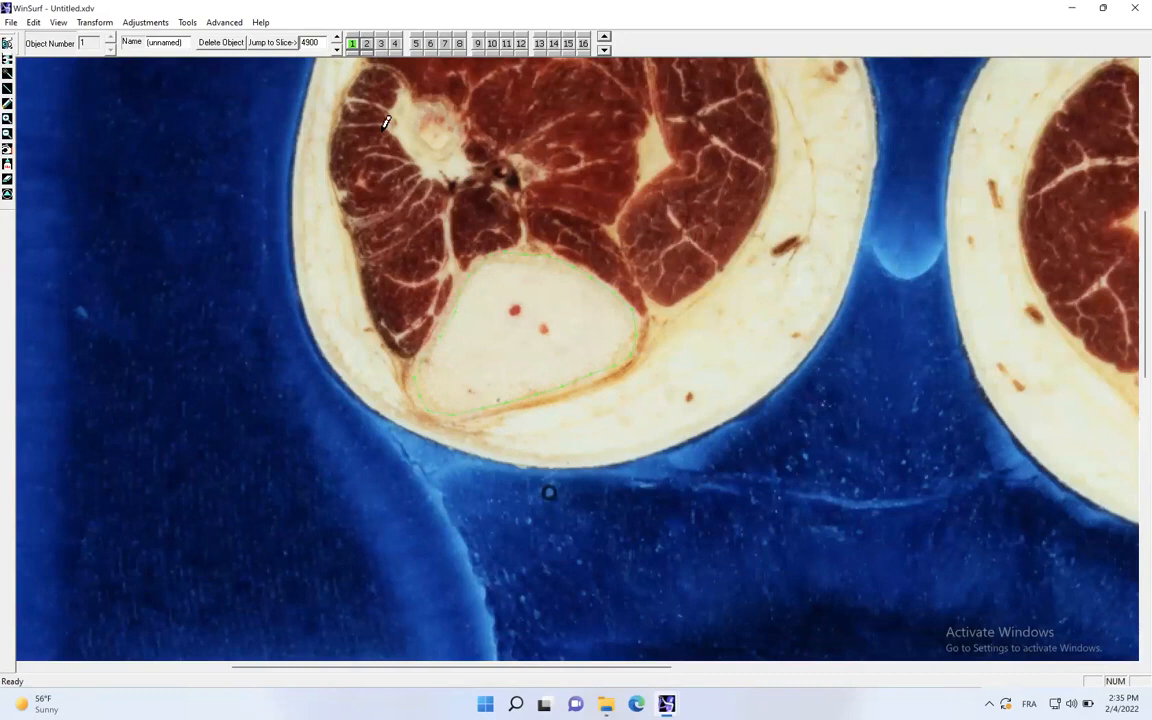
- Advance to slice 4940 and trace the tibia's outline there
left_click(337, 39)
left_click(337, 39)
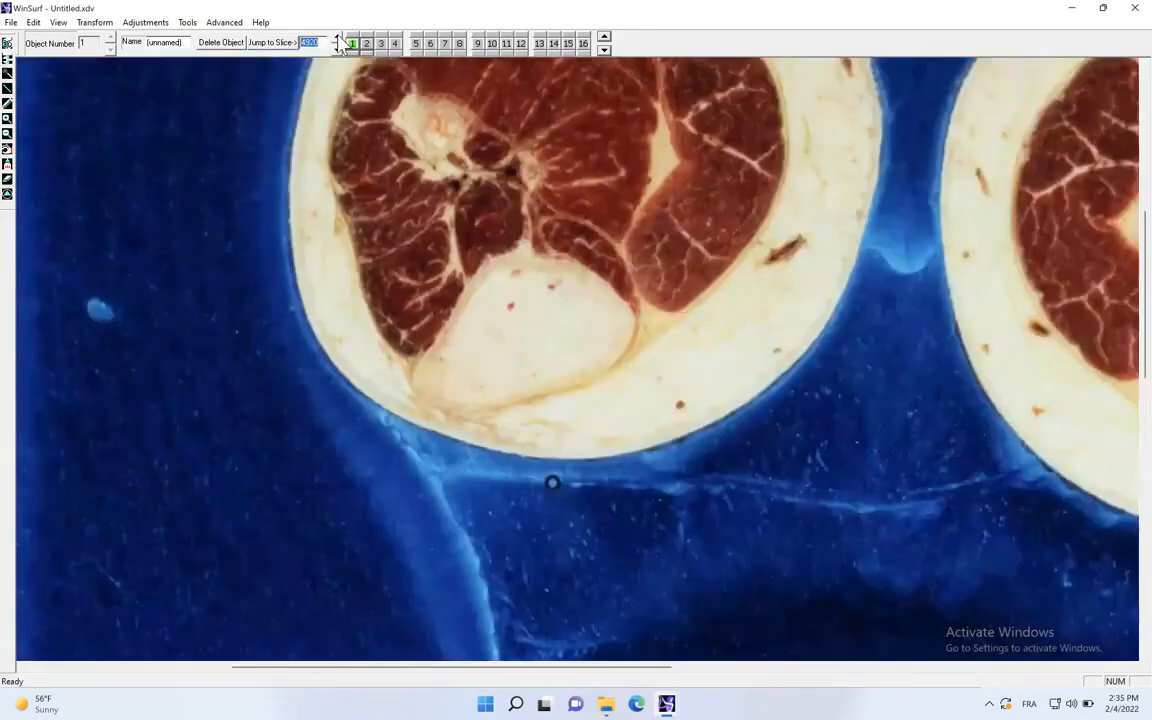
left_click(339, 38)
left_click(339, 38)
mouse_move(512, 260)
left_mouse_down()
mouse_move(586, 273)
mouse_move(614, 309)
mouse_move(614, 339)
mouse_move(570, 372)
mouse_move(494, 393)
mouse_move(445, 388)
mouse_move(427, 368)
mouse_move(499, 260)
left_mouse_up()
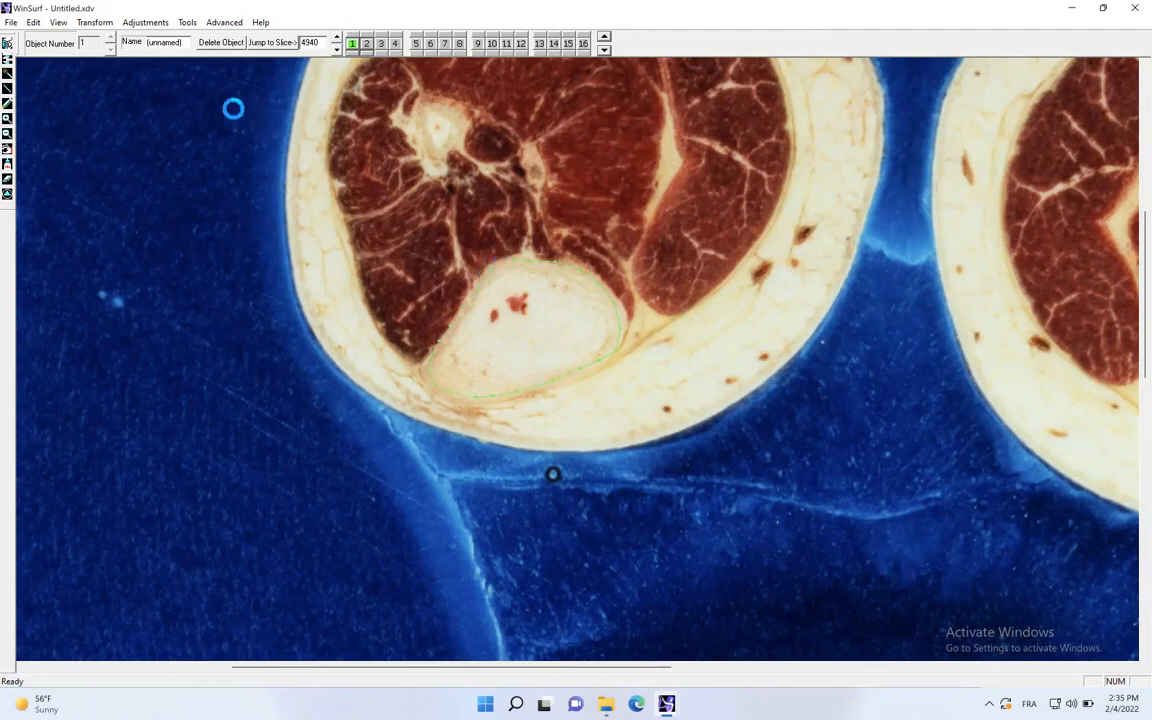
- Name the traced object KNEE TIBIA r and save it
left_click_drag(185, 43, 133, 45)
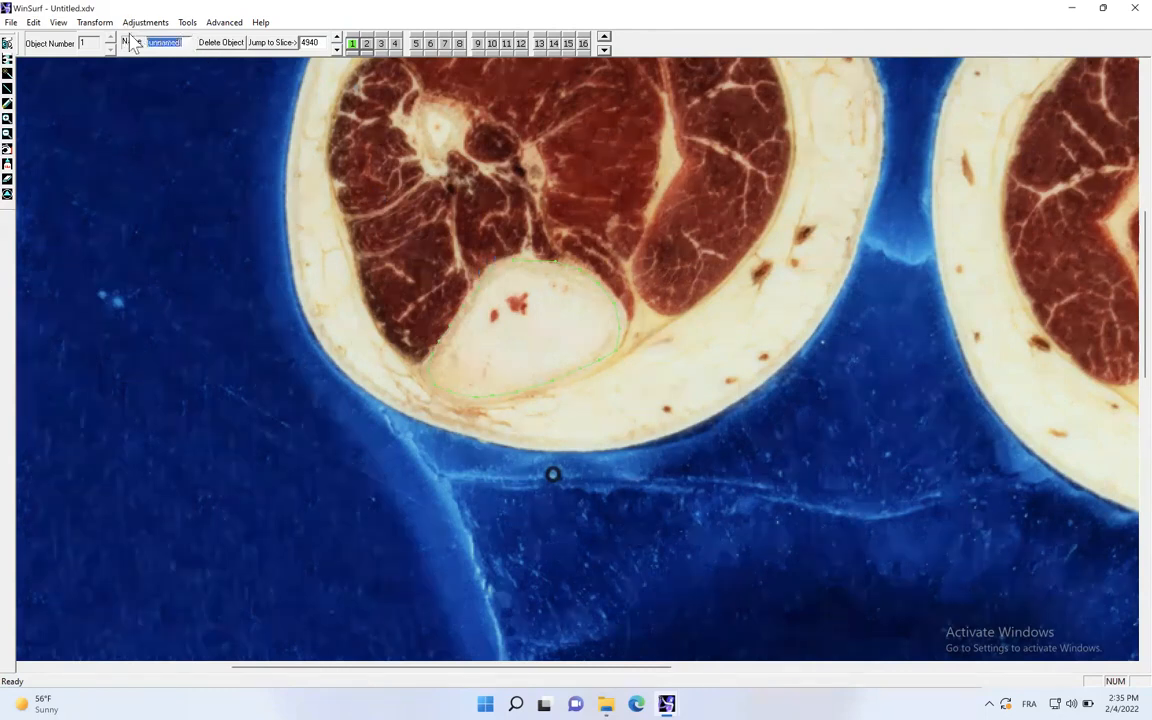
type("KN")
type("EE TIBIA S")
left_click(15, 21)
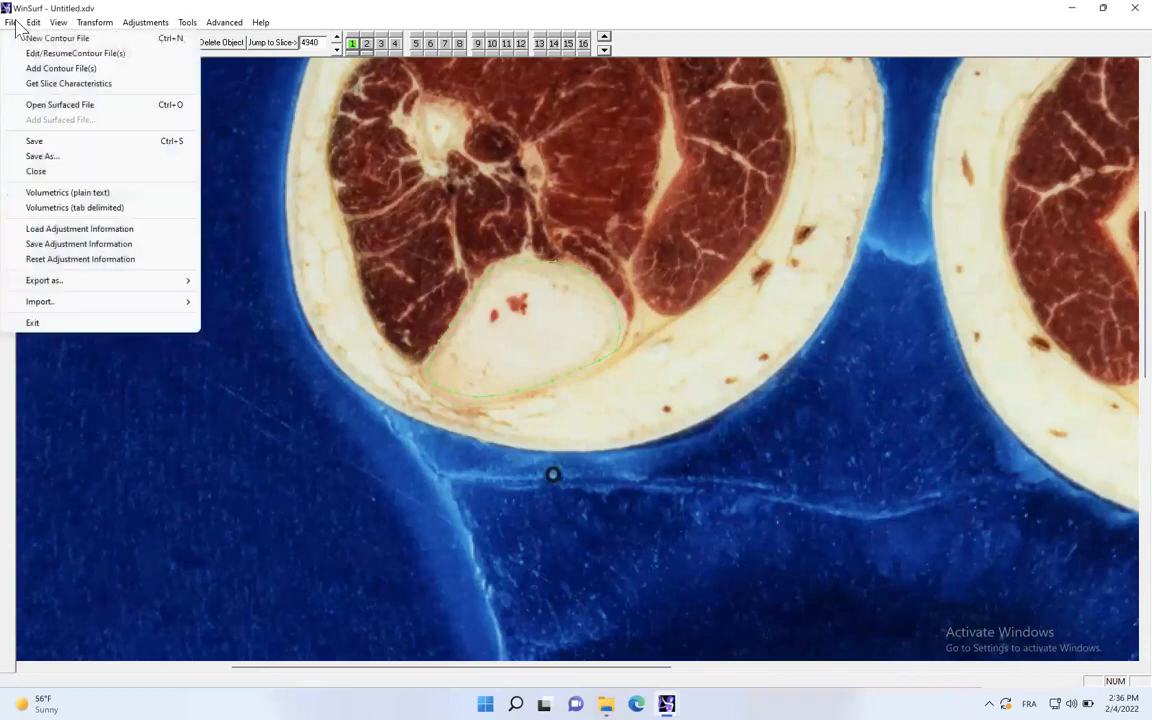
left_click(50, 137)
- Display the tibia's 3D surface model and tilt it to inspect its shape
left_click(7, 45)
left_click_drag(480, 218, 485, 344)
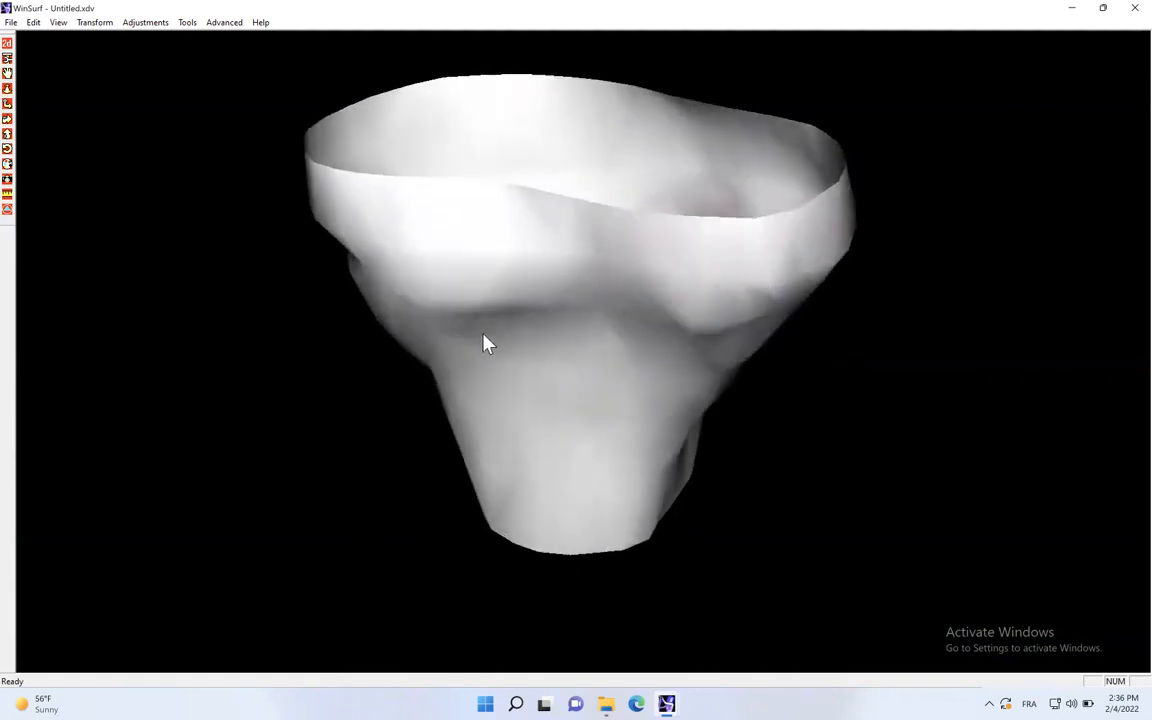
left_click(10, 22)
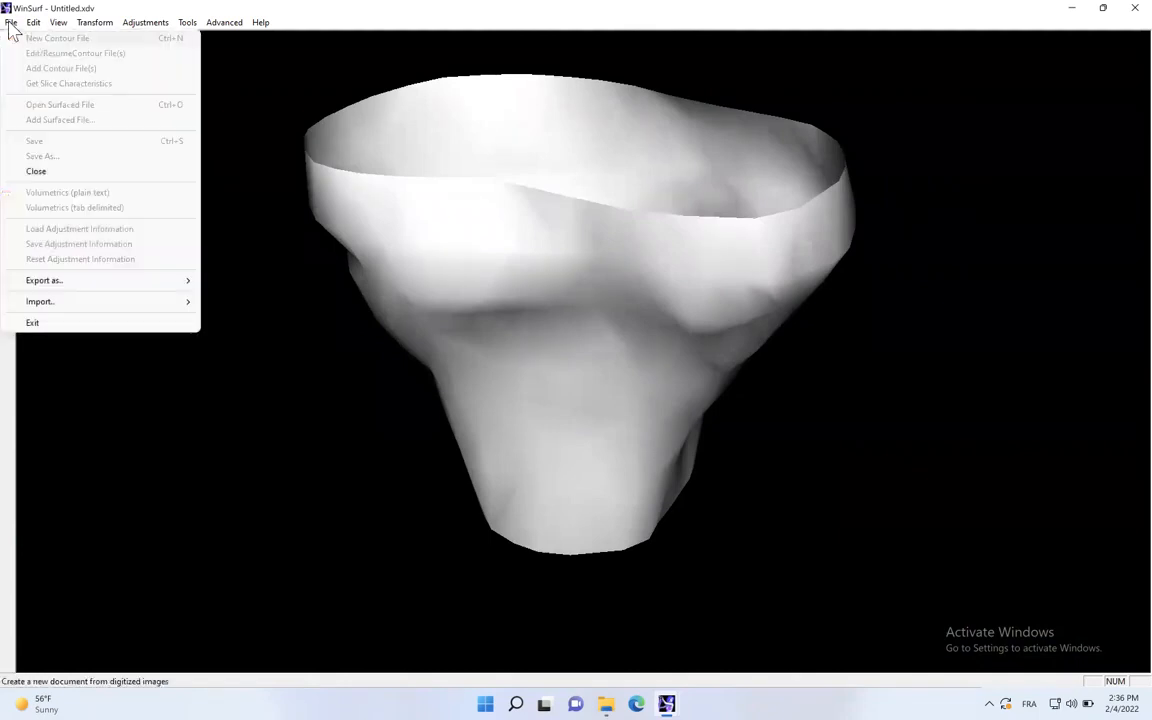
left_click(273, 85)
- Return to the contour view, save the tibia contours and close the file, writing its changes
left_click(8, 43)
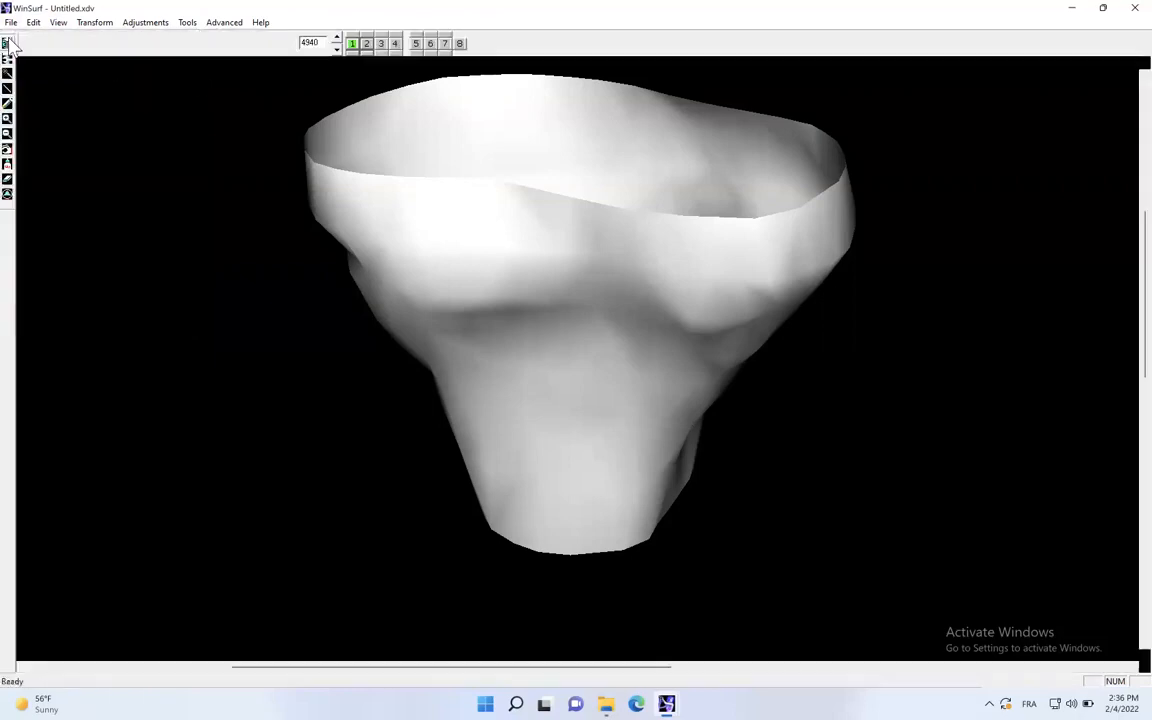
left_click(11, 24)
left_click(51, 142)
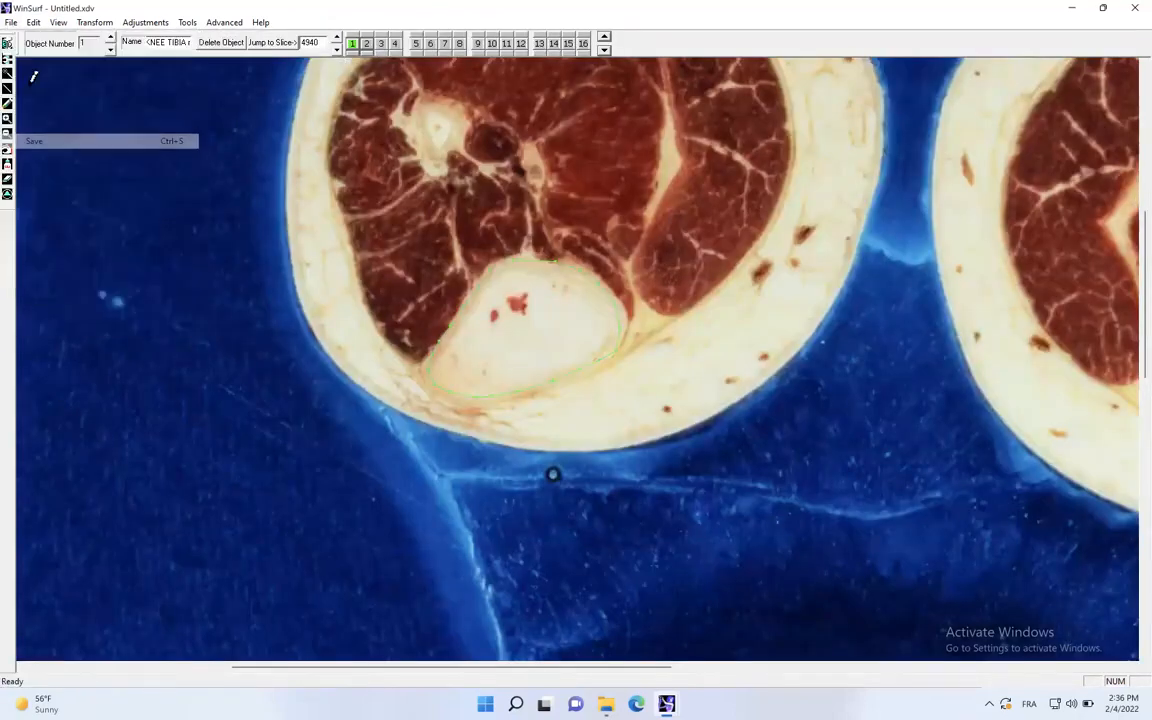
left_click(8, 43)
left_click(8, 43)
left_click(11, 22)
left_click(58, 174)
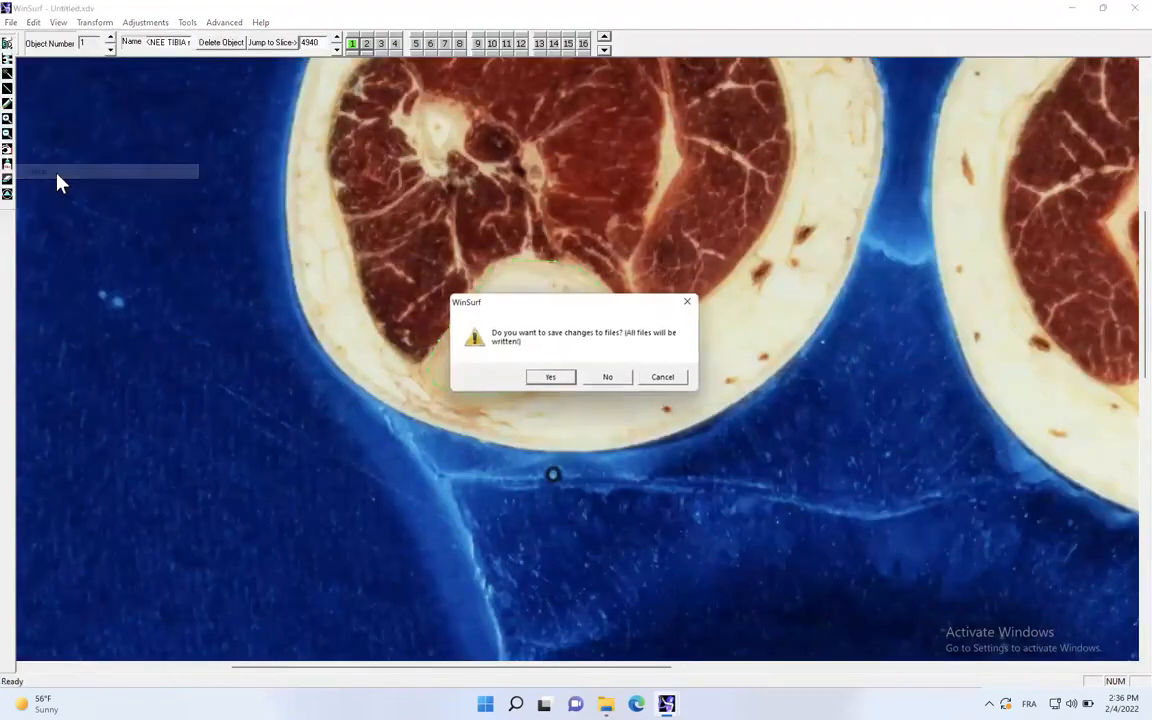
left_click(551, 380)
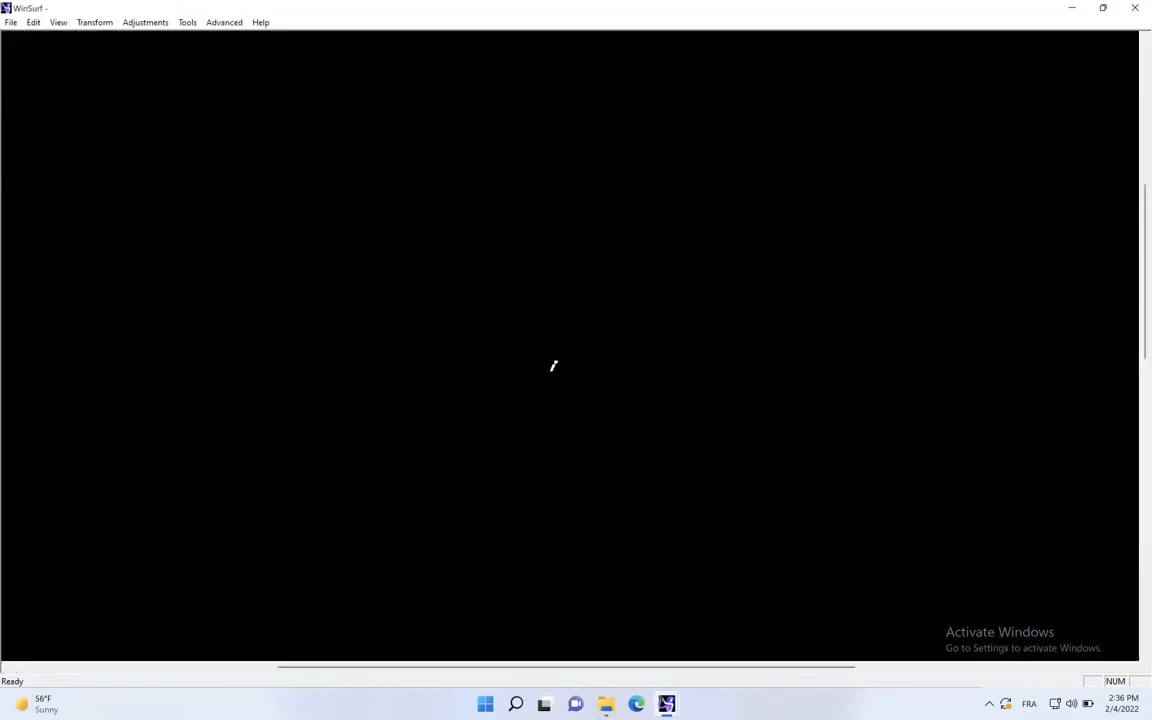
- Resume digitizing the saved contour file KNEE TIBIA r.xdv with a slice interval of 5
left_click(12, 22)
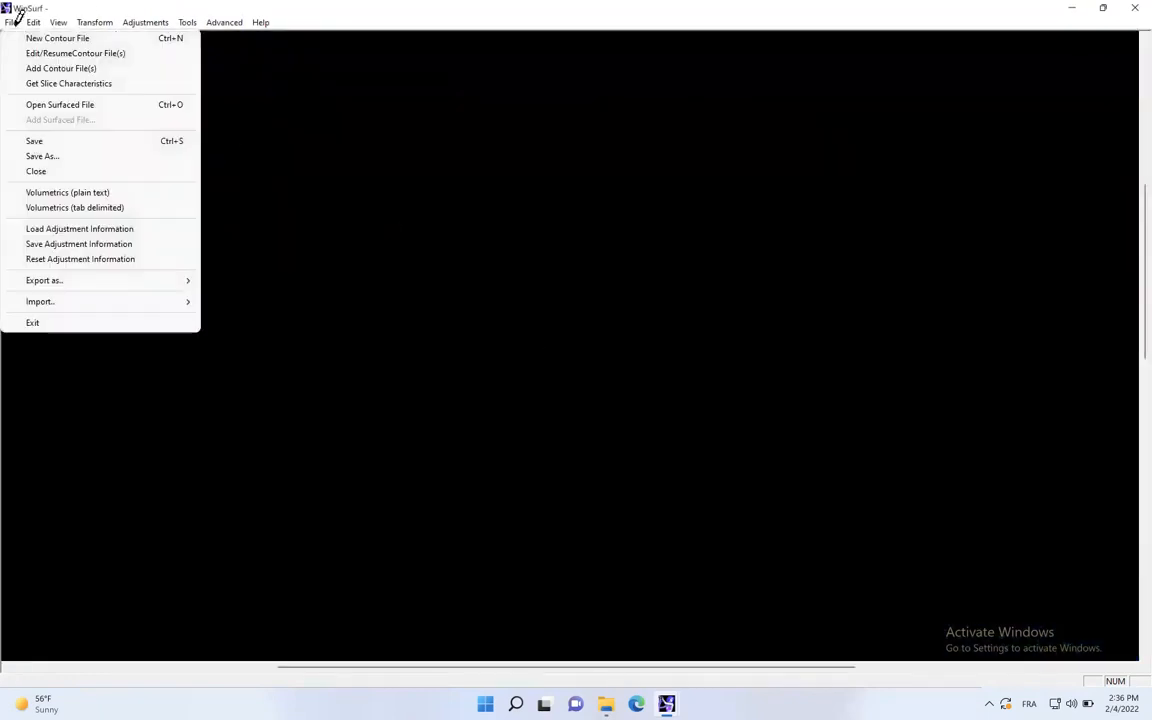
left_click(60, 53)
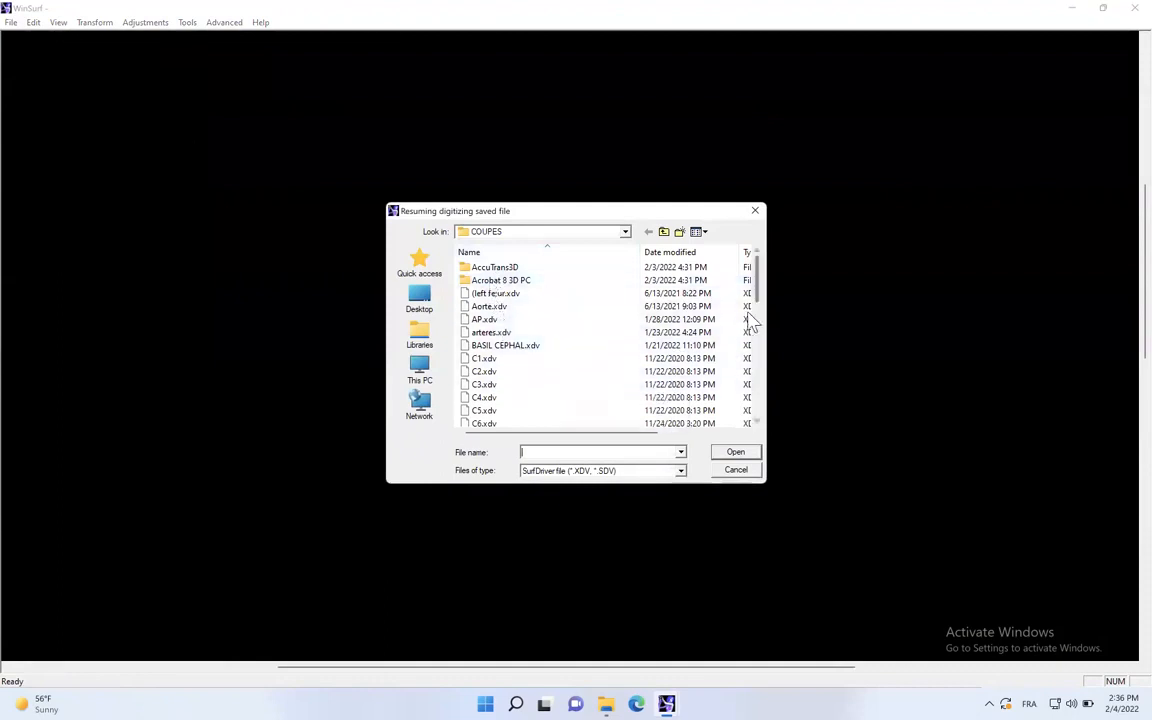
left_click_drag(758, 294, 761, 339)
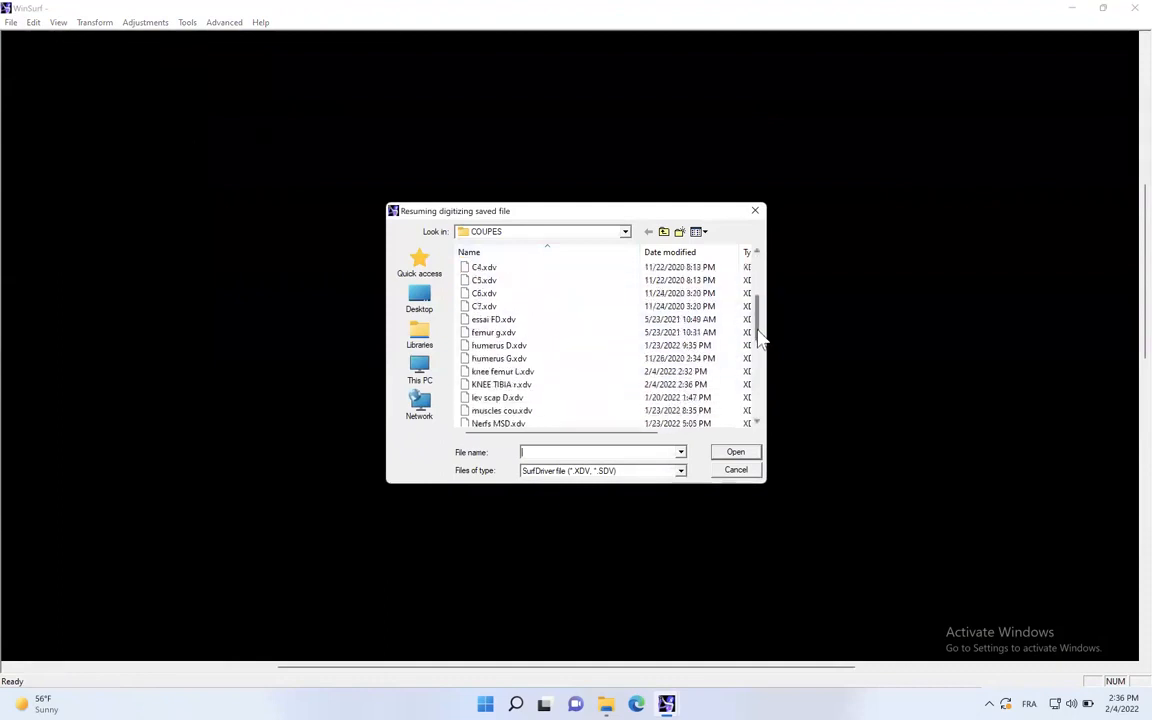
double_click(500, 385)
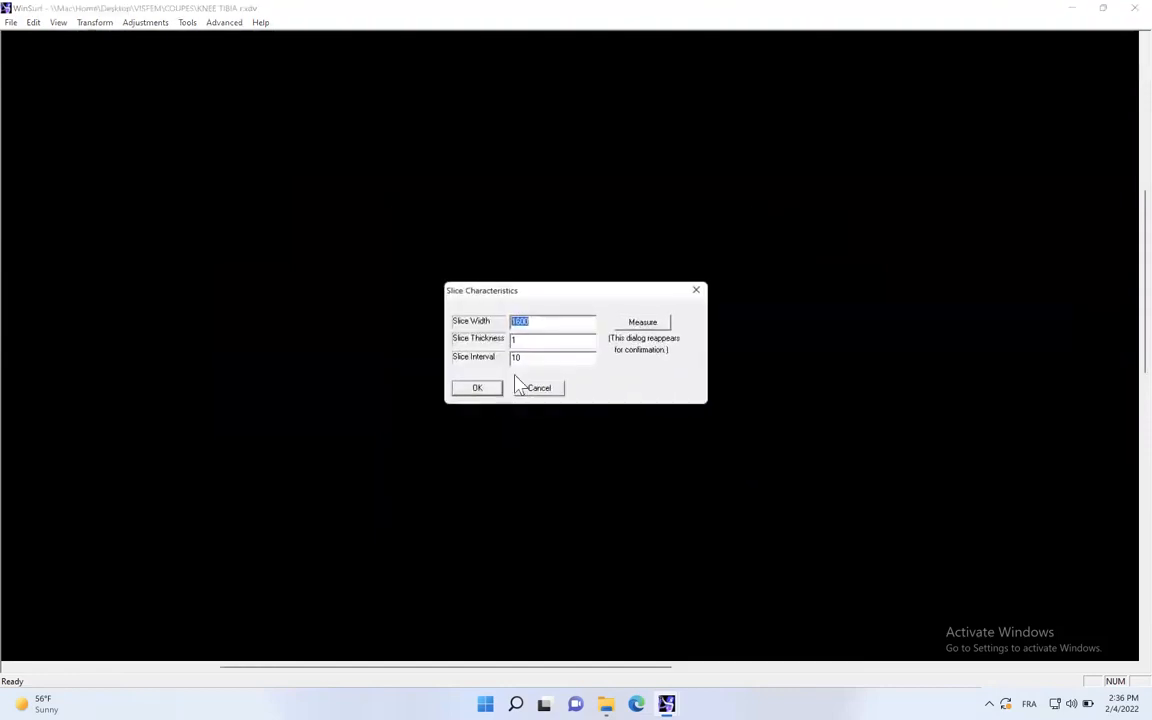
left_click_drag(521, 359, 507, 358)
type("5")
left_click(479, 387)
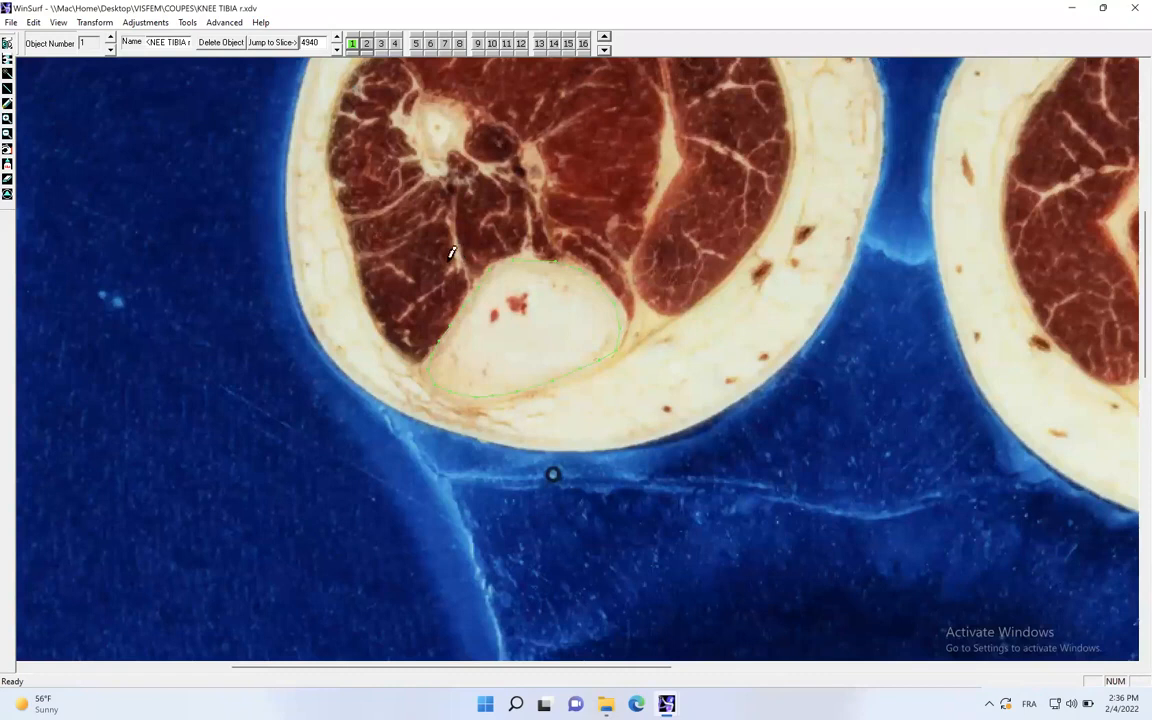
- Go to slice 4745 and trace the tibial plateau's outline as contour 1 with the smooth line tool
double_click(313, 43)
left_click(337, 38)
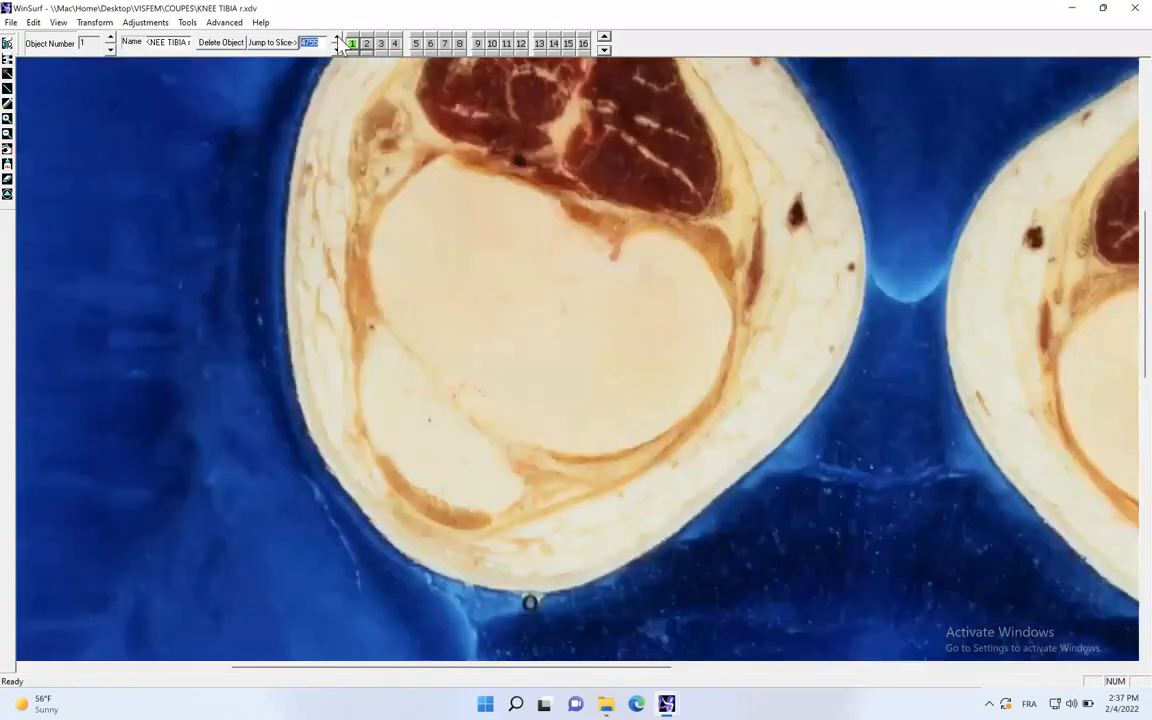
left_click(337, 38)
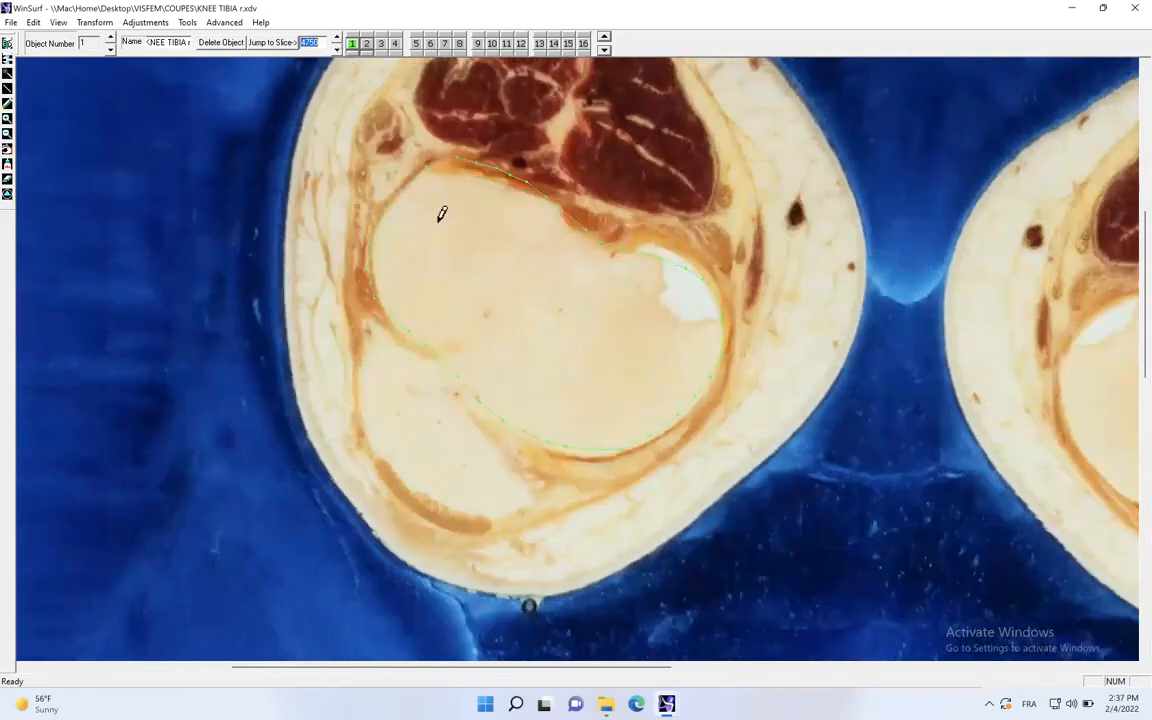
left_click(337, 49)
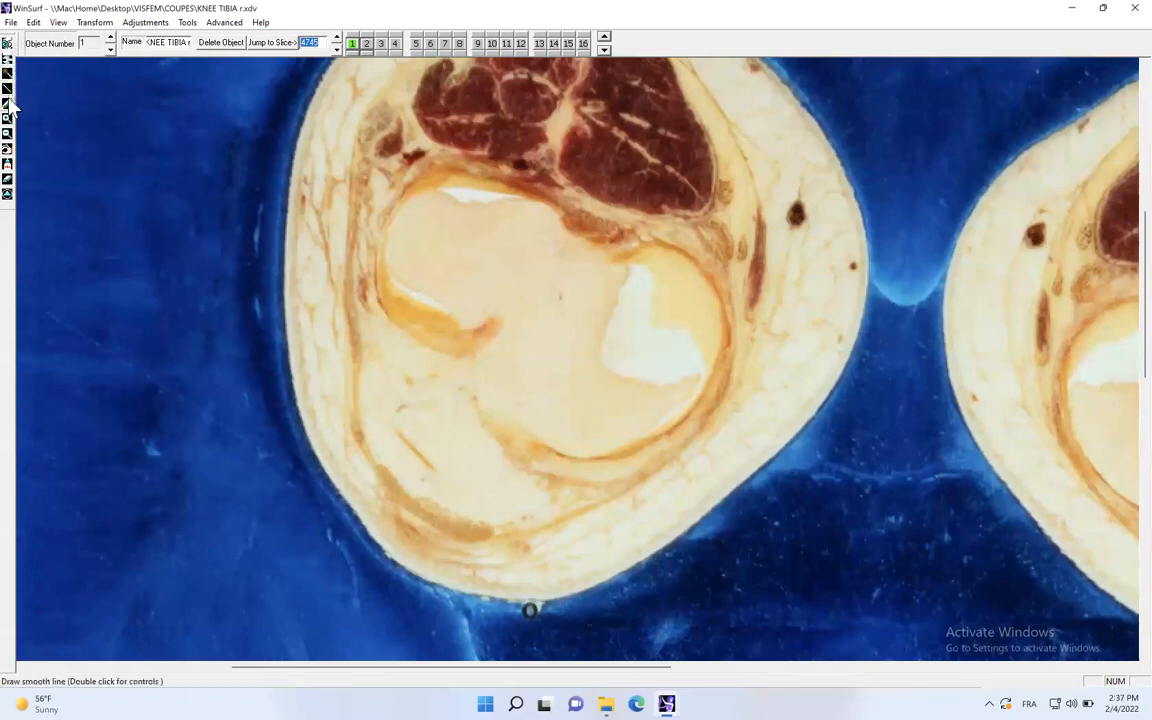
key("Return")
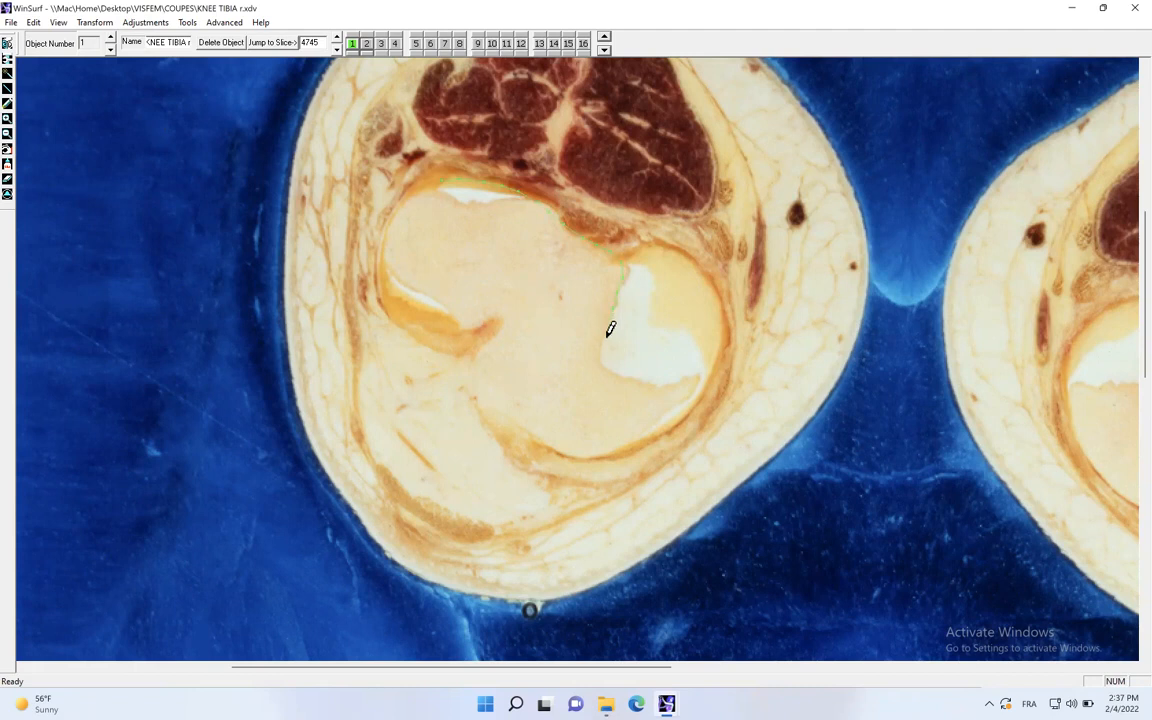
left_click_drag(612, 344, 683, 378)
left_click(674, 421)
mouse_move(504, 404)
left_mouse_down()
mouse_move(478, 381)
mouse_move(483, 316)
mouse_move(393, 265)
mouse_move(399, 195)
mouse_move(435, 176)
left_mouse_up()
- Trace the tibia's bone outline between the cartilage areas on slices 4740 and 4735
left_click(336, 49)
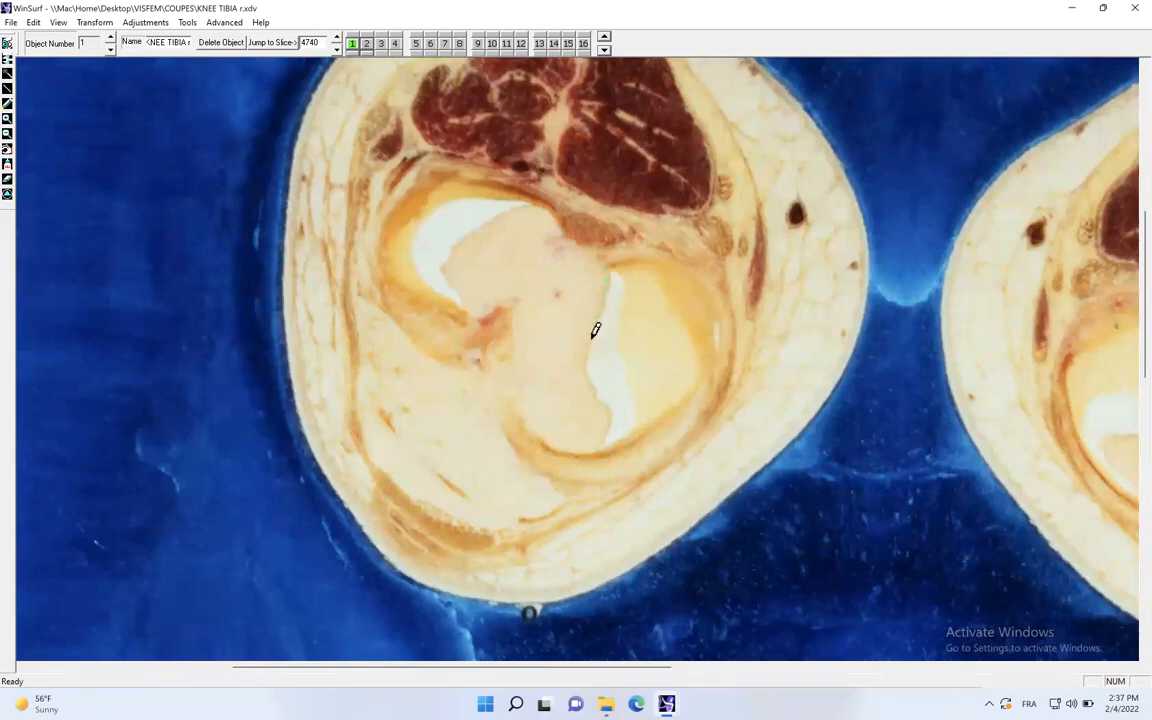
mouse_move(557, 437)
left_mouse_down()
mouse_move(527, 406)
mouse_move(517, 367)
left_mouse_up()
mouse_move(503, 323)
left_mouse_down()
mouse_move(447, 271)
mouse_move(462, 204)
mouse_move(474, 202)
left_mouse_up()
left_click(336, 50)
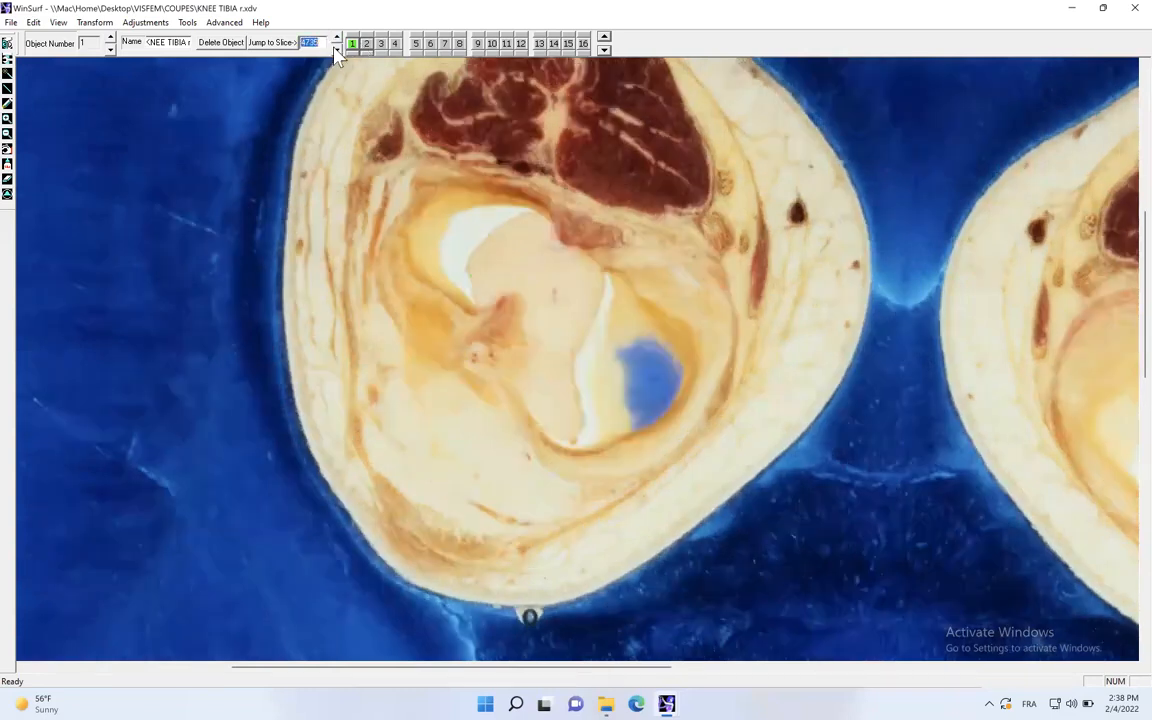
mouse_move(514, 203)
left_mouse_down()
mouse_move(605, 262)
mouse_move(605, 293)
mouse_move(575, 374)
mouse_move(573, 429)
mouse_move(542, 411)
mouse_move(509, 362)
left_mouse_up()
- Trace the tibia's outline as contour 1 on slices 4730 and 4725, and its small lateral tip on slice 4720
left_click(335, 47)
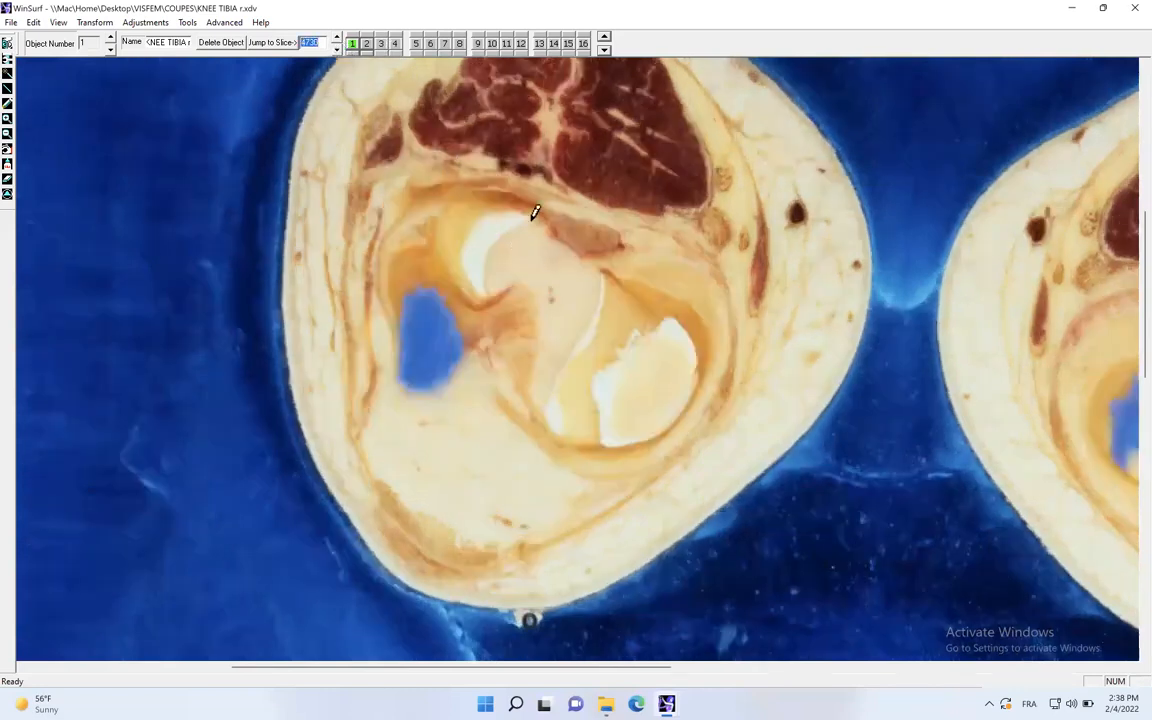
mouse_move(548, 221)
left_mouse_down()
mouse_move(586, 249)
mouse_move(607, 291)
mouse_move(554, 382)
mouse_move(530, 383)
mouse_move(486, 319)
mouse_move(478, 260)
mouse_move(505, 226)
left_mouse_up()
left_click(337, 49)
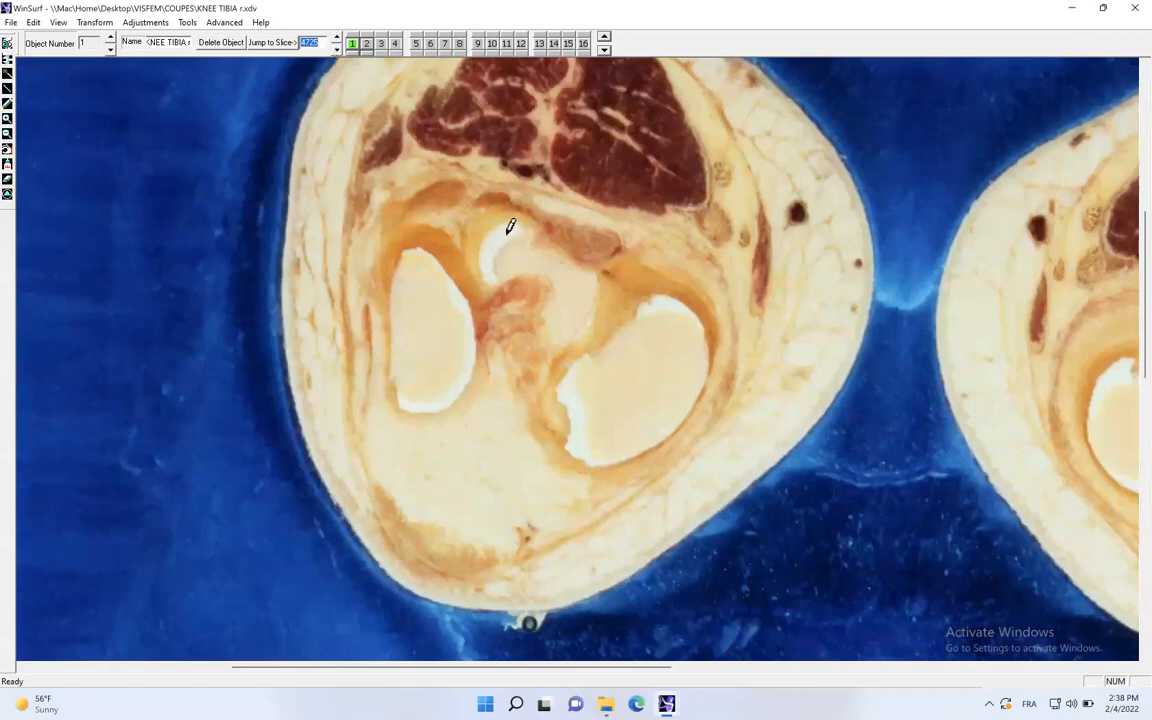
mouse_move(504, 220)
left_mouse_down()
mouse_move(518, 218)
mouse_move(597, 280)
mouse_move(575, 340)
mouse_move(527, 267)
mouse_move(481, 260)
mouse_move(473, 239)
mouse_move(505, 212)
left_mouse_up()
left_click(336, 48)
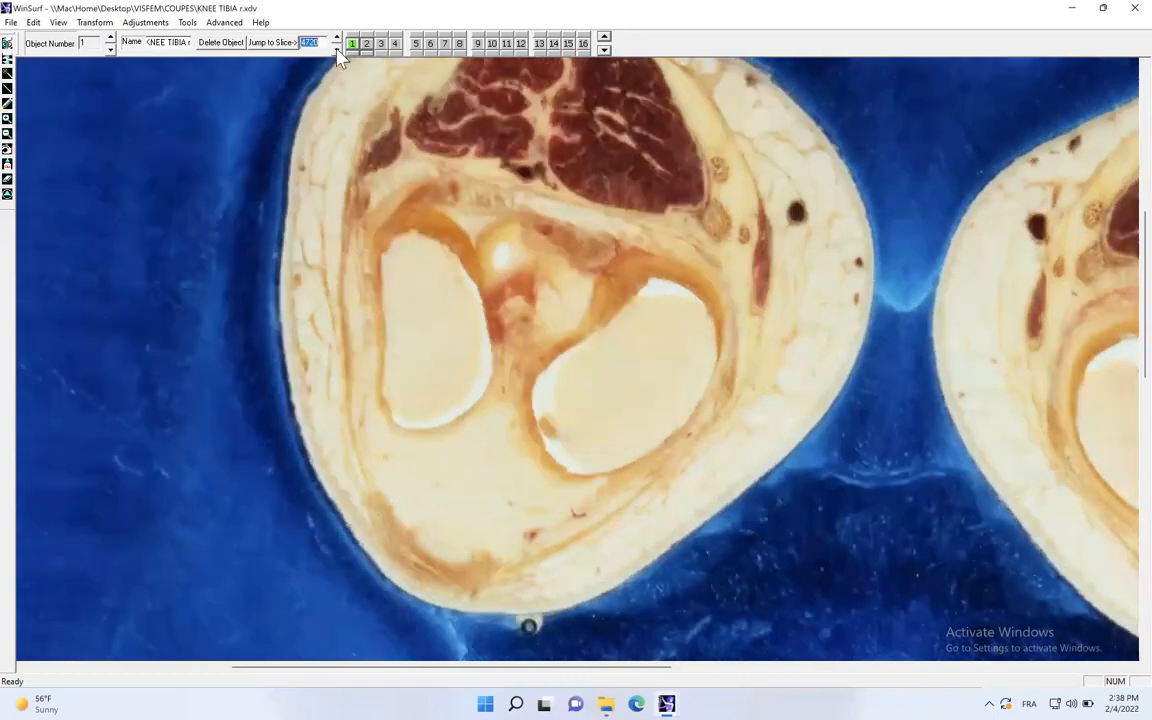
left_click(505, 234)
- Trace the second bony tip of the tibia as contour 2 on slice 4720 with the smooth line tool
left_click(7, 149)
left_click(366, 43)
left_click(7, 103)
left_click(566, 267)
mouse_move(576, 323)
left_mouse_down()
mouse_move(548, 327)
mouse_move(537, 286)
left_mouse_up()
- Show the neighbouring slice's contours as a guide and trace the tibia's two tips as contours 1 and 2 on slice 4715
left_click(336, 47)
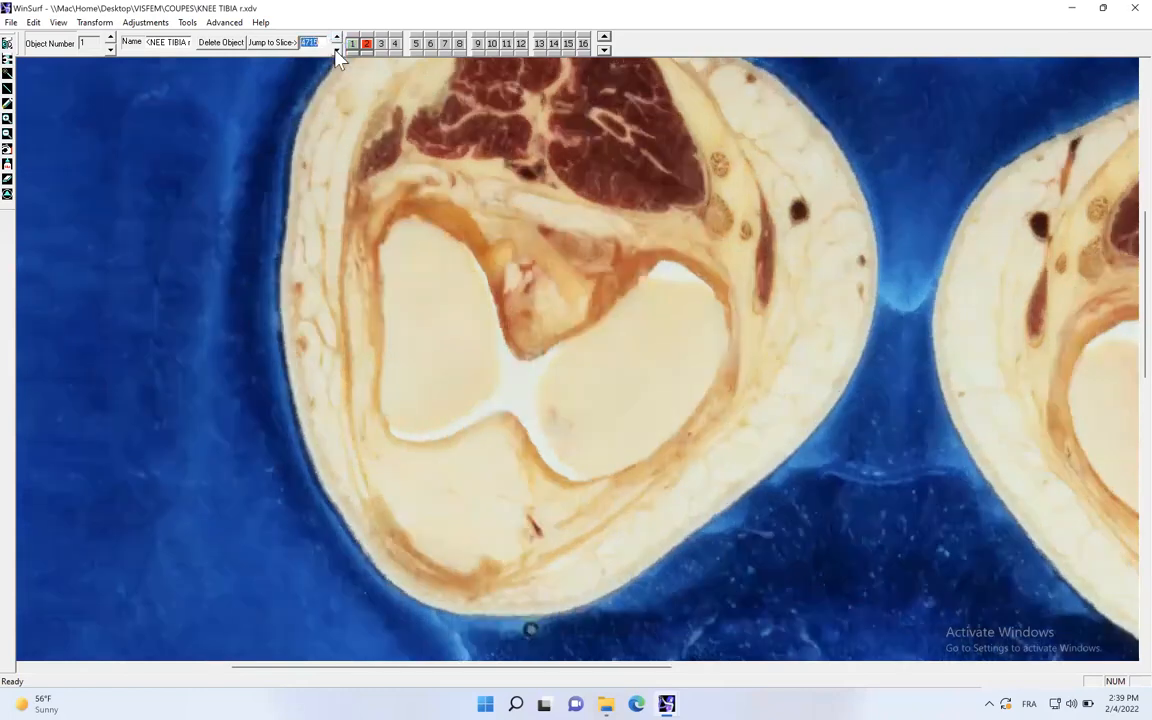
left_click(336, 38)
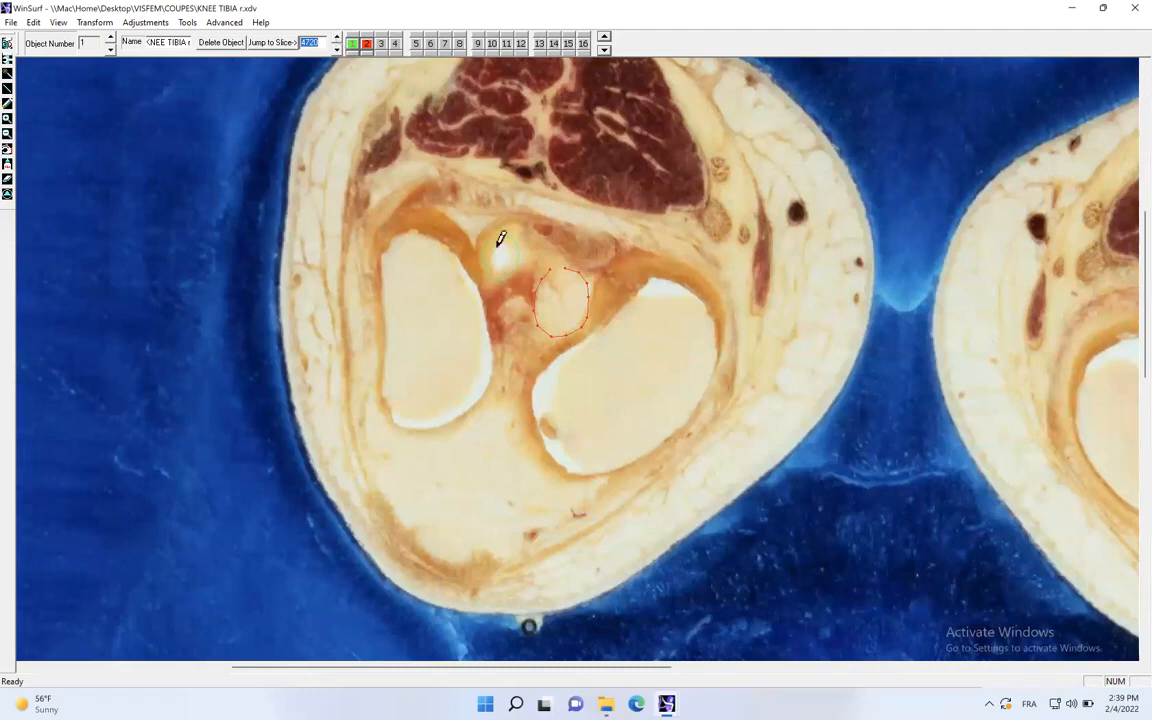
left_click(336, 49)
left_click(604, 37)
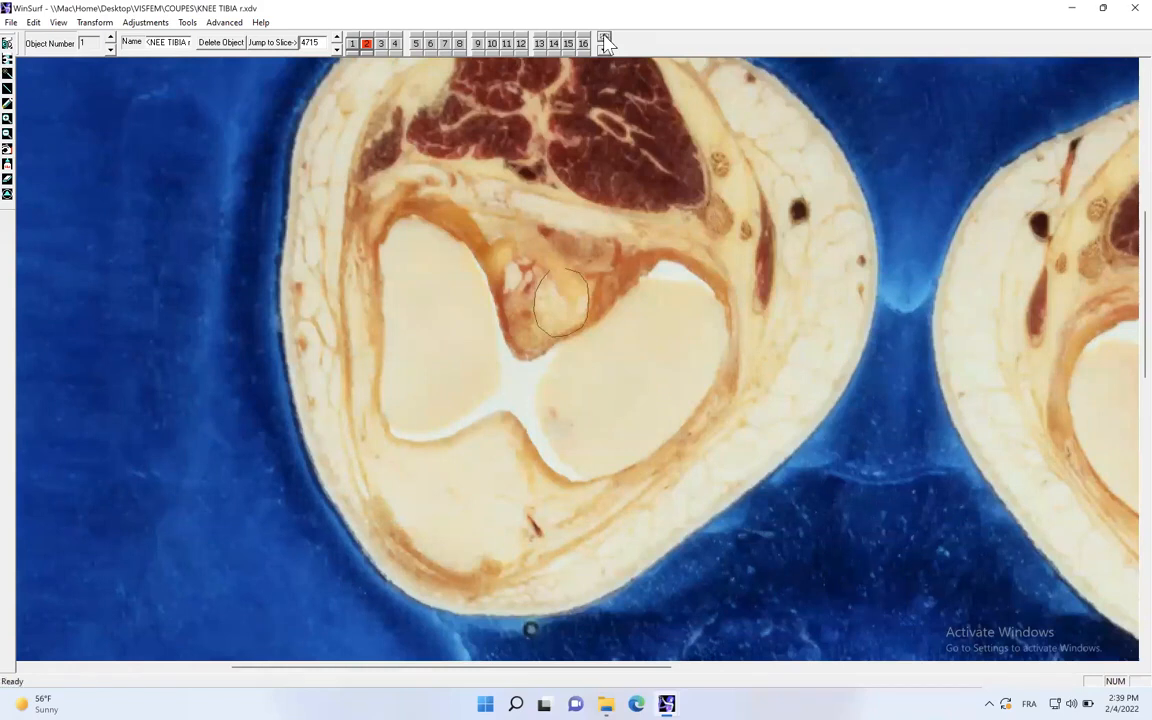
left_click(353, 45)
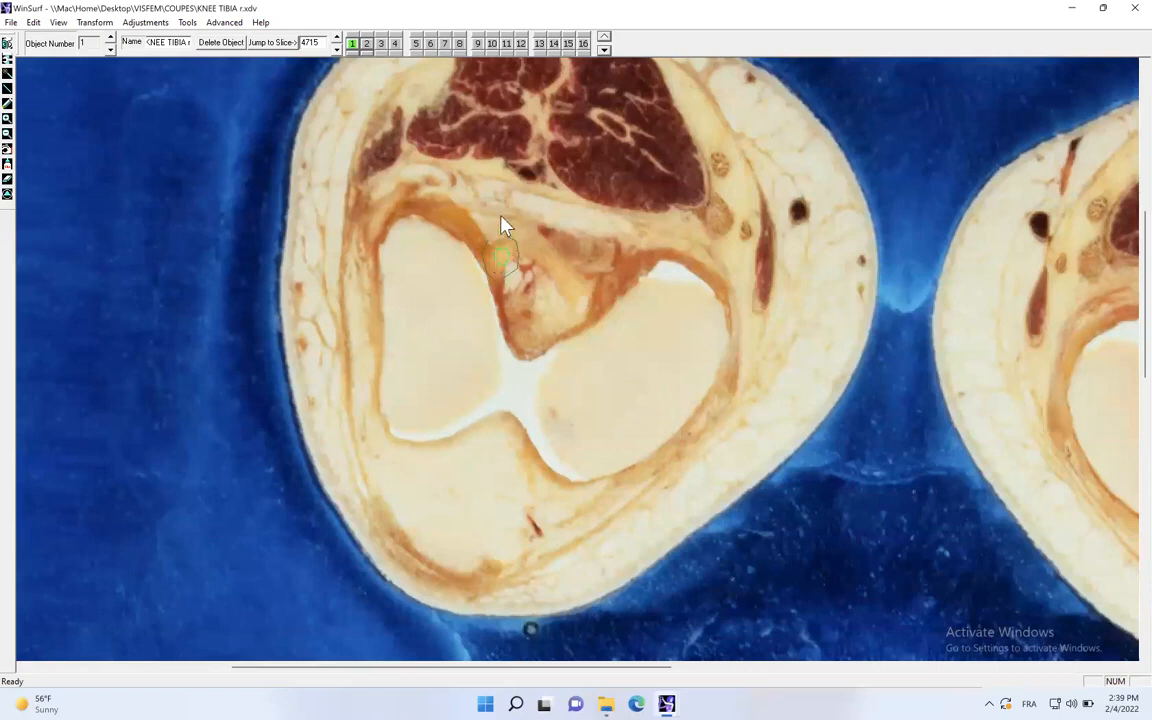
left_click(366, 43)
left_click_drag(567, 316, 550, 317)
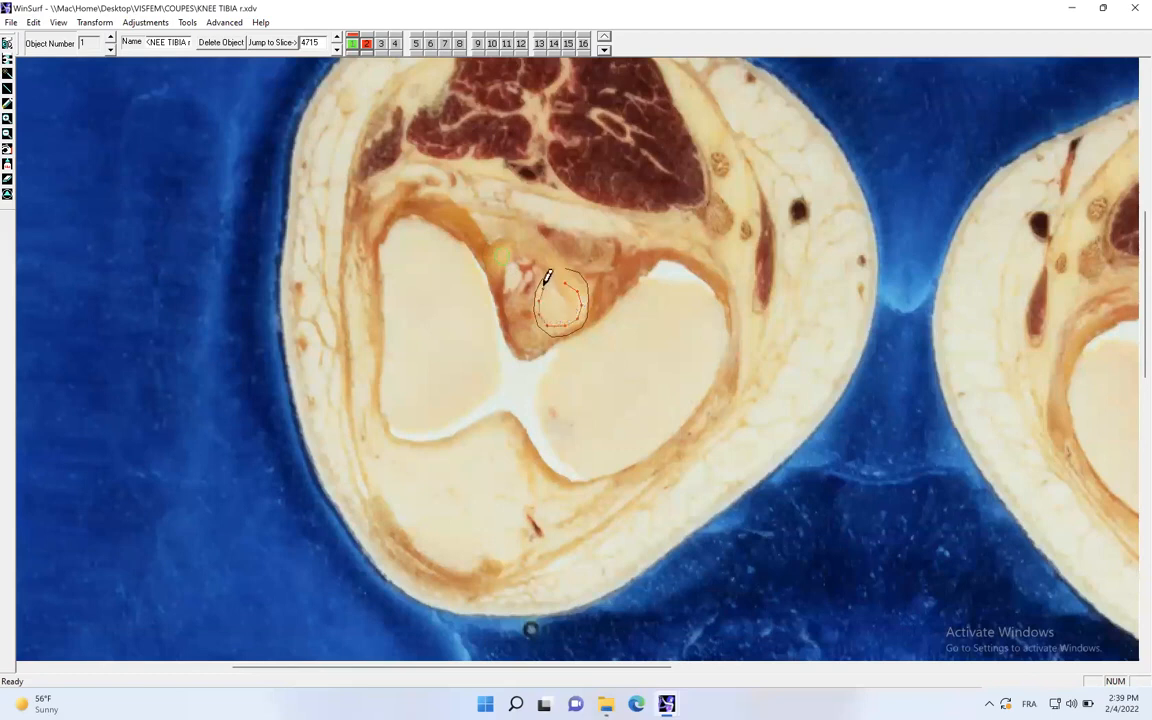
- Trace the tibia's remaining bony tip as contour 2 on slice 4710, inside the neighbouring slice's guide contour
left_click(336, 48)
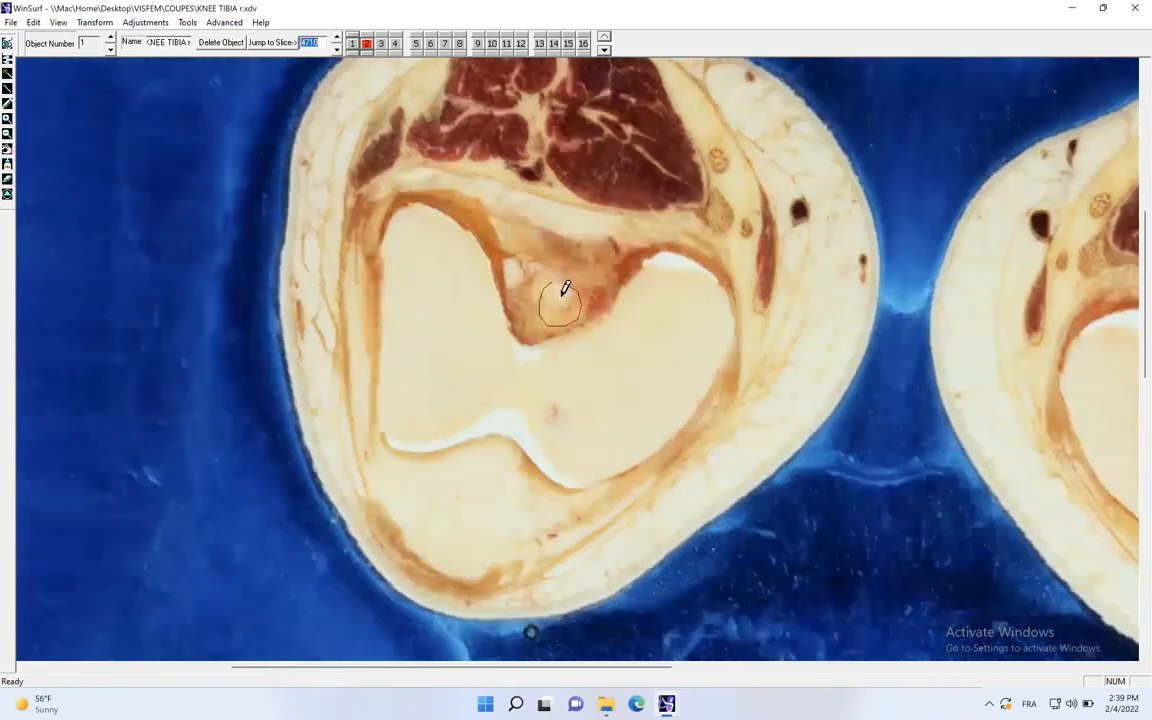
left_click_drag(563, 293, 568, 298)
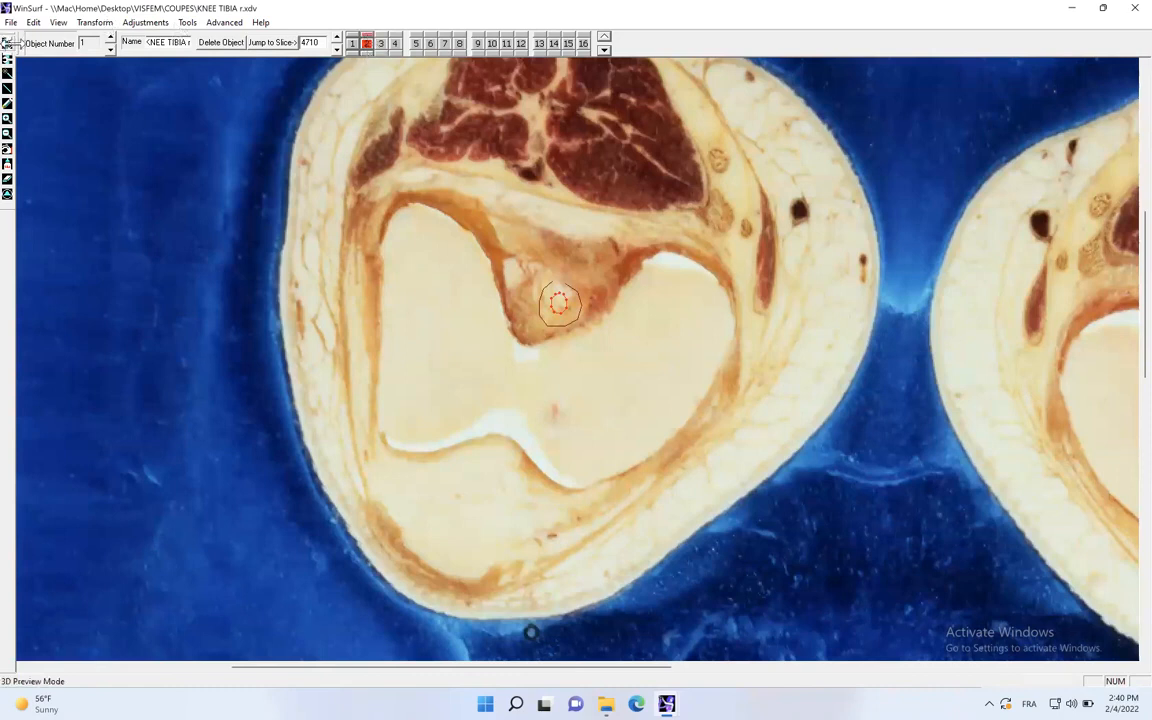
- Preview the tibia in 3D with a smoother surface, rotate it to examine the plateau and both tips, and return to the slices
left_click(7, 43)
left_click_drag(465, 180, 476, 134)
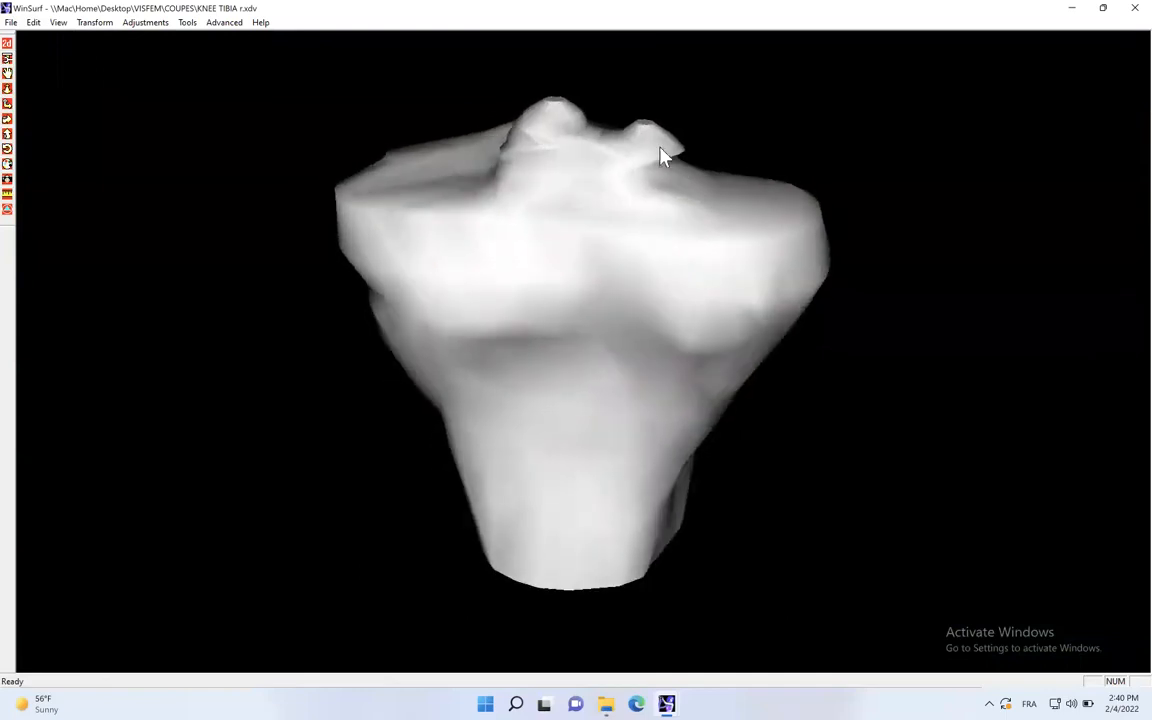
left_click(224, 22)
mouse_move(212, 38)
left_click(369, 54)
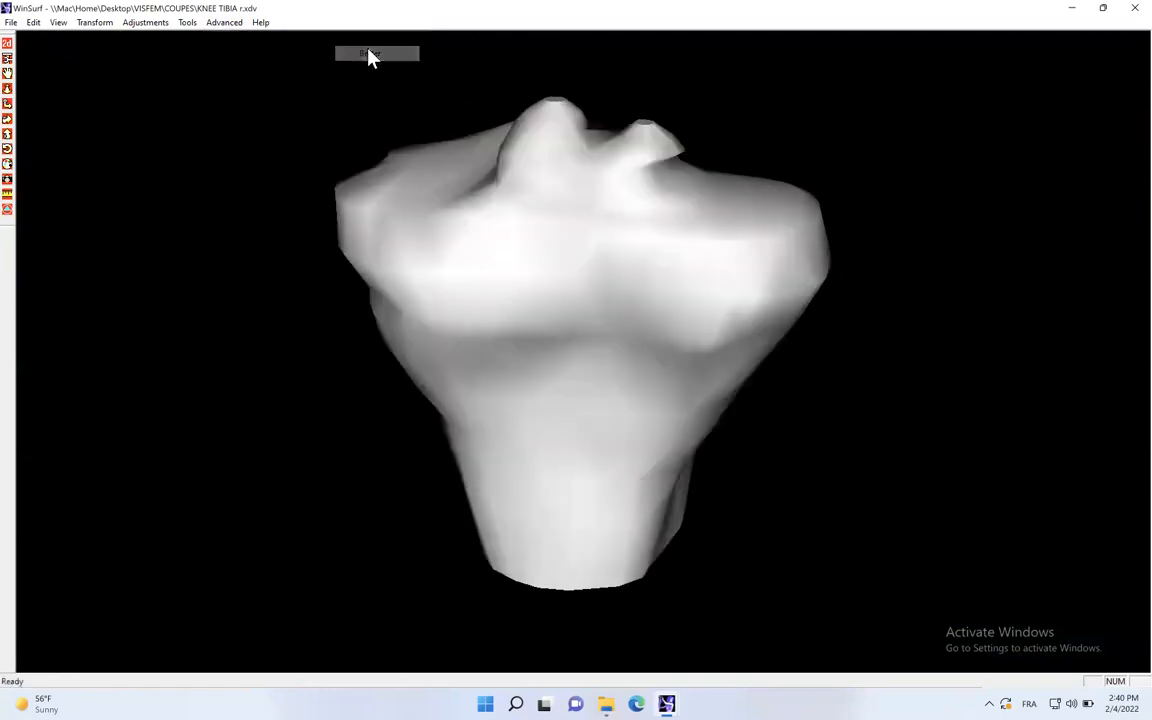
left_click_drag(533, 190, 437, 213)
left_click_drag(625, 195, 670, 125)
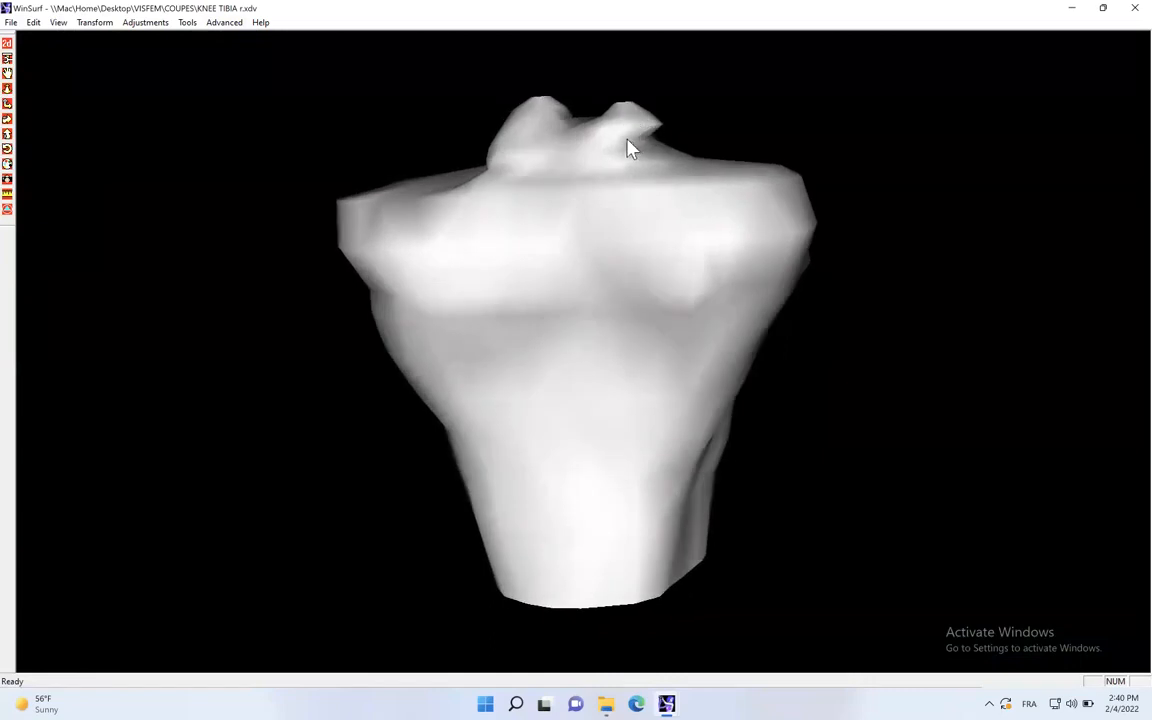
left_click_drag(656, 153, 681, 237)
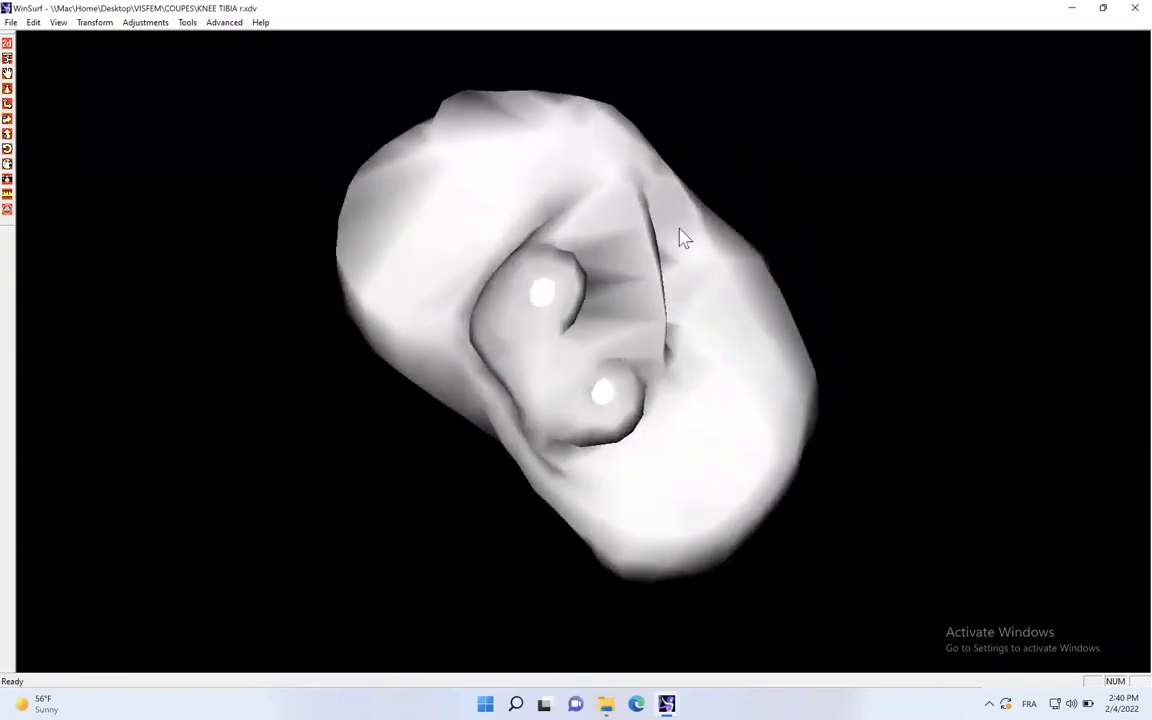
left_click_drag(581, 404, 707, 168)
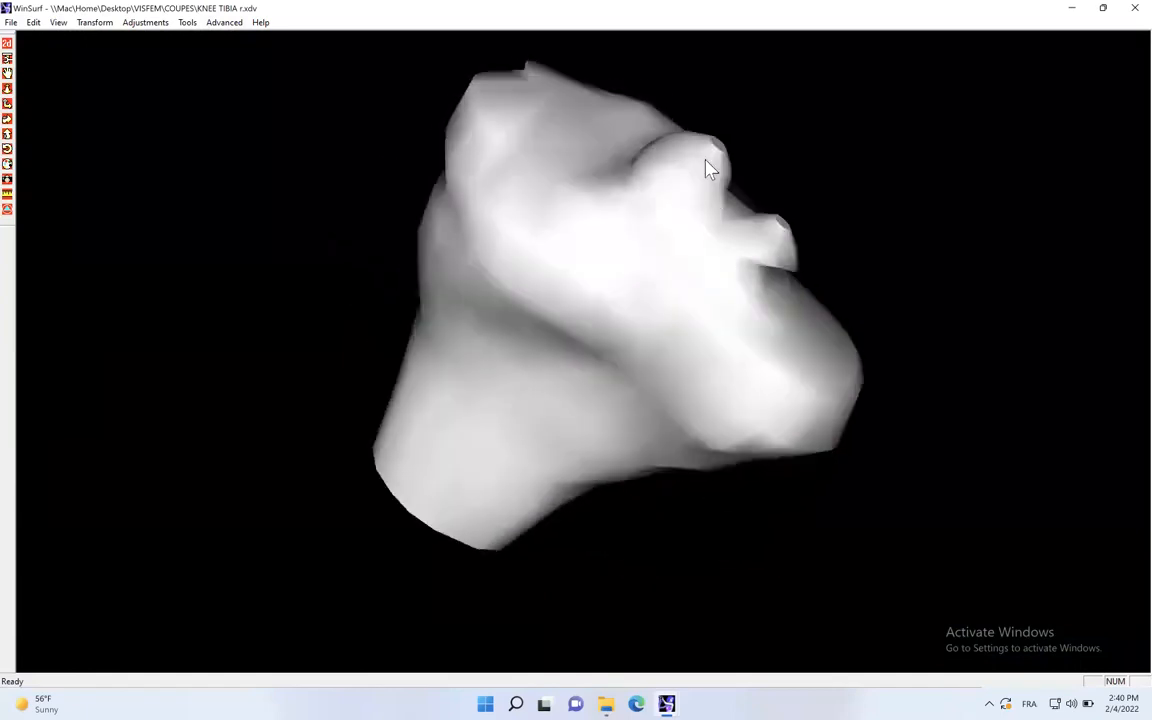
left_click_drag(582, 122, 489, 115)
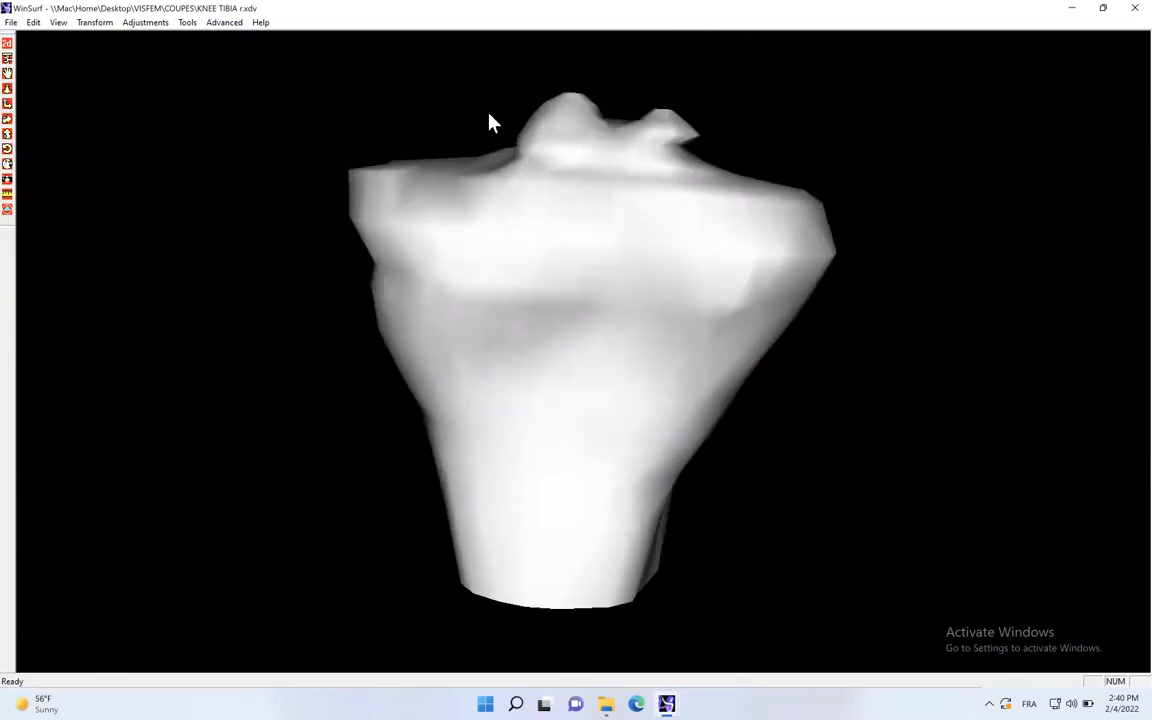
left_click(7, 44)
- Save the KNEE TIBIA r contour file and close it, keeping all changes
left_click(11, 22)
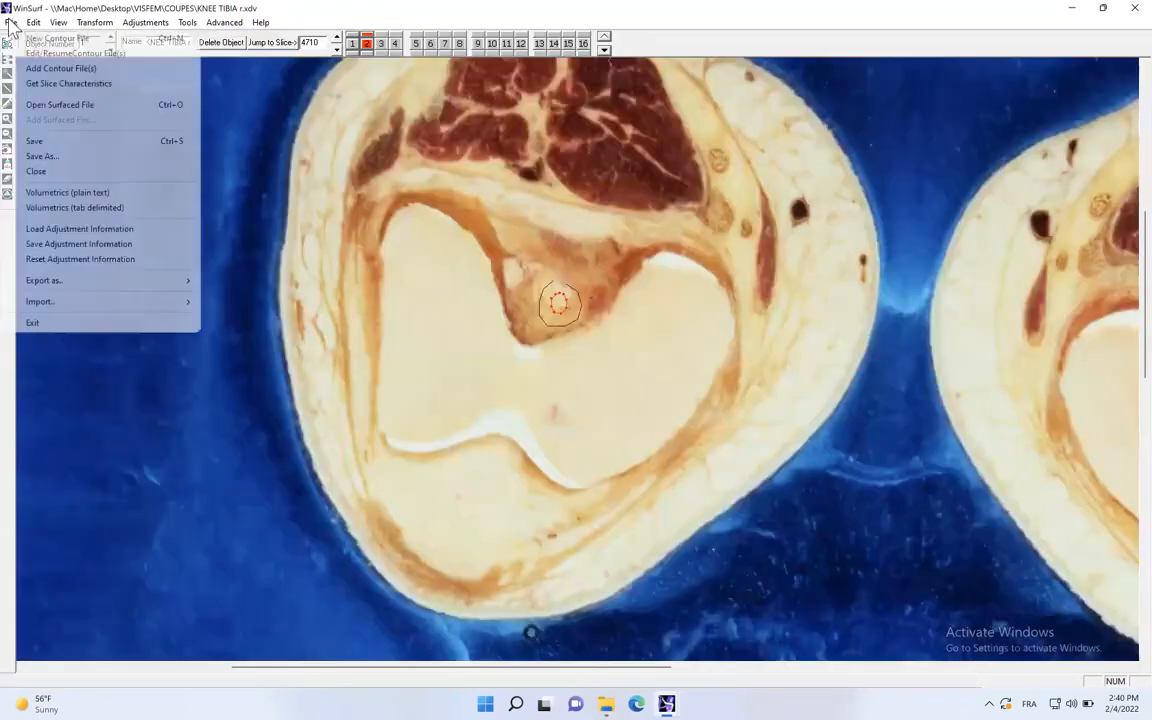
left_click(50, 143)
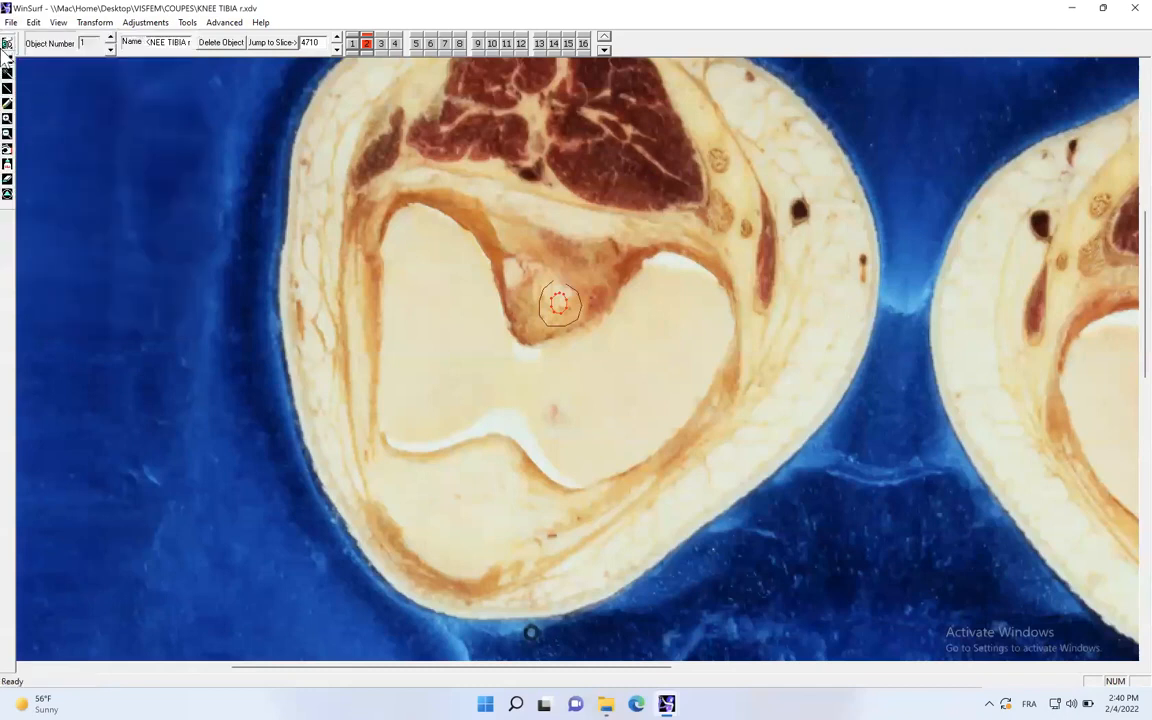
left_click(7, 43)
left_click(7, 43)
left_click(11, 22)
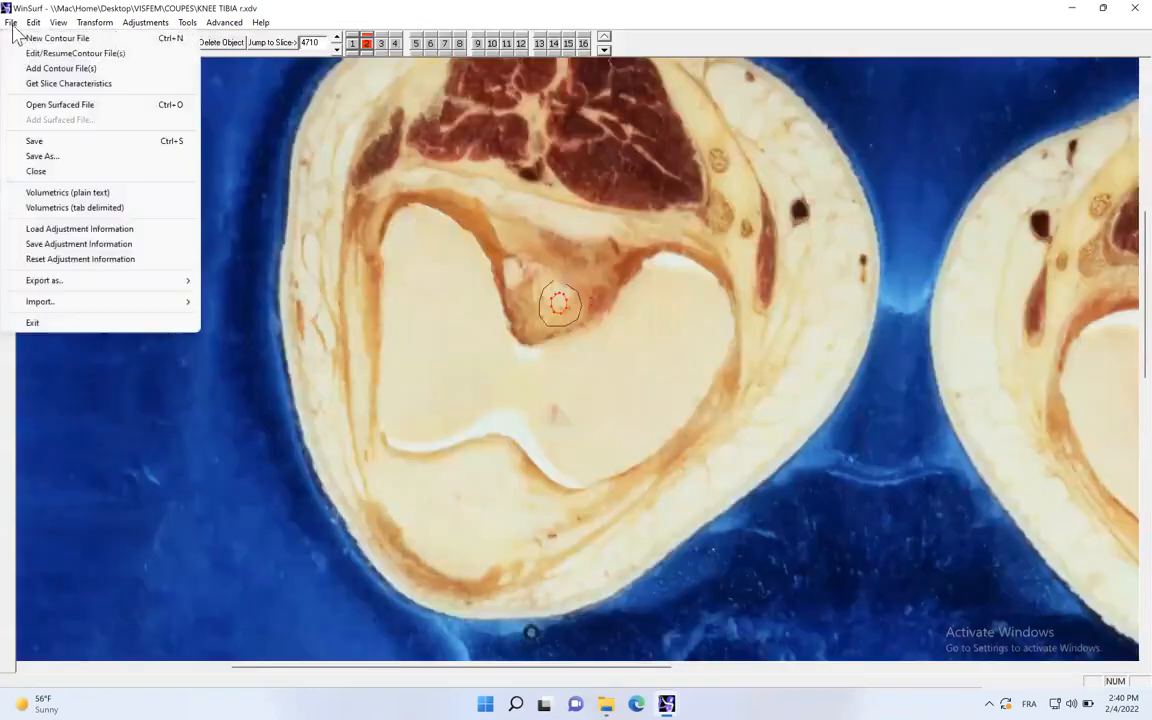
left_click(44, 176)
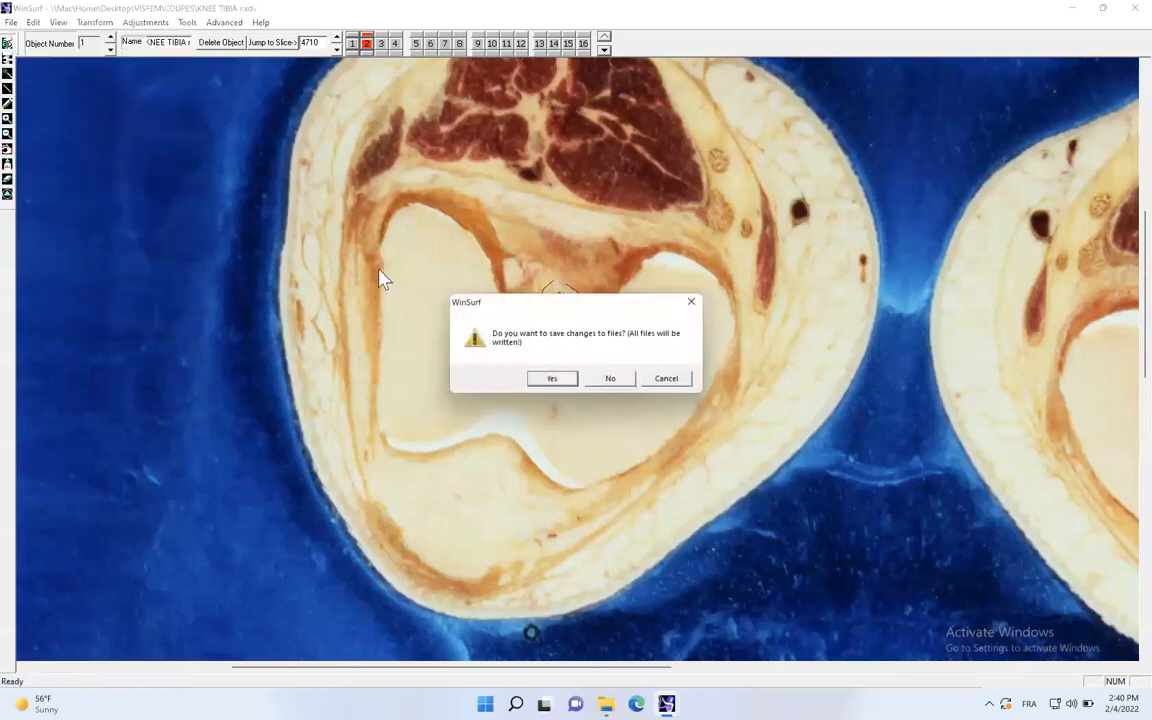
left_click(552, 379)
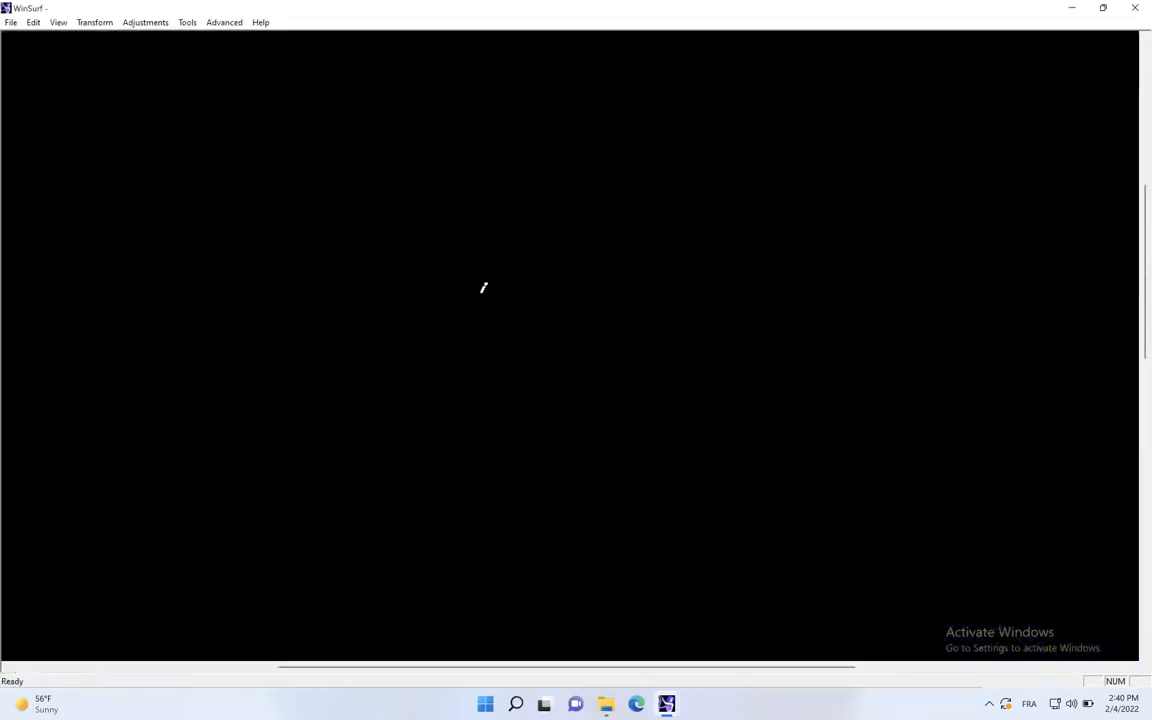
- Create a new contour file from slice image 4590.jpg in the COUPES folder and enter its slice characteristics
left_click(12, 24)
mouse_move(33, 24)
left_click(30, 38)
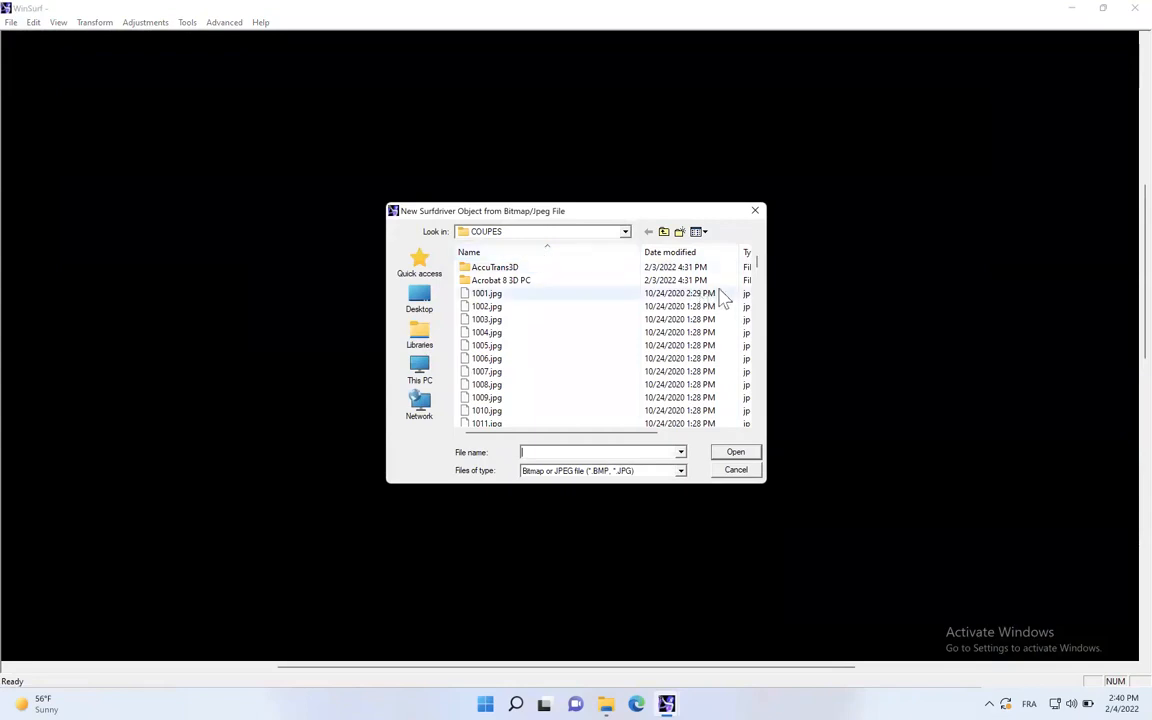
left_click_drag(757, 263, 727, 375)
scroll(622, 380, "down", 9)
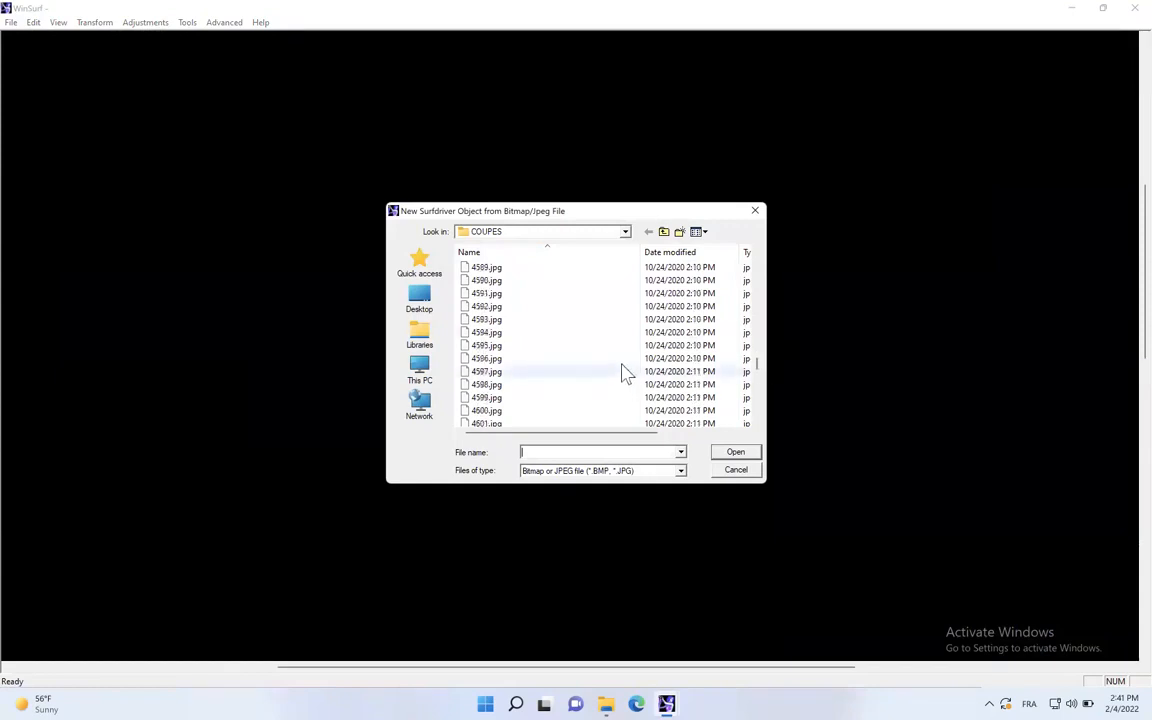
double_click(507, 320)
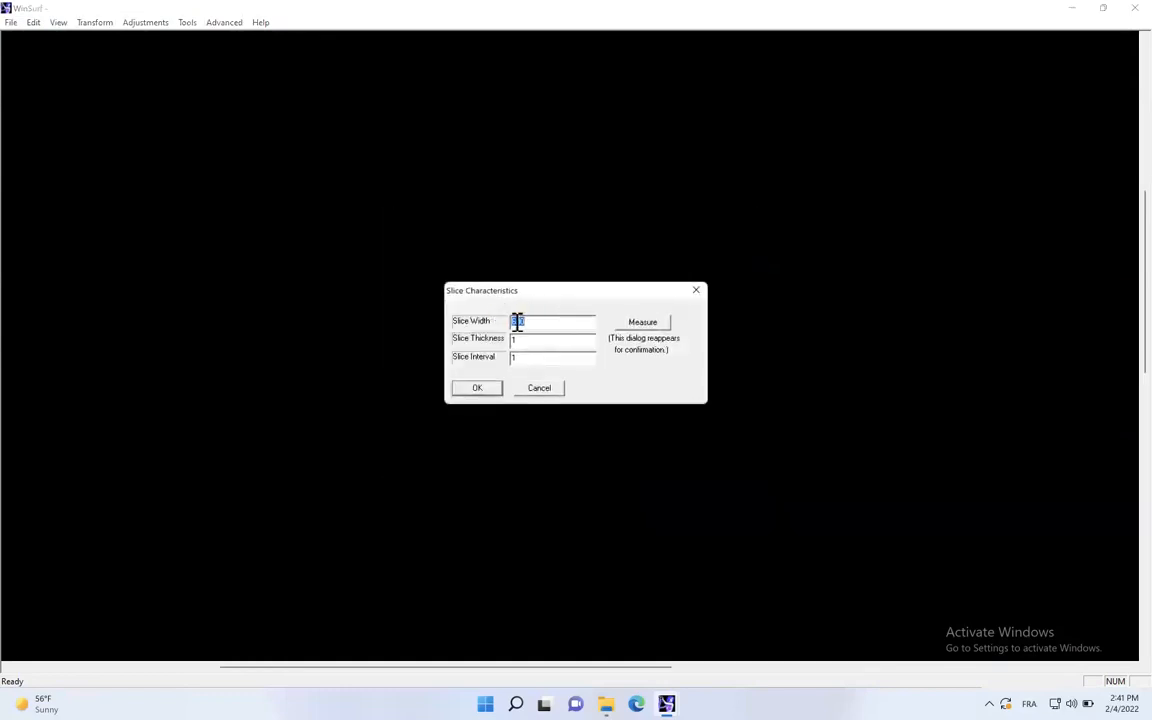
left_click(513, 322)
type("1600")
left_click(477, 388)
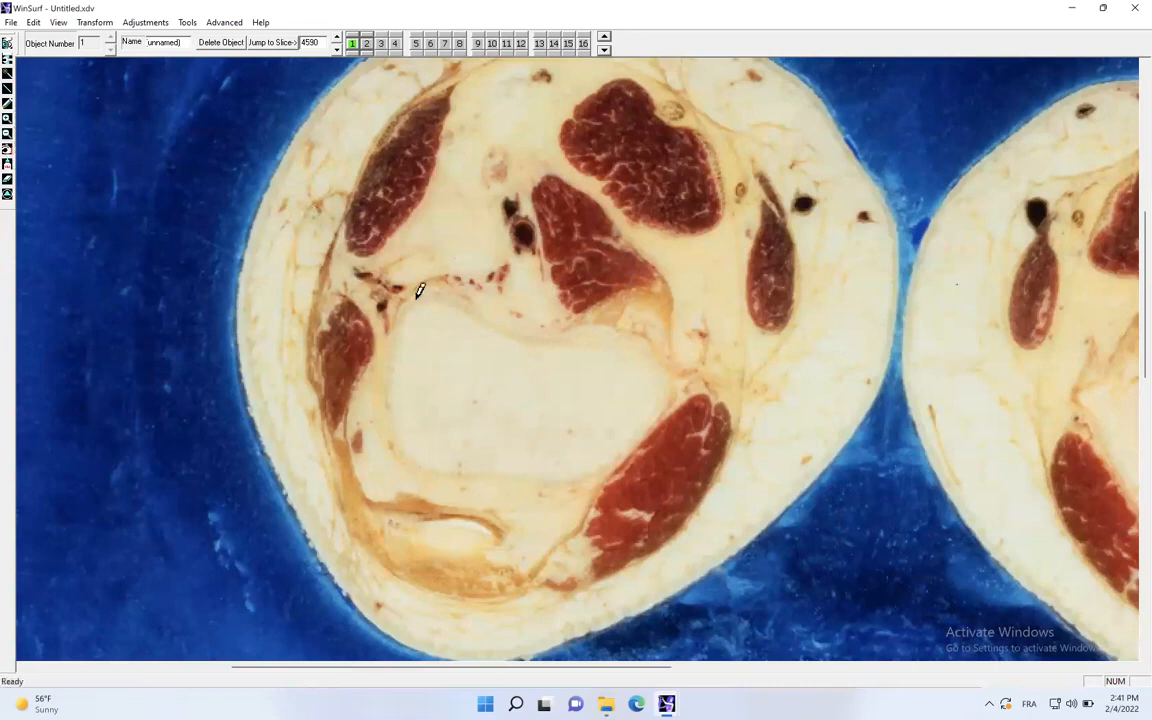
- Enlarge the patella on slice 4590, activate contour 5 for drawing and advance to slice 4600
scroll(1132, 323, "down", 3)
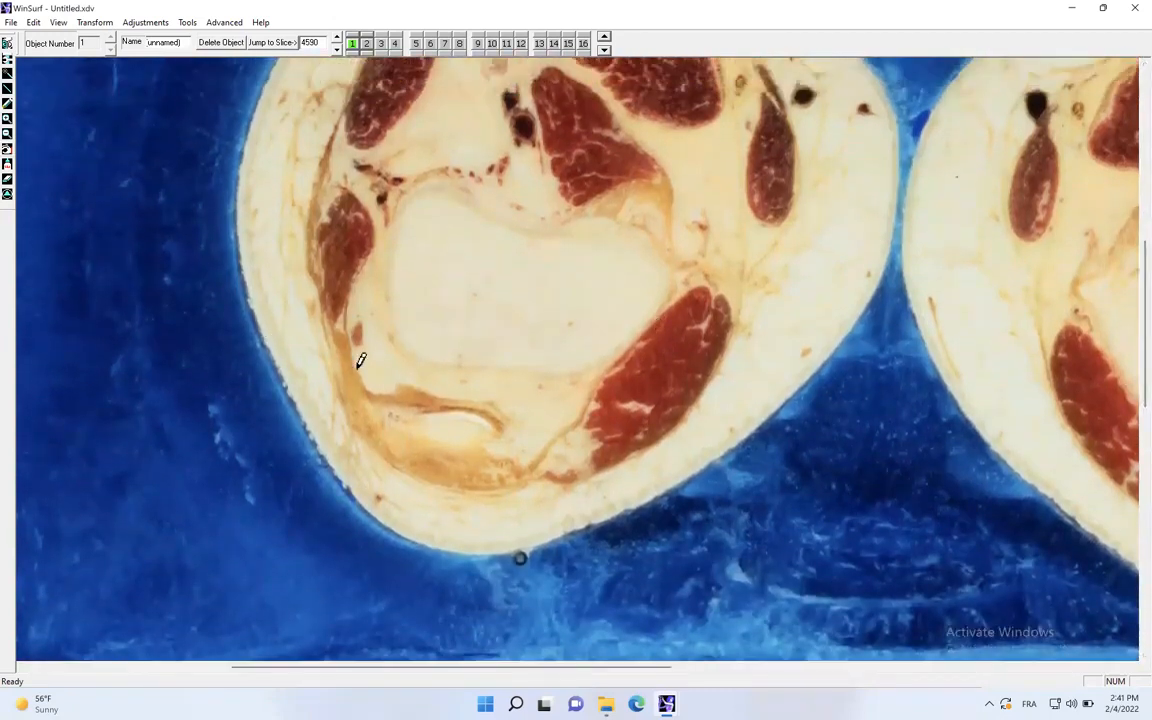
left_click(7, 118)
left_click(458, 411)
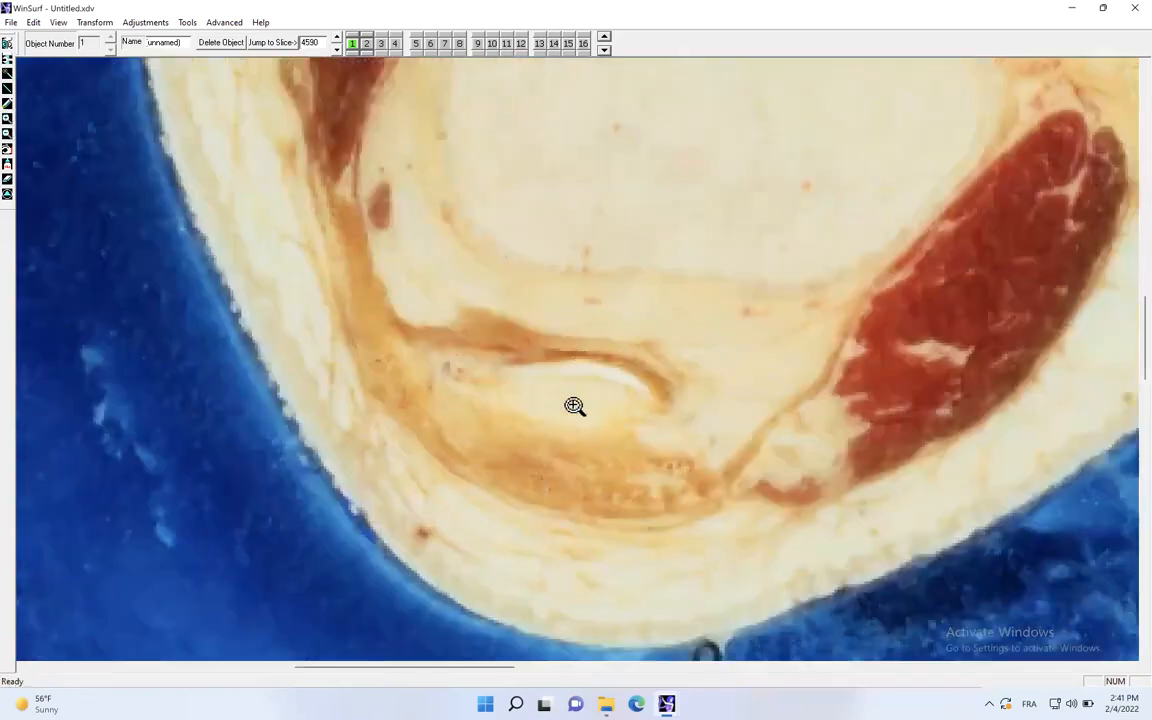
left_click(7, 103)
left_click(416, 44)
left_click_drag(625, 378, 646, 391)
left_click(337, 38)
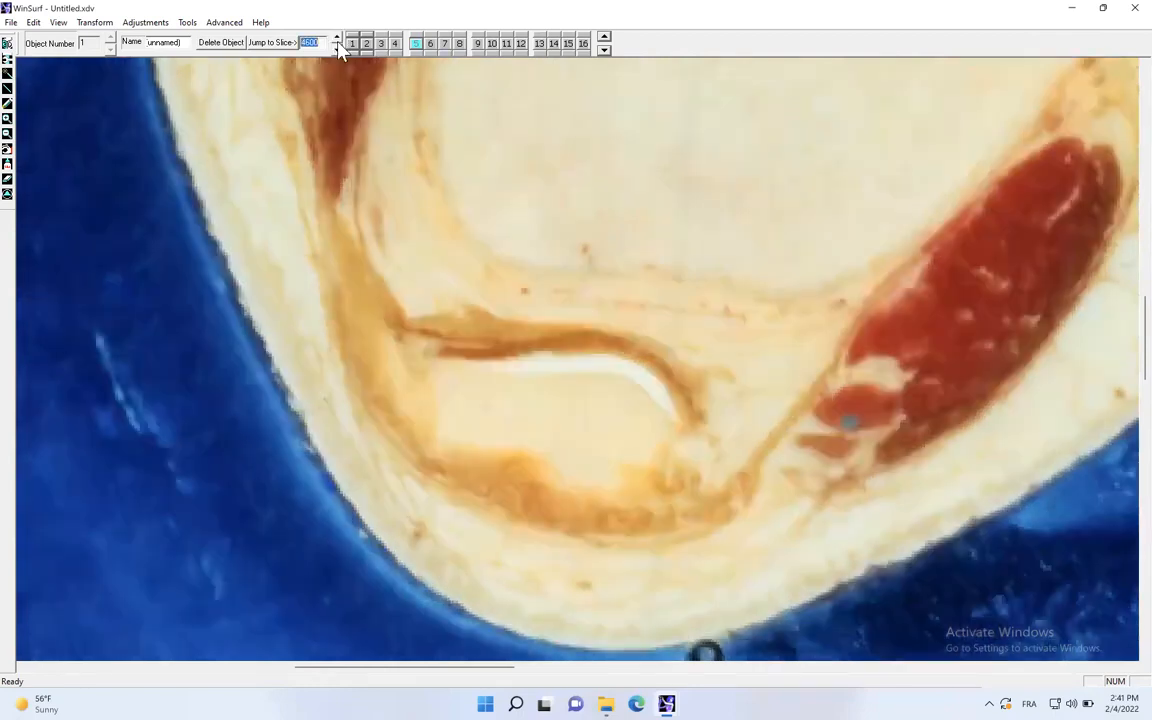
- Follow the patella's outline with contour 5 on slice 4600, and go to slice 4580 with the neighbouring contour guide switched
mouse_move(567, 373)
left_mouse_down()
mouse_move(613, 374)
mouse_move(672, 407)
left_mouse_up()
left_click_drag(539, 487, 594, 517)
mouse_move(586, 477)
left_mouse_down()
mouse_move(535, 450)
mouse_move(496, 454)
mouse_move(444, 430)
left_mouse_up()
left_click_drag(469, 360, 553, 360)
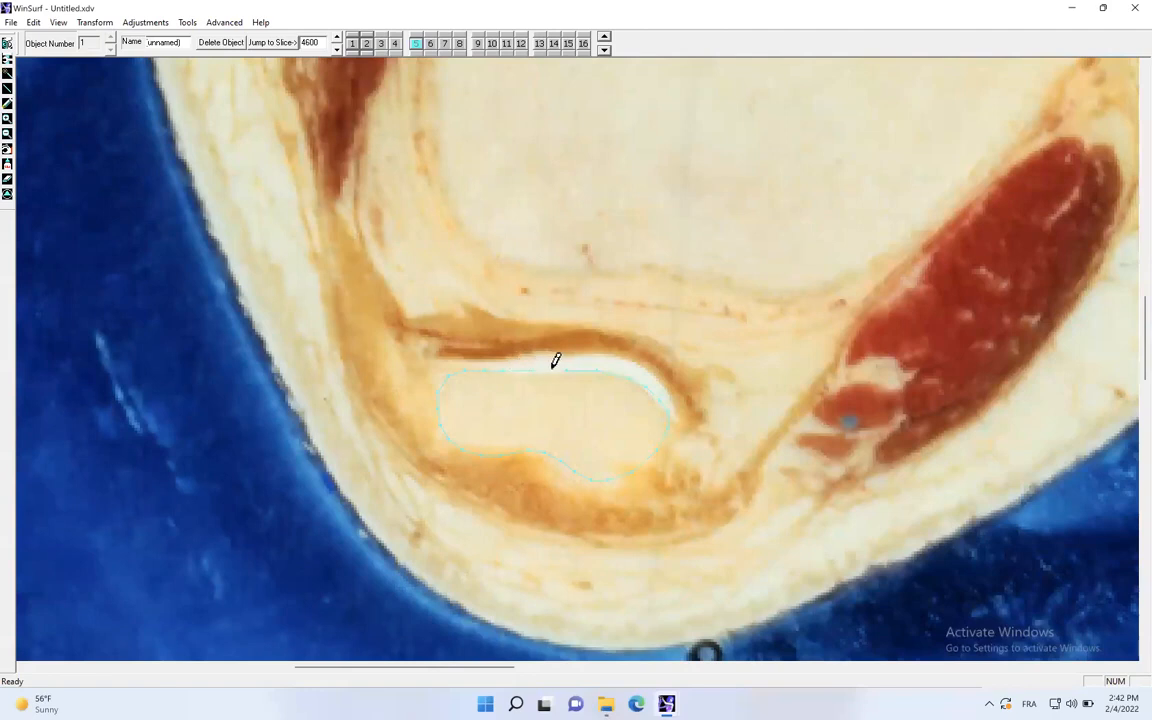
left_click(337, 44)
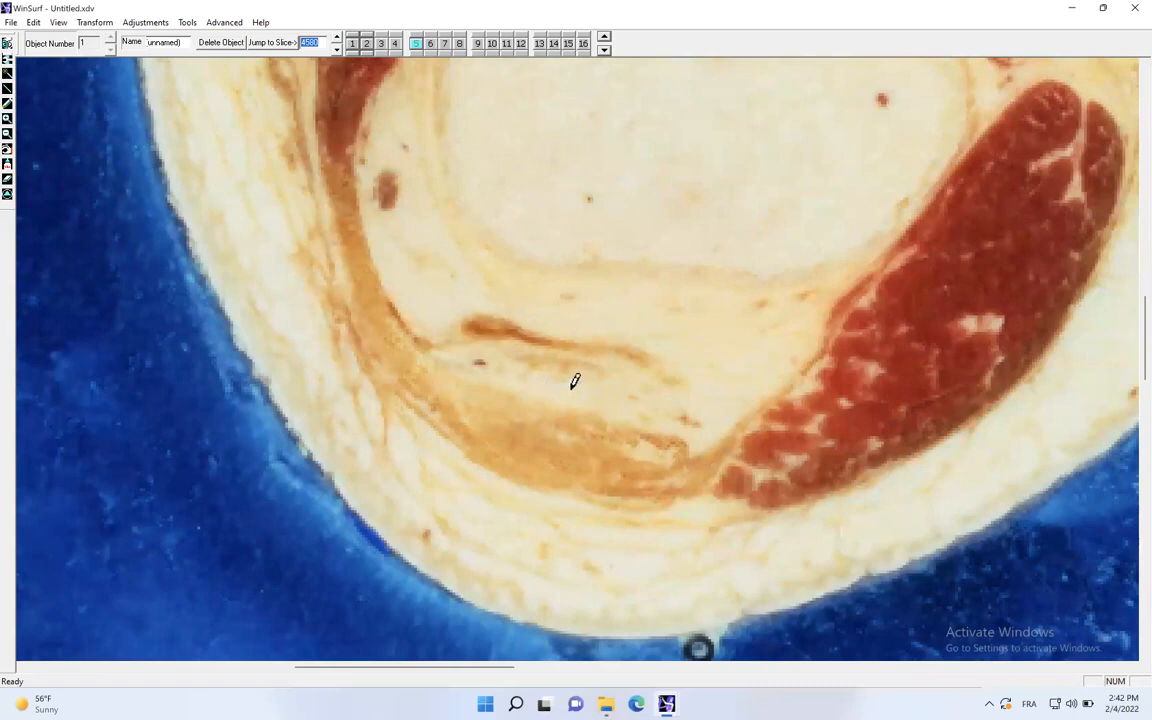
left_click(605, 43)
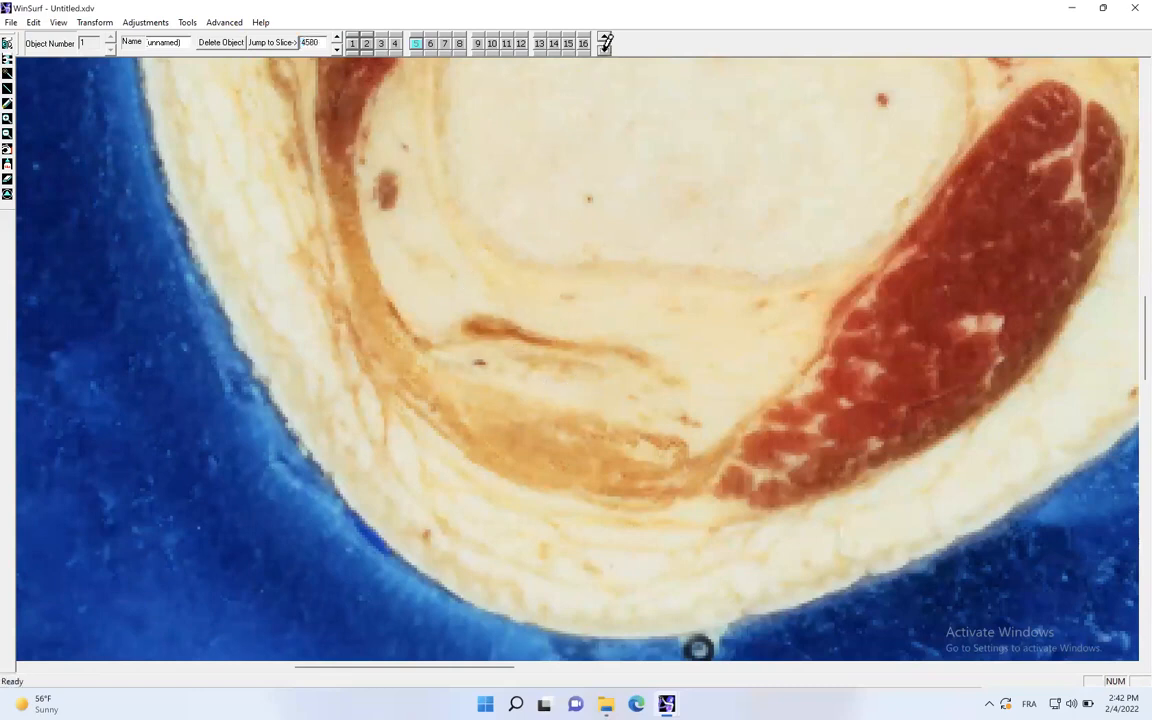
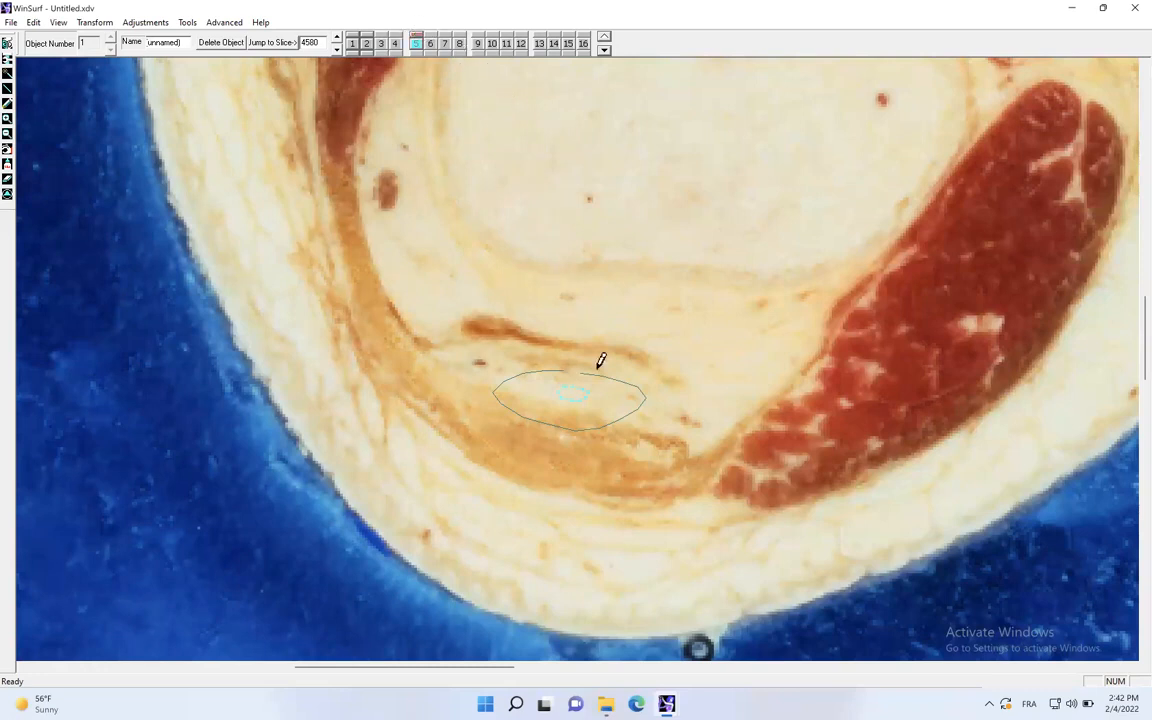
- Advance to slice 4610 and trace the patella's outline with contour 5
left_click(337, 38)
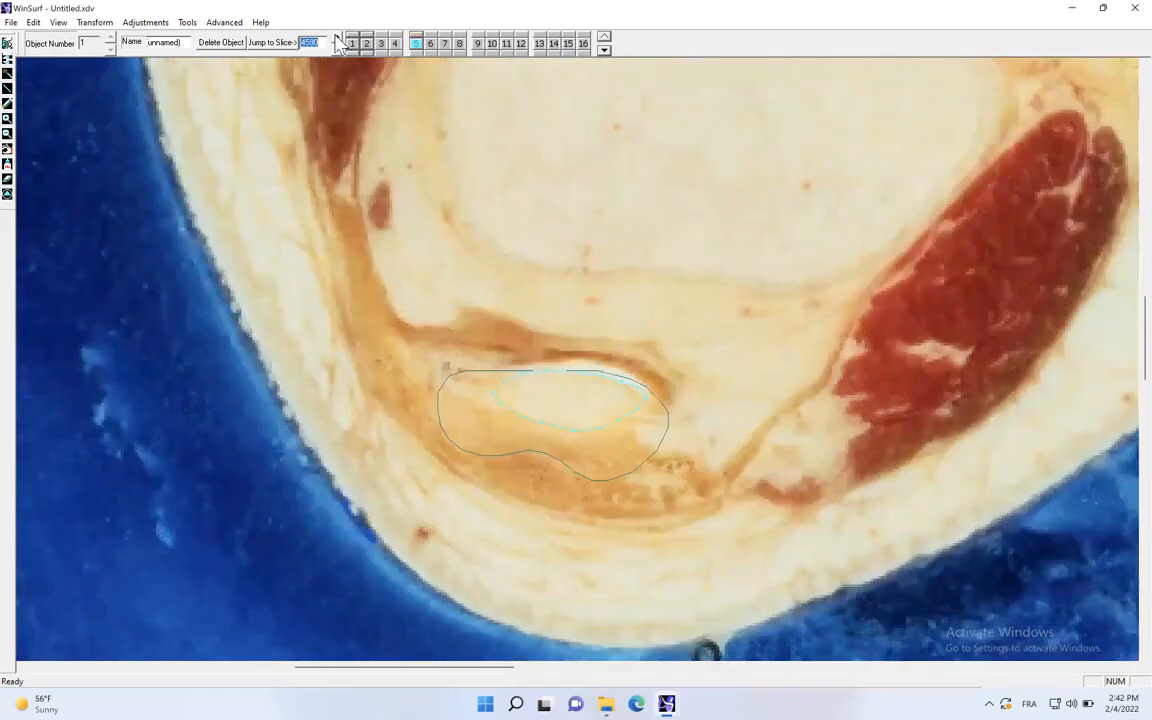
left_click(337, 38)
left_click(337, 38)
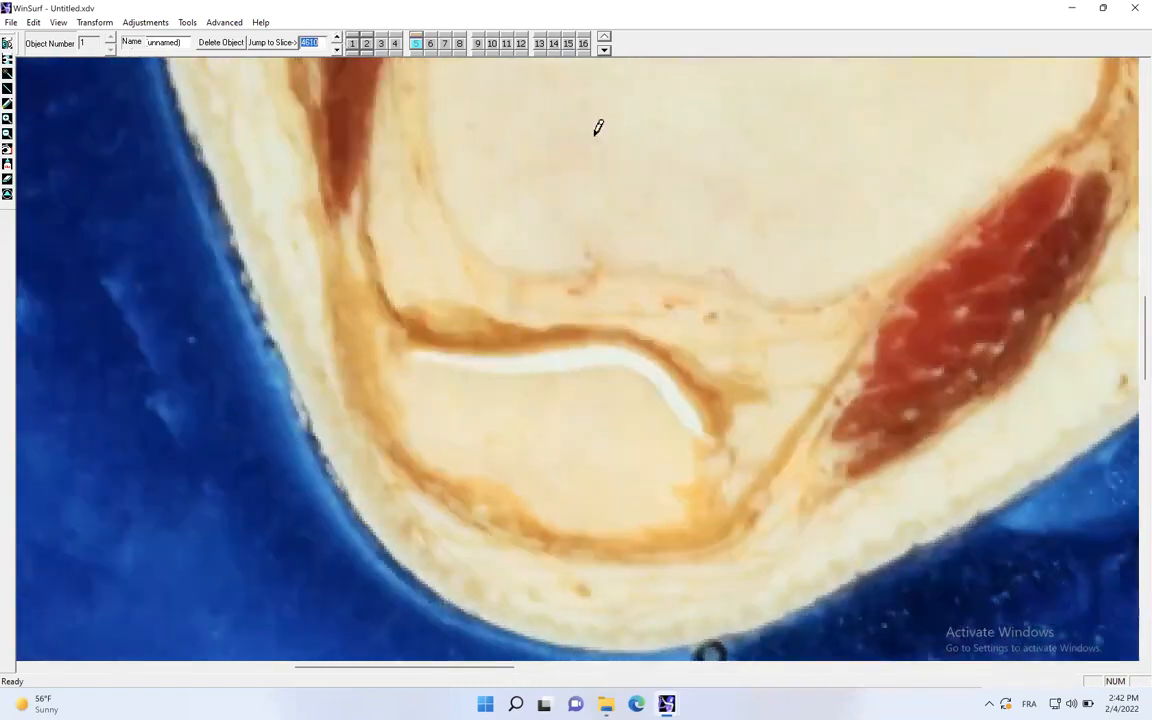
mouse_move(556, 360)
left_mouse_down()
mouse_move(643, 368)
mouse_move(708, 437)
mouse_move(702, 489)
mouse_move(649, 517)
left_mouse_up()
mouse_move(400, 394)
left_mouse_down()
mouse_move(427, 364)
mouse_move(532, 366)
left_mouse_up()
- Outline the patella with contour 5 on slice 4630, following the bone edge below the white cartilage
left_click(336, 37)
left_click(336, 37)
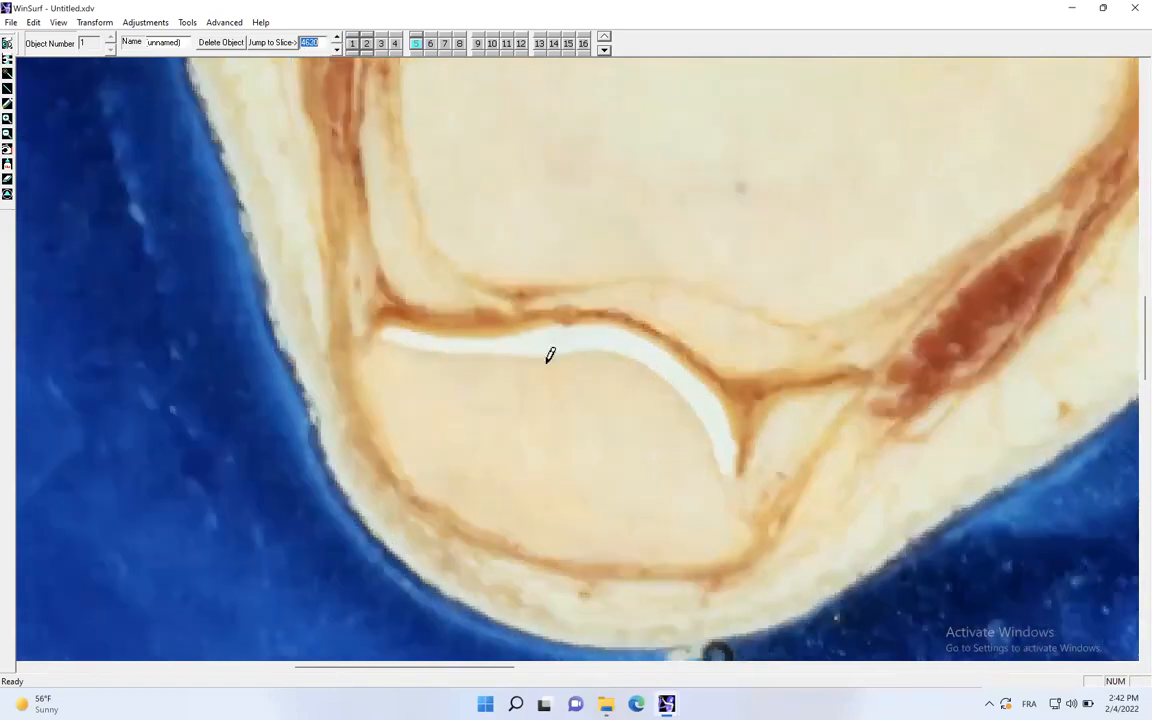
mouse_move(549, 357)
left_mouse_down()
mouse_move(591, 353)
mouse_move(679, 399)
mouse_move(741, 523)
mouse_move(716, 553)
left_mouse_up()
mouse_move(602, 545)
left_mouse_down()
mouse_move(495, 523)
mouse_move(430, 473)
left_mouse_up()
mouse_move(394, 425)
left_mouse_down()
mouse_move(373, 365)
mouse_move(394, 342)
left_mouse_up()
- Skip ahead to slice 4660 and draw contour 5 around the patella, leaving out the cartilage
left_click(336, 37)
left_click(336, 36)
left_click(336, 36)
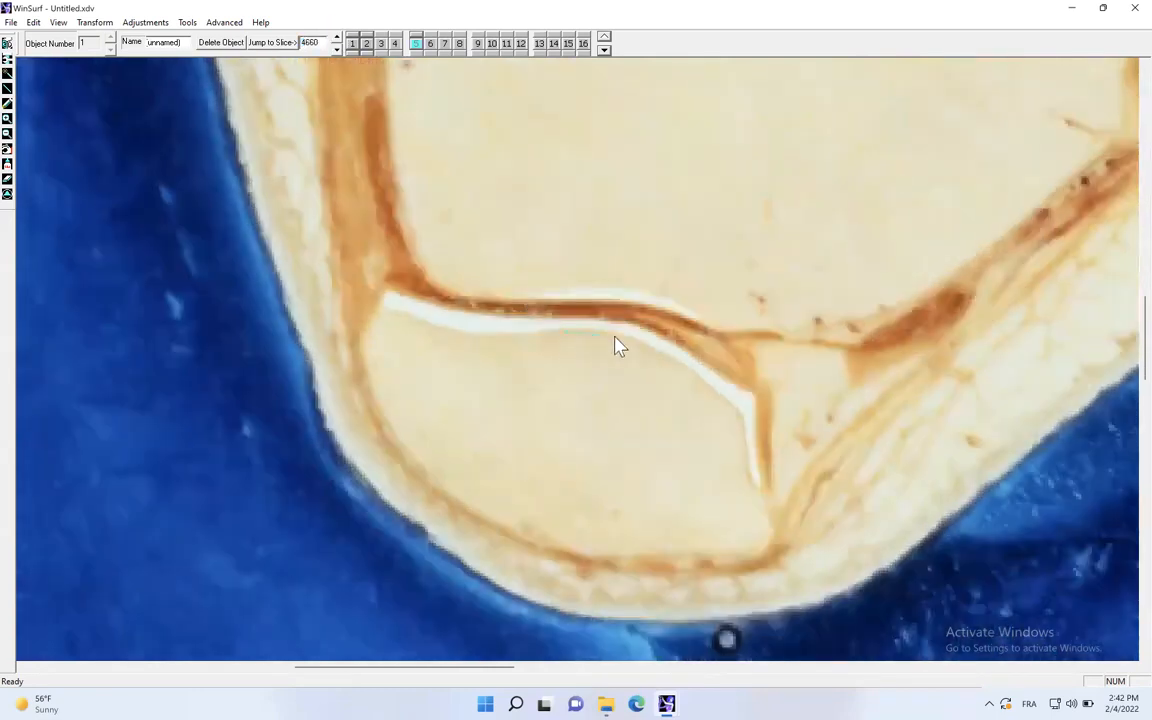
mouse_move(760, 512)
left_mouse_down()
mouse_move(735, 547)
mouse_move(571, 548)
mouse_move(490, 515)
left_mouse_up()
mouse_move(420, 456)
left_mouse_down()
mouse_move(379, 413)
mouse_move(362, 350)
mouse_move(382, 322)
mouse_move(550, 330)
left_mouse_up()
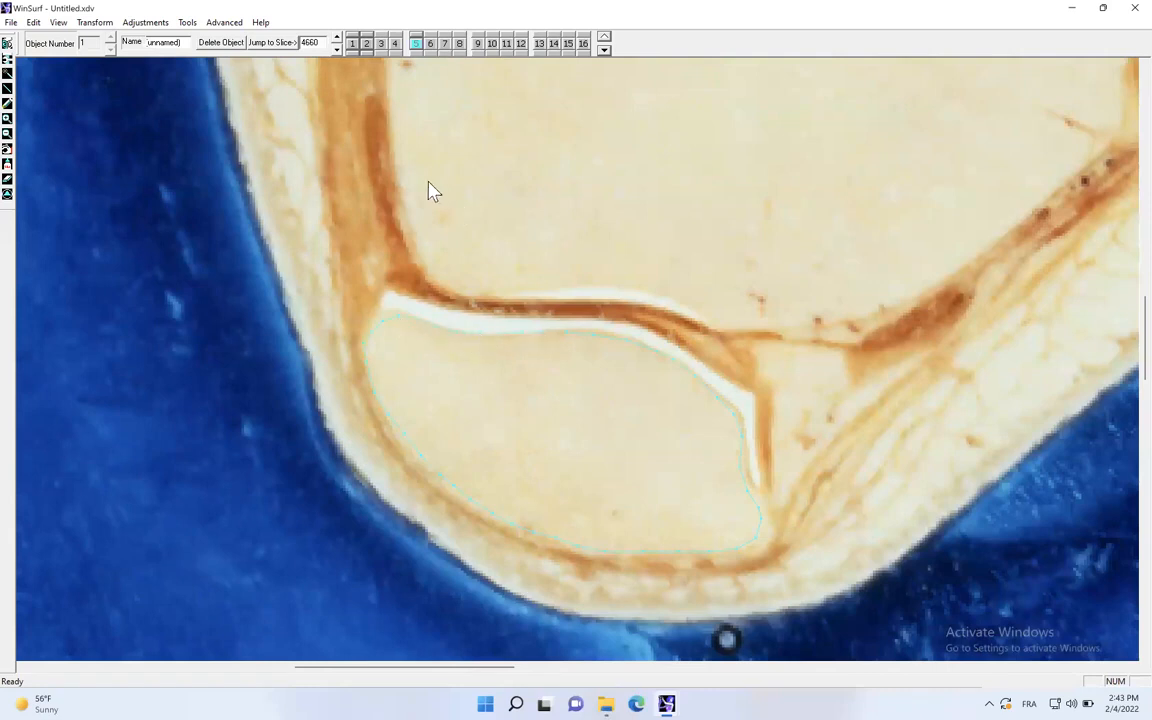
- Go to slice 4680 and trace the patella with contour 5
left_click(336, 38)
left_click(337, 39)
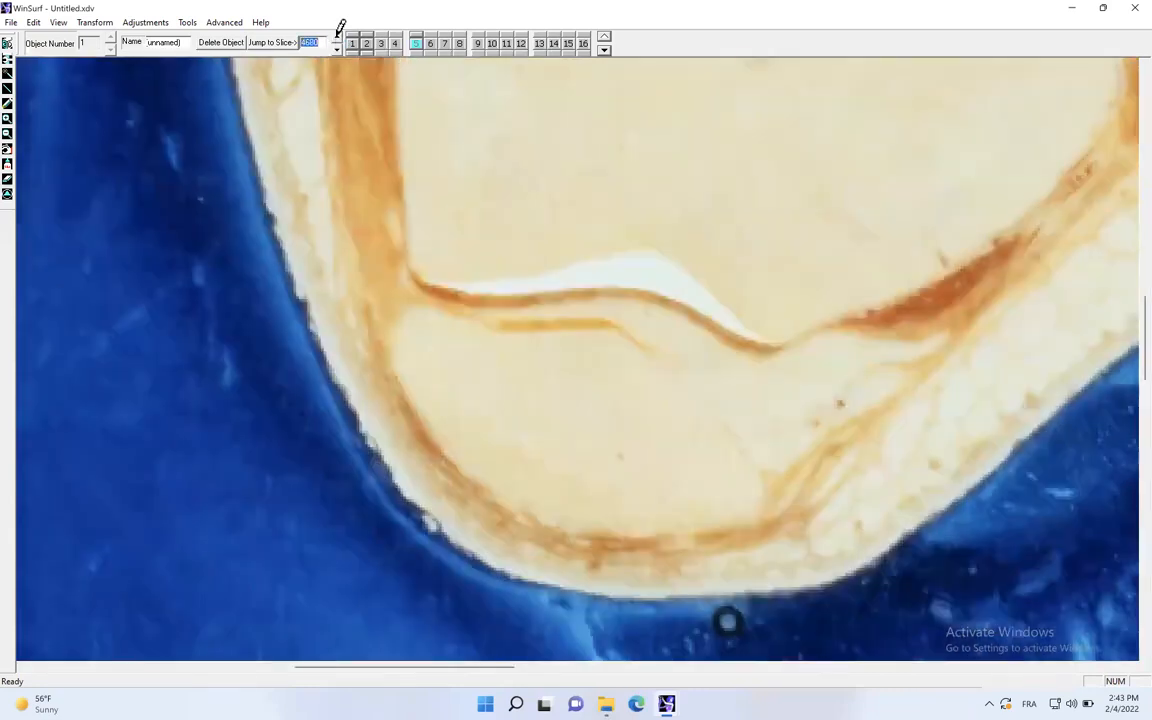
mouse_move(549, 326)
left_mouse_down()
mouse_move(635, 339)
mouse_move(687, 379)
left_mouse_up()
mouse_move(769, 461)
left_mouse_down()
mouse_move(756, 504)
mouse_move(668, 522)
mouse_move(576, 524)
mouse_move(474, 470)
left_mouse_up()
mouse_move(419, 421)
left_mouse_down()
mouse_move(394, 356)
mouse_move(435, 311)
mouse_move(530, 323)
left_mouse_up()
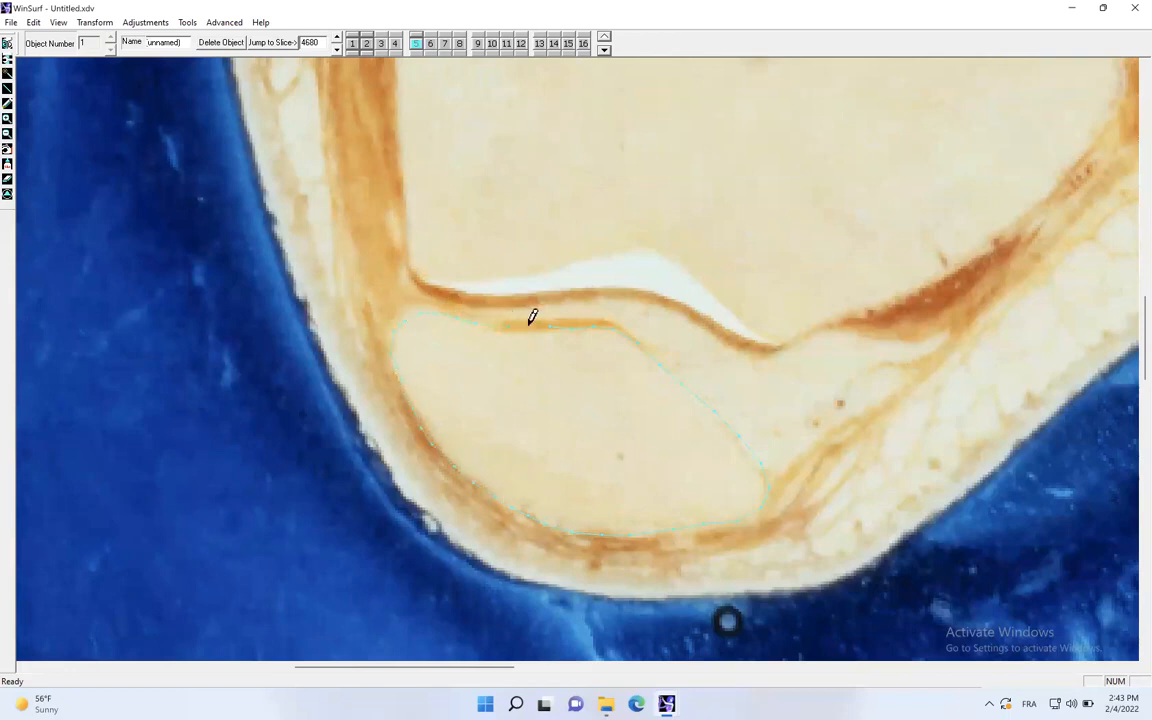
- Move to slice 4700 and draw contour 5 around the shrinking patella
left_click(336, 37)
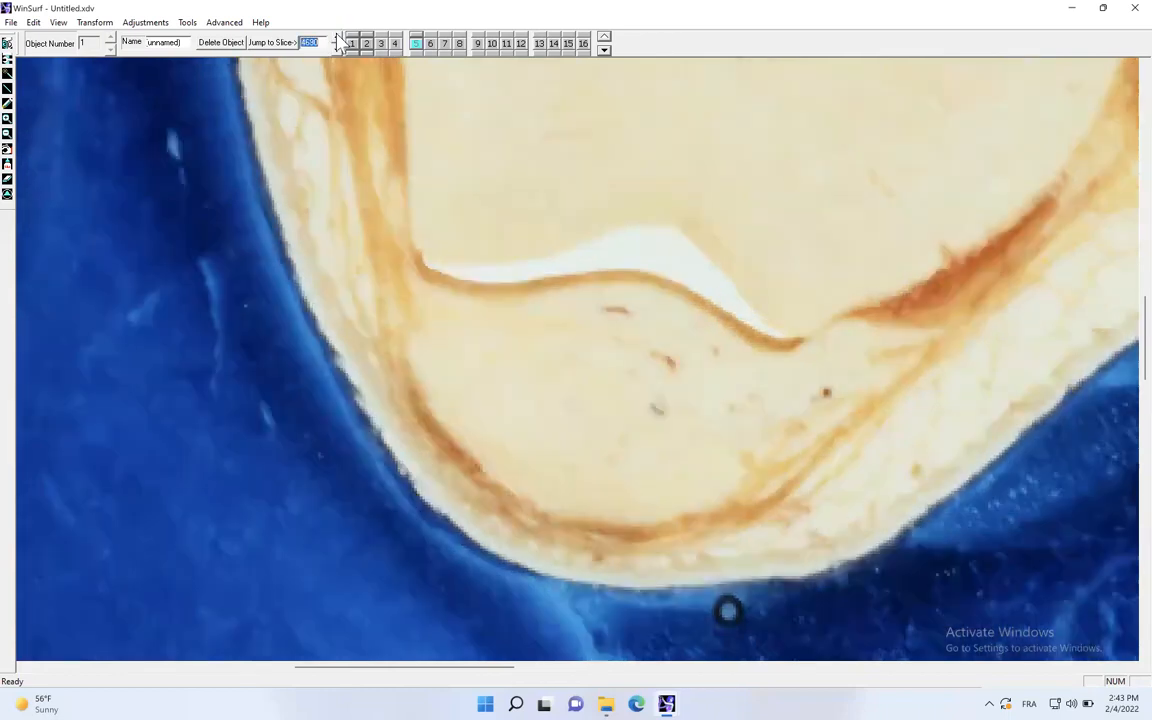
left_click(337, 37)
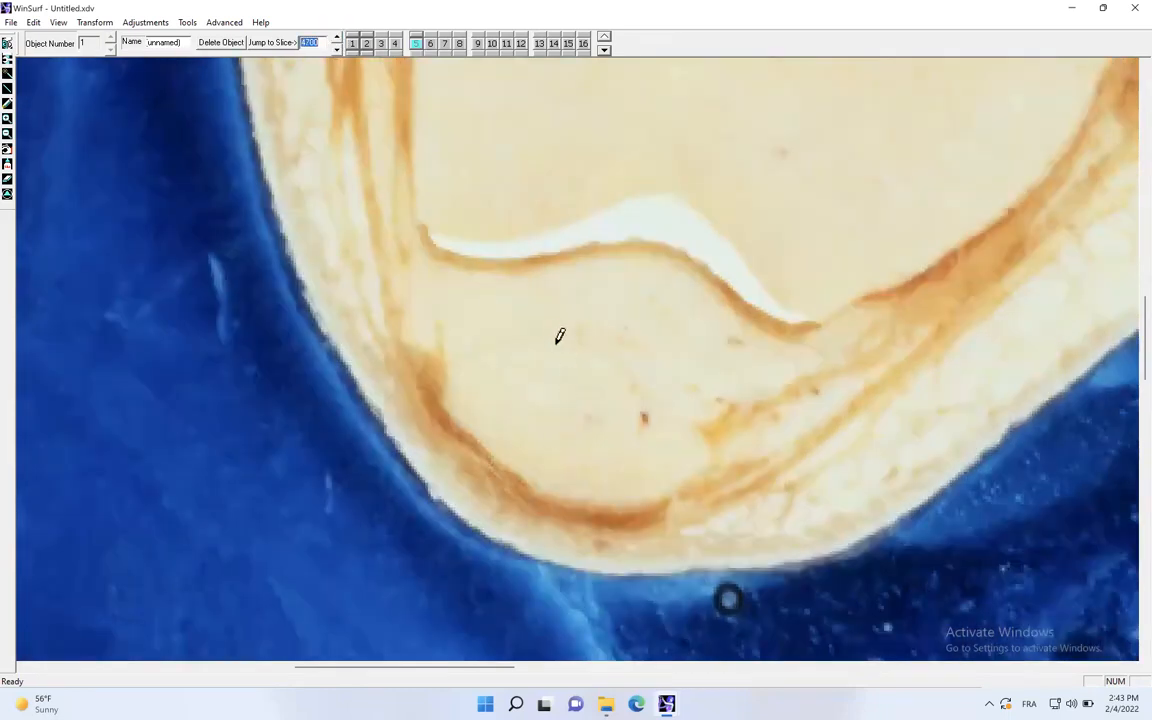
mouse_move(554, 332)
left_mouse_down()
mouse_move(588, 336)
mouse_move(640, 378)
left_mouse_up()
mouse_move(706, 470)
left_mouse_down()
mouse_move(648, 501)
mouse_move(540, 494)
mouse_move(476, 440)
mouse_move(446, 384)
mouse_move(478, 347)
mouse_move(531, 333)
left_mouse_up()
- Preview slice 4720, outline the patella with contour 5 on slice 4710, and return to slice 4700
left_click(336, 36)
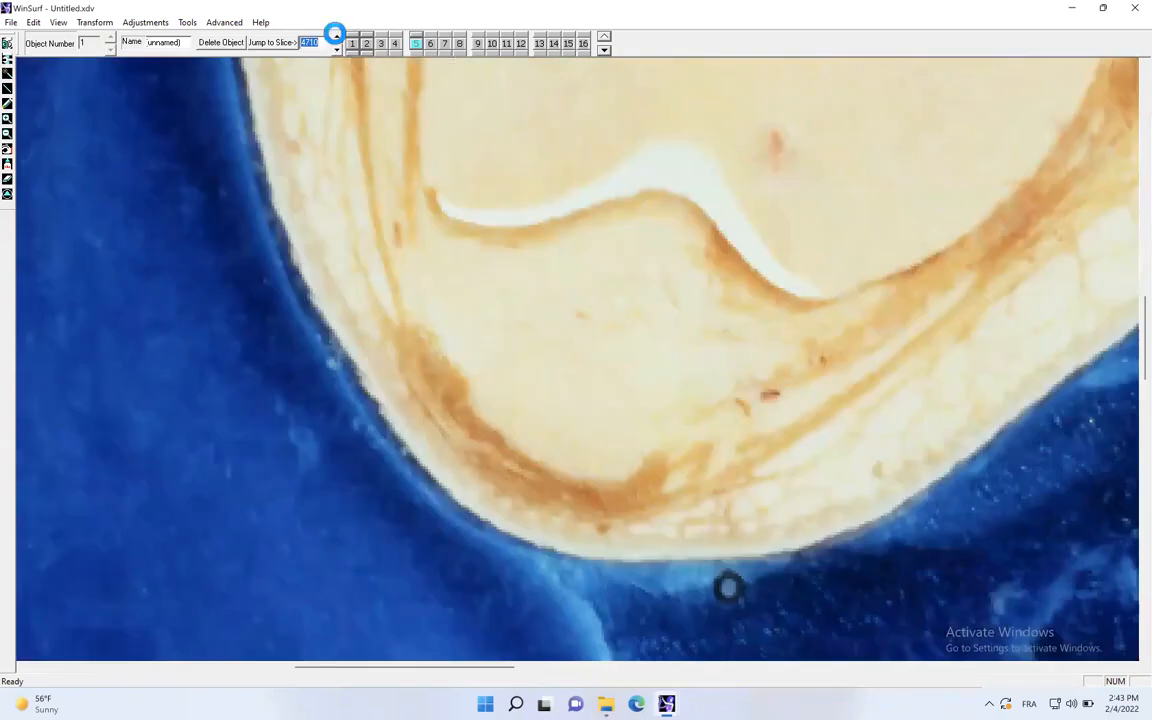
left_click(336, 36)
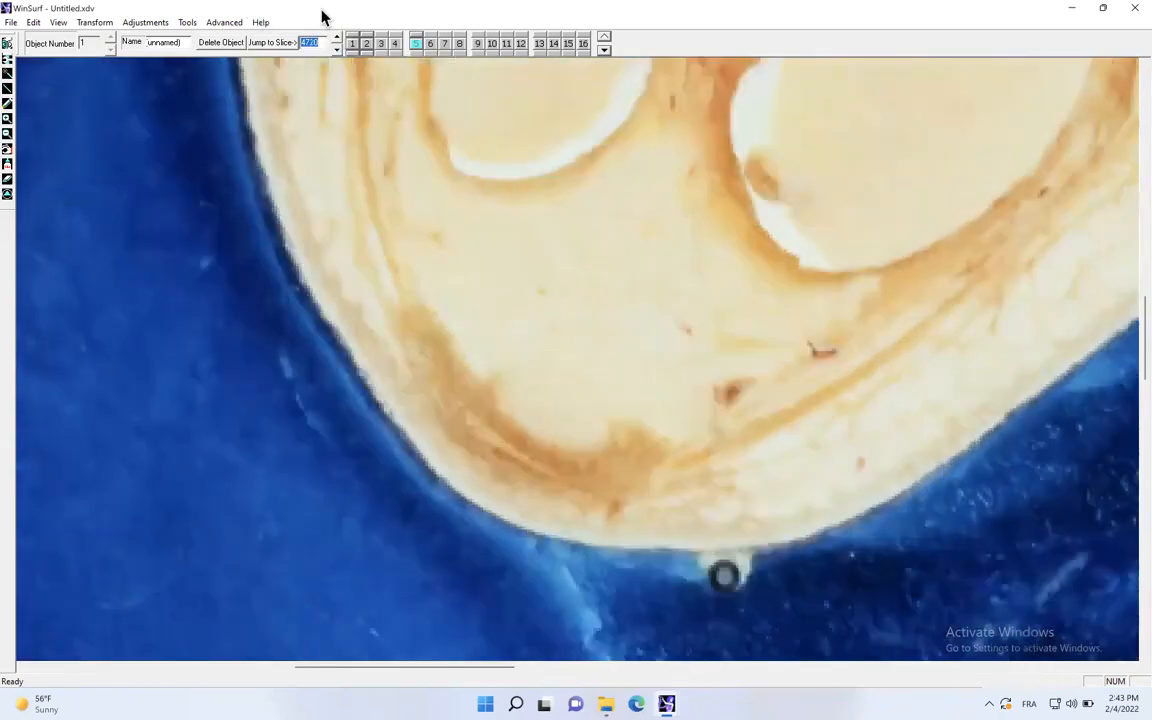
left_click(336, 49)
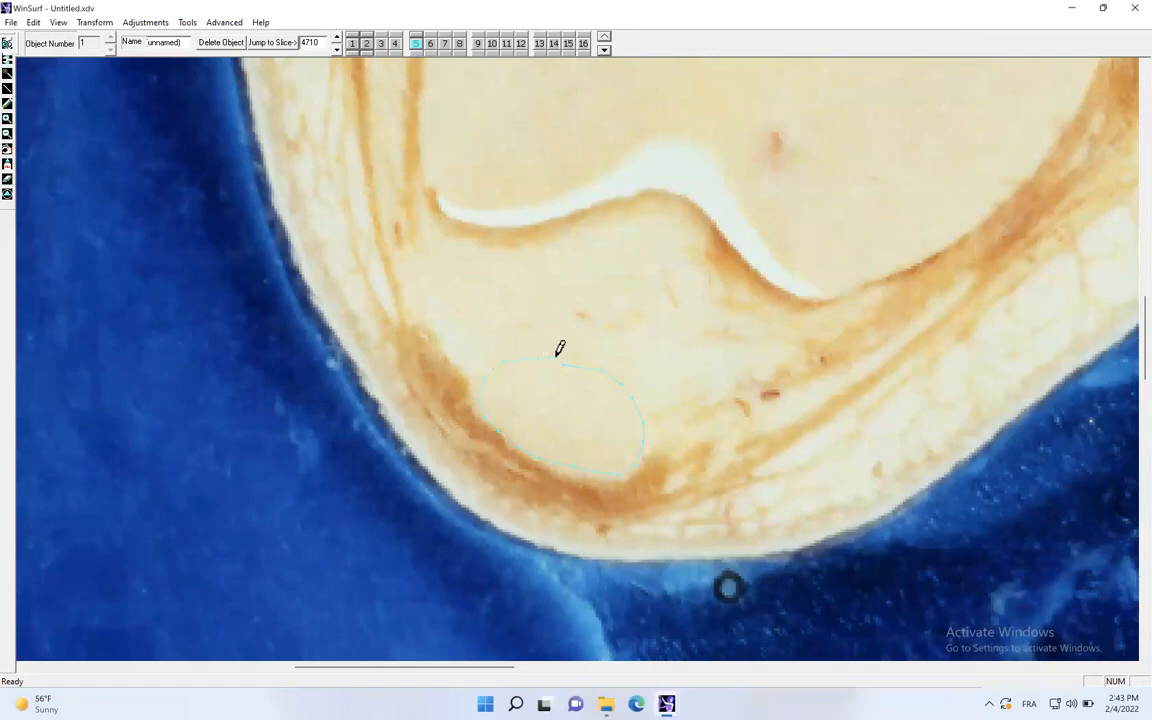
left_click(13, 142)
left_click(336, 49)
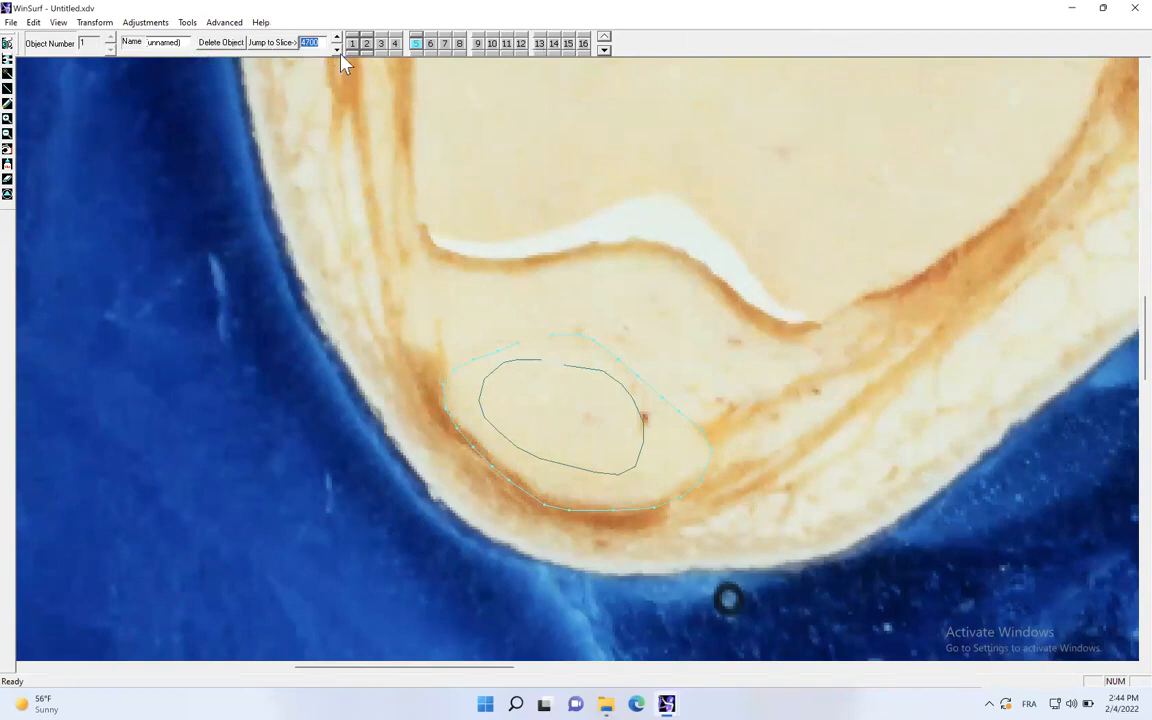
- Restore the maximized window, reposition it on the desktop and enlarge it to nearly fill the screen
double_click(856, 18)
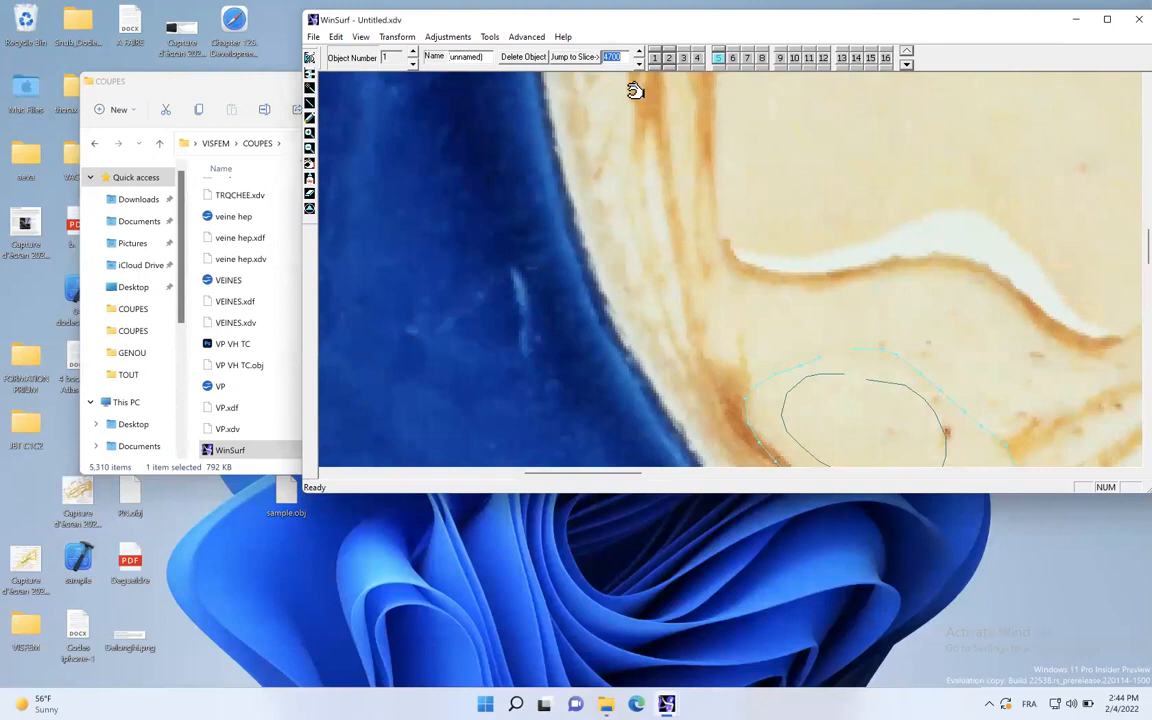
left_click_drag(918, 24, 725, 58)
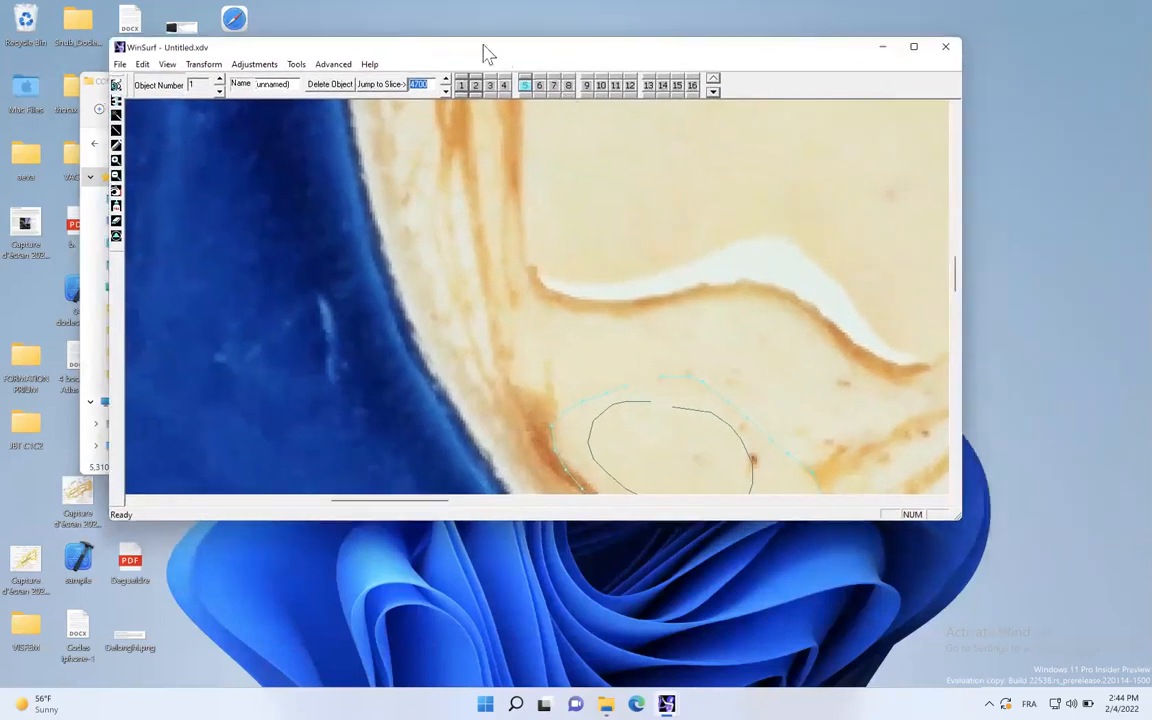
left_click_drag(515, 50, 438, 33)
left_click_drag(884, 502, 1107, 673)
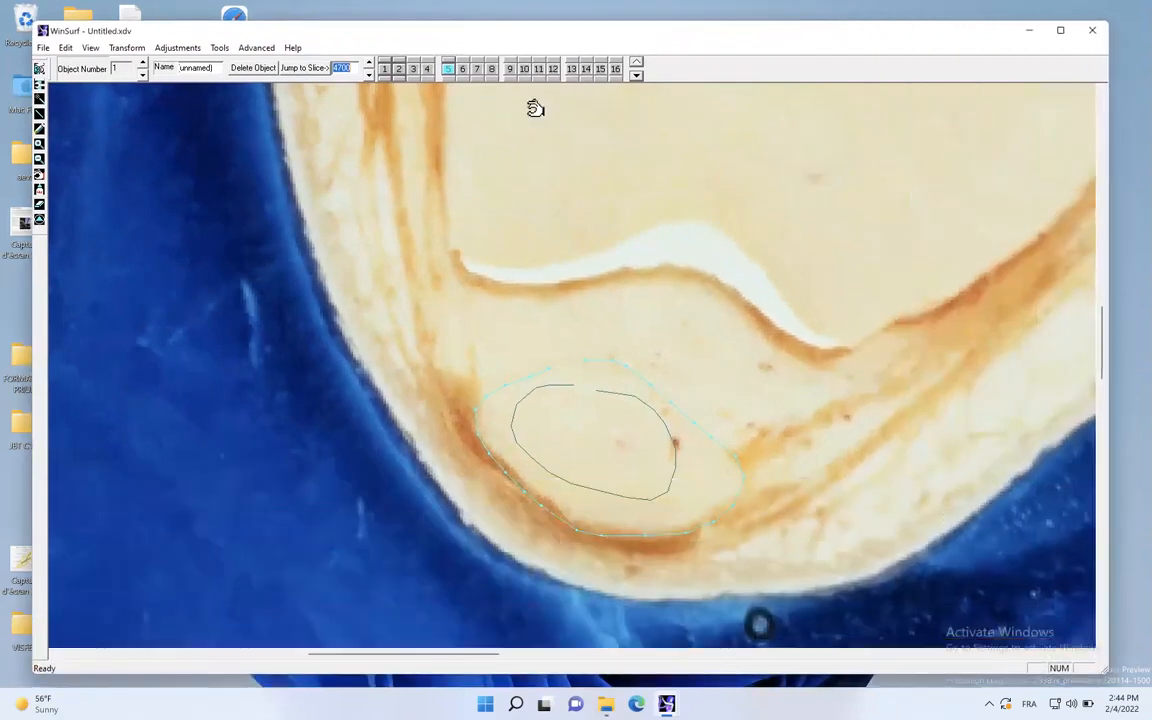
- Trace the patella's tip with contour 5 on slice 4720, then check slice 4730 and return to 4720
left_click(368, 63)
left_click(368, 63)
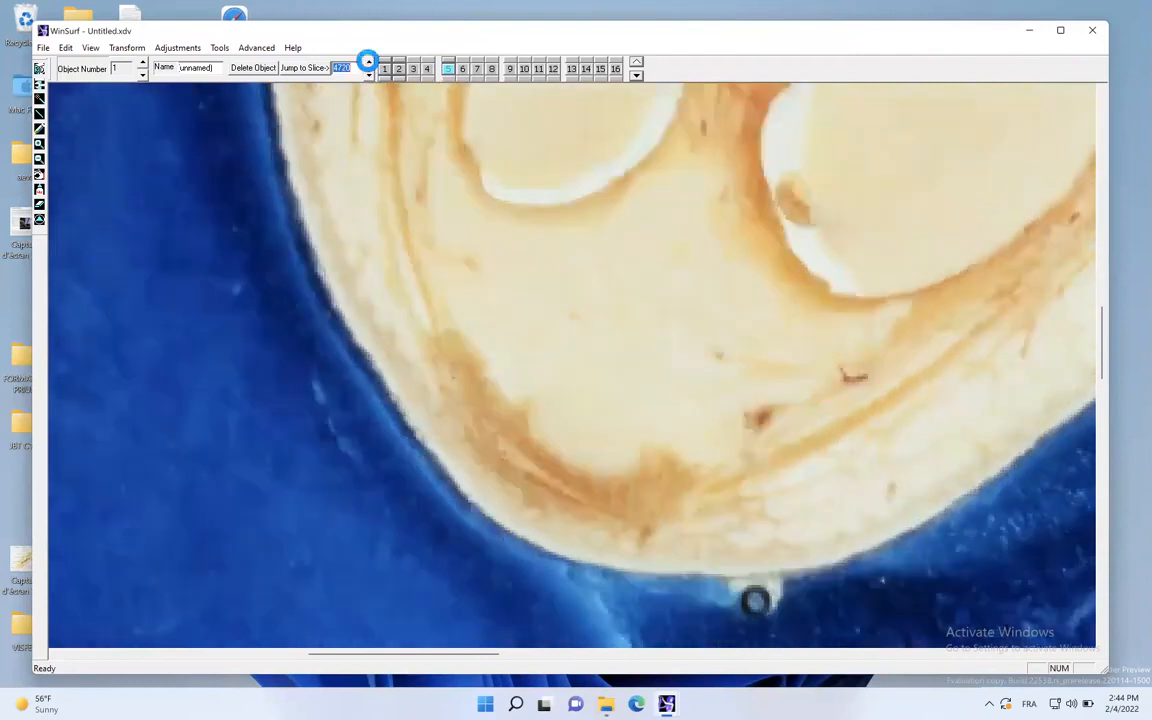
left_click(39, 129)
left_click(590, 388)
mouse_move(641, 433)
left_mouse_down()
mouse_move(631, 463)
mouse_move(561, 454)
mouse_move(527, 411)
mouse_move(576, 387)
left_mouse_up()
left_click(368, 64)
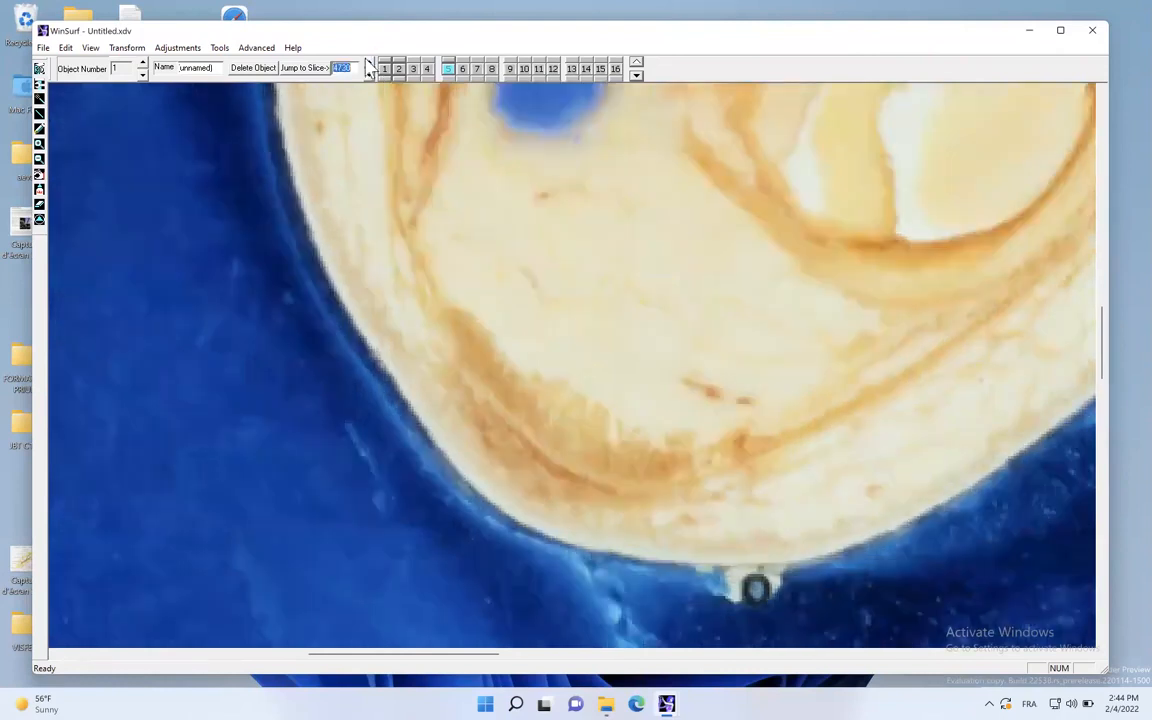
left_click(369, 76)
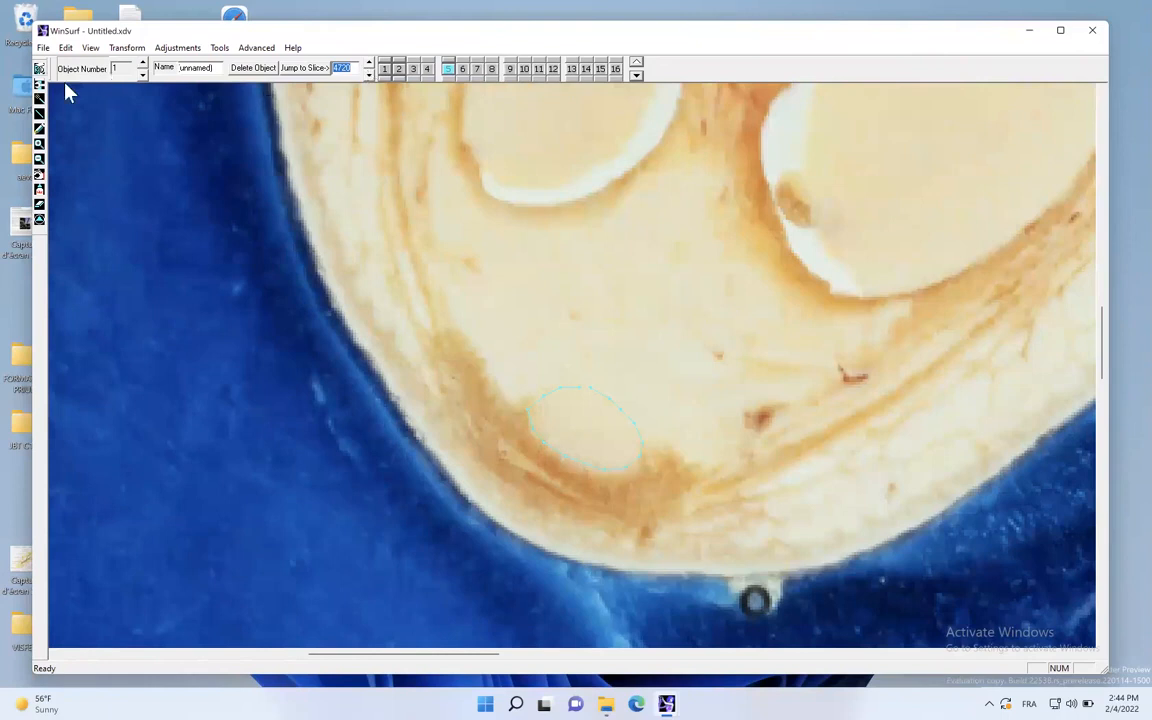
- Generate the patella's 3D surface from the contours and rotate it for inspection
left_click(39, 68)
left_click_drag(560, 275, 697, 365)
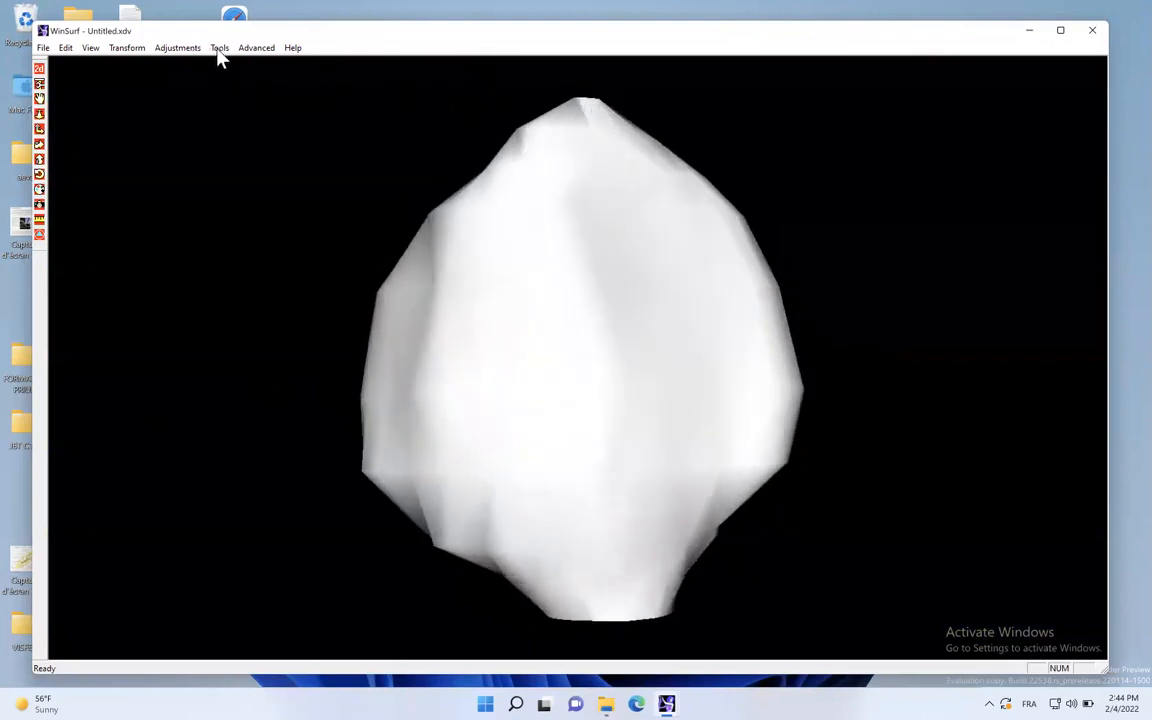
left_click(254, 48)
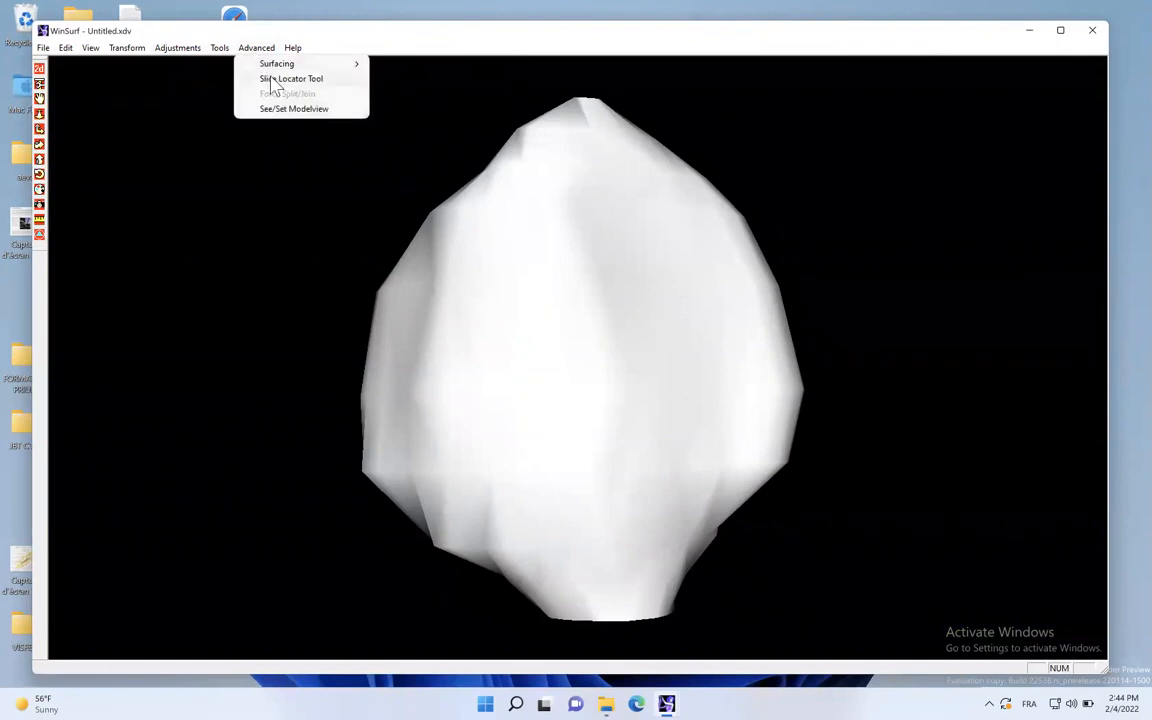
left_click(412, 75)
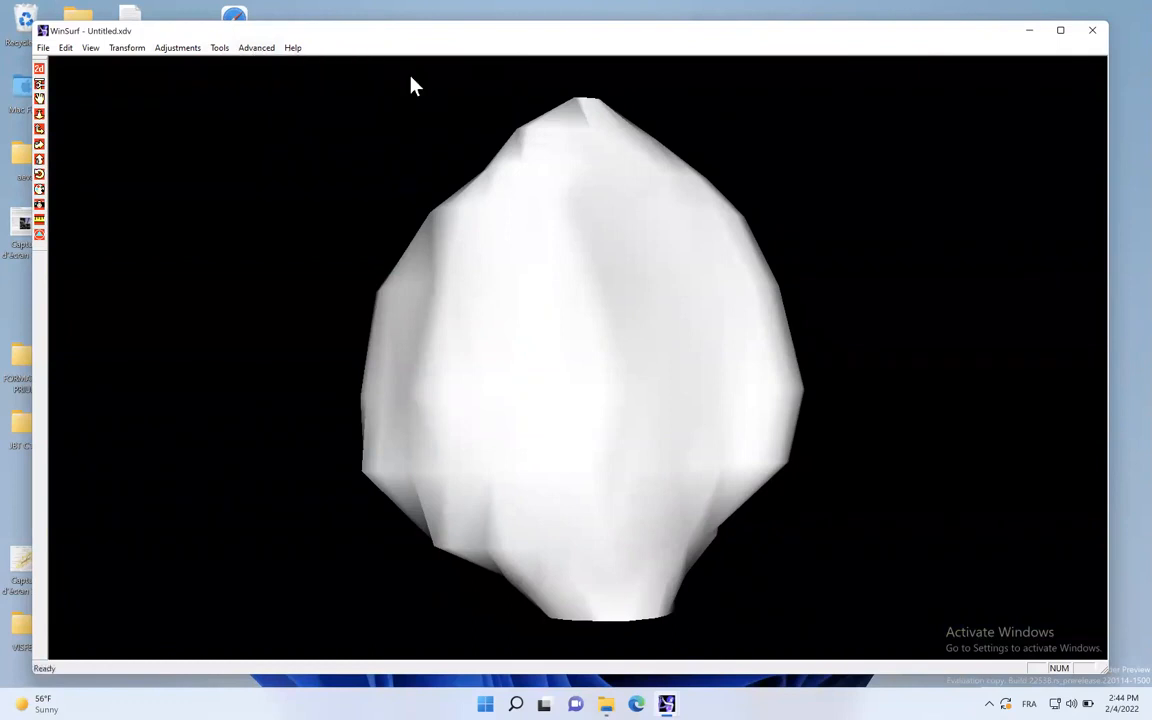
- Smooth the patella surface twice through its object properties
double_click(594, 296)
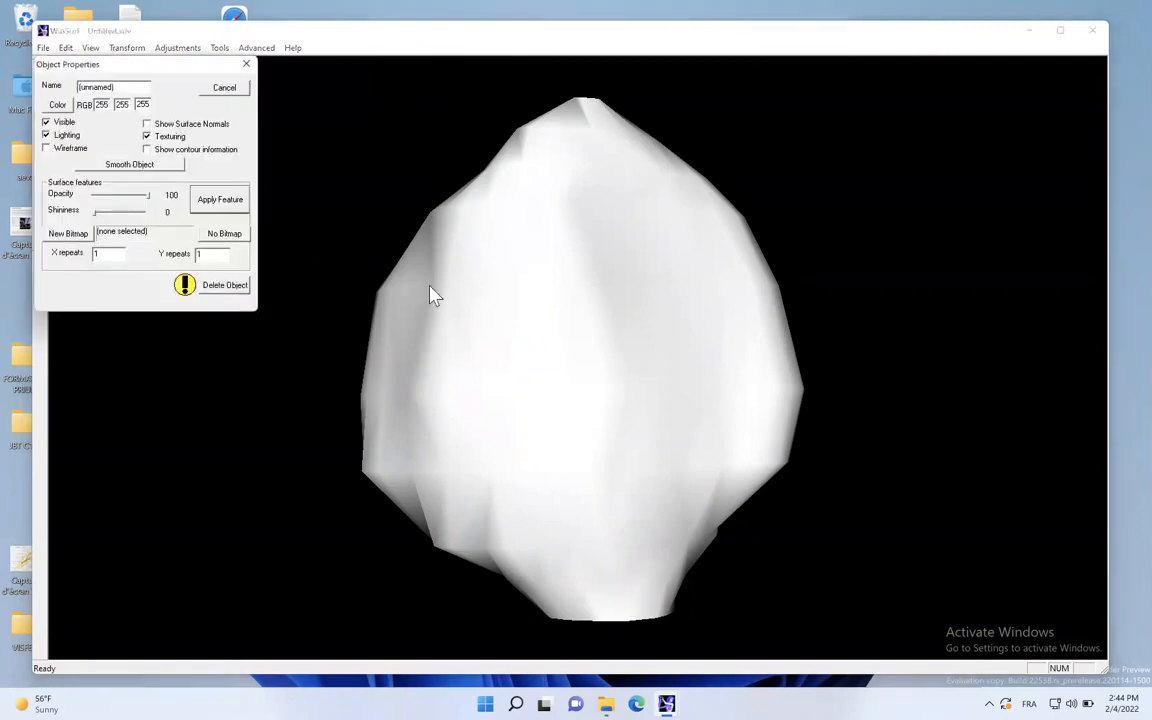
left_click(129, 167)
left_click(129, 167)
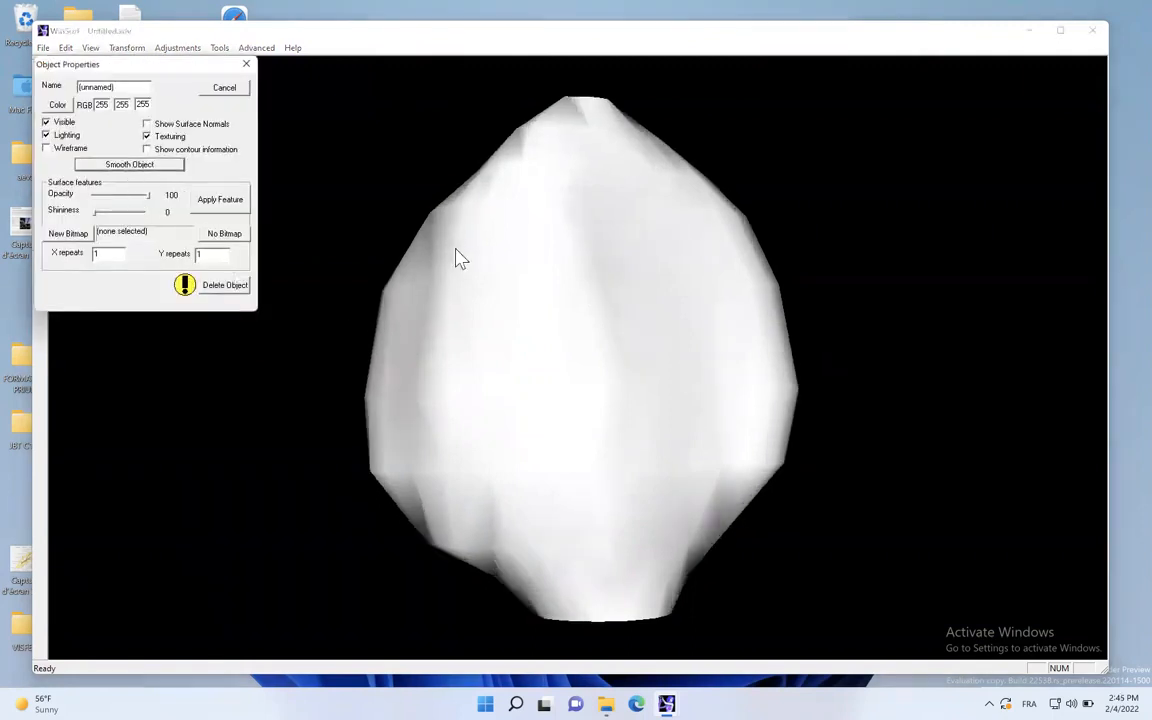
left_click(246, 64)
- Inspect the patella model and its open end in 3D, compare it with the slice contour, and return to the slices
left_click_drag(609, 573, 578, 418)
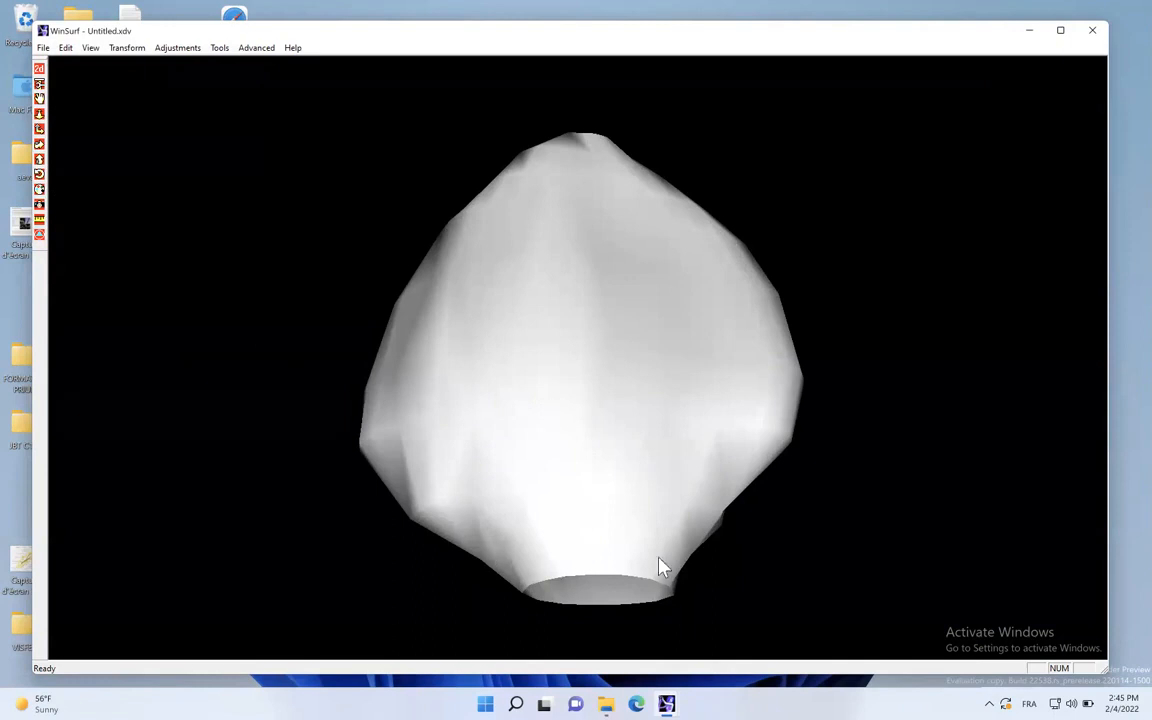
left_click(39, 68)
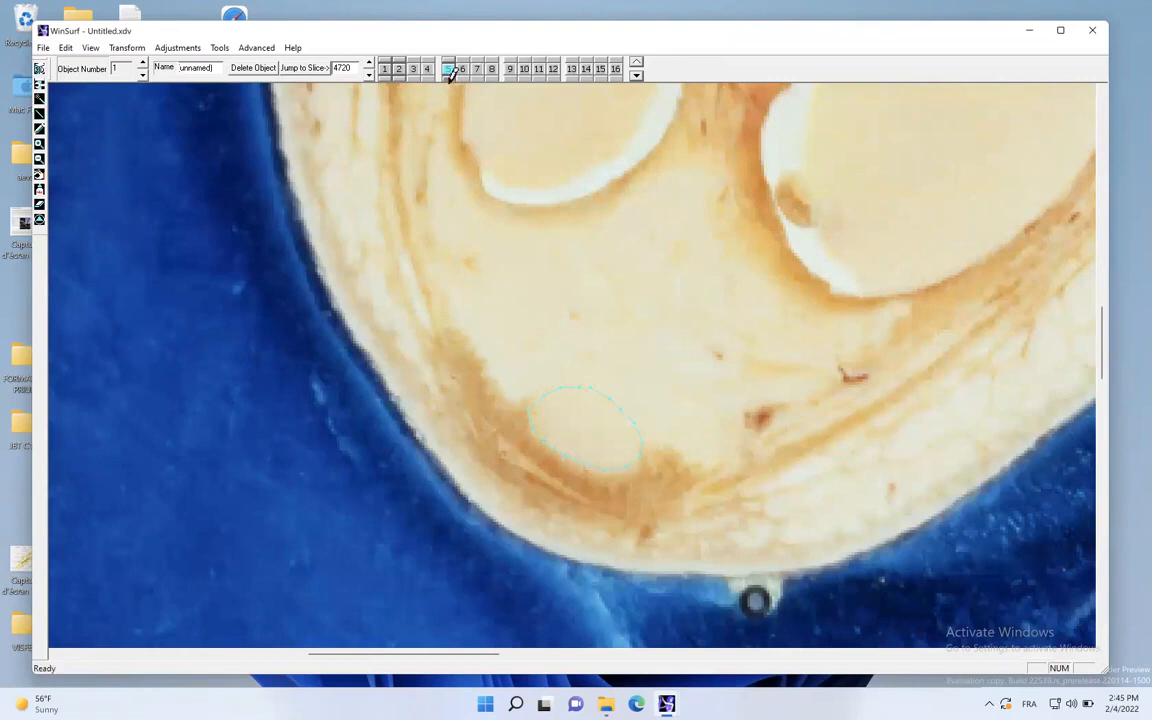
left_click(39, 68)
left_click_drag(534, 353, 363, 340)
left_click(40, 69)
- Name the object KNEE PATELLA and save the contour file
left_click(43, 47)
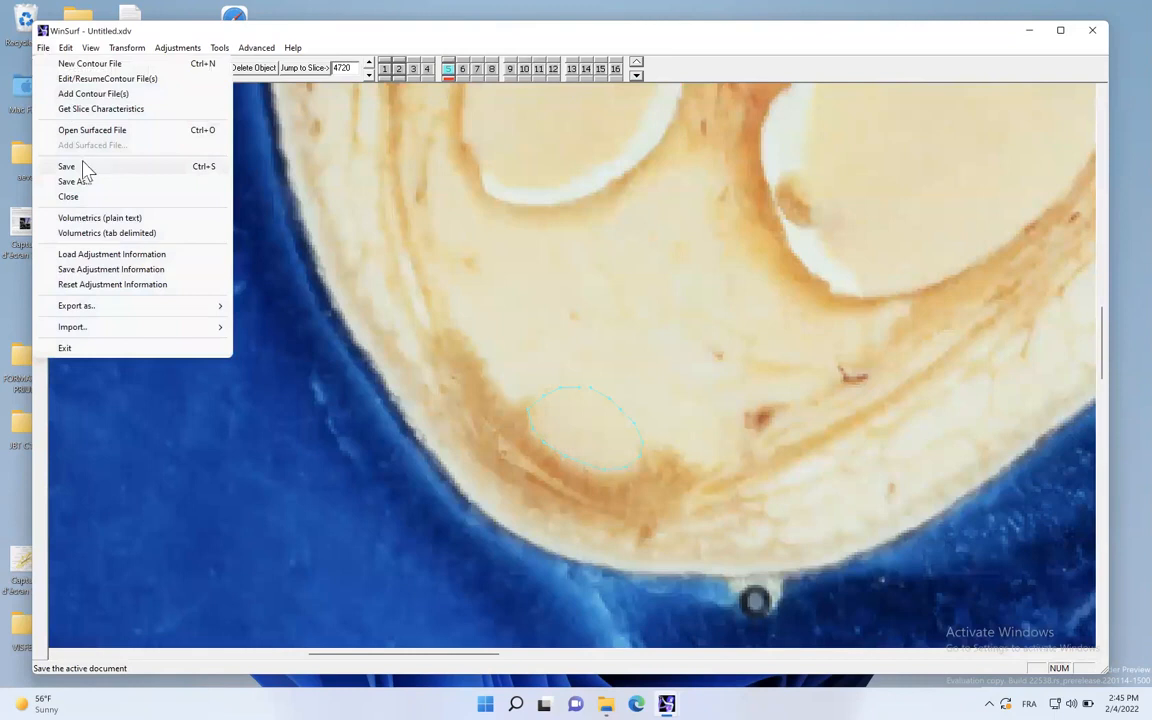
left_click(82, 165)
left_click(630, 386)
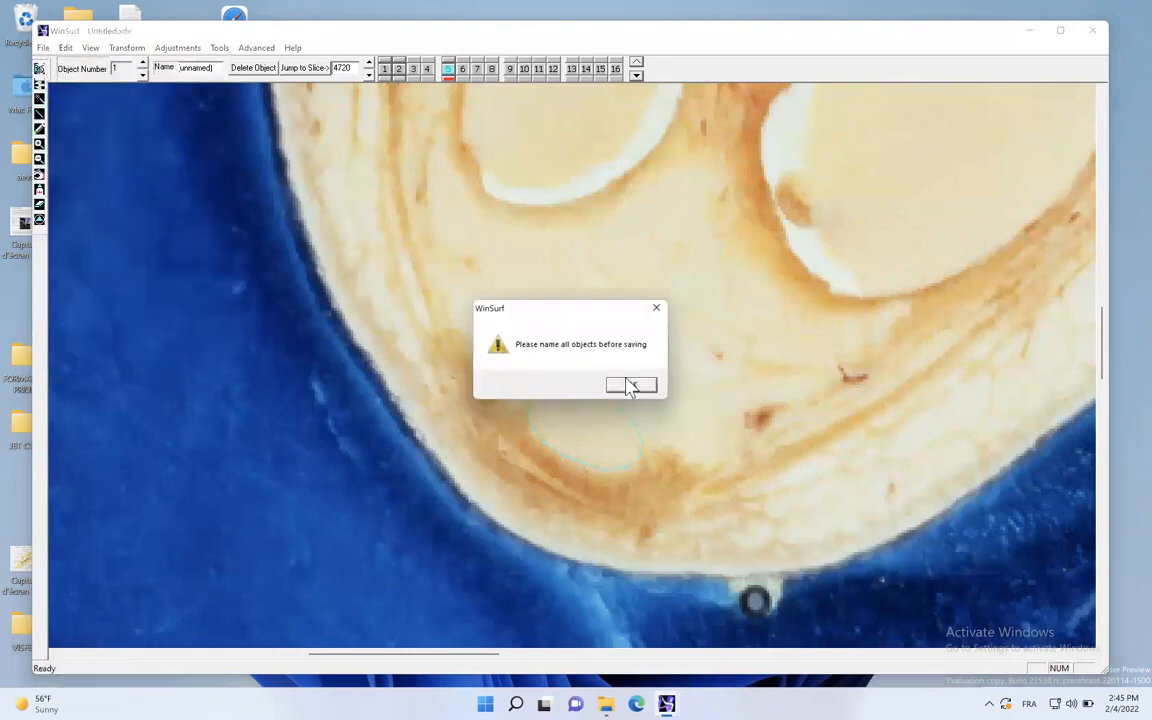
left_click_drag(213, 67, 139, 67)
type("KN")
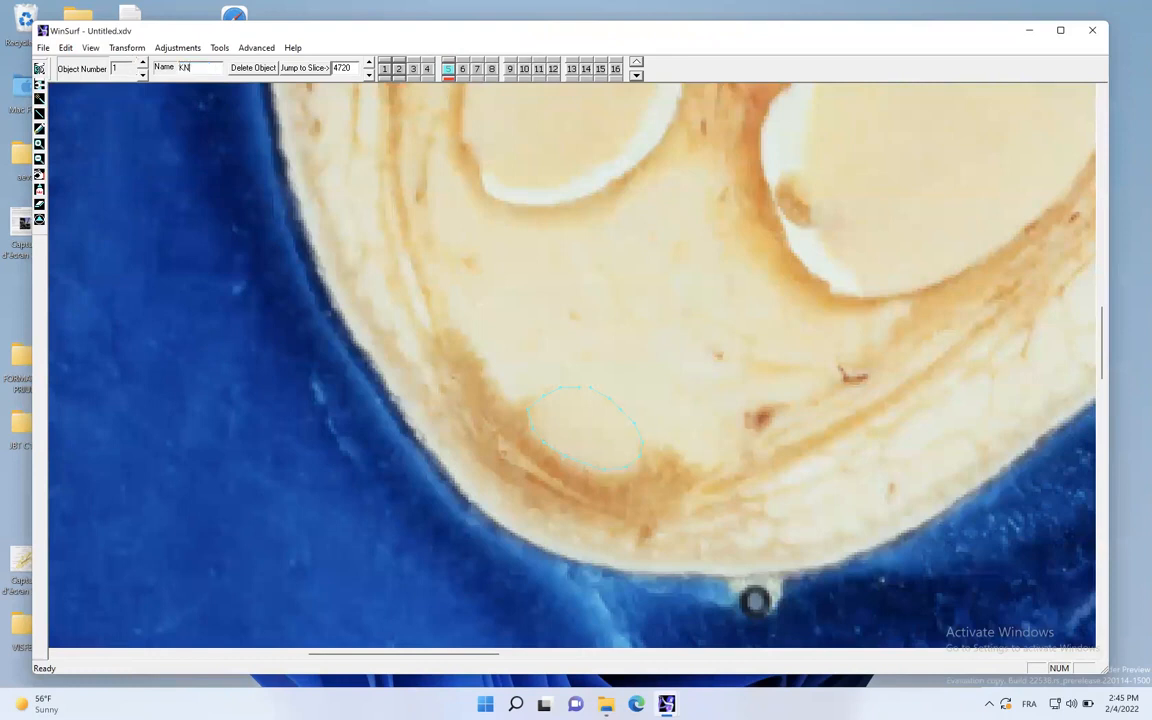
type("EE PATELLA")
left_click(43, 47)
left_click(87, 166)
- Close the patella contour file, writing all changes to the files
left_click(41, 66)
left_click(43, 47)
left_click(92, 190)
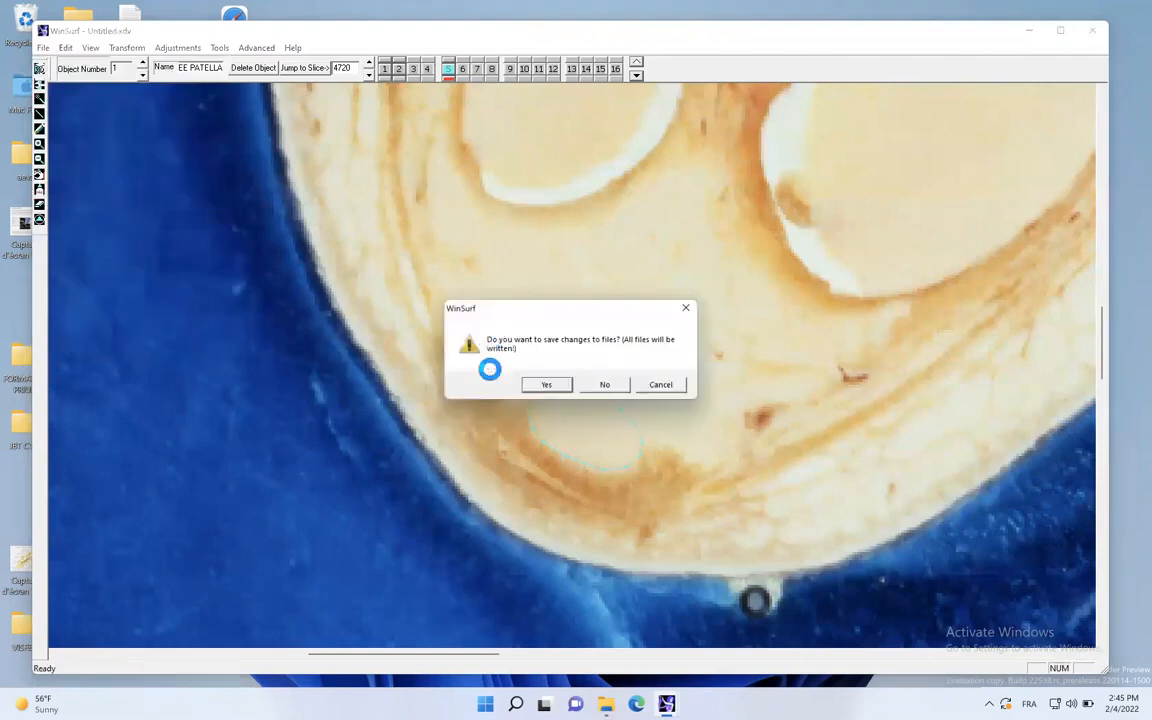
left_click(546, 384)
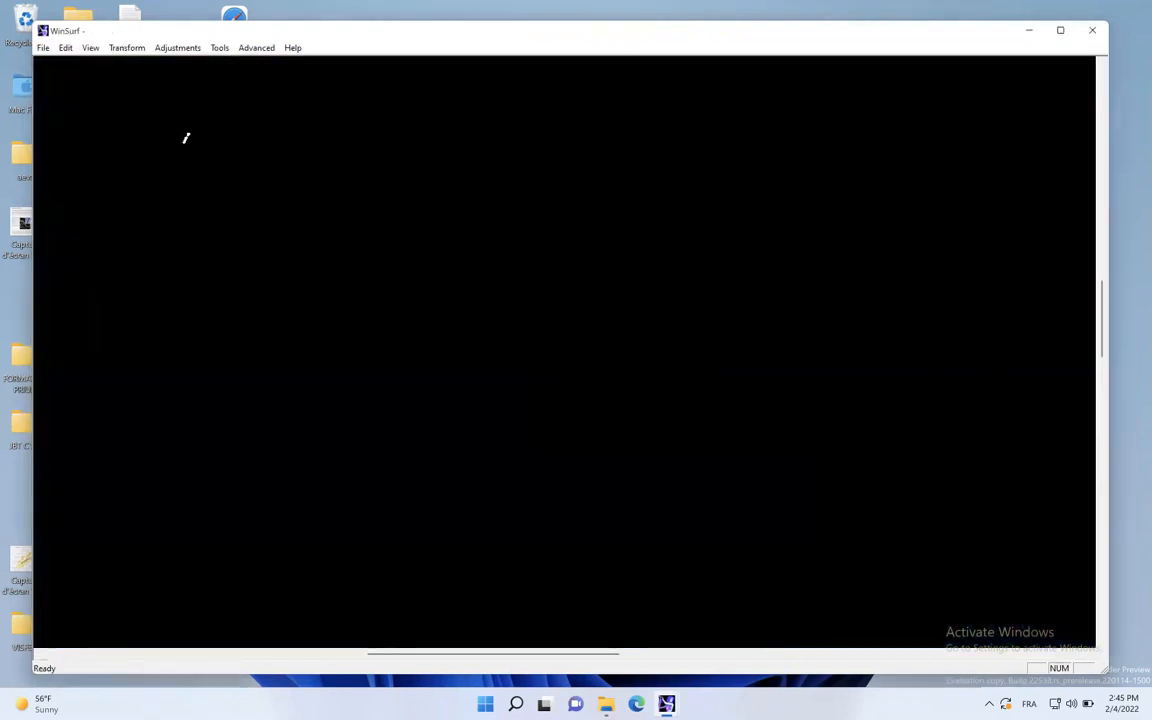
- Create a new contour file from slice image 4780.jpg in COUPES with slice width 1600 and thickness 1, and set its slice interval
left_click(43, 47)
left_click(72, 62)
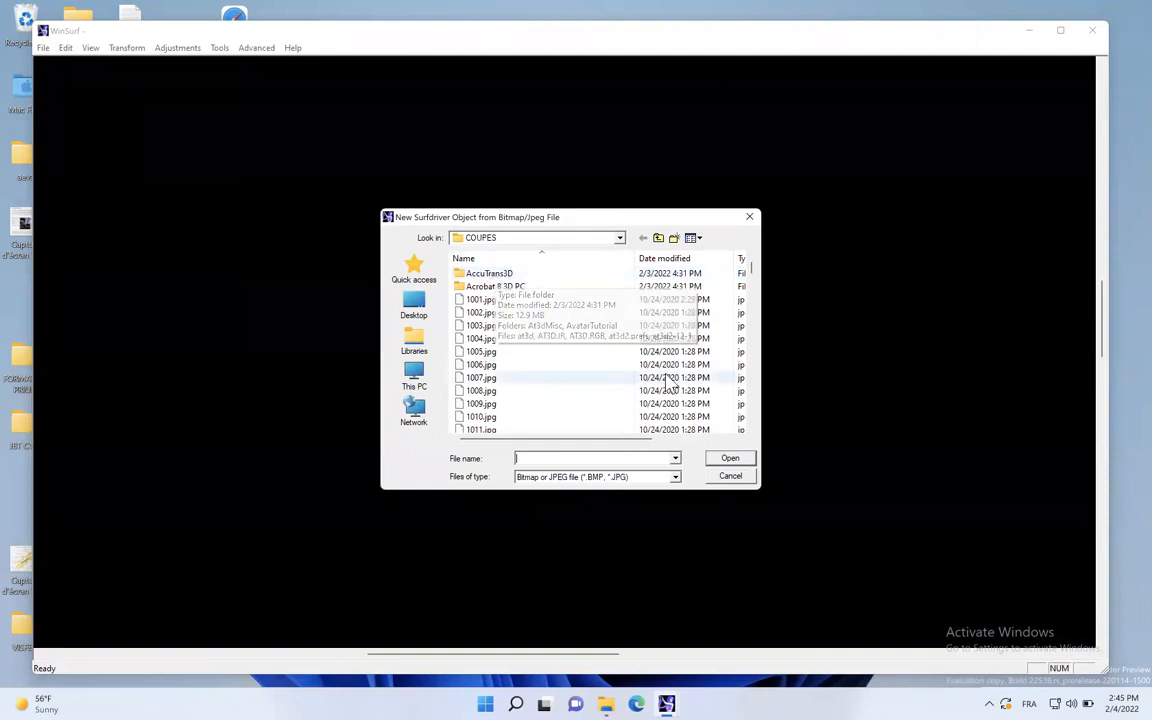
left_click_drag(752, 268, 765, 386)
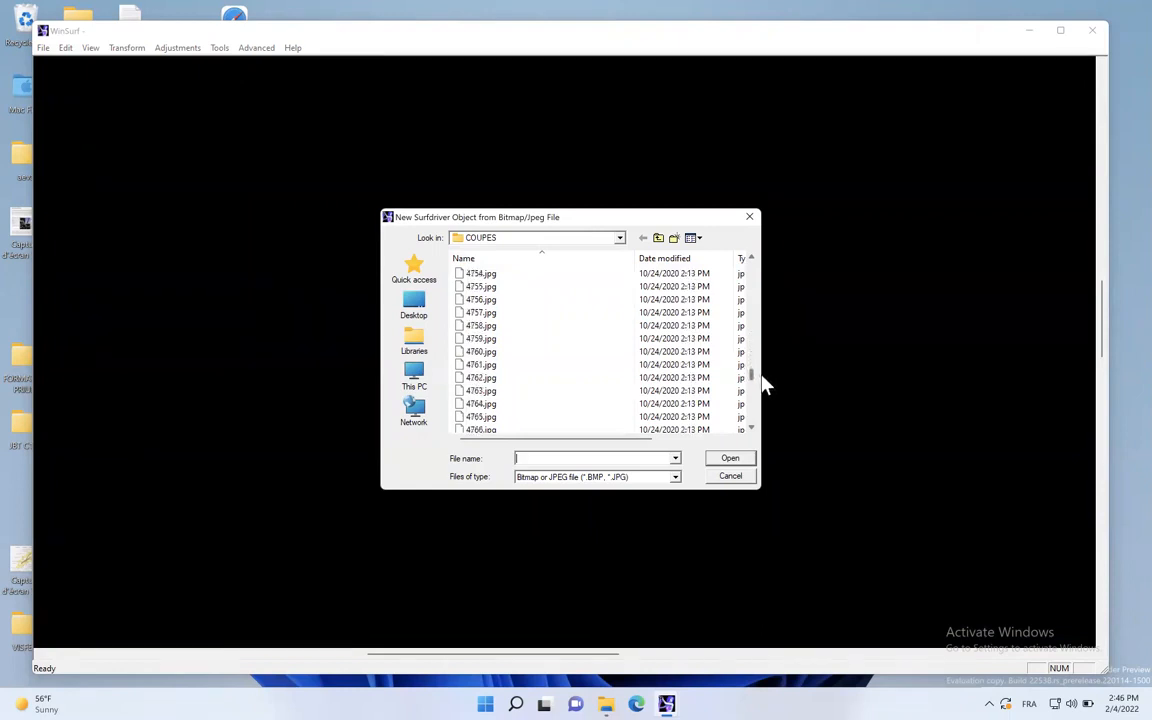
scroll(572, 385, "down", 5)
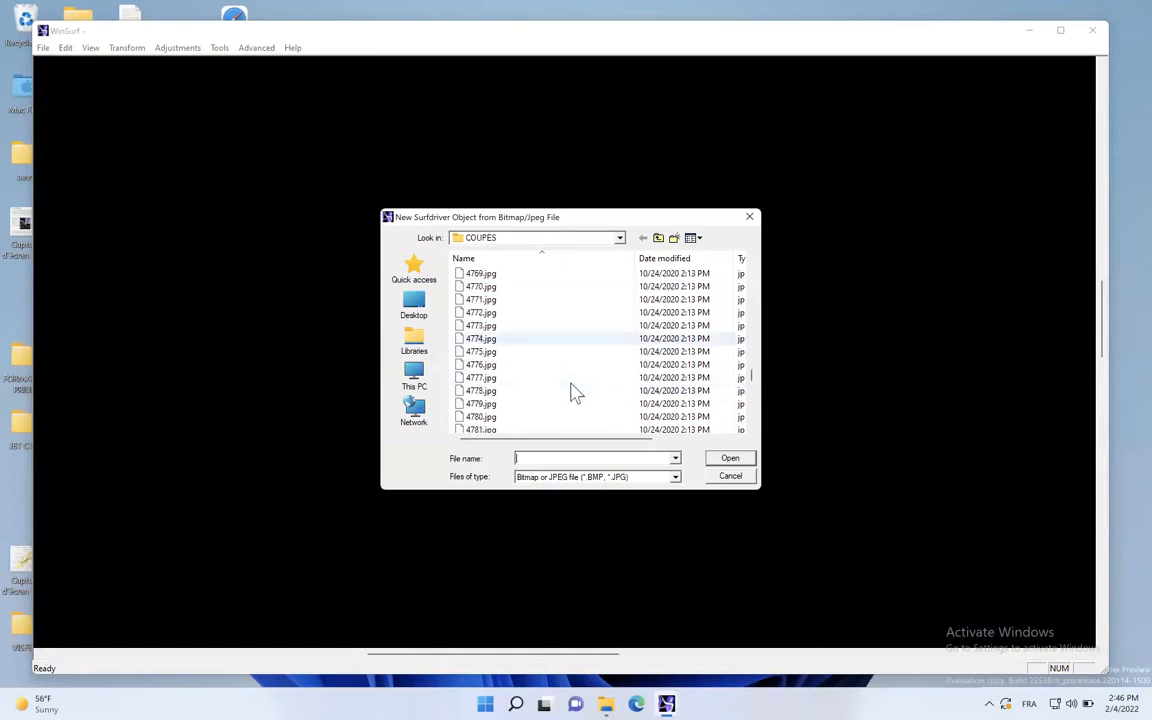
double_click(497, 417)
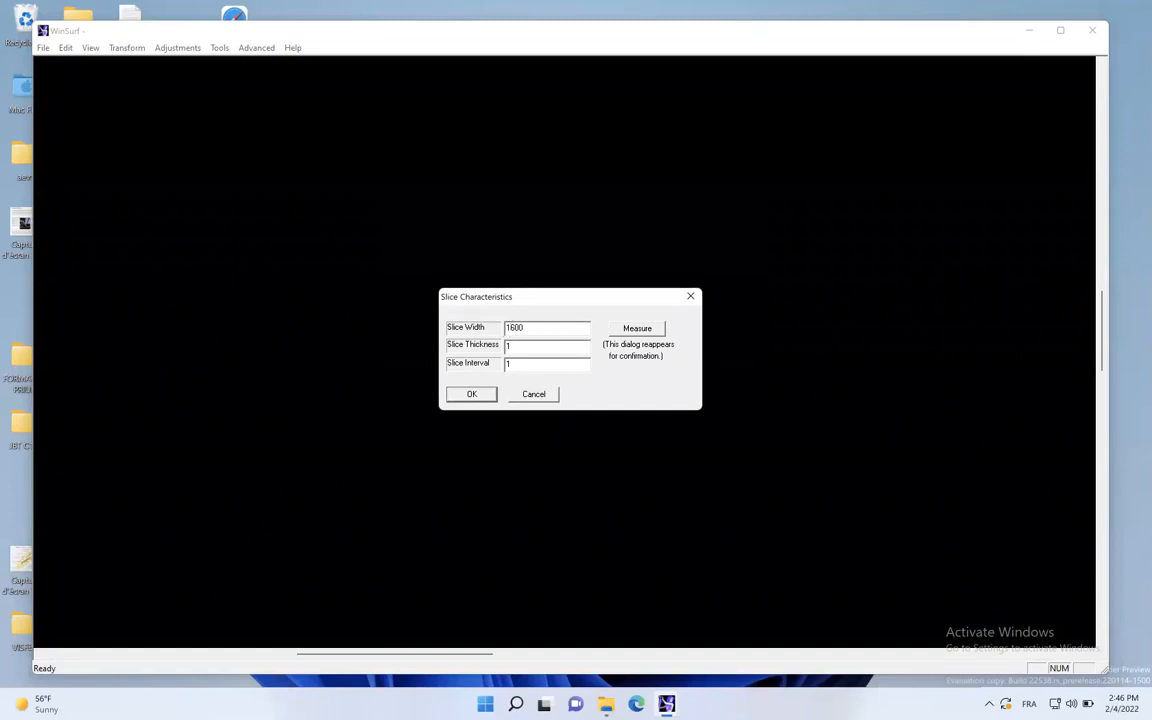
left_click(530, 365)
left_click(474, 395)
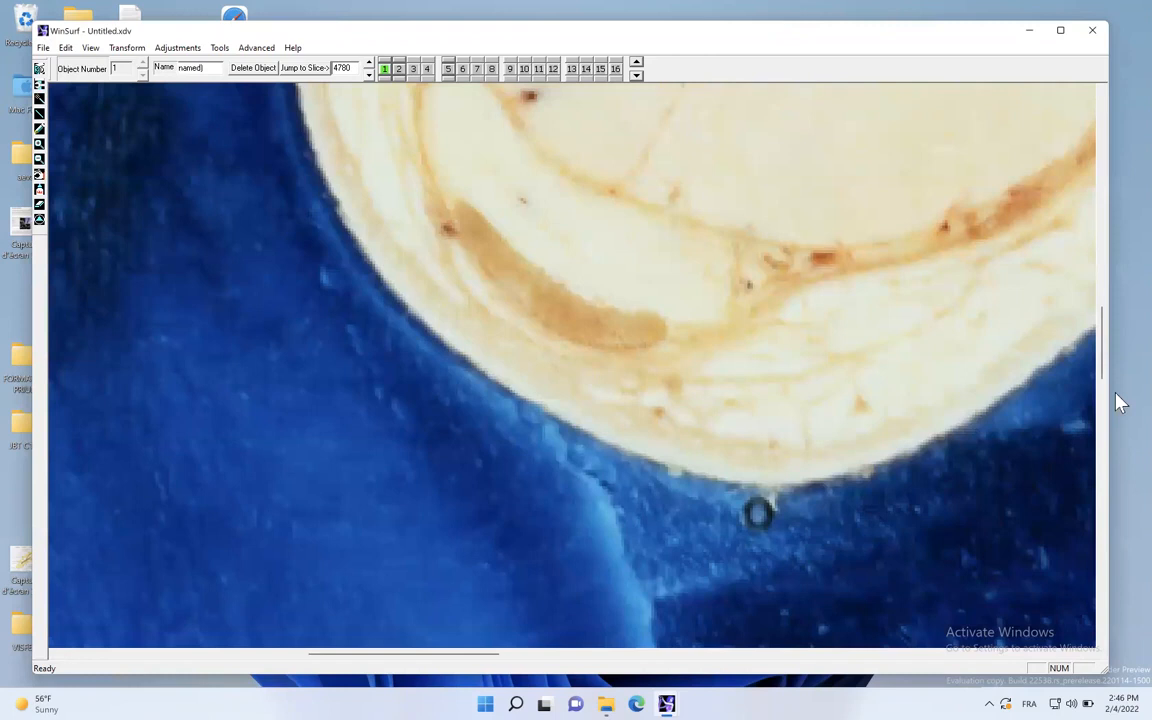
left_click_drag(1105, 355, 1116, 278)
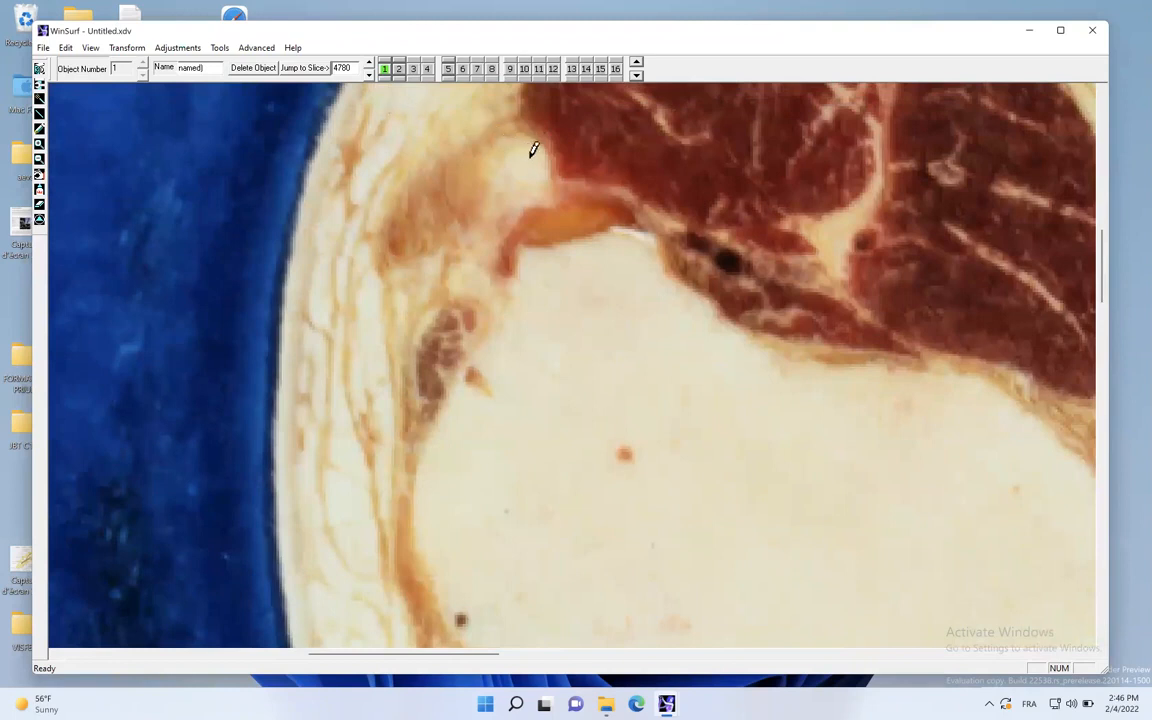
- Make contour 5 active and outline the top of the fibular head on slices 4780 and 4790
left_click(447, 67)
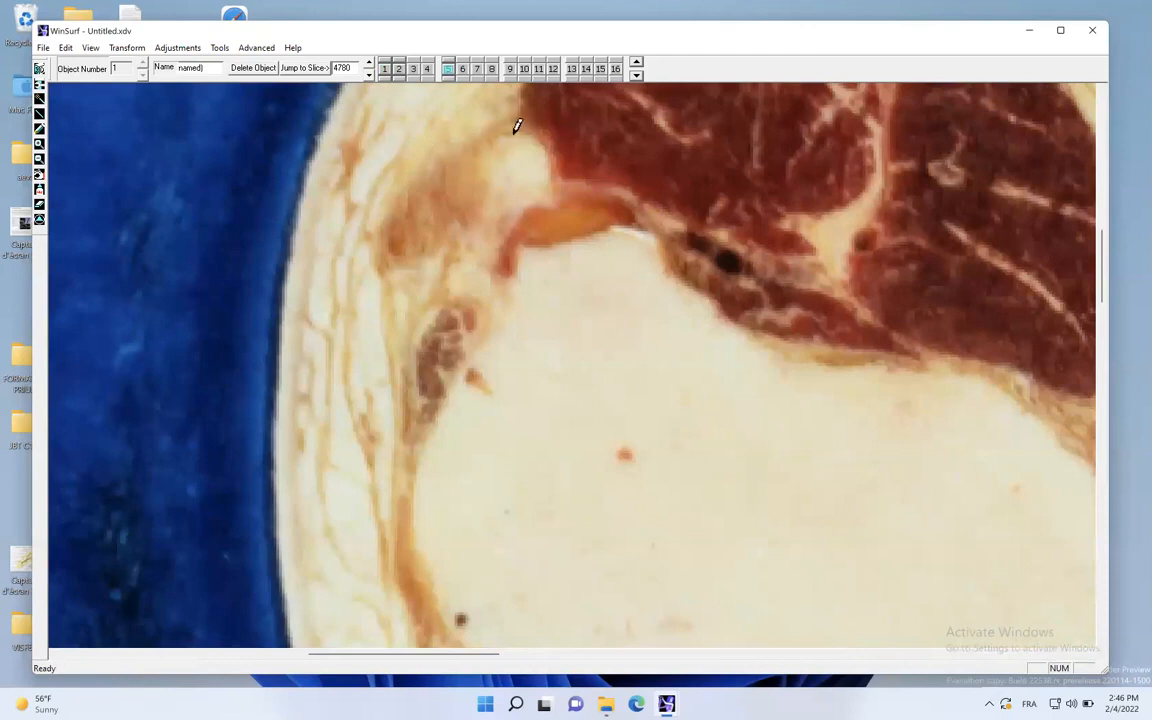
mouse_move(548, 143)
left_mouse_down()
mouse_move(532, 180)
mouse_move(492, 166)
mouse_move(494, 148)
left_mouse_up()
left_click(448, 61)
left_click(368, 74)
left_click(368, 74)
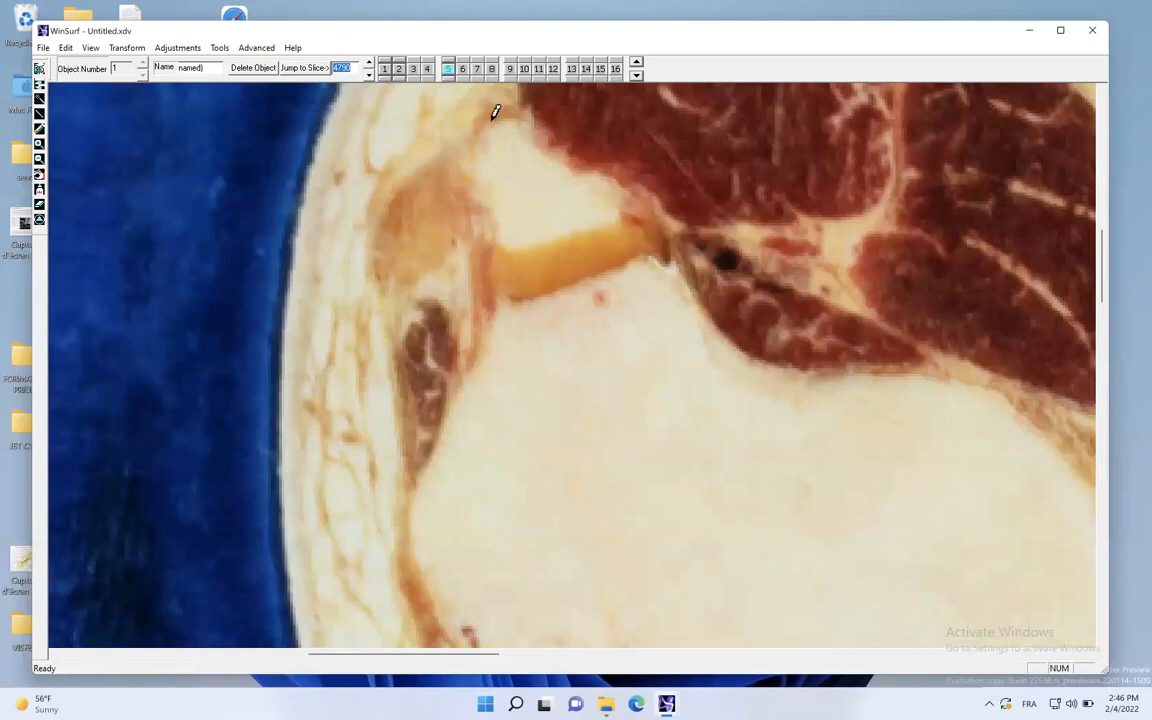
mouse_move(540, 133)
left_mouse_down()
mouse_move(614, 172)
mouse_move(624, 194)
left_mouse_up()
mouse_move(506, 243)
left_mouse_down()
mouse_move(481, 179)
mouse_move(488, 116)
left_mouse_up()
- Trace the fibular head's outline on slices 4800 and 4810
left_click(368, 61)
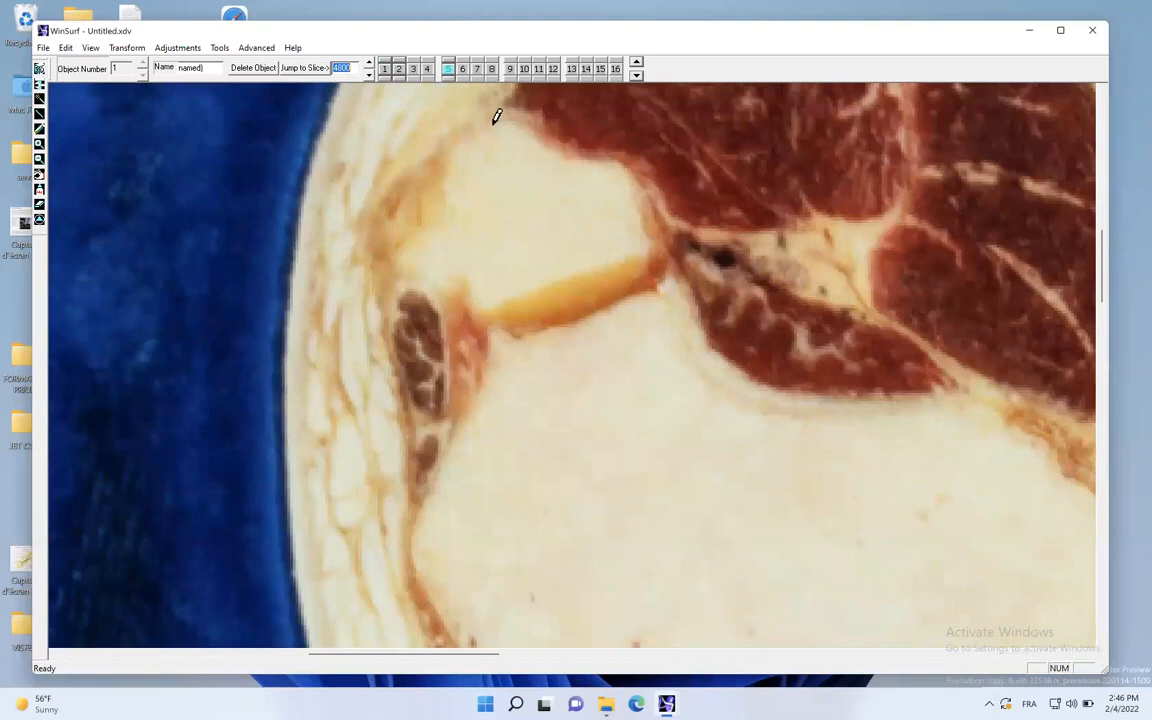
mouse_move(505, 117)
left_mouse_down()
mouse_move(622, 159)
mouse_move(635, 190)
mouse_move(622, 253)
left_mouse_up()
mouse_move(531, 283)
left_mouse_down()
mouse_move(488, 298)
mouse_move(419, 262)
mouse_move(410, 243)
left_mouse_up()
left_click(368, 73)
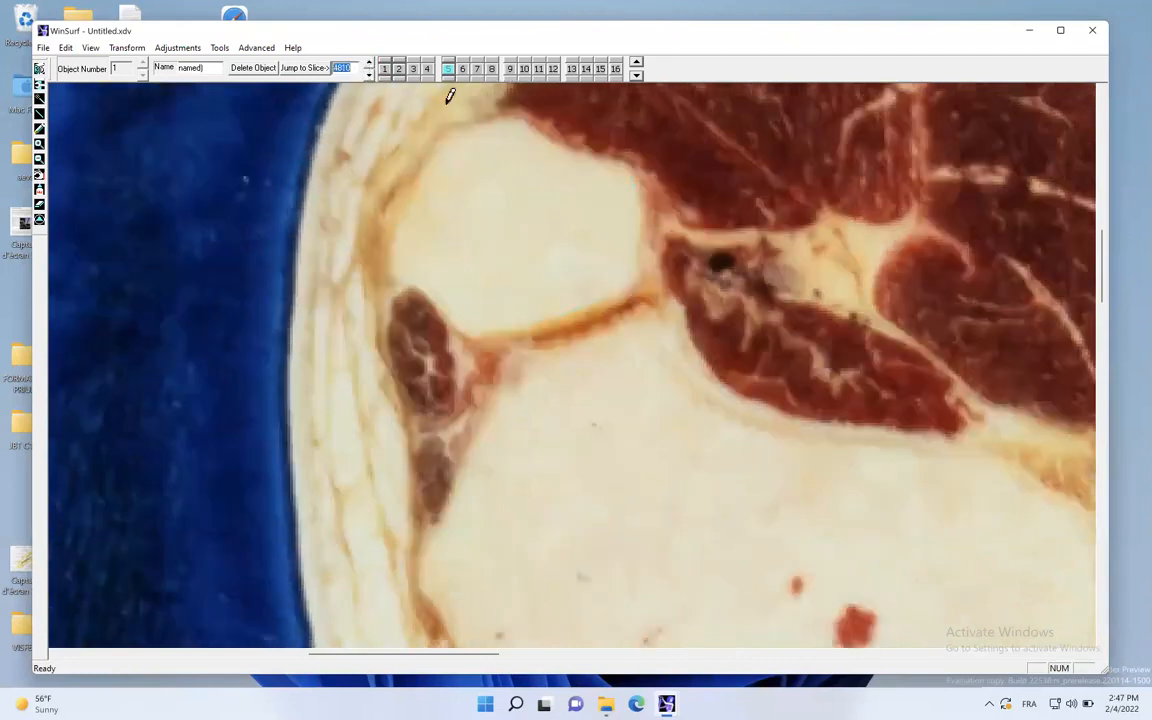
left_click_drag(497, 117, 518, 117)
left_click_drag(636, 176, 631, 280)
mouse_move(528, 315)
left_mouse_down()
mouse_move(463, 319)
mouse_move(416, 270)
left_mouse_up()
left_click_drag(427, 161, 468, 124)
- Trace the full fibular head outline on slices 4820 and 4830
left_click(368, 61)
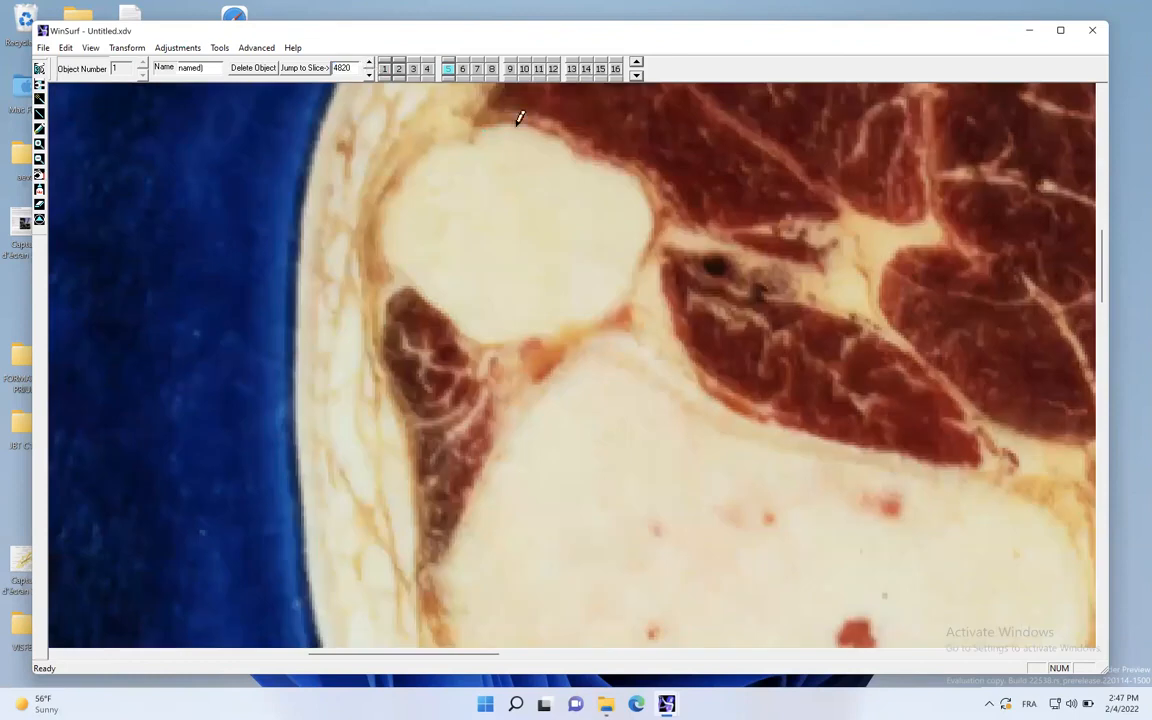
mouse_move(610, 153)
left_mouse_down()
mouse_move(645, 185)
mouse_move(654, 220)
left_mouse_up()
mouse_move(632, 276)
left_mouse_down()
mouse_move(524, 327)
mouse_move(478, 329)
mouse_move(405, 264)
left_mouse_up()
left_click(368, 63)
mouse_move(489, 118)
left_mouse_down()
mouse_move(607, 154)
mouse_move(648, 195)
mouse_move(634, 274)
mouse_move(579, 323)
left_mouse_up()
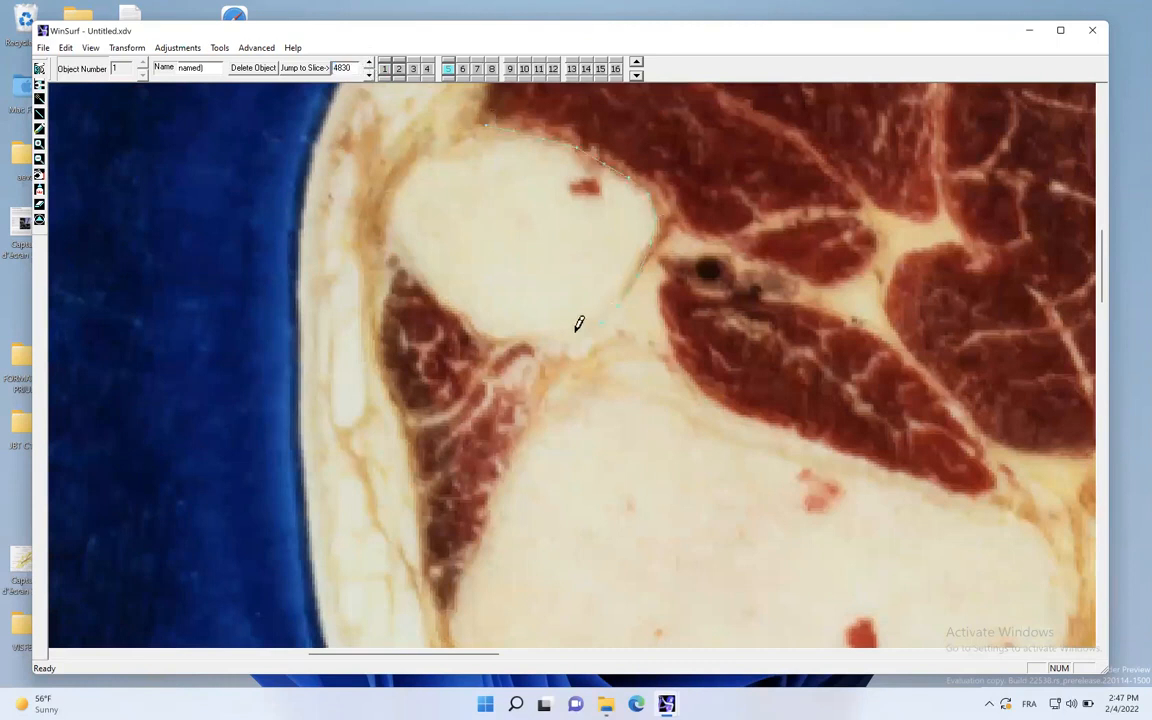
mouse_move(478, 313)
left_mouse_down()
mouse_move(404, 237)
mouse_move(401, 175)
mouse_move(449, 137)
left_mouse_up()
- Outline the narrowing fibula on slices 4850 and 4860
left_click(369, 62)
left_click(369, 63)
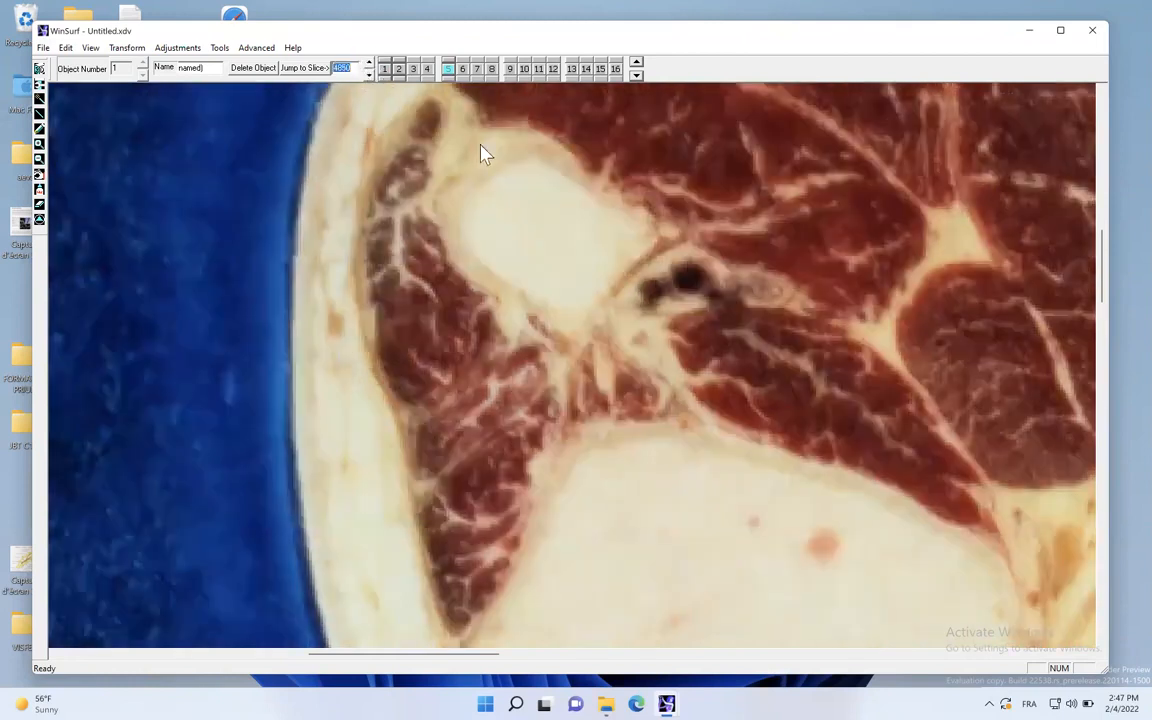
mouse_move(528, 147)
left_mouse_down()
mouse_move(628, 209)
mouse_move(606, 311)
left_mouse_up()
mouse_move(465, 253)
left_mouse_down()
mouse_move(458, 213)
mouse_move(492, 165)
left_mouse_up()
left_click(368, 62)
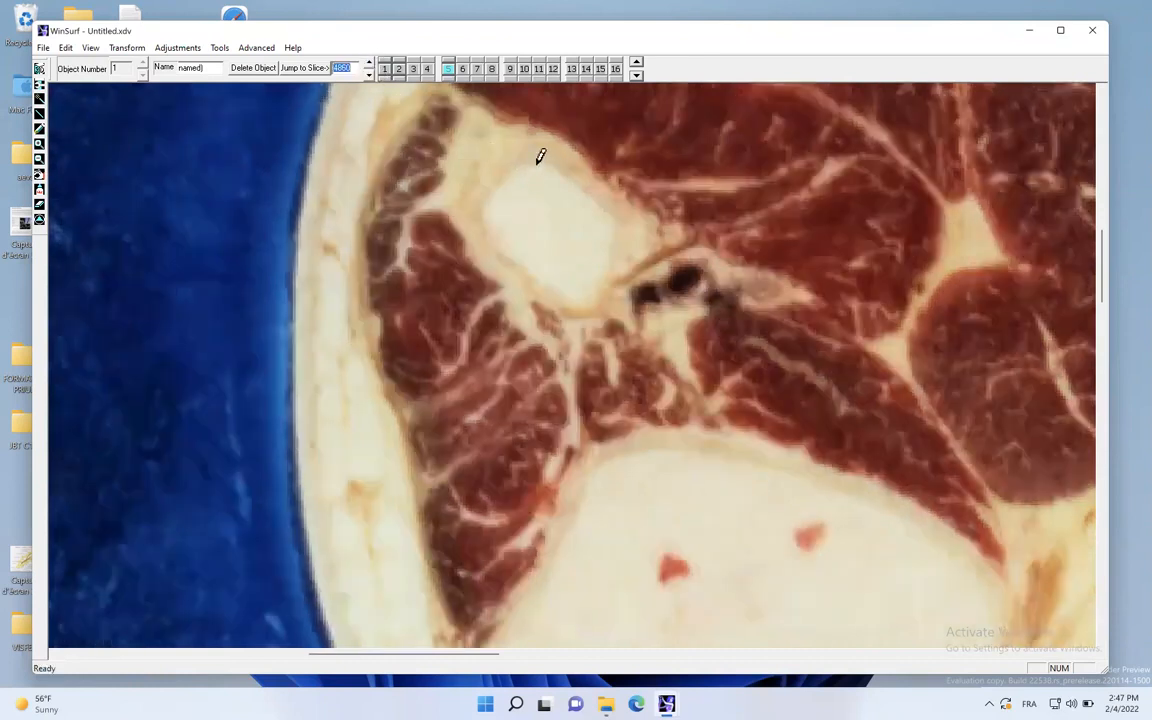
mouse_move(560, 158)
left_mouse_down()
mouse_move(599, 182)
mouse_move(627, 245)
mouse_move(607, 297)
mouse_move(572, 298)
left_mouse_up()
mouse_move(495, 235)
left_mouse_down()
mouse_move(481, 188)
mouse_move(506, 162)
mouse_move(550, 157)
left_mouse_up()
- Trace the fibular neck's outline on slices 4870 and 4880
left_click(368, 63)
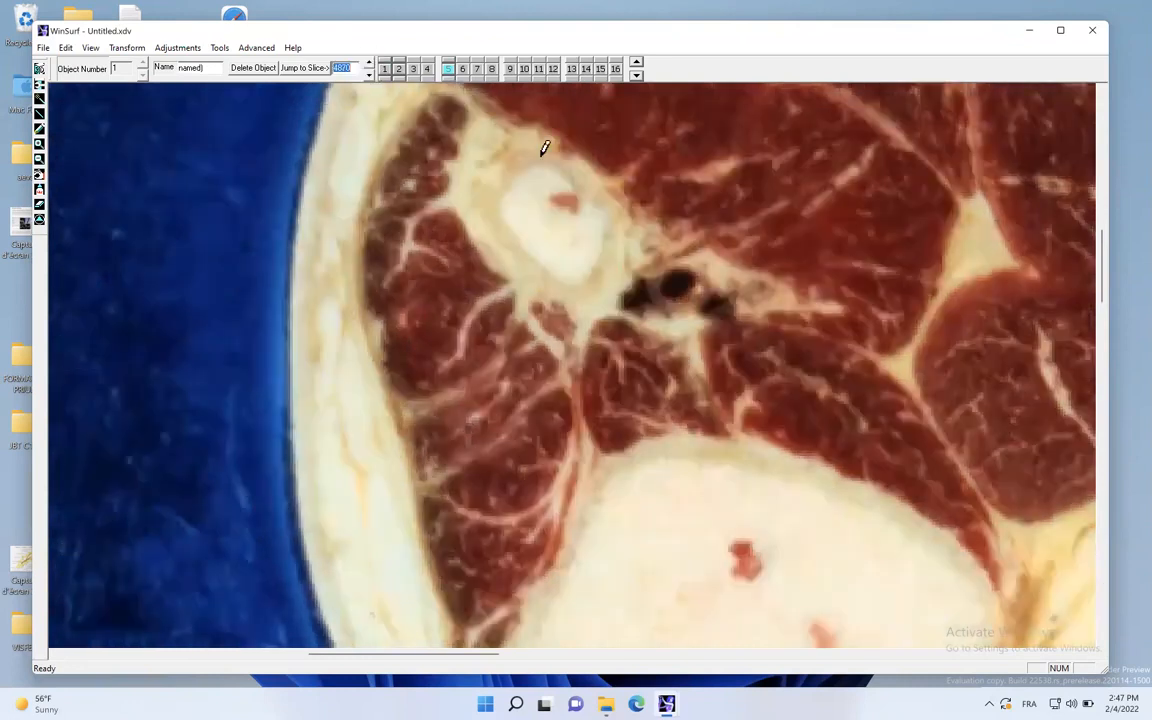
mouse_move(545, 148)
left_mouse_down()
mouse_move(611, 206)
mouse_move(606, 250)
mouse_move(572, 278)
left_mouse_up()
left_click_drag(495, 210, 532, 136)
left_click(367, 59)
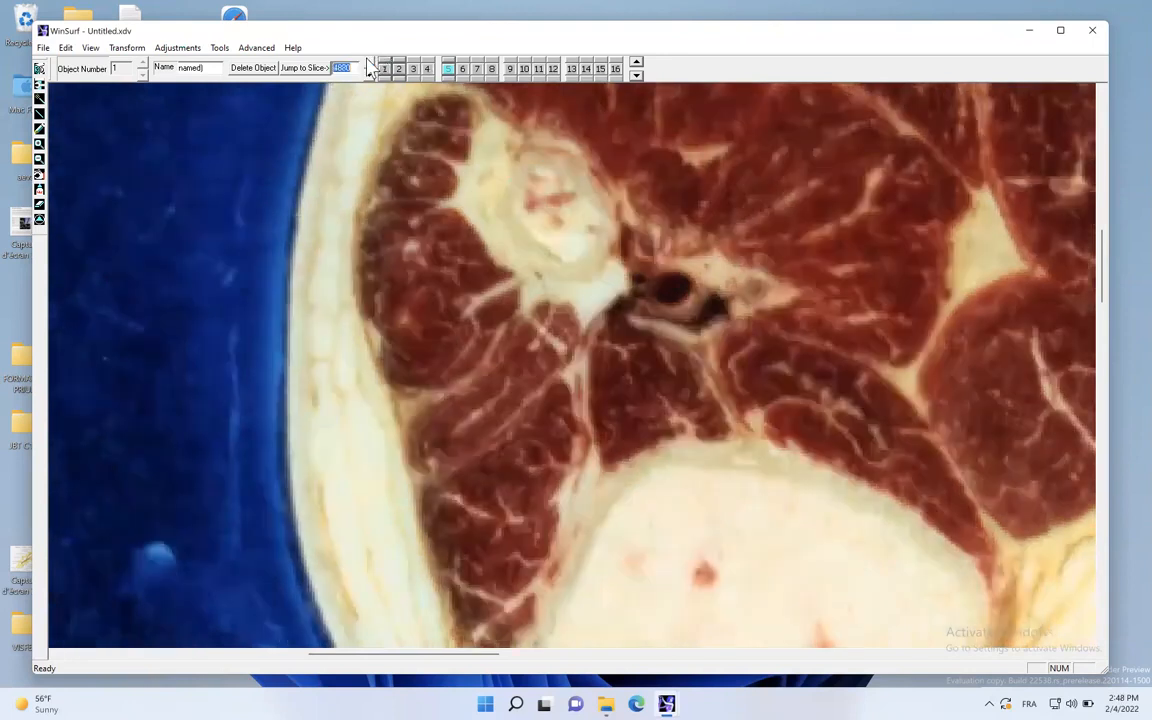
mouse_move(549, 150)
left_mouse_down()
mouse_move(609, 211)
mouse_move(592, 250)
mouse_move(557, 253)
mouse_move(510, 215)
mouse_move(518, 164)
left_mouse_up()
- Outline the fibula's shaft on slices 4900 and 4920, stepping two slices at a time
left_click(368, 62)
left_click(368, 62)
mouse_move(561, 147)
left_mouse_down()
mouse_move(597, 162)
mouse_move(610, 234)
mouse_move(576, 249)
mouse_move(535, 219)
mouse_move(528, 176)
left_mouse_up()
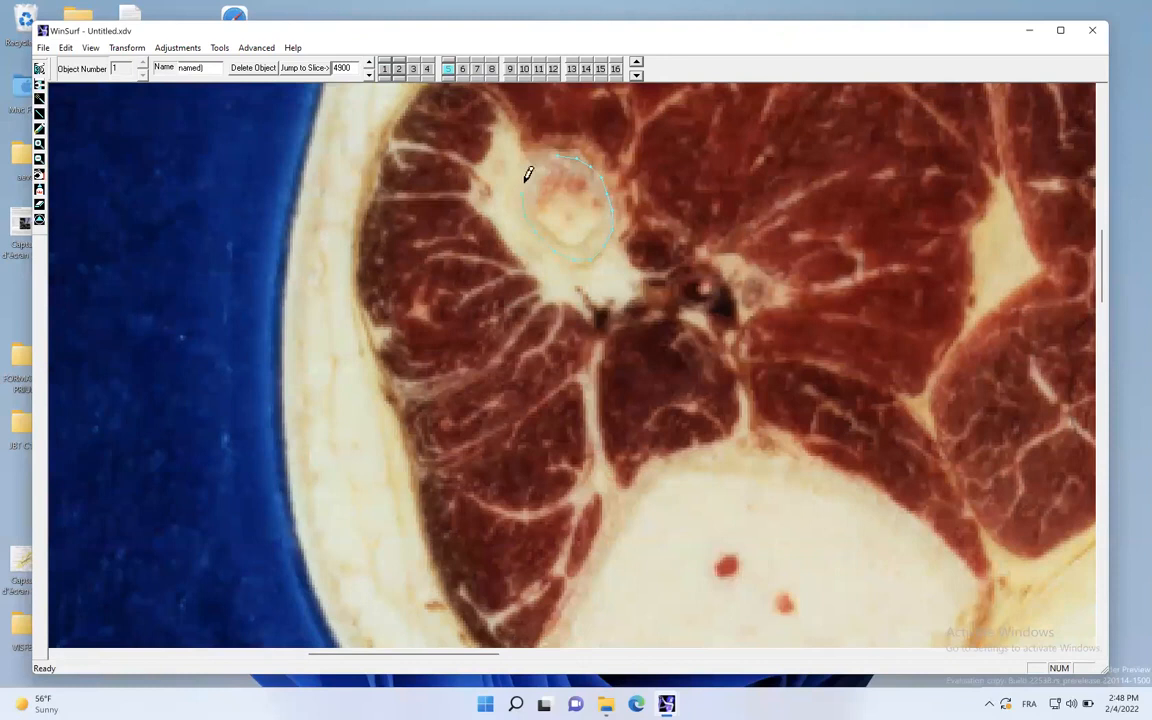
left_click(369, 63)
left_click(369, 61)
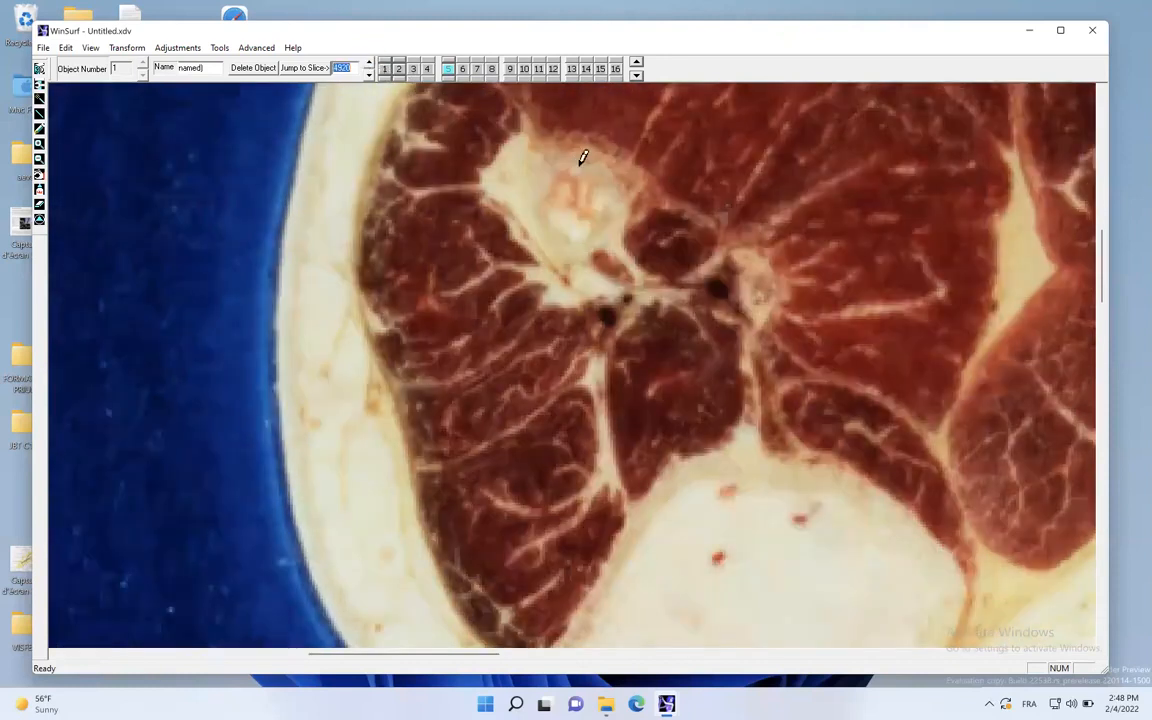
mouse_move(570, 148)
left_mouse_down()
mouse_move(619, 174)
mouse_move(629, 196)
left_mouse_up()
- Trace the fibula's shaft on slices 4940 and 4960
left_click(369, 63)
left_click(369, 63)
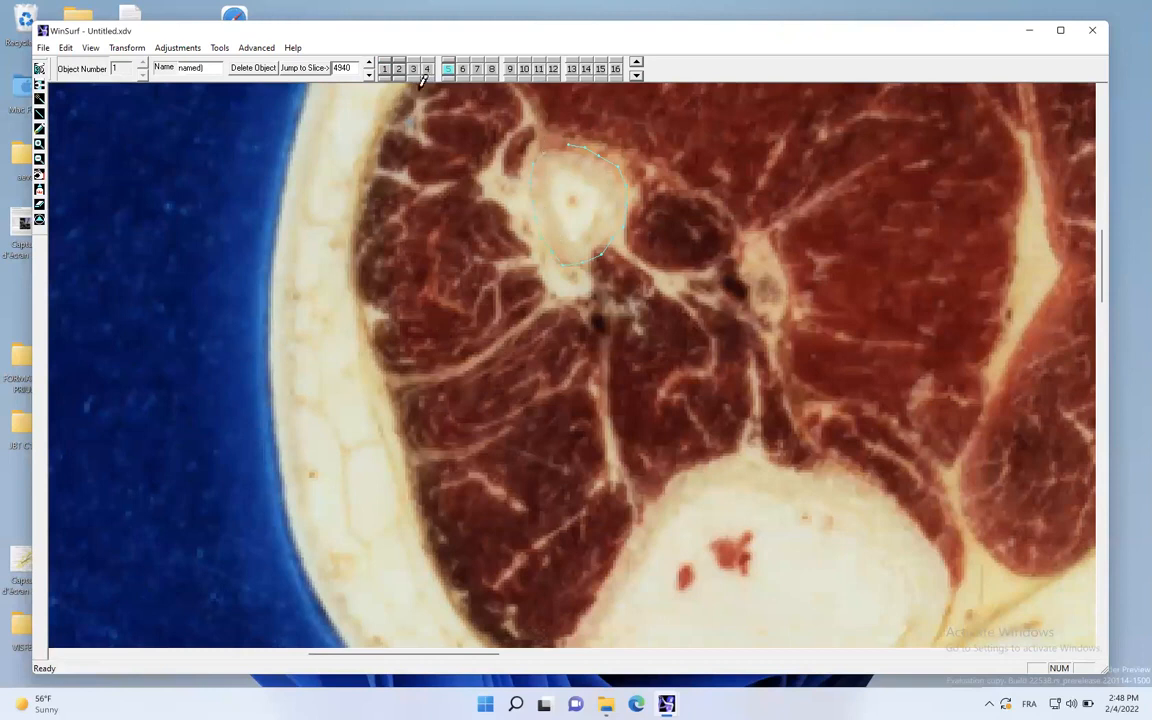
left_click(369, 63)
left_click(369, 63)
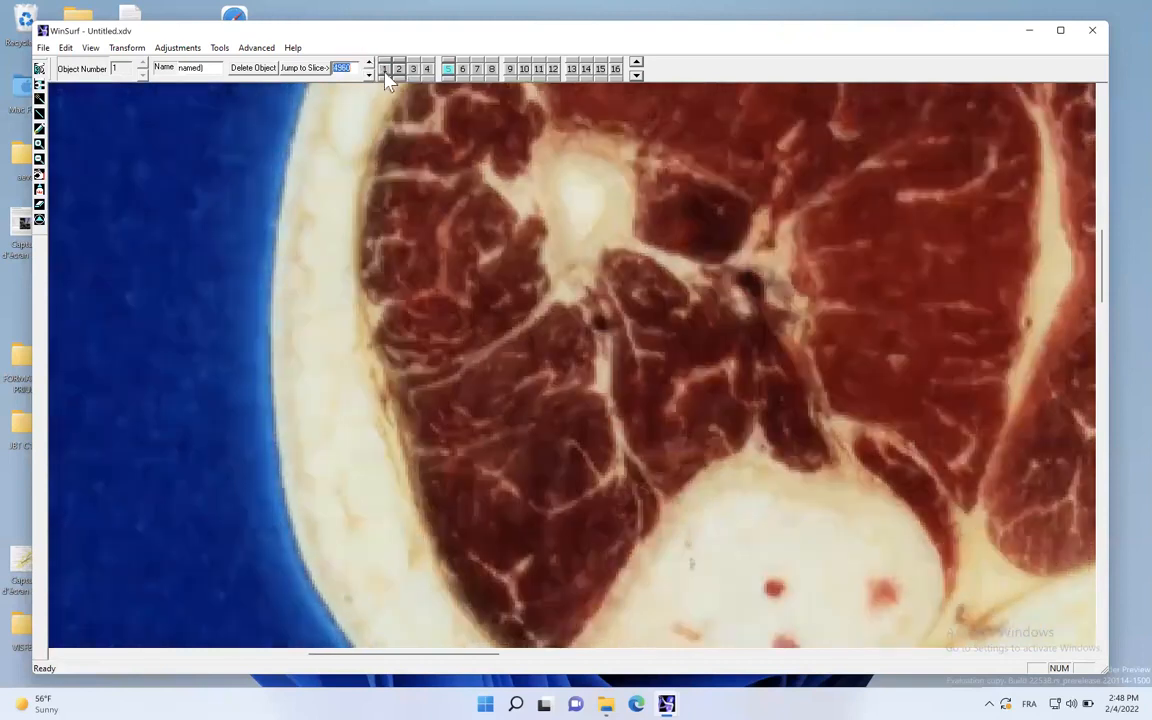
left_click(563, 144)
- Advance to slice 5000 and outline the fibula's shaft there
left_click(369, 63)
left_click(369, 63)
left_click(369, 63)
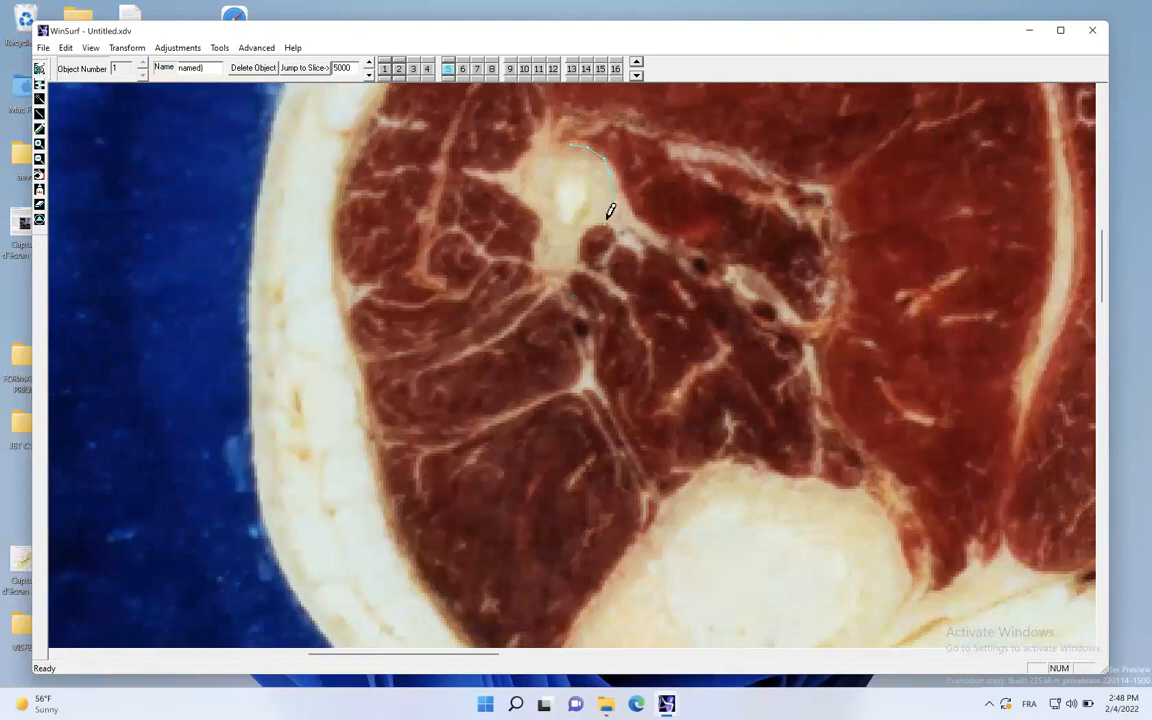
left_click_drag(534, 218, 528, 176)
- Generate the fibula's 3D surface, rotate it for inspection, and apply Smooth Object to it twice
left_click(39, 68)
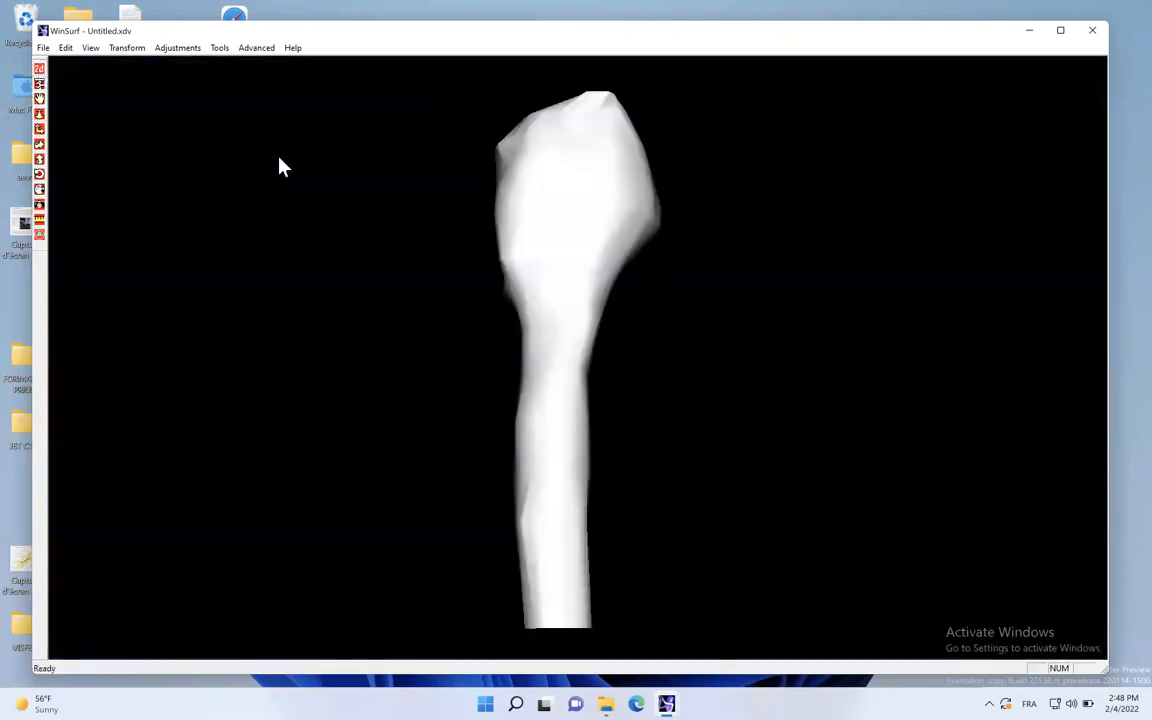
left_click_drag(490, 240, 442, 247)
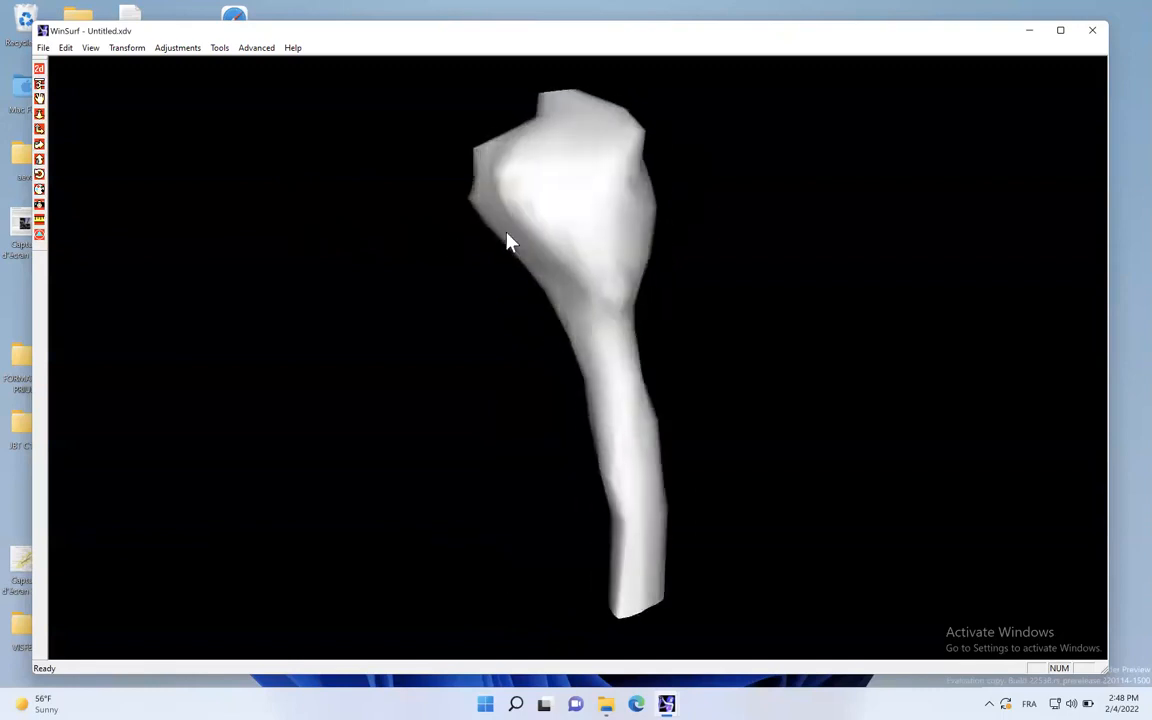
double_click(557, 206)
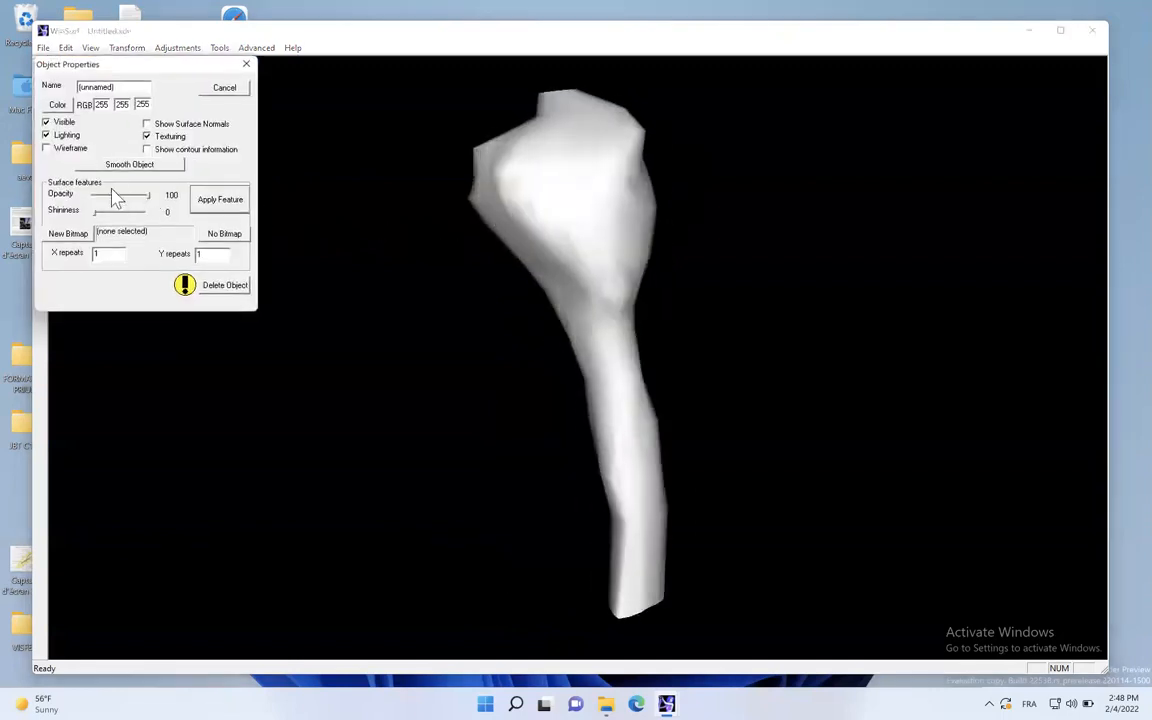
left_click(141, 164)
left_click(141, 164)
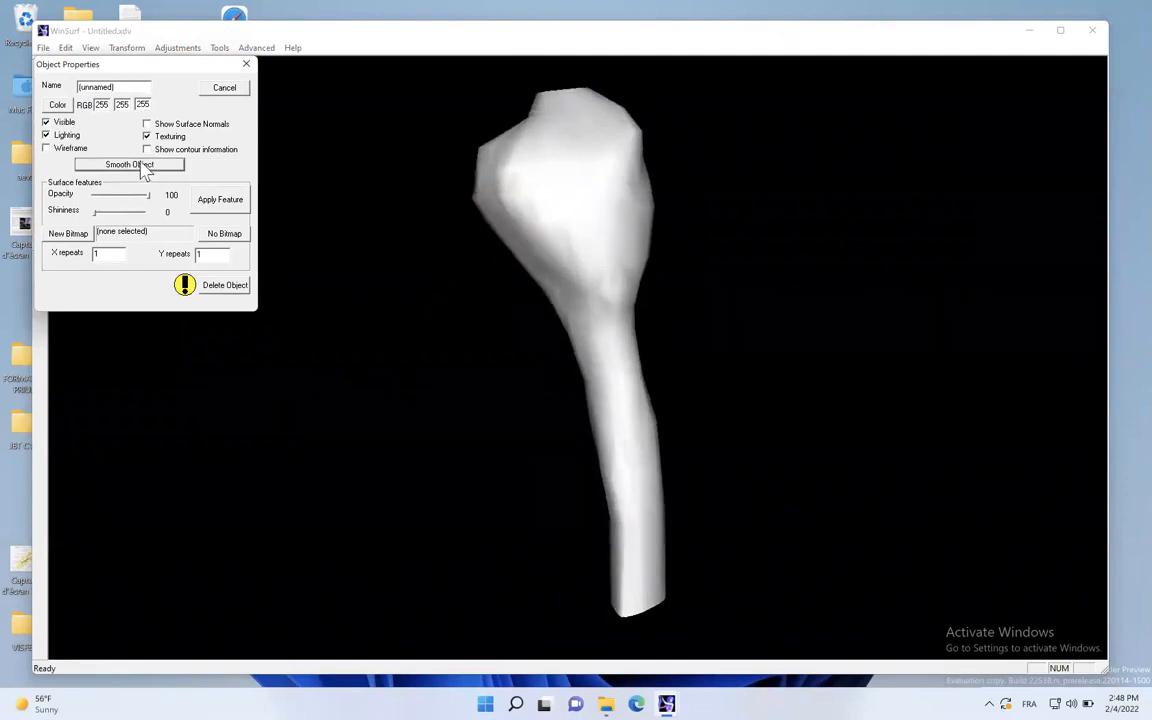
left_click(247, 64)
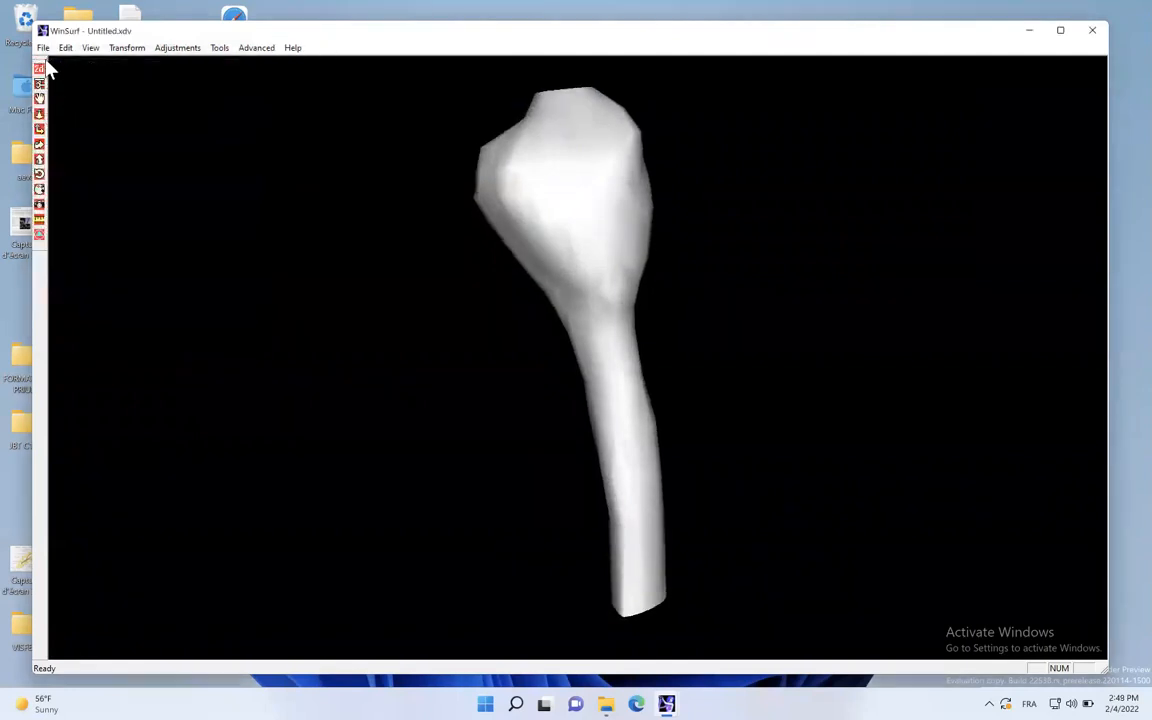
- Return to the slices, name the object KNEE FIBULA, and save the contour file
left_click(39, 70)
left_click(43, 48)
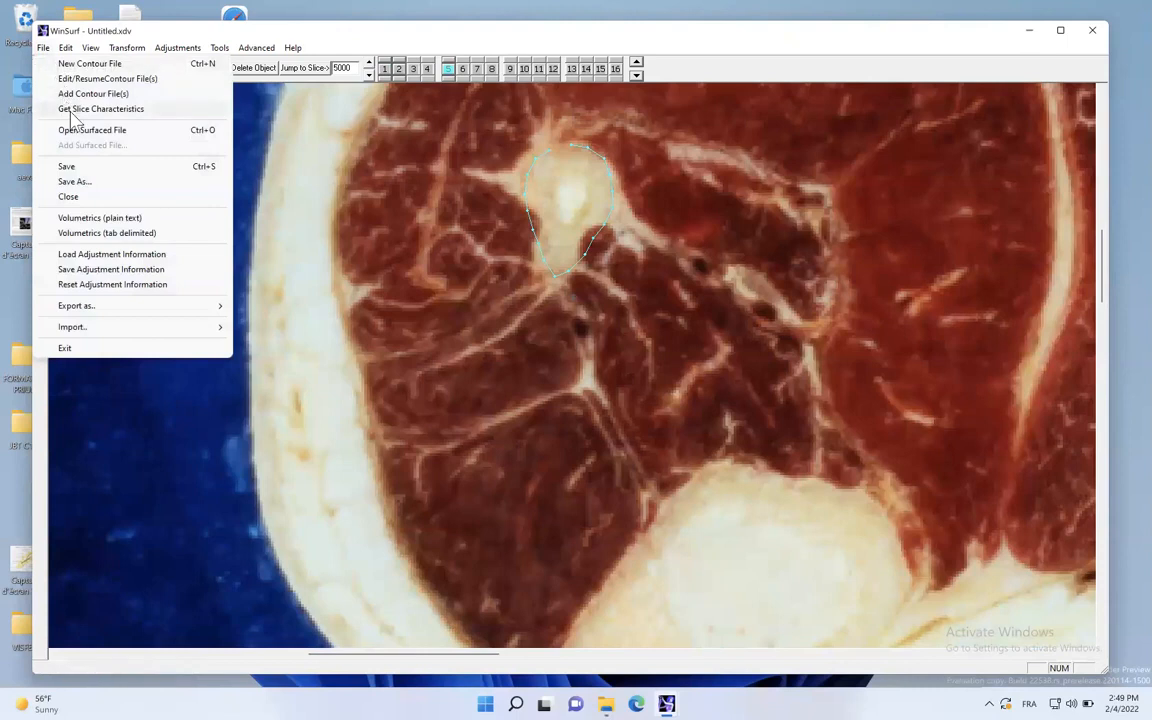
left_click(262, 150)
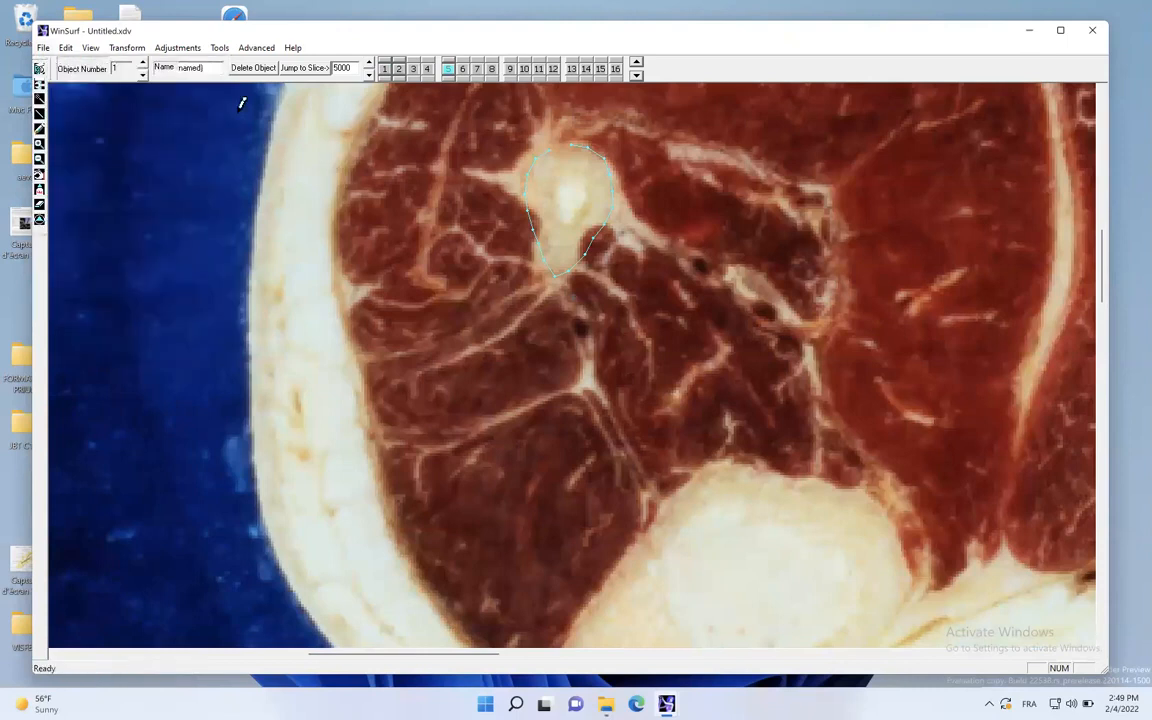
type("K")
type("NEE FIBULA")
left_click(39, 68)
left_click(39, 68)
left_click(43, 47)
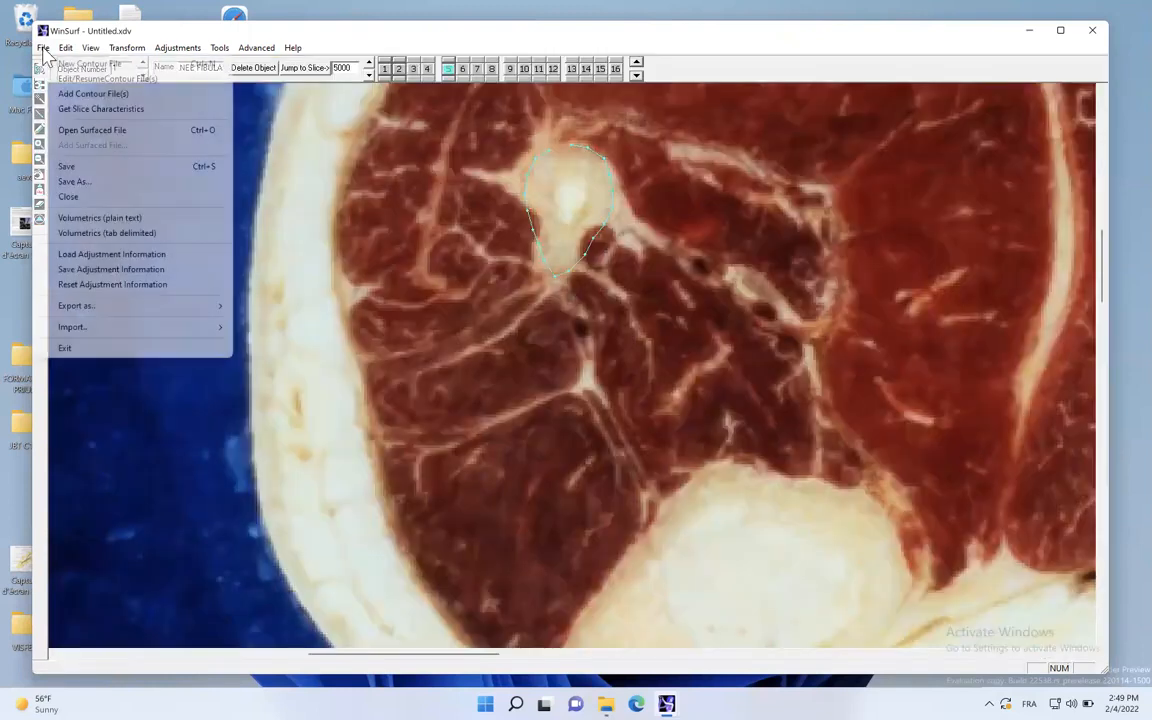
left_click(68, 166)
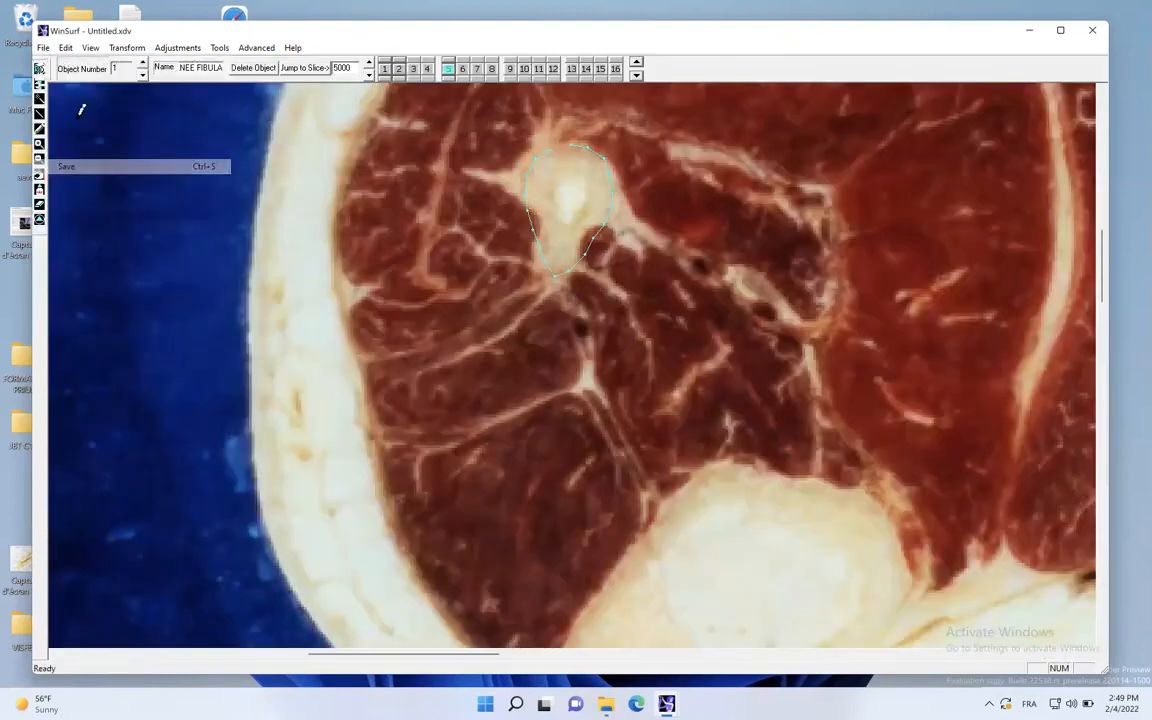
- Close the fibula contour file, writing all changes to the files
left_click(40, 68)
left_click(40, 68)
left_click(43, 47)
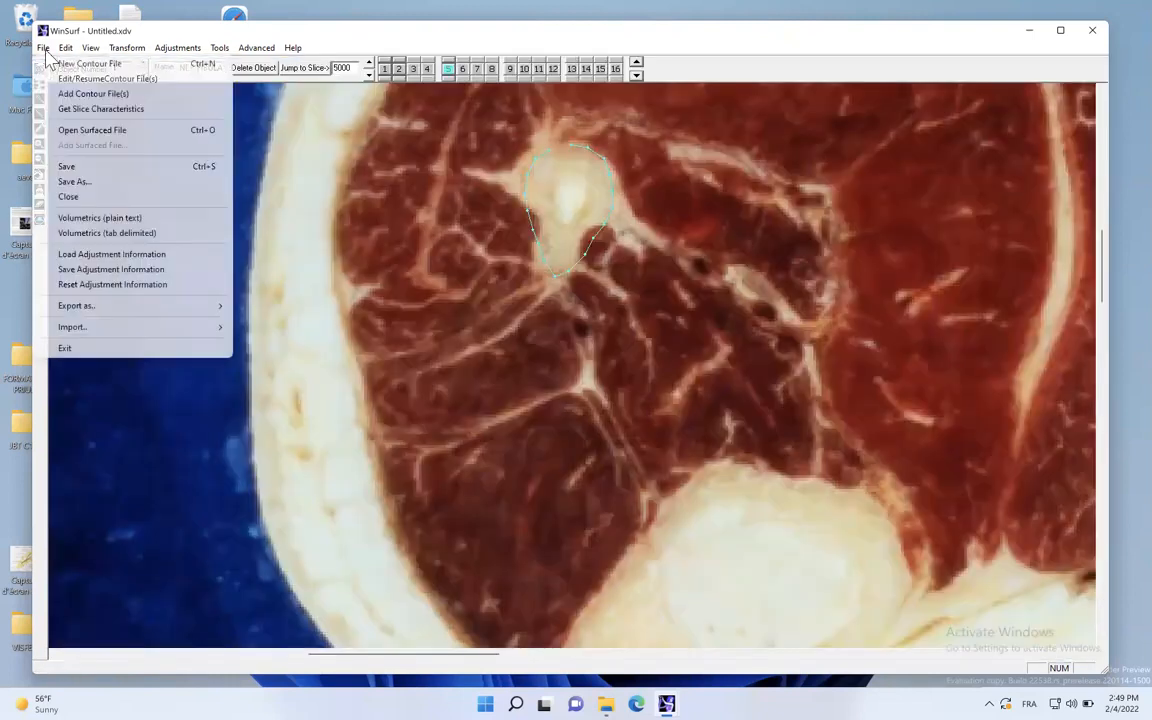
left_click(100, 197)
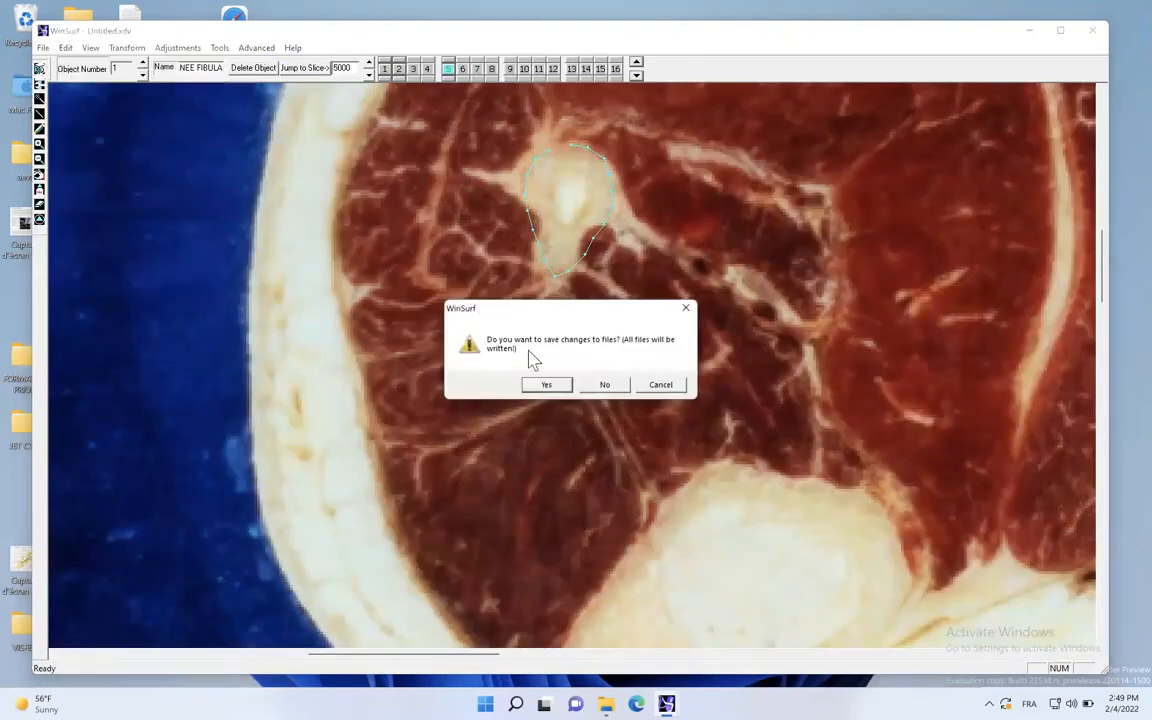
left_click(546, 385)
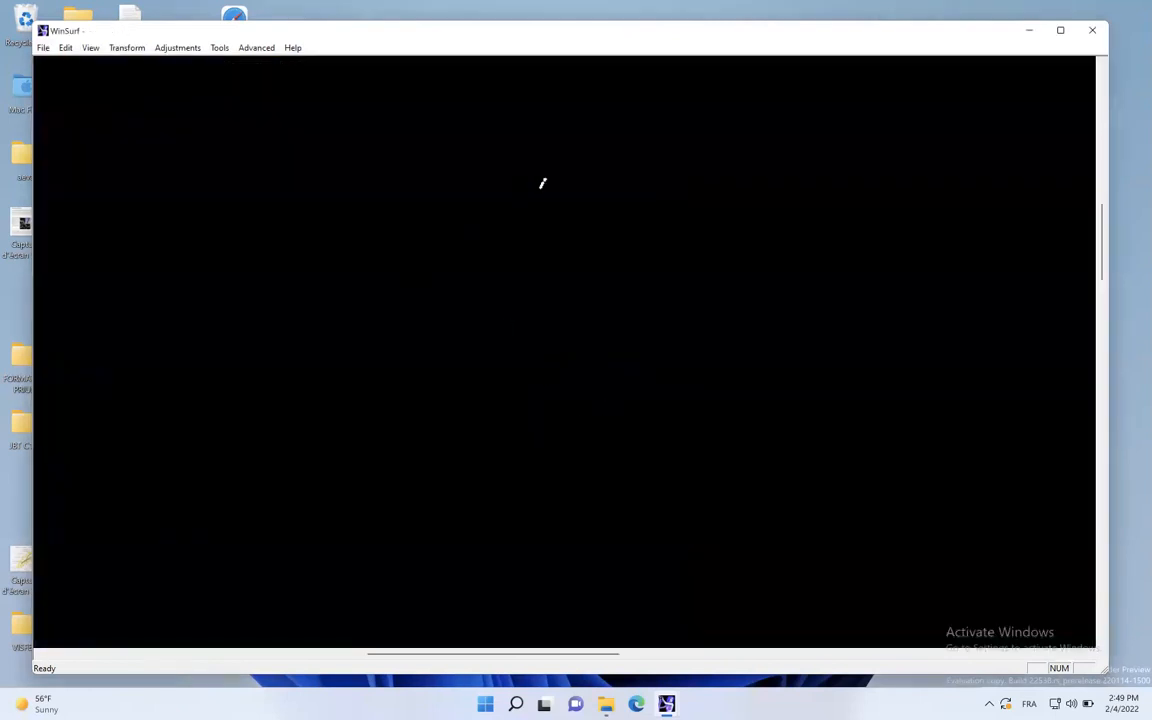
- Open the surfaced files knee femur L, KNEE FIBULA, KNEE PATELLA and KNEE TIBIA r together from COUPES
left_click(43, 48)
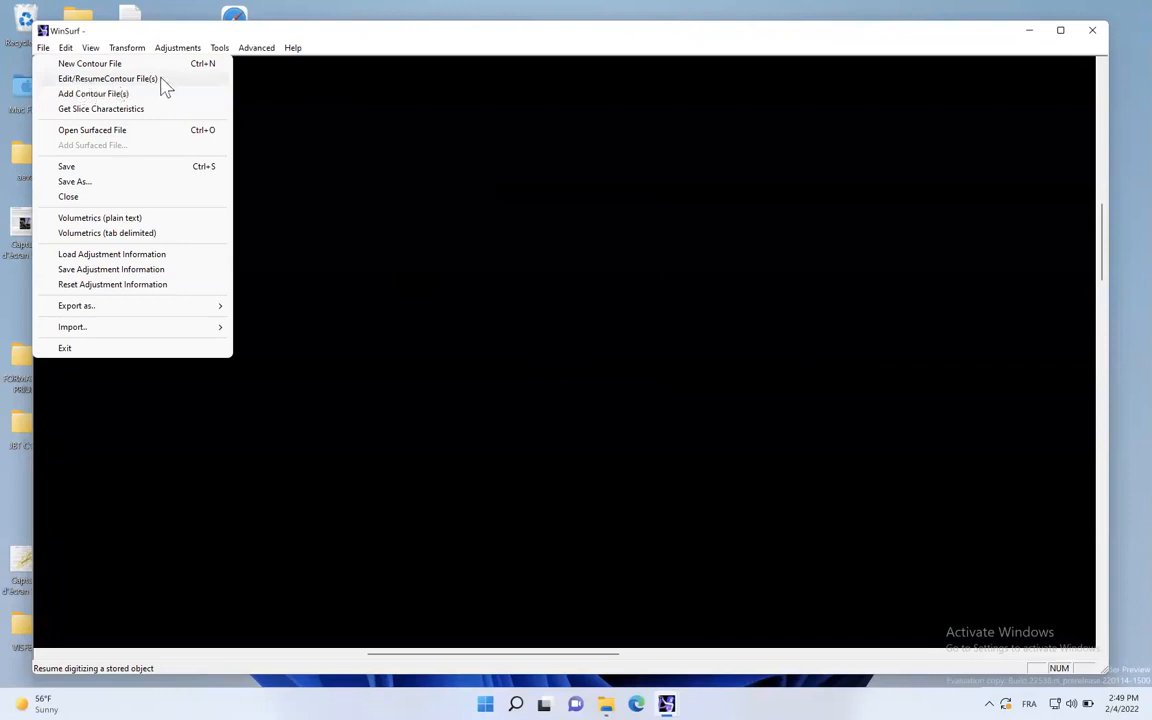
left_click(143, 128)
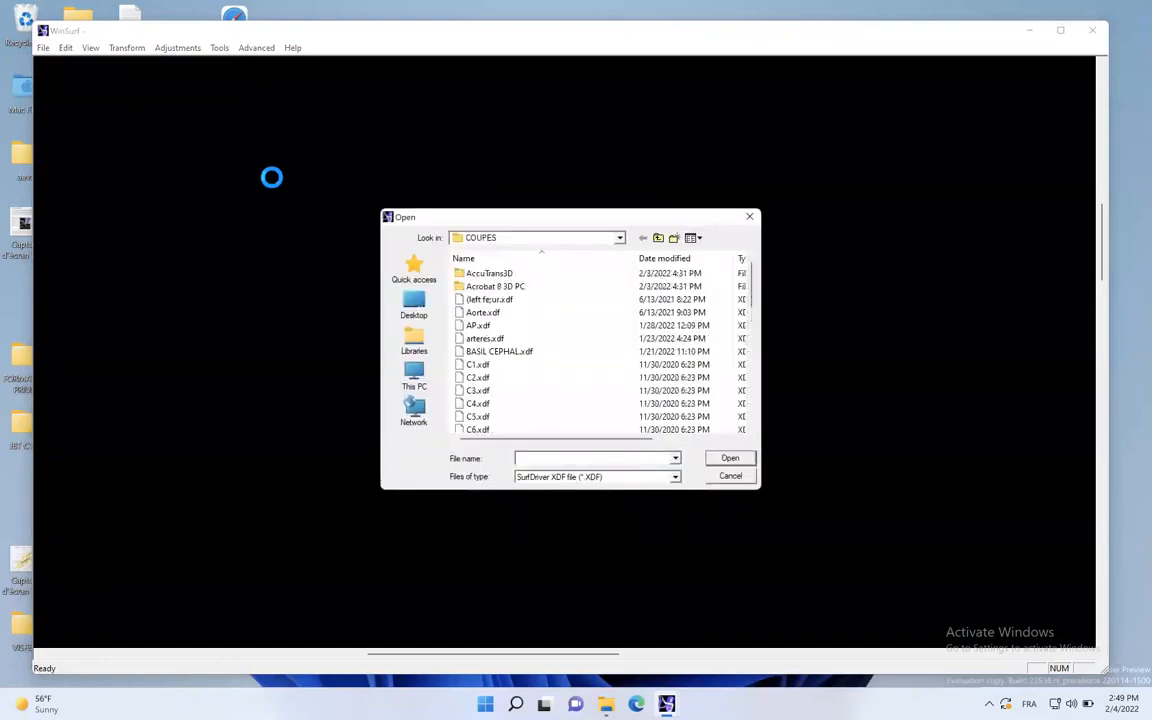
left_click_drag(576, 214, 508, 142)
left_click_drag(686, 228, 685, 275)
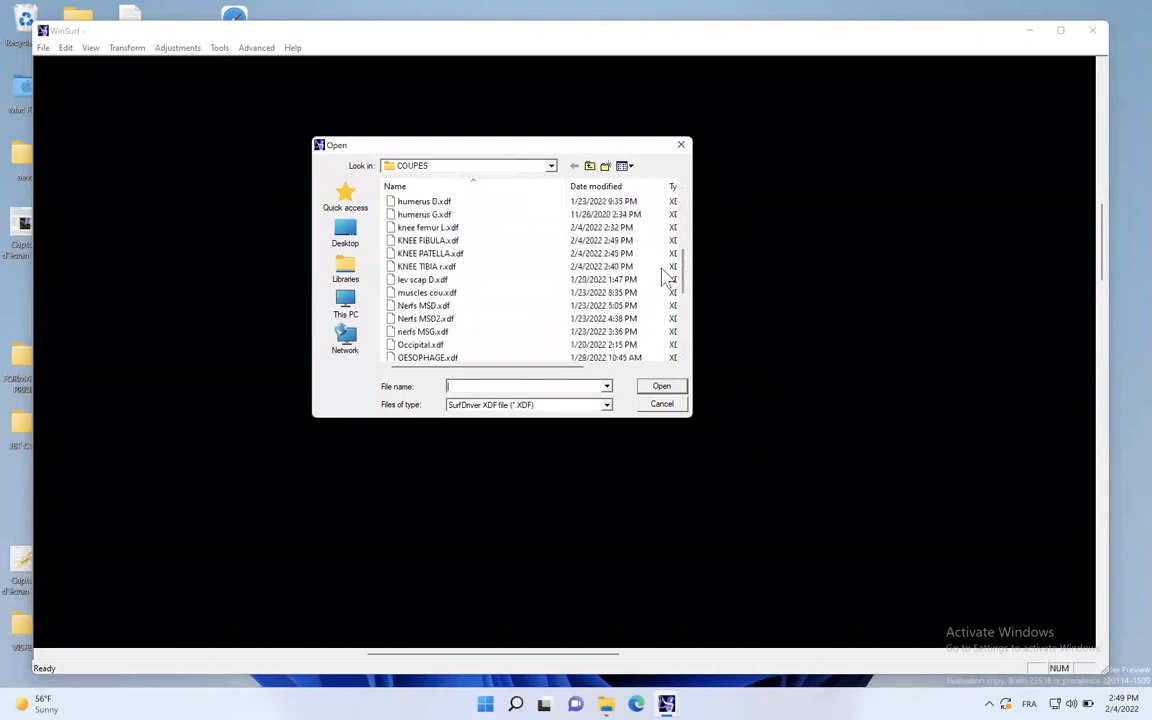
left_click(440, 229)
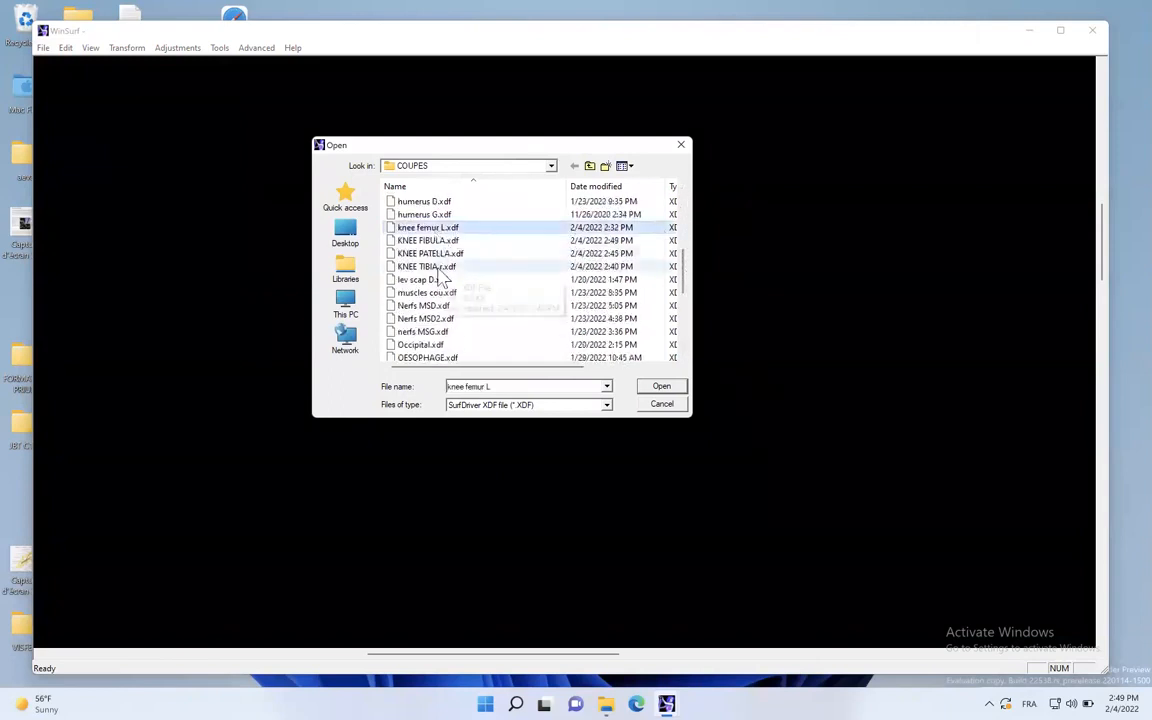
left_click(437, 267, "shift")
left_click(656, 390)
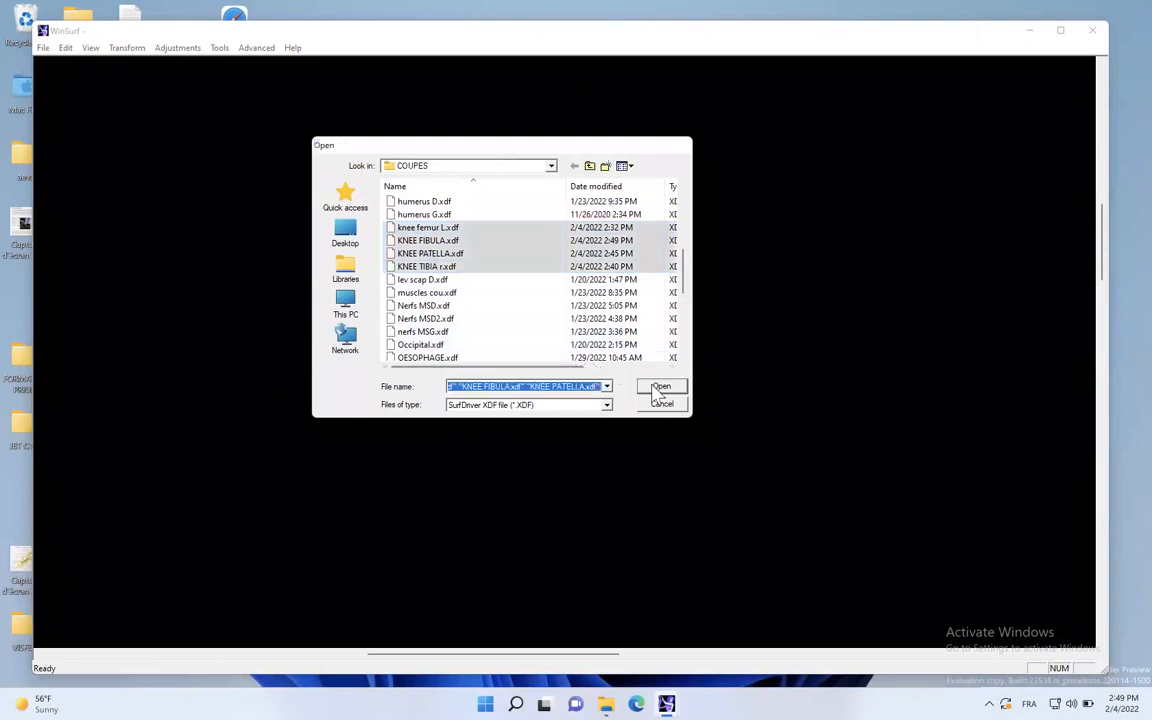
- Turn off Wireframe for the knee femur L object and set its color to white
left_click_drag(625, 378, 588, 396)
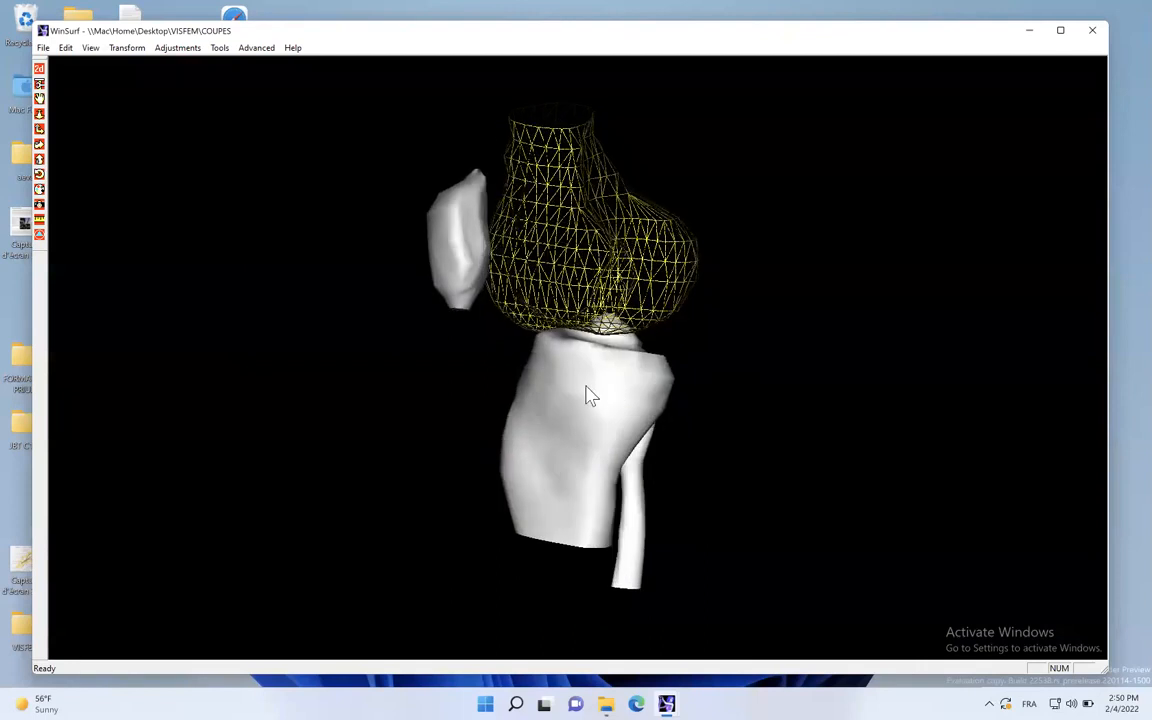
double_click(557, 270)
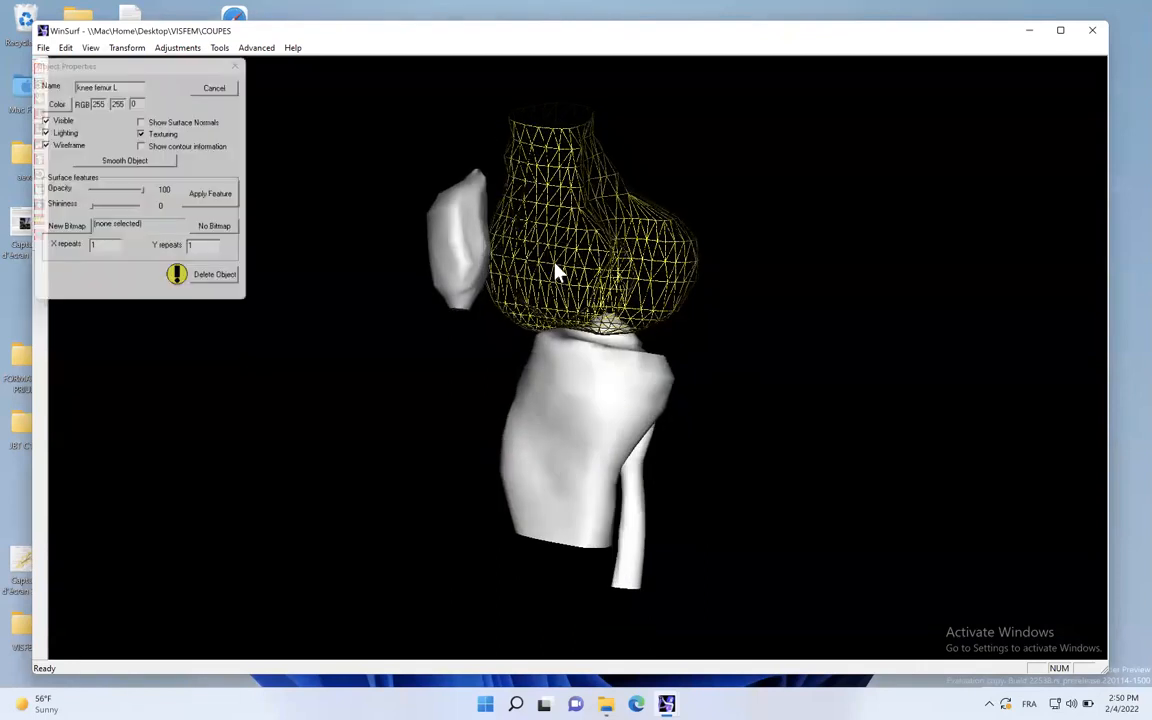
left_click(56, 150)
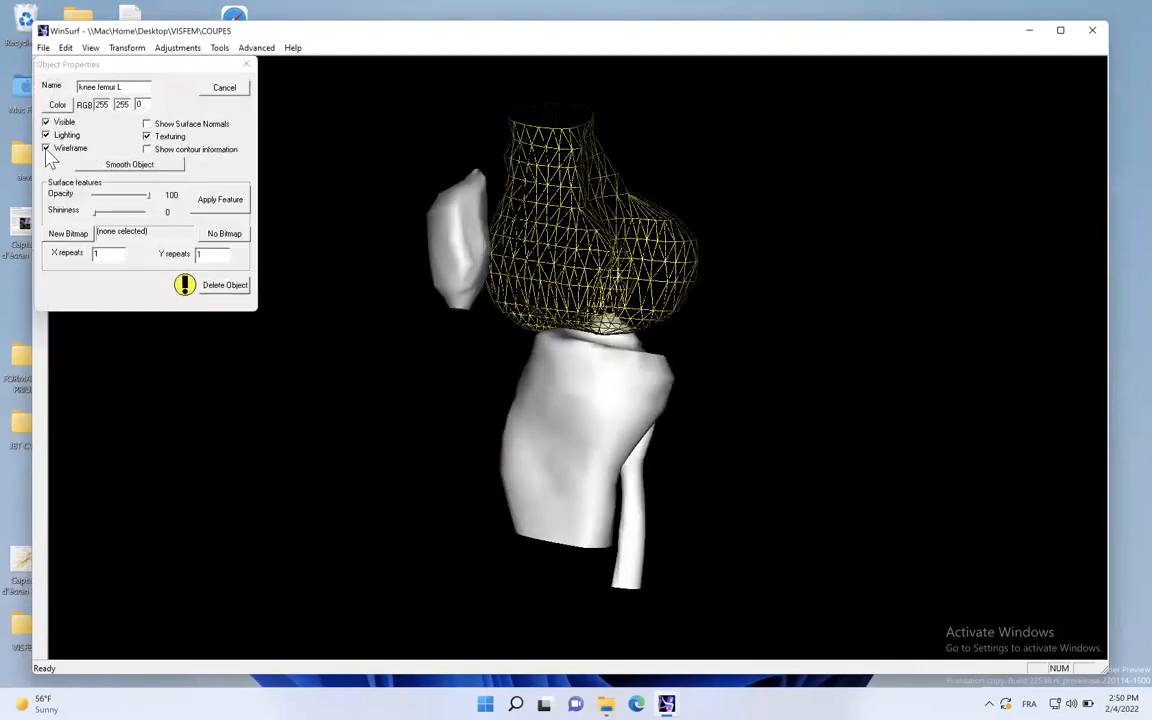
left_click_drag(488, 314, 558, 333)
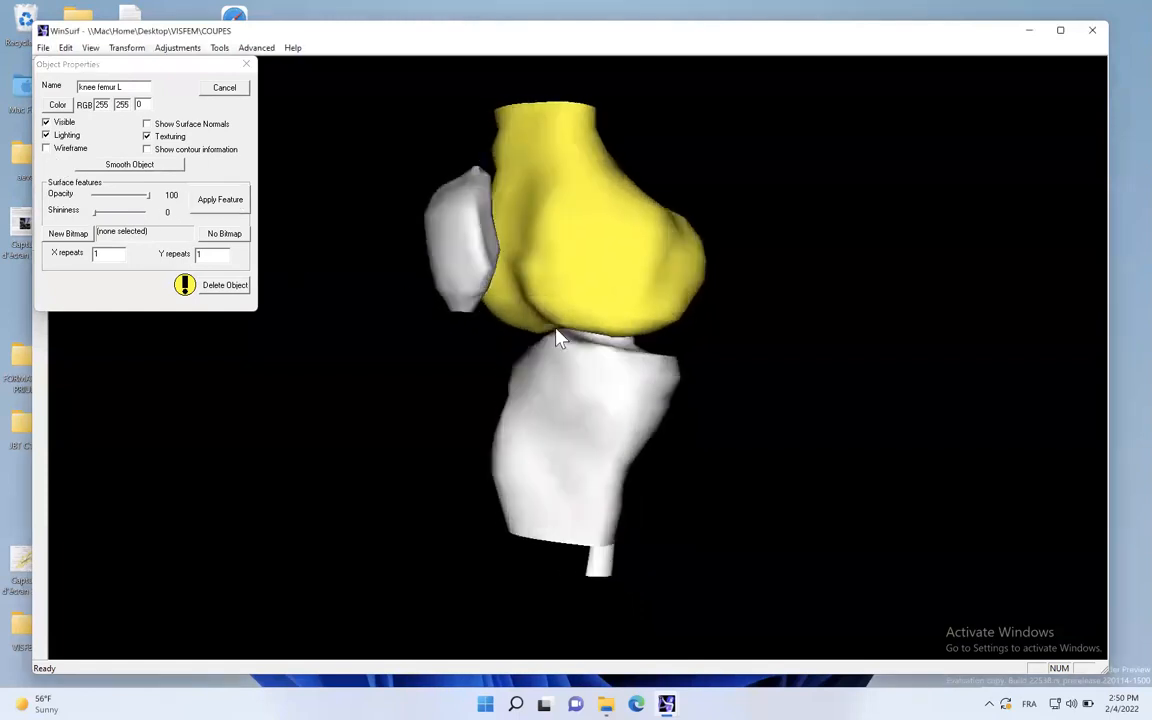
left_click(58, 105)
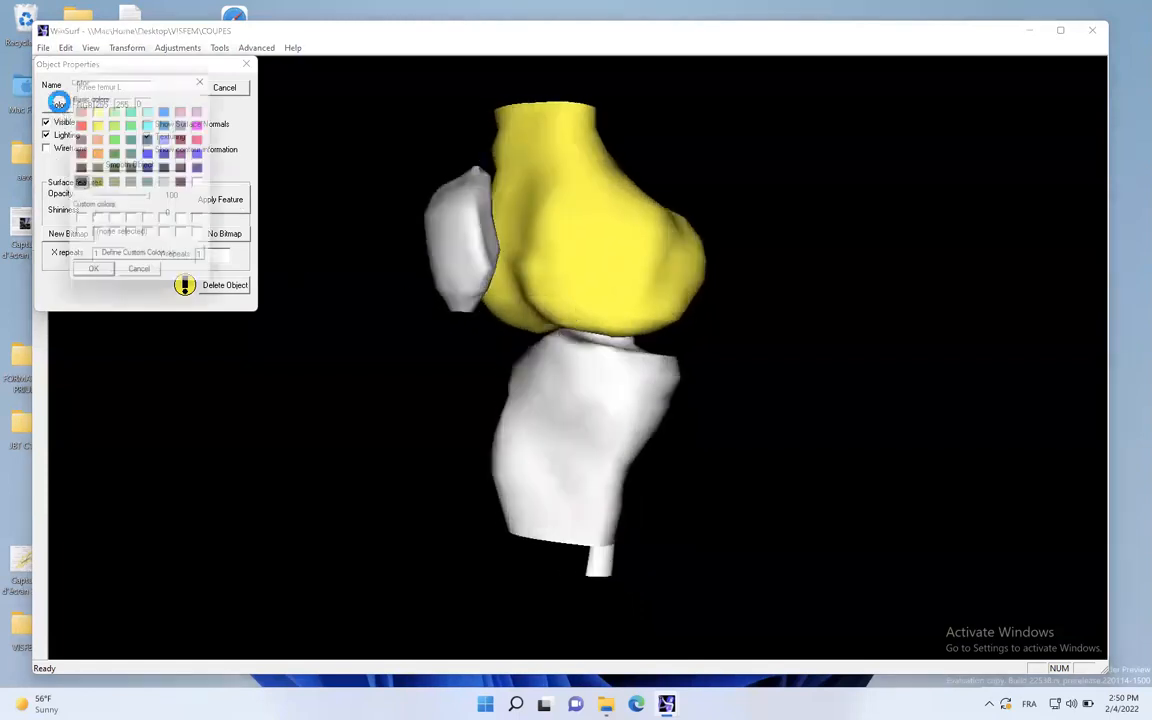
left_click(207, 187)
left_click(104, 280)
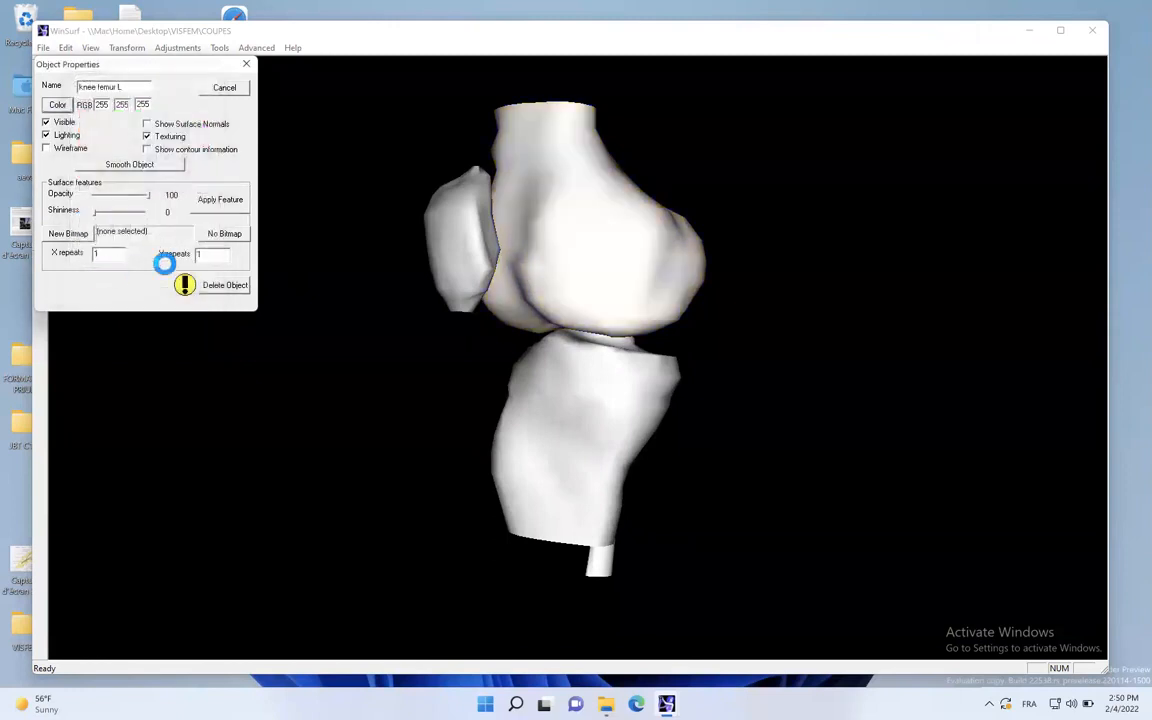
left_click(246, 64)
- Inspect the assembled knee bones from behind and from the front, and close the surfaced files
left_click_drag(428, 307, 643, 340)
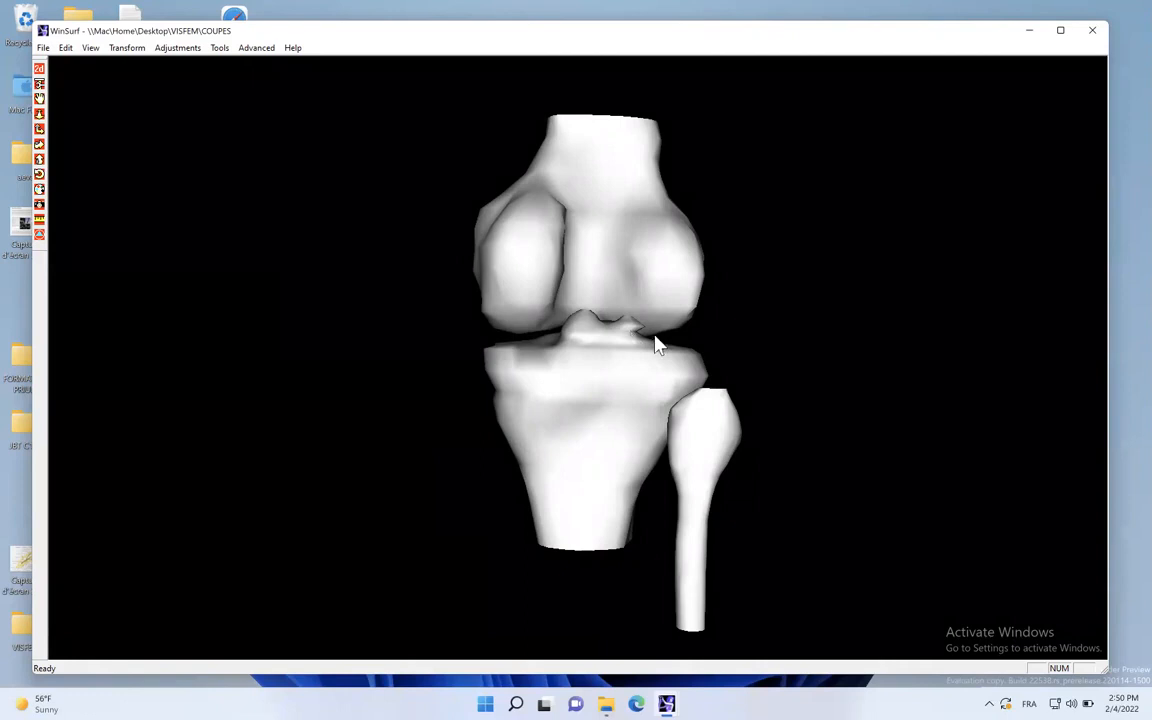
left_click_drag(632, 352, 330, 260)
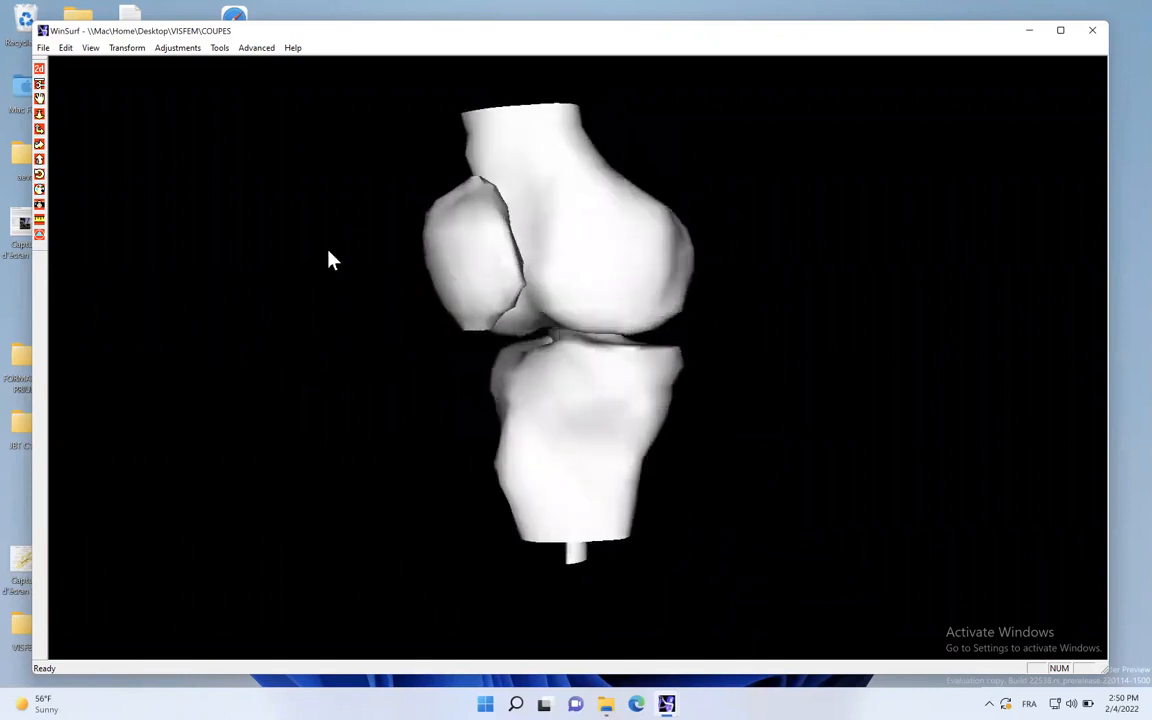
left_click(44, 48)
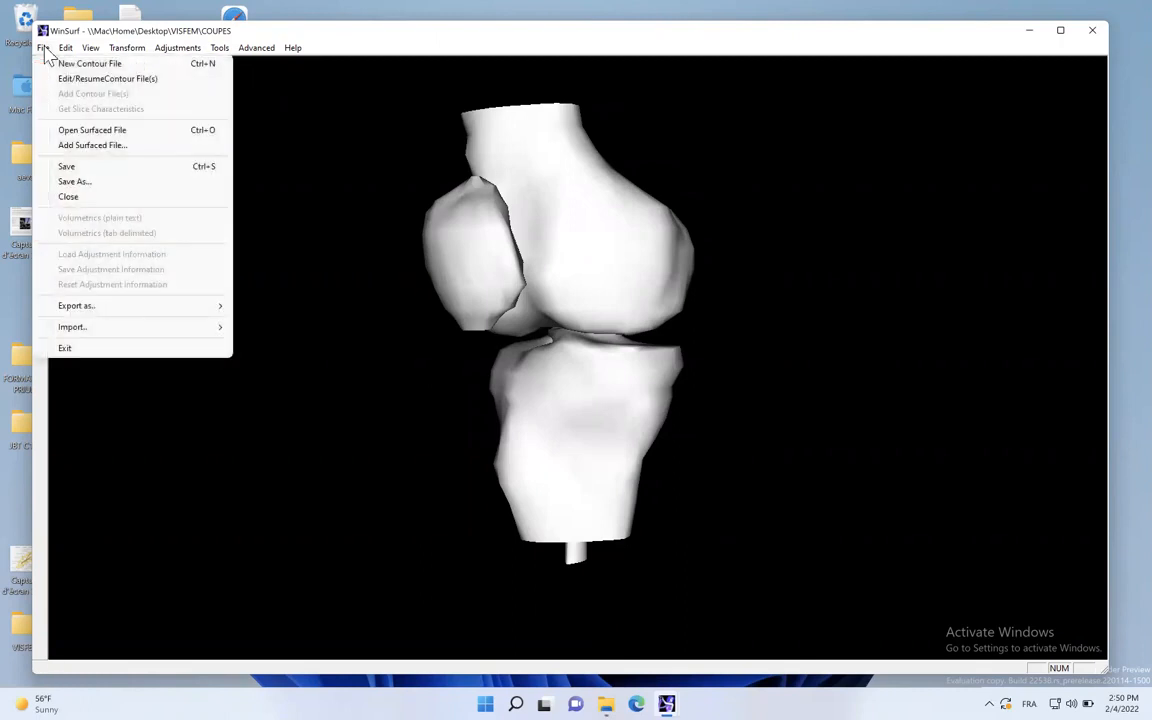
left_click(76, 197)
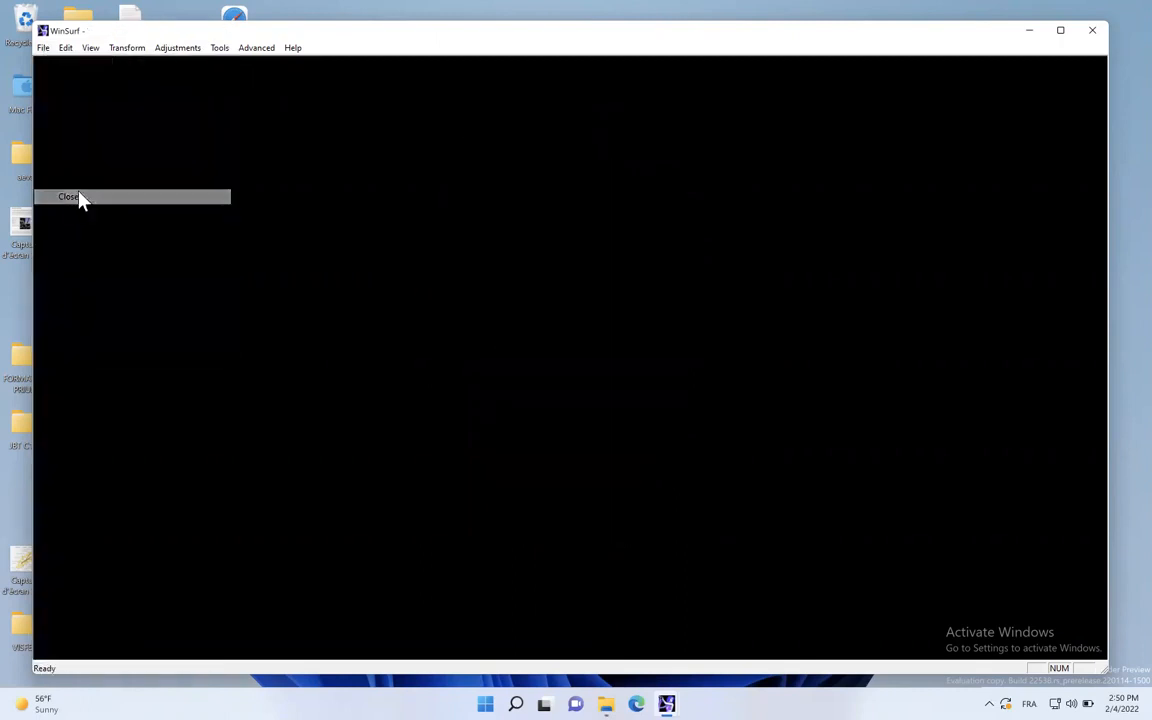
- Add the surfaced files FEMUR D, FIBULA D, fibula-cart, PATELLA D, TIBIA D and tibia-cart together from the GENOU folder
left_click(44, 49)
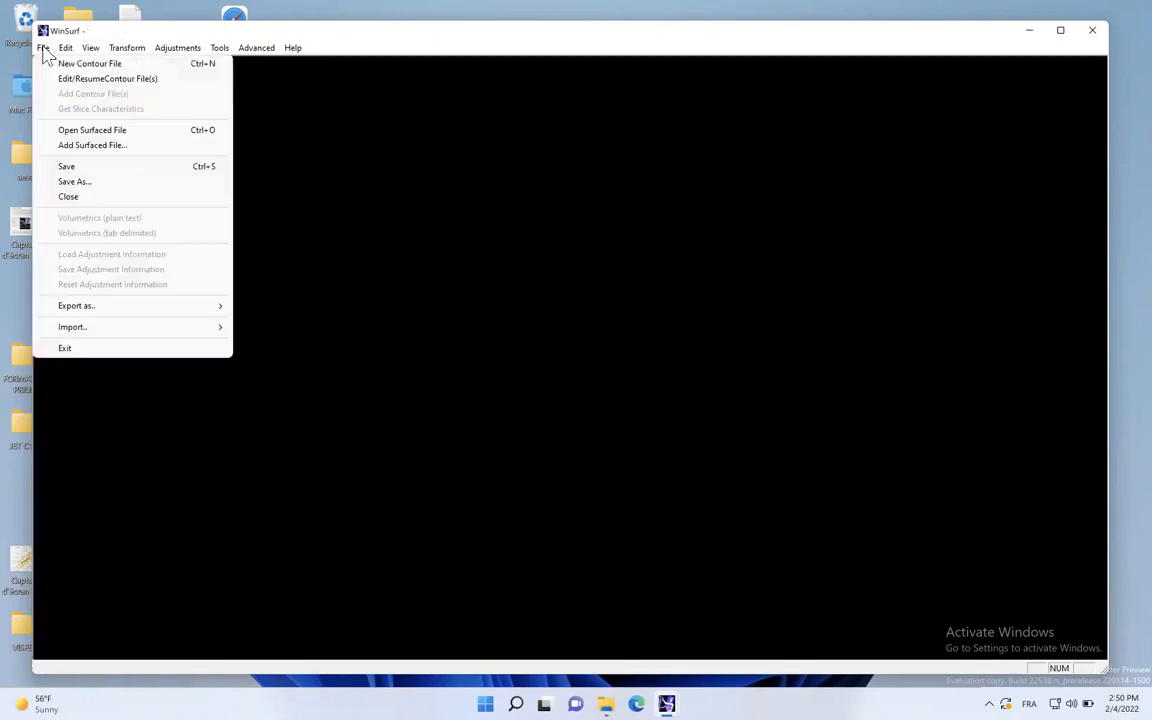
left_click(90, 146)
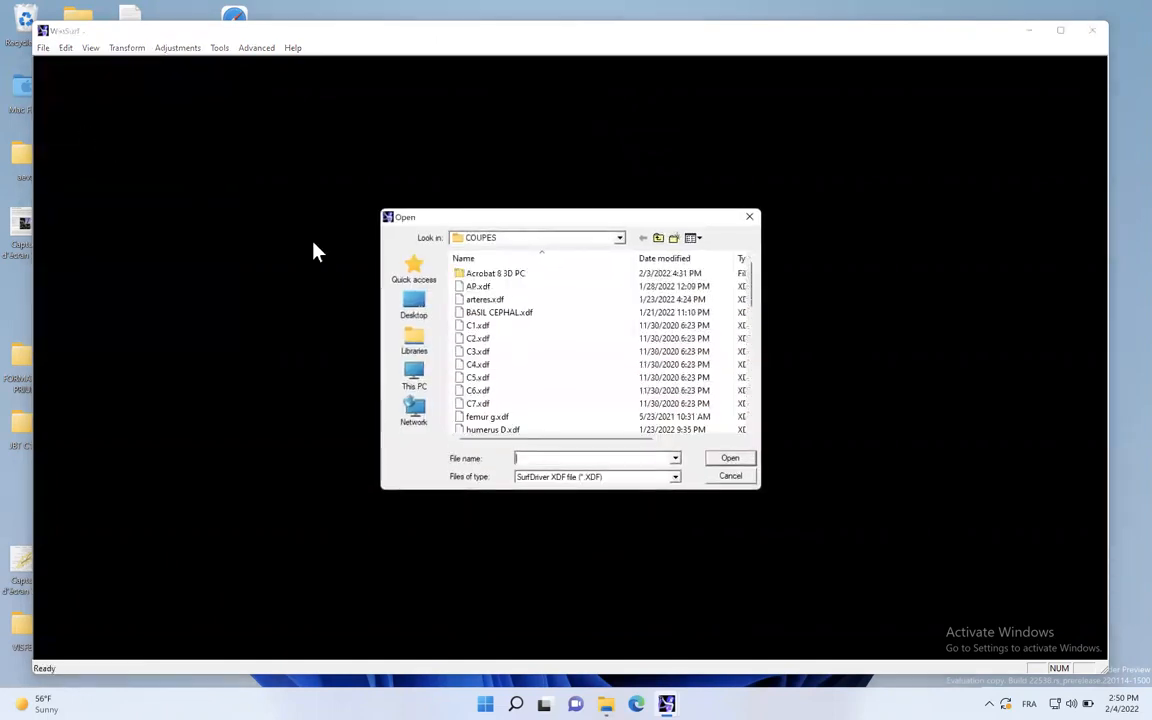
left_click(658, 238)
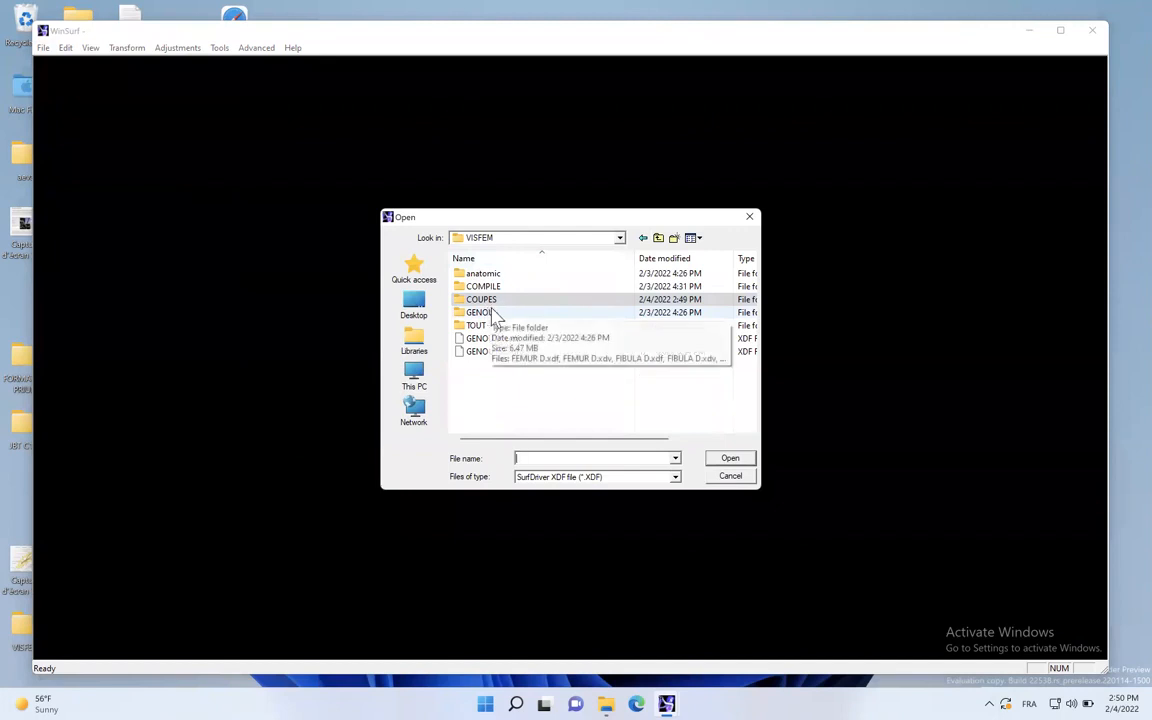
double_click(492, 314)
left_click(486, 278)
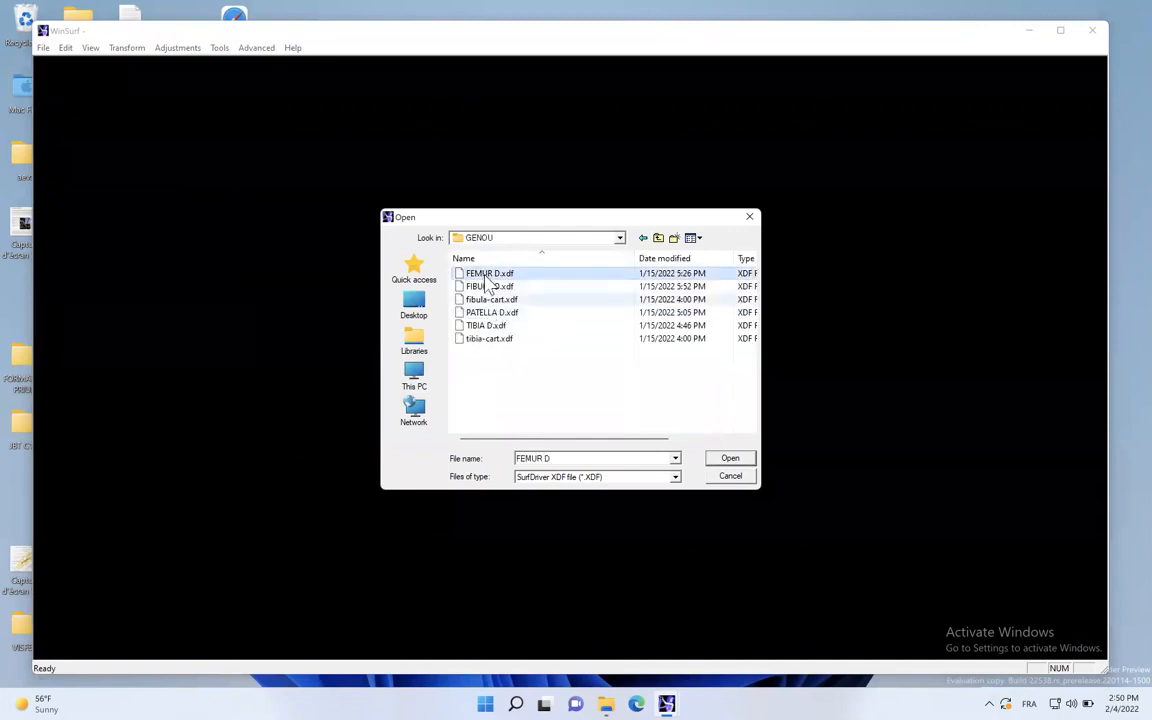
left_click(490, 339, "shift")
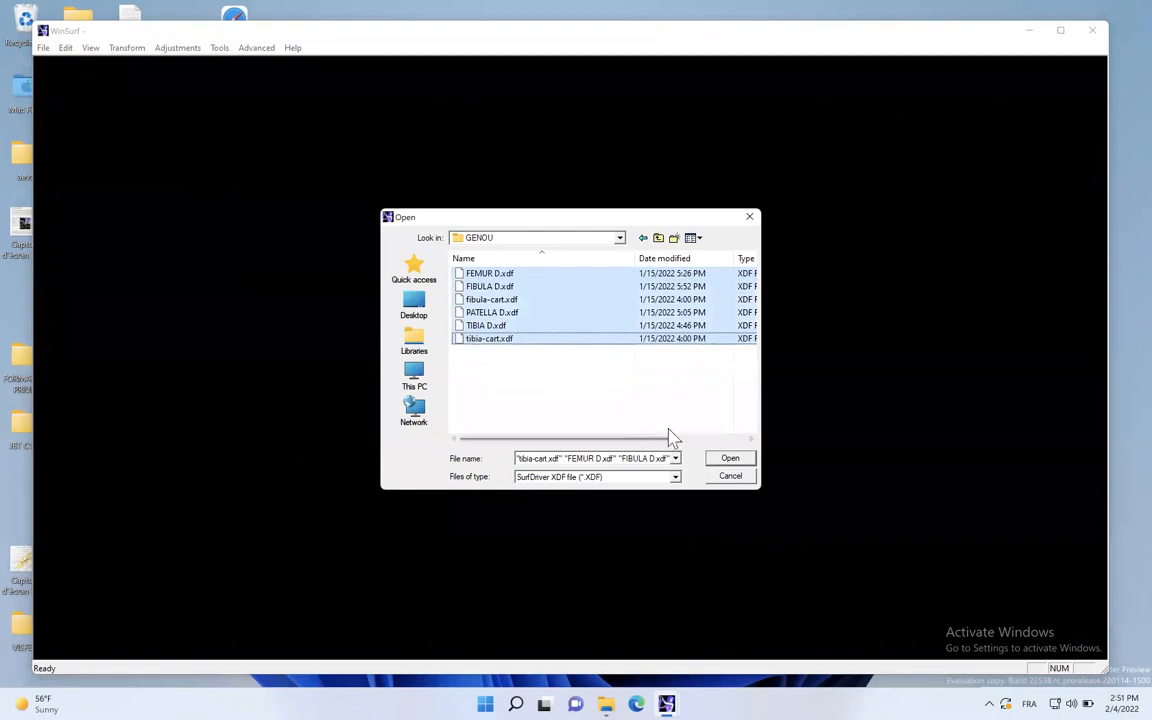
left_click(729, 458)
- Rotate the loaded knee model to examine how the femur, tibia, fibula and cartilages fit together
left_click_drag(553, 411, 156, 312)
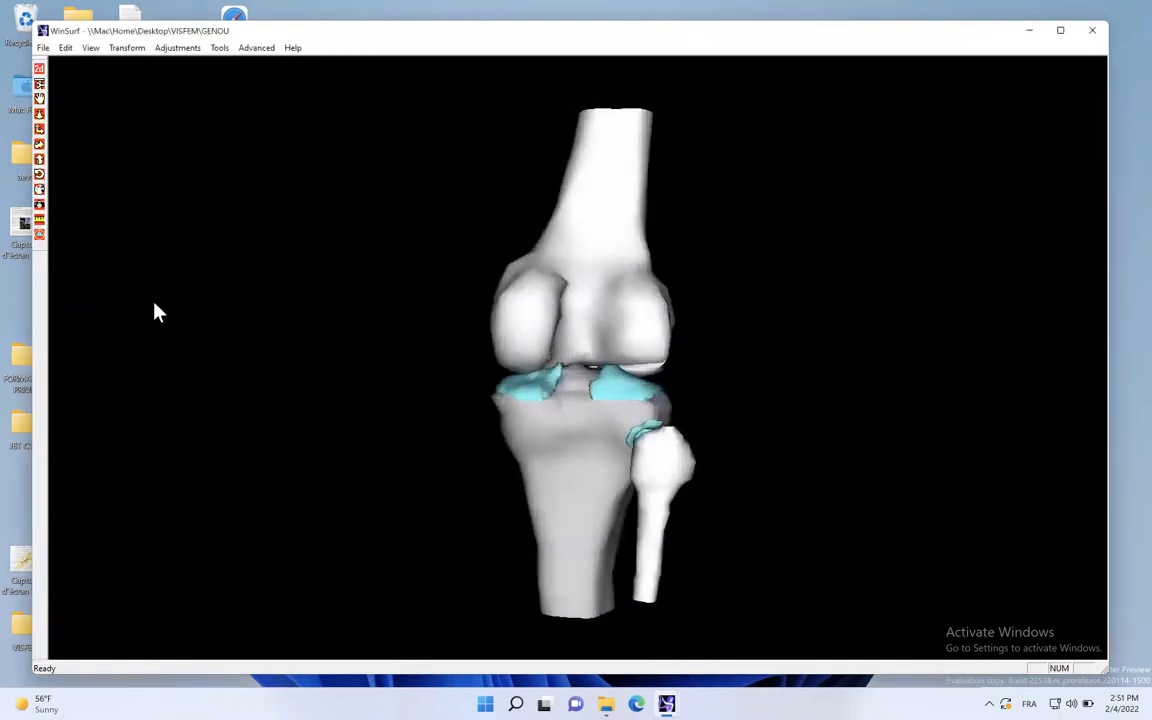
left_click_drag(585, 418, 498, 536)
left_click_drag(615, 482, 610, 385)
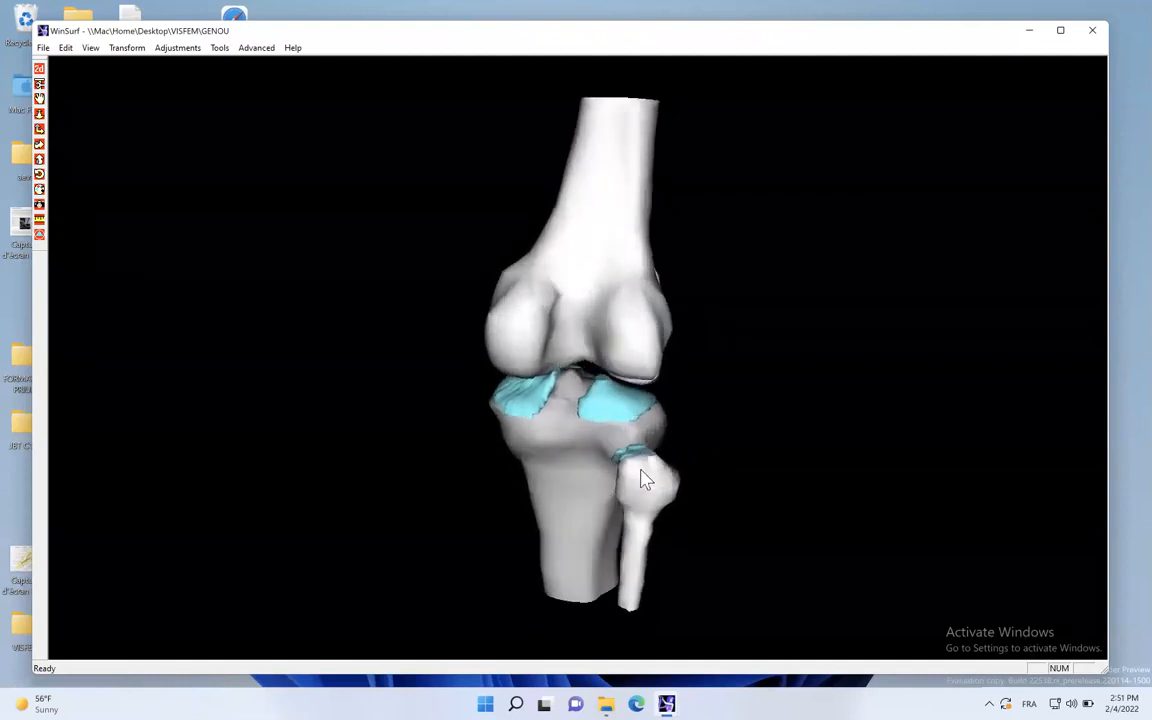
left_click_drag(635, 445, 461, 401)
left_click_drag(643, 277, 604, 397)
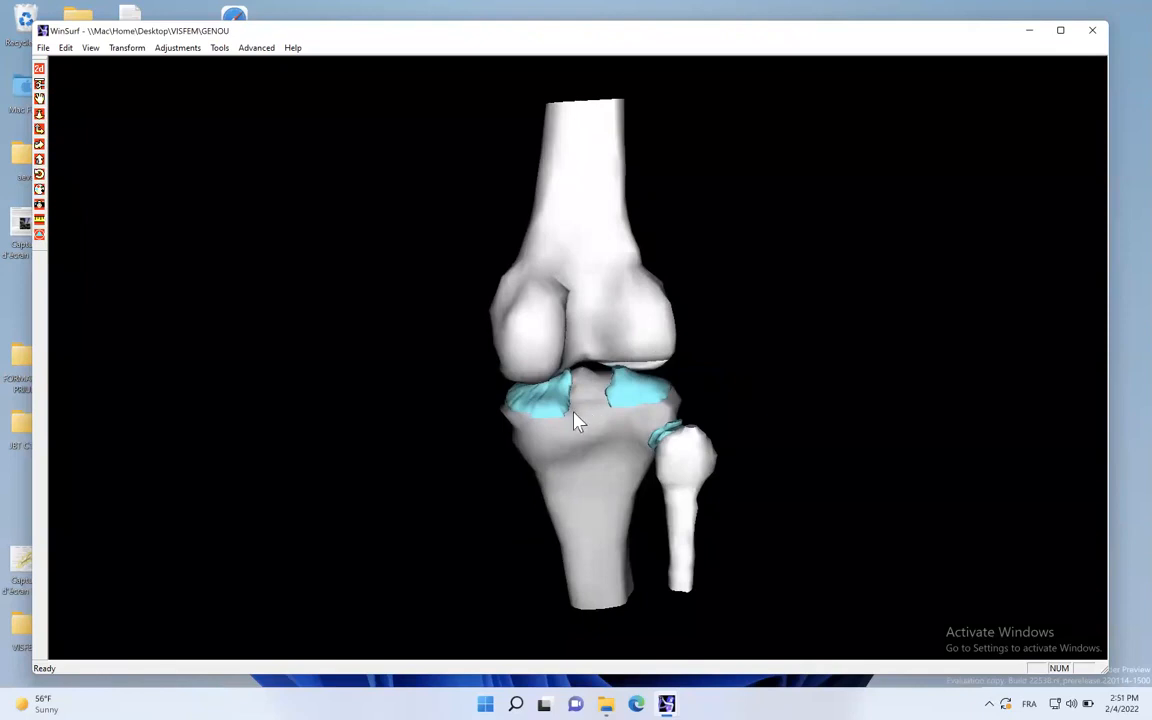
- Examine the knee joint up close from behind and in front, covering the condyles, tibial and fibular cartilages, and patella
left_click(39, 114)
left_click_drag(459, 214, 527, 453)
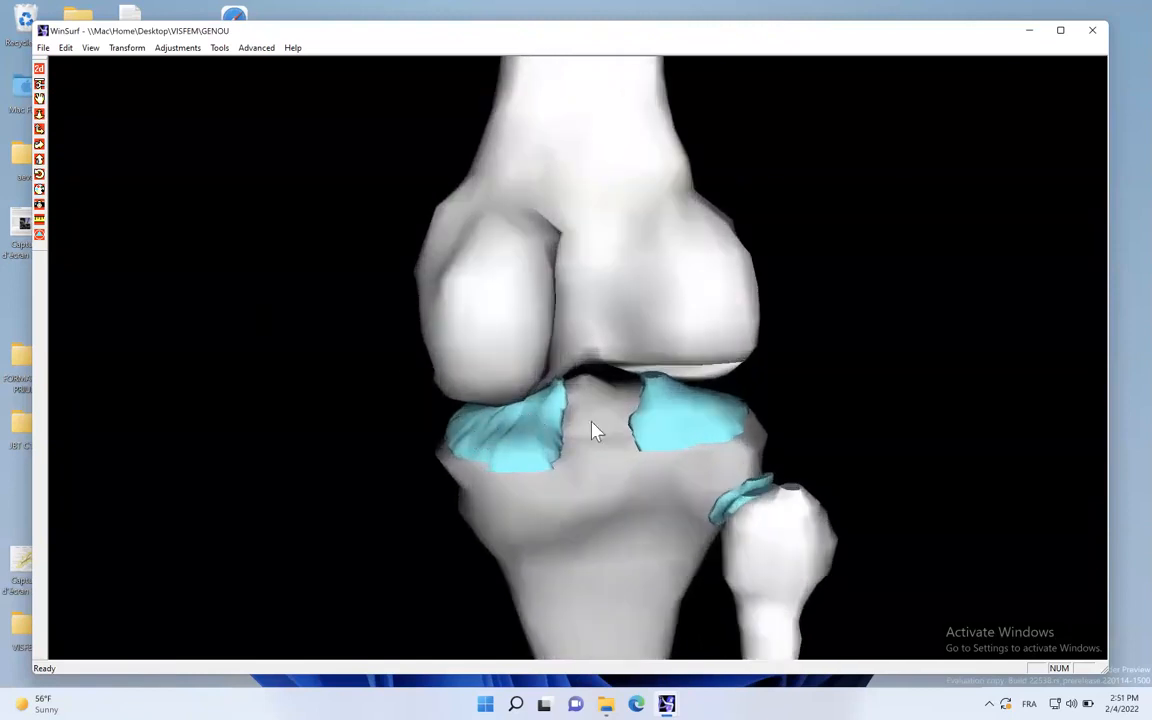
left_click(40, 129)
left_click_drag(620, 329, 174, 320)
left_click_drag(707, 365, 486, 334)
left_click_drag(663, 360, 710, 360)
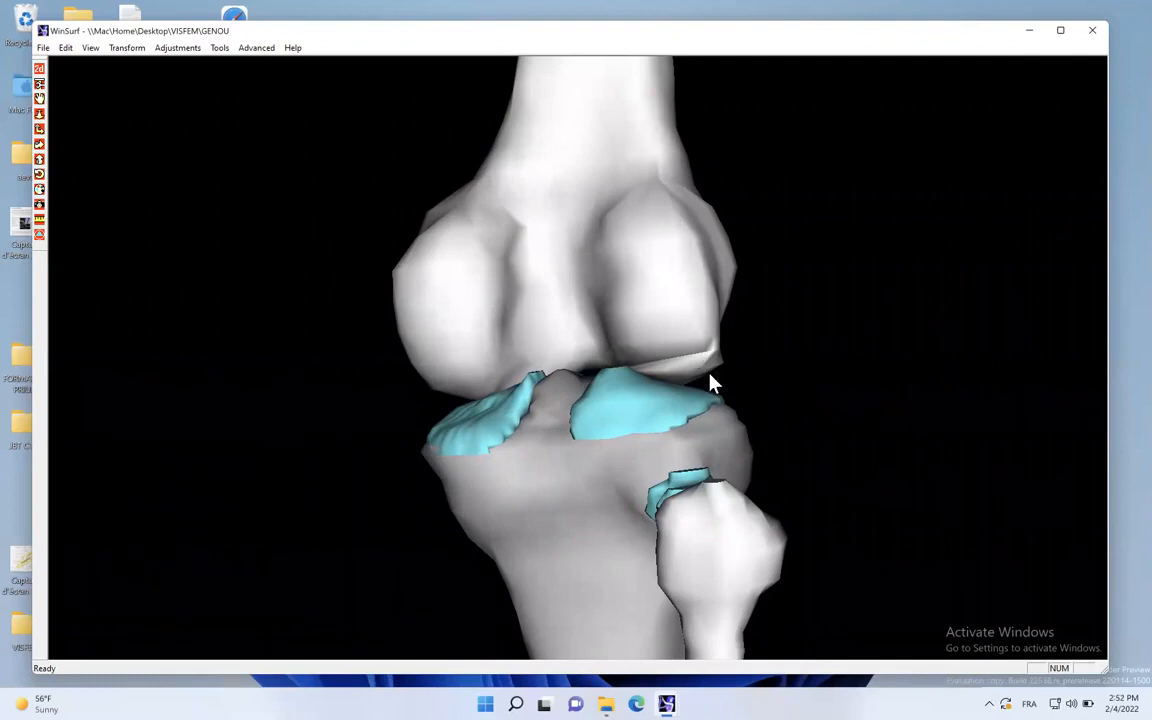
left_click_drag(613, 330, 447, 388)
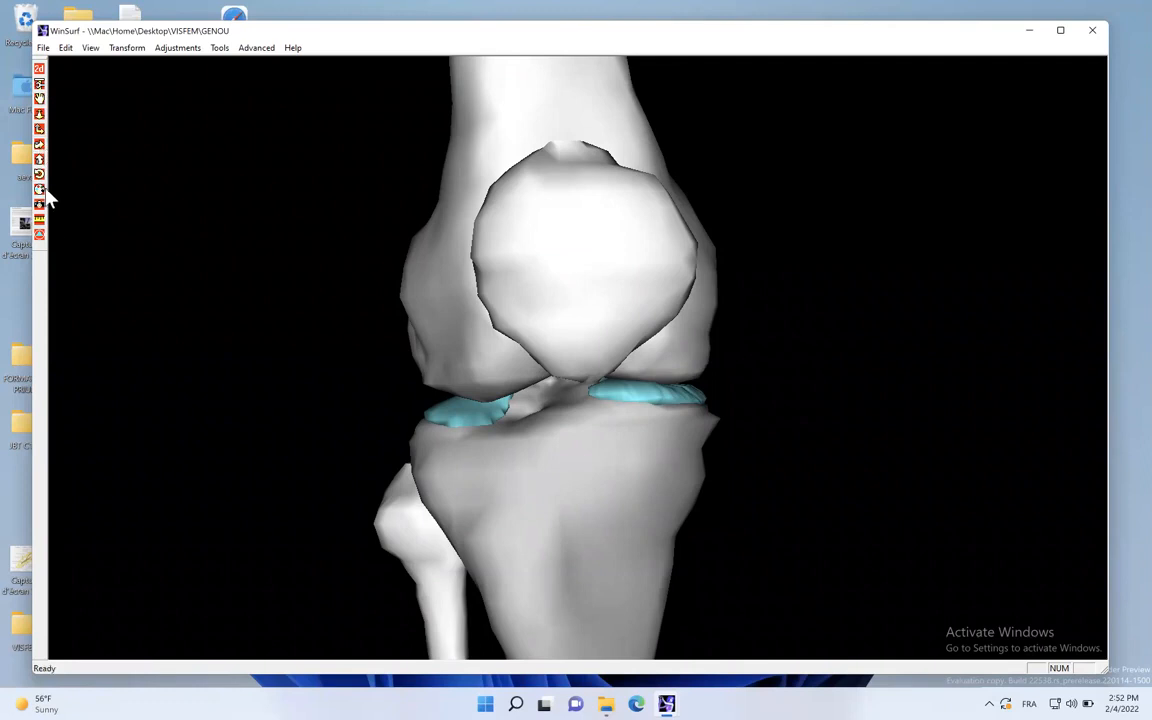
left_click_drag(475, 318, 727, 335)
left_click_drag(699, 378, 840, 498)
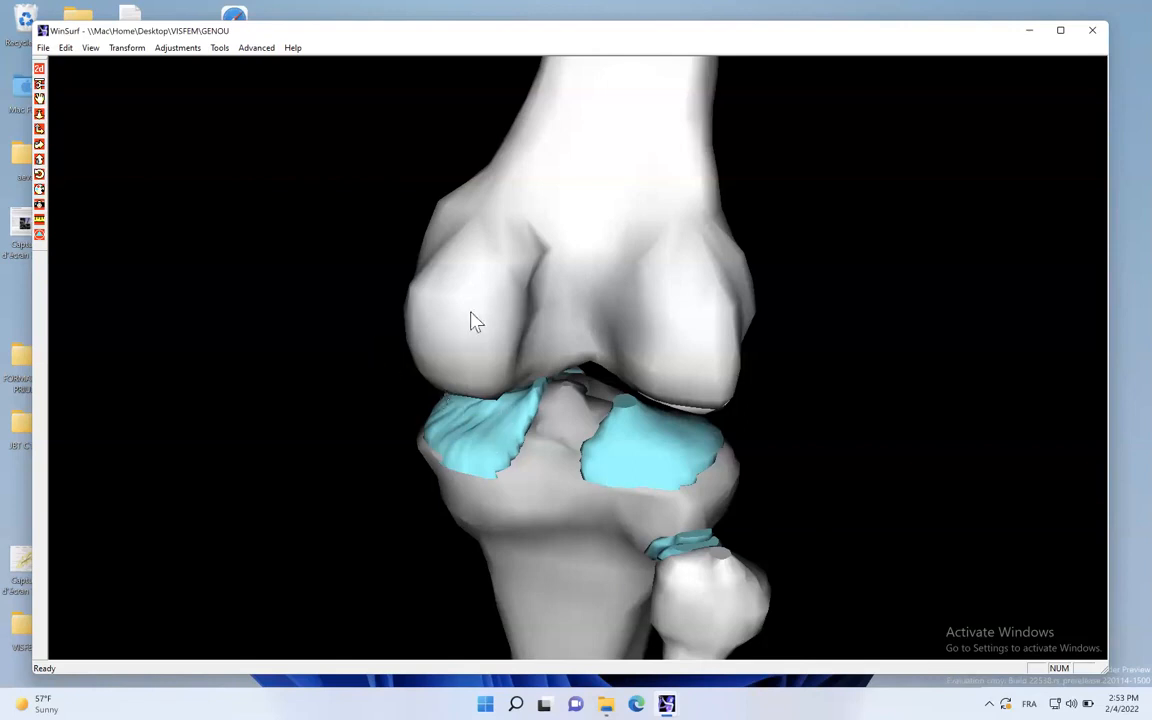
left_click_drag(496, 275, 507, 442)
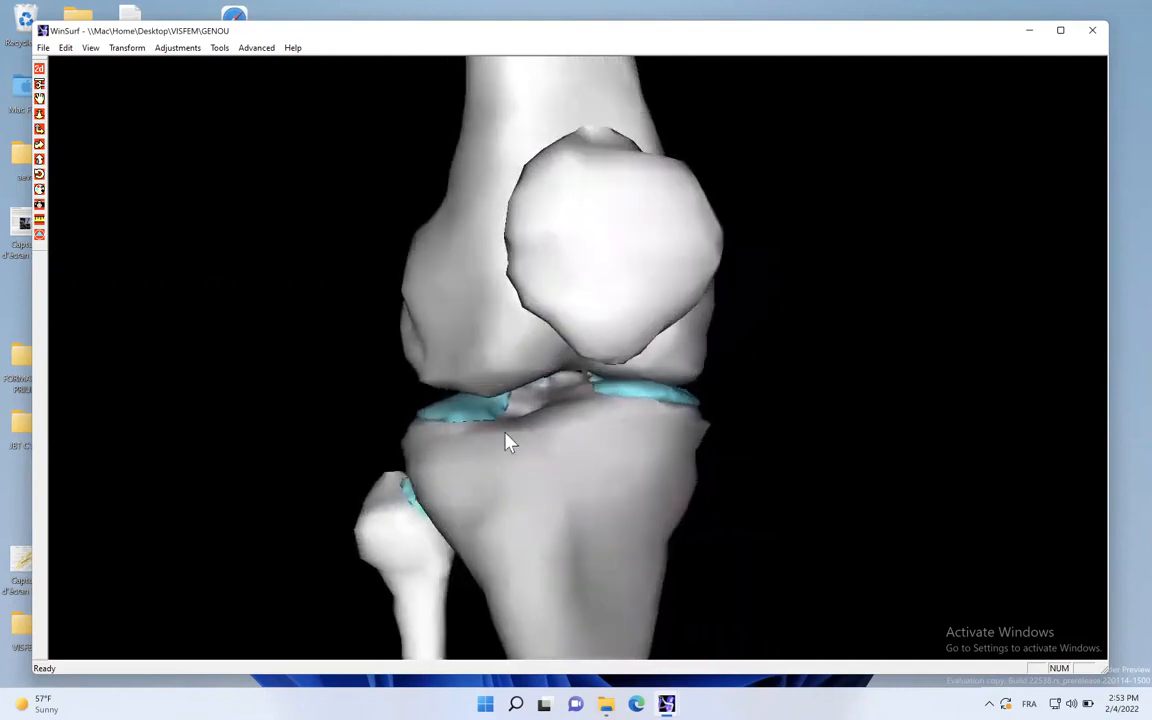